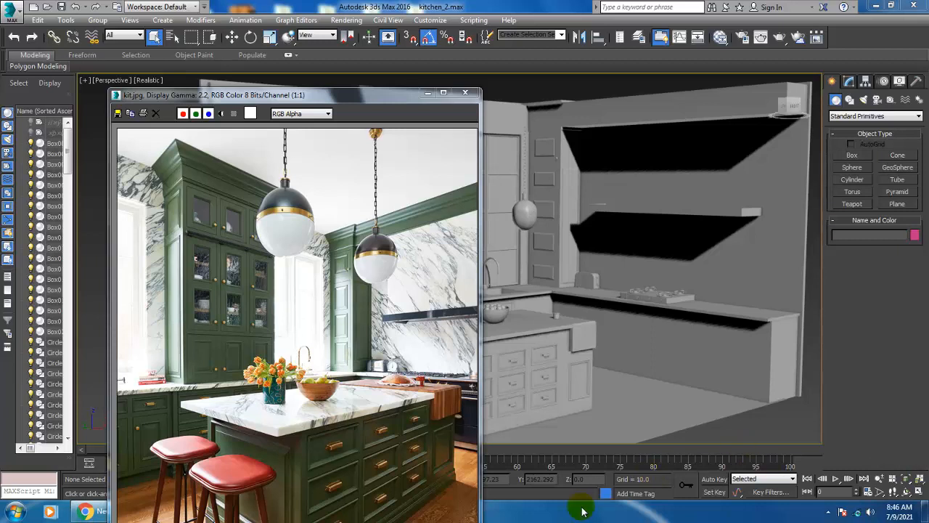
- Arrange the kit.jpg reference image beside the viewport and orient the kitchen model to compare it with the photo
drag(384, 95, 269, 21)
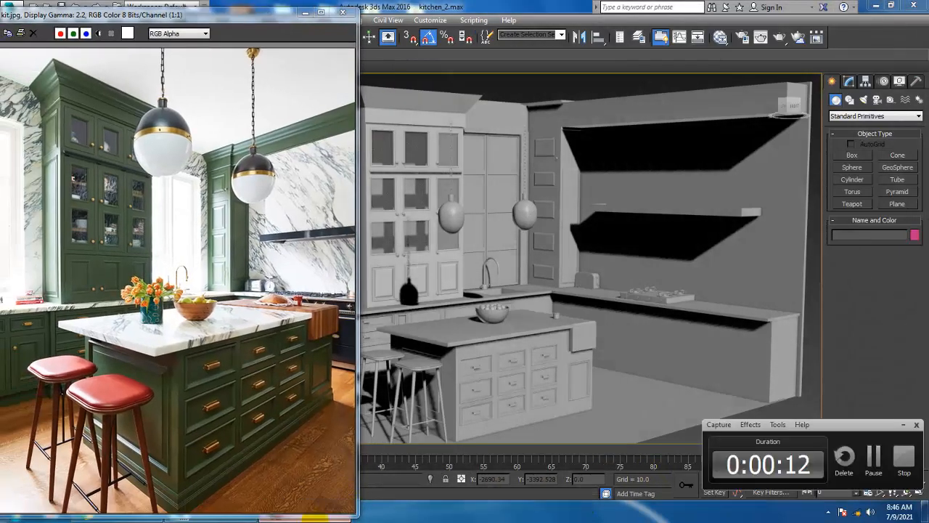
click(541, 331)
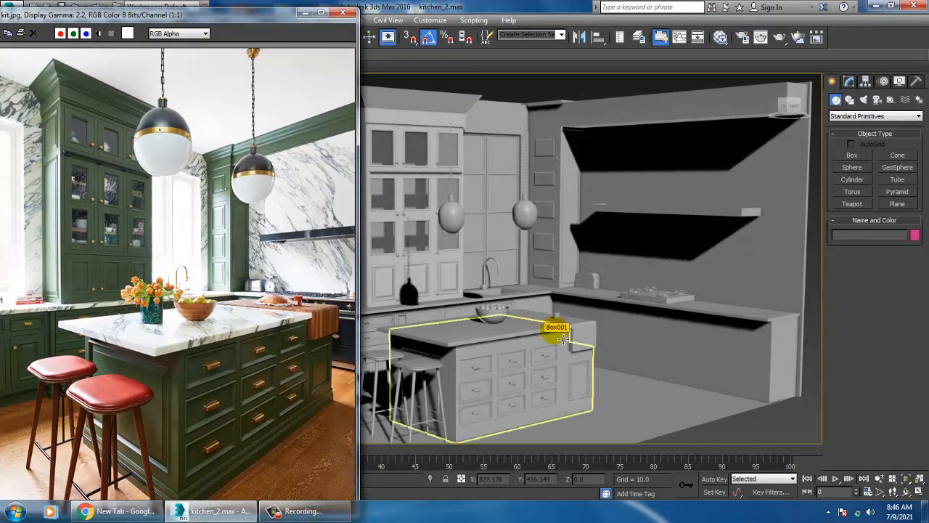
click(649, 356)
click(496, 249)
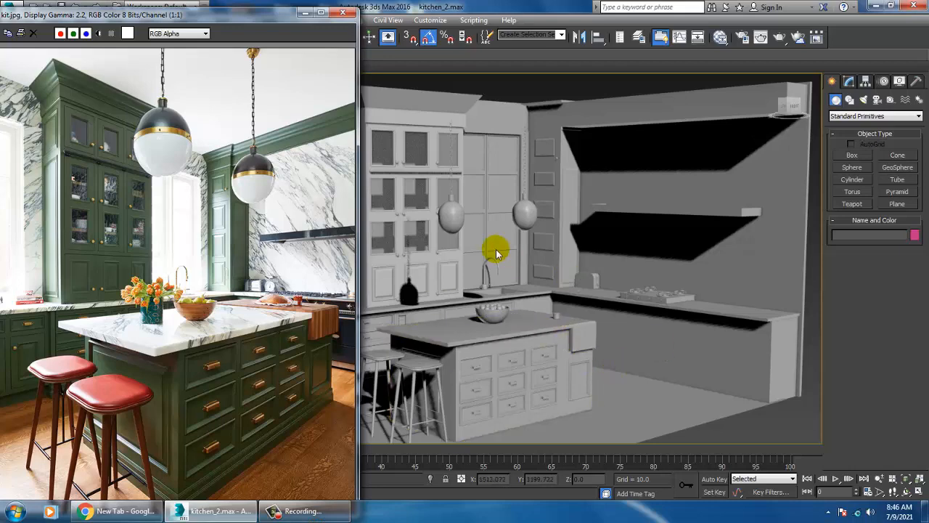
alt+middle_drag(626, 296, 694, 308)
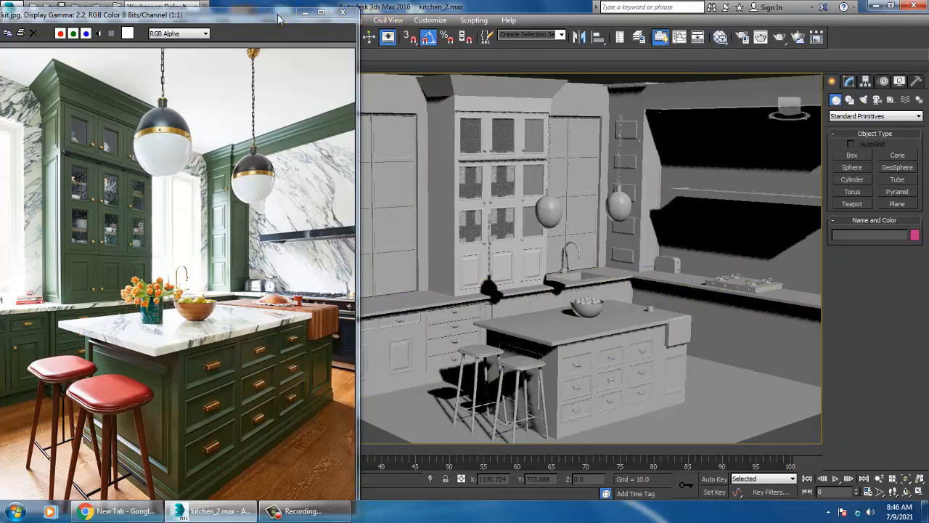
drag(309, 16, 250, 46)
- Set the production renderer to V-Ray Adv 3.30.05 and enable Force 2-Sided in the render options
click(346, 20)
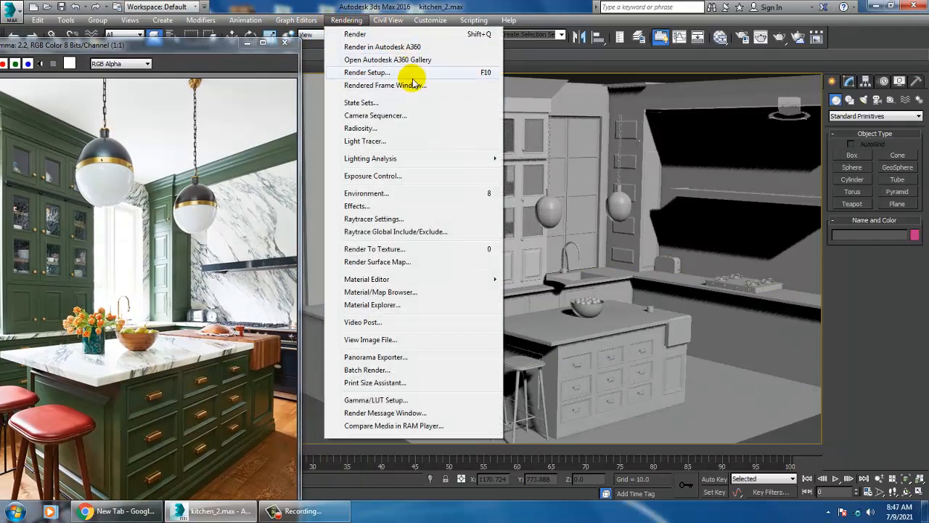
click(400, 73)
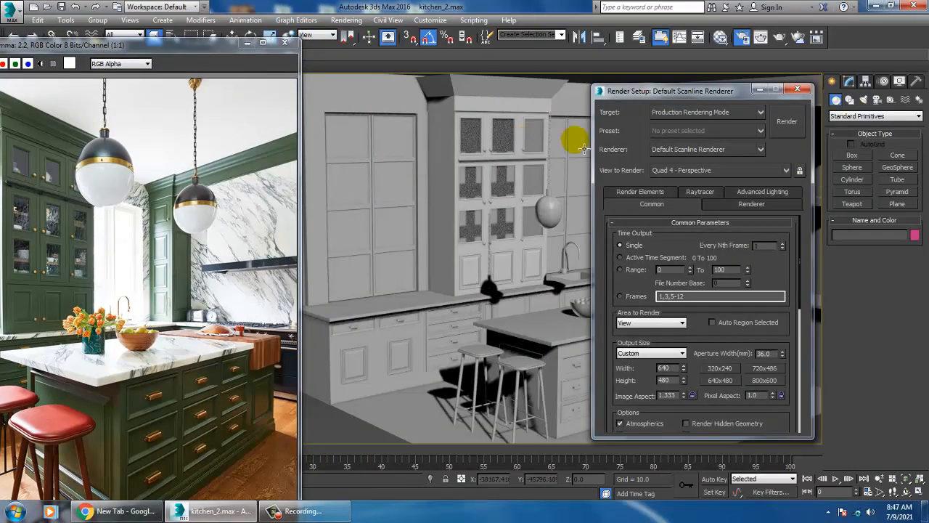
click(710, 148)
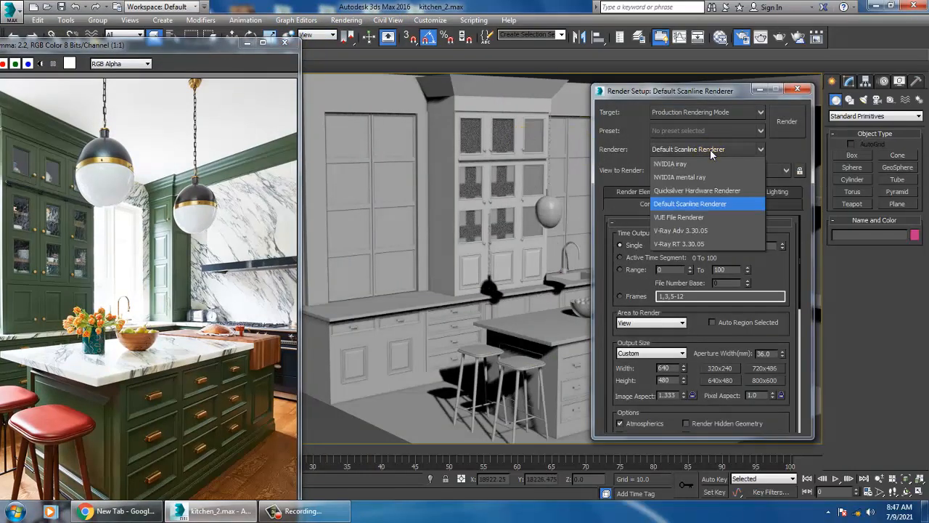
click(711, 218)
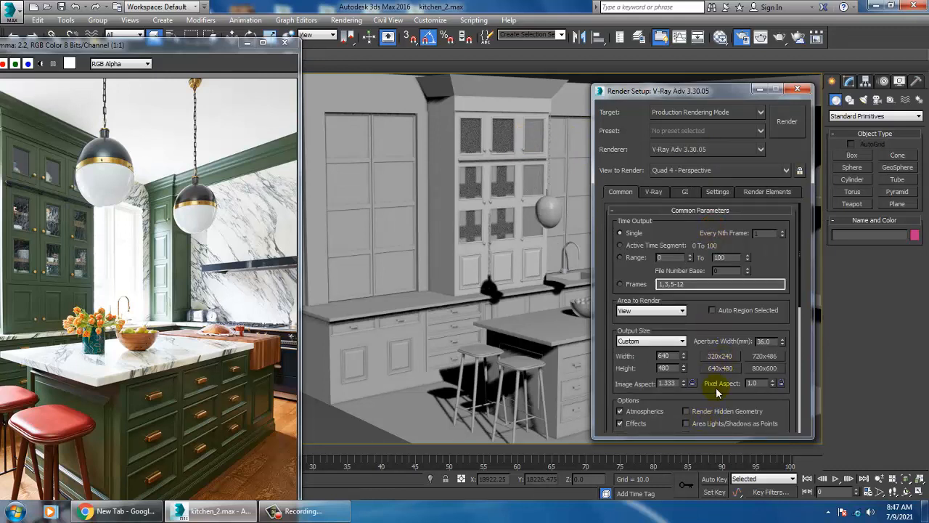
scroll(702, 369, down, 2)
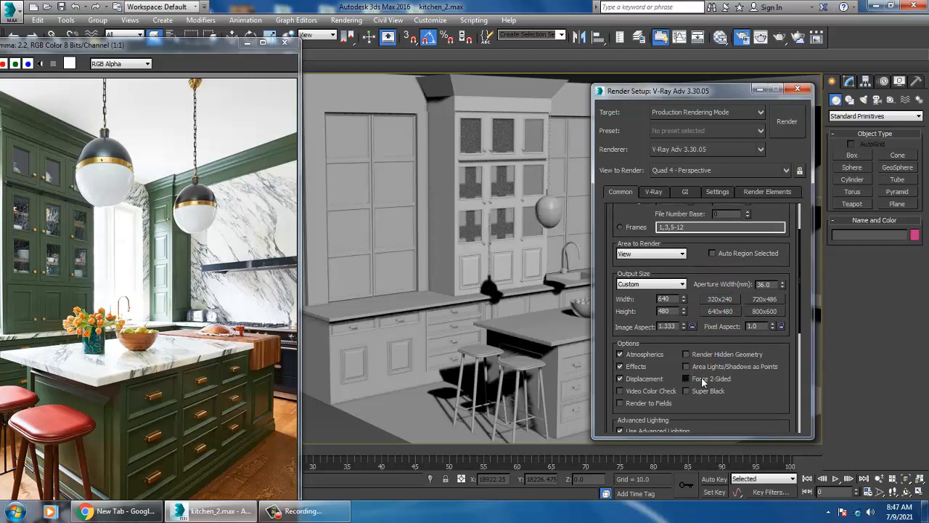
click(757, 92)
- Select the kitchen floor plane and create a VRayMtl named floor in the Slate Material Editor
scroll(716, 322, down, 3)
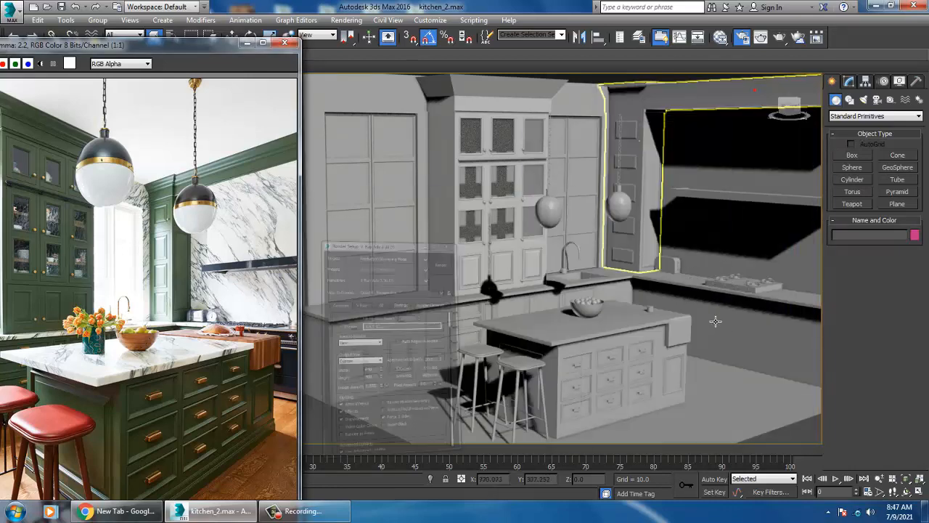
alt+middle_drag(708, 336, 580, 325)
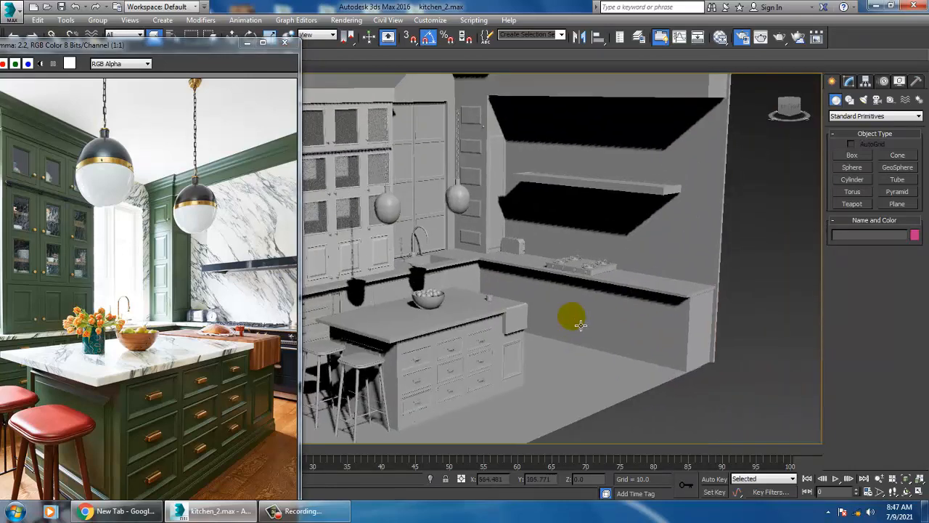
click(578, 384)
alt+middle_drag(576, 388, 635, 351)
scroll(635, 351, up, 6)
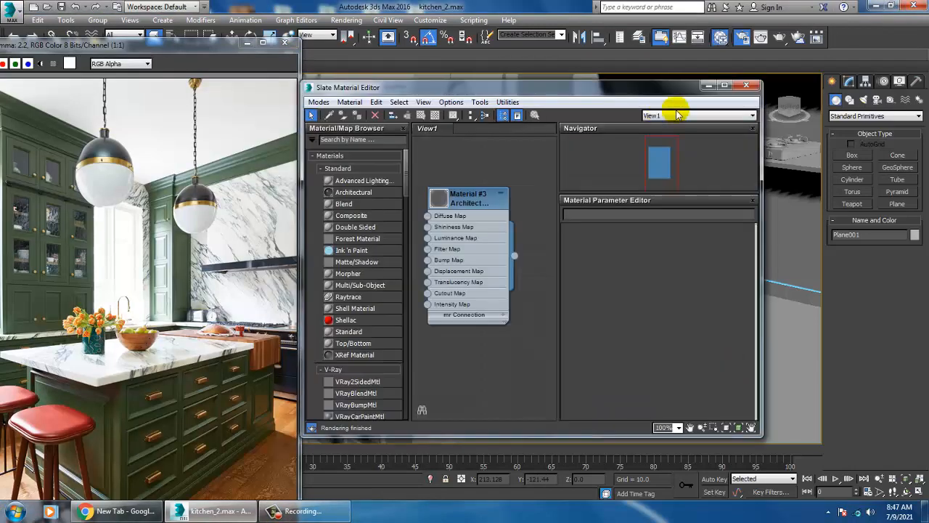
click(723, 85)
middle_drag(423, 266, 456, 136)
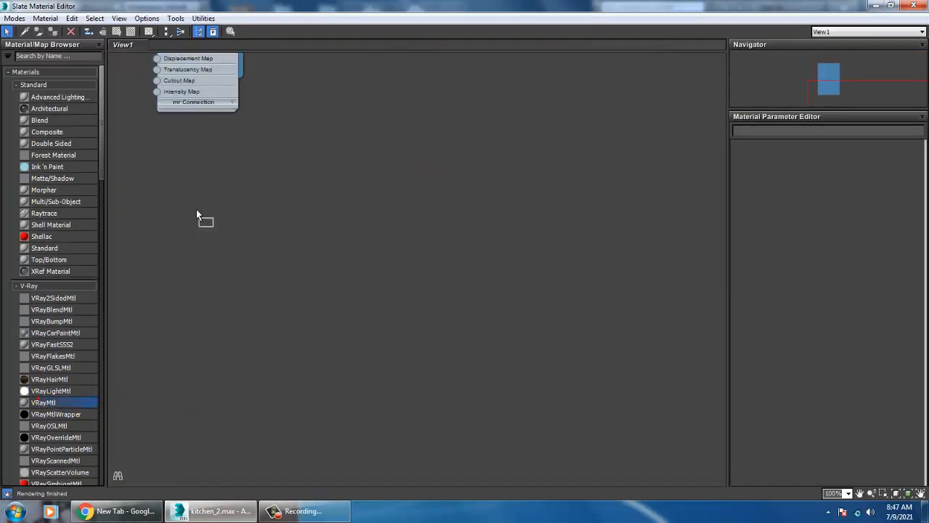
drag(307, 198, 309, 196)
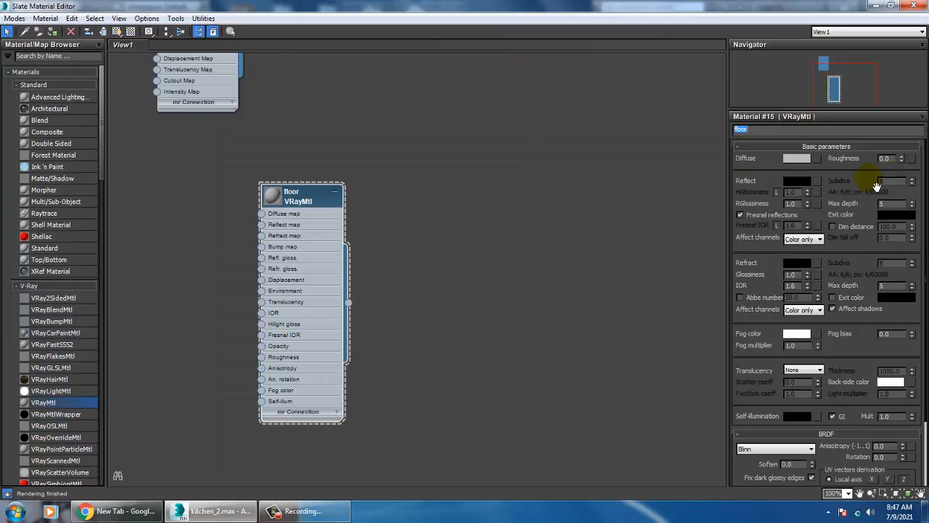
- Start a Bitmap diffuse map for the floor material and browse drive D to June 2021, Kitchen new, texturee
click(817, 158)
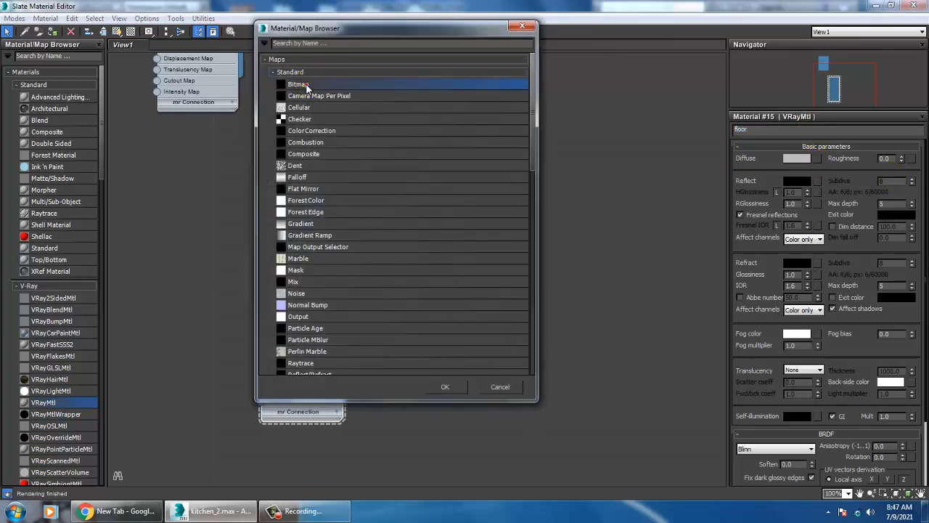
double_click(306, 82)
click(37, 183)
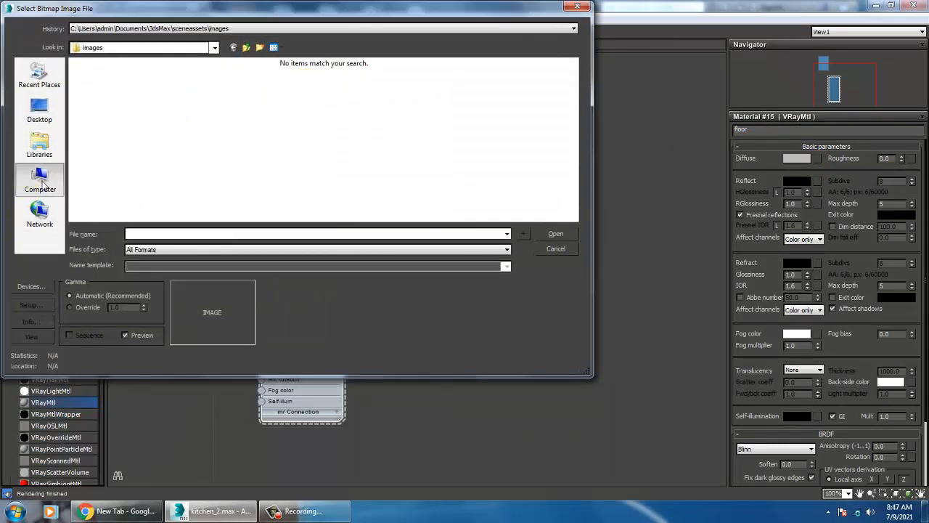
double_click(254, 85)
scroll(73, 127, down, 5)
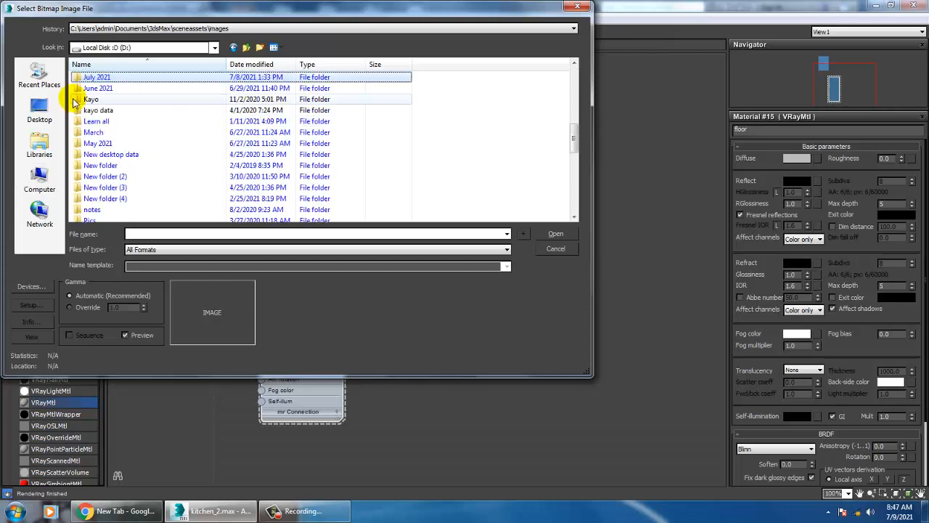
double_click(98, 88)
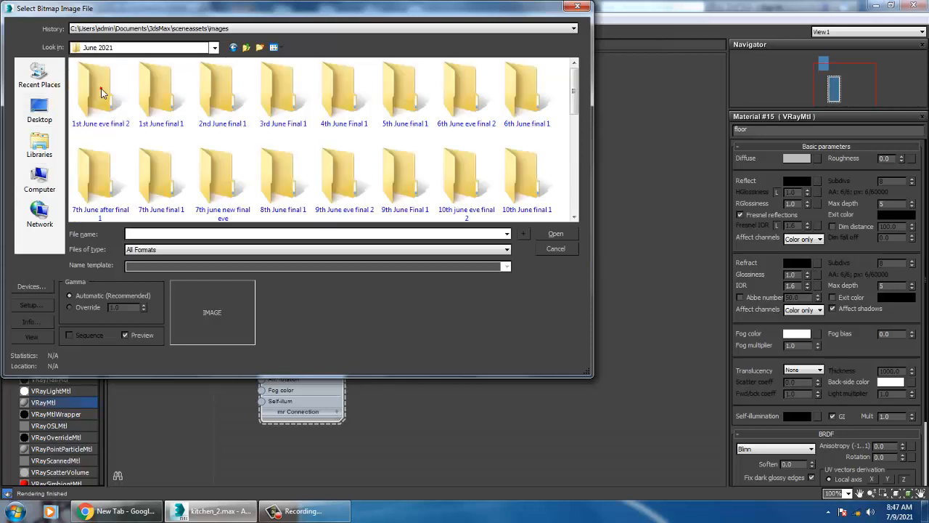
click(223, 177)
scroll(223, 177, down, 5)
click(164, 180)
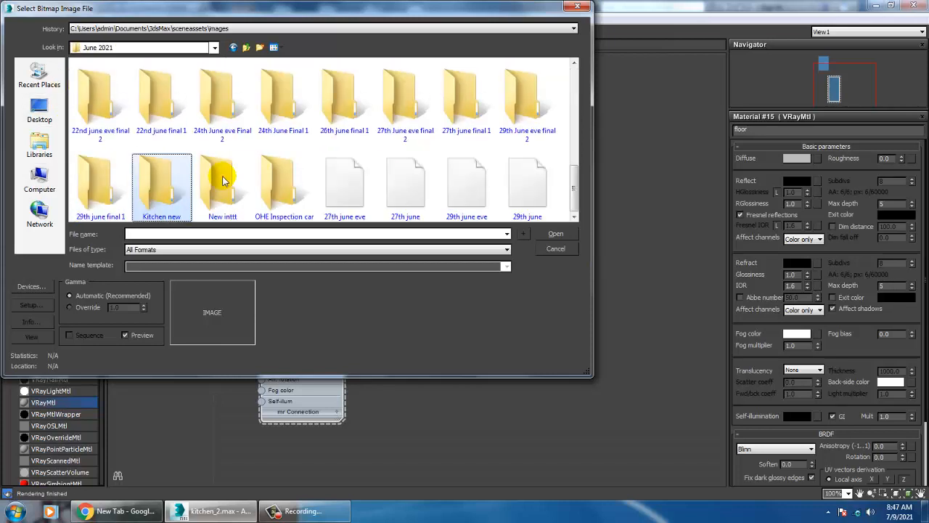
double_click(164, 181)
double_click(100, 94)
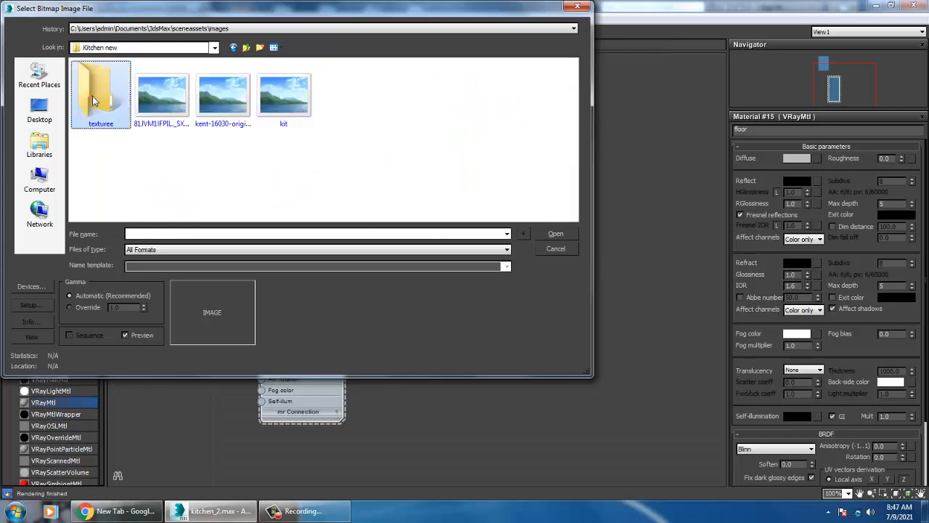
click(101, 94)
click(163, 95)
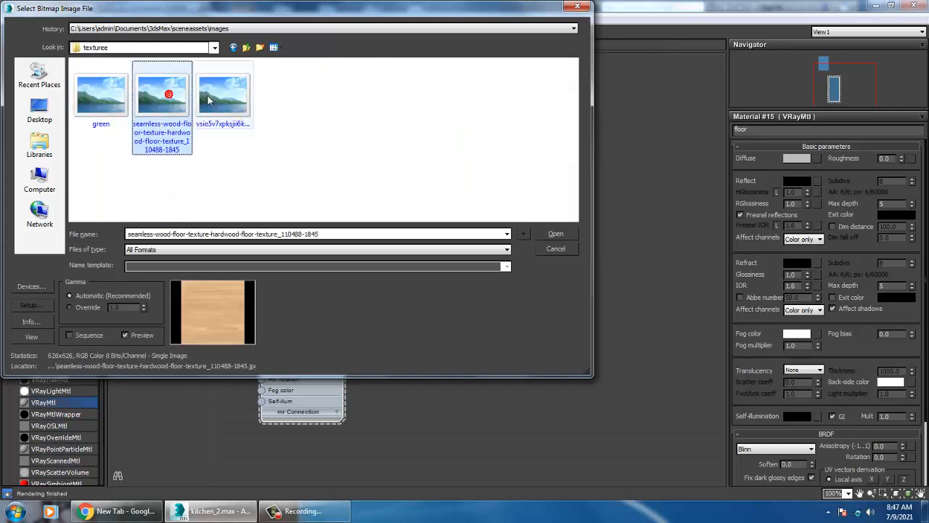
click(223, 96)
click(162, 96)
double_click(161, 98)
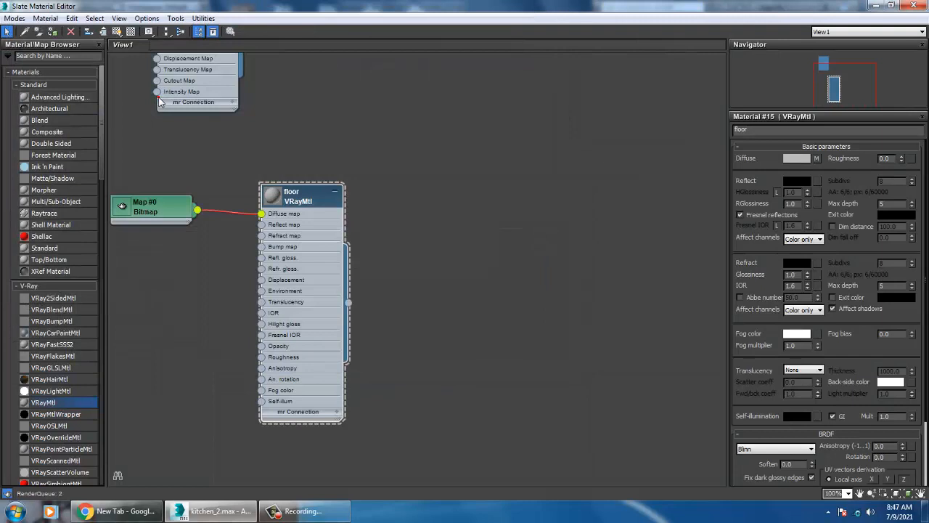
- Assign the floor material to the selected floor plane and display its wood texture in the viewport
click(54, 33)
click(120, 33)
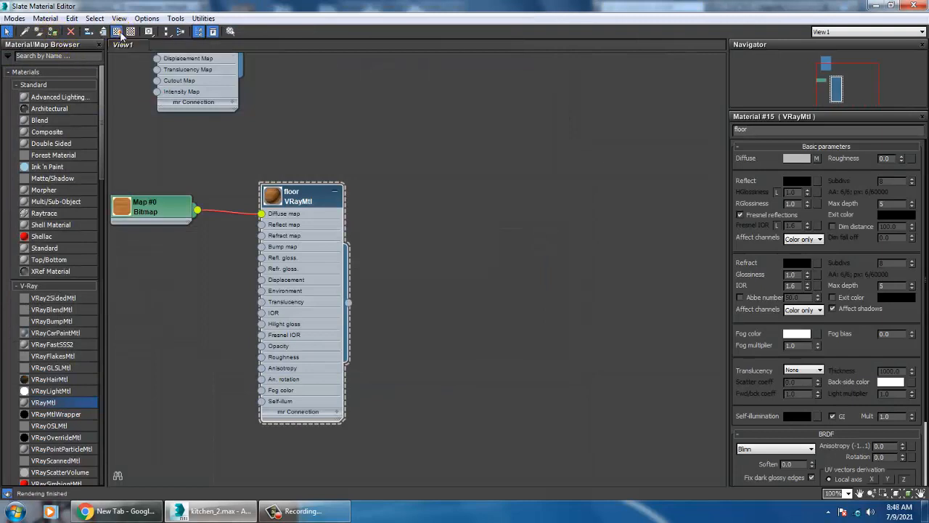
double_click(269, 6)
drag(320, 345, 241, 42)
- Set the floor material's reflection colour to a neutral grey with value 106 and minimise the material editor
click(348, 218)
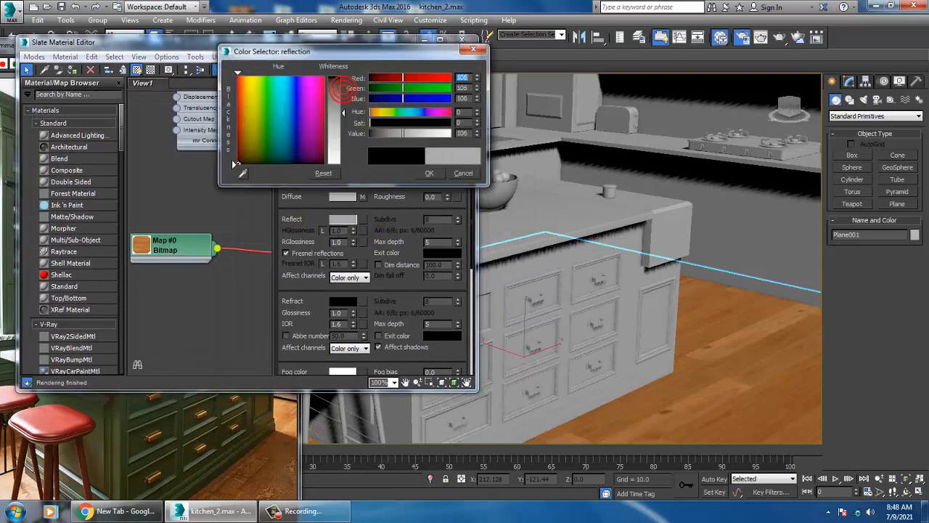
click(429, 173)
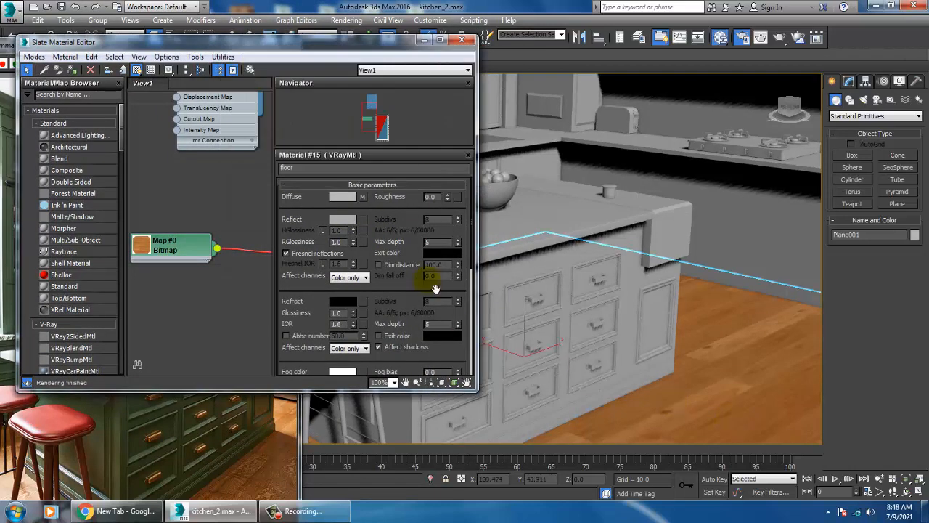
click(425, 39)
- Inspect the wood texture on the floor plane and add a UVW Map modifier to it
scroll(708, 334, down, 10)
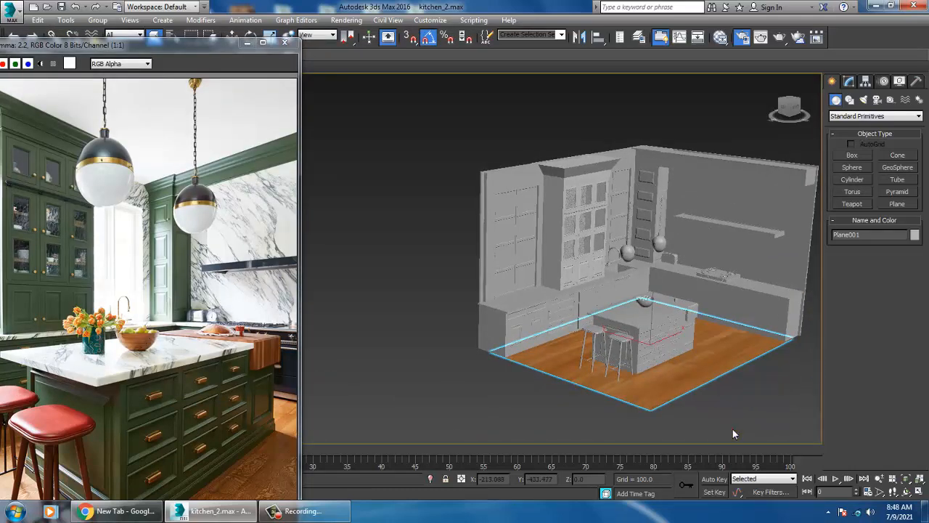
click(732, 429)
scroll(708, 392, up, 15)
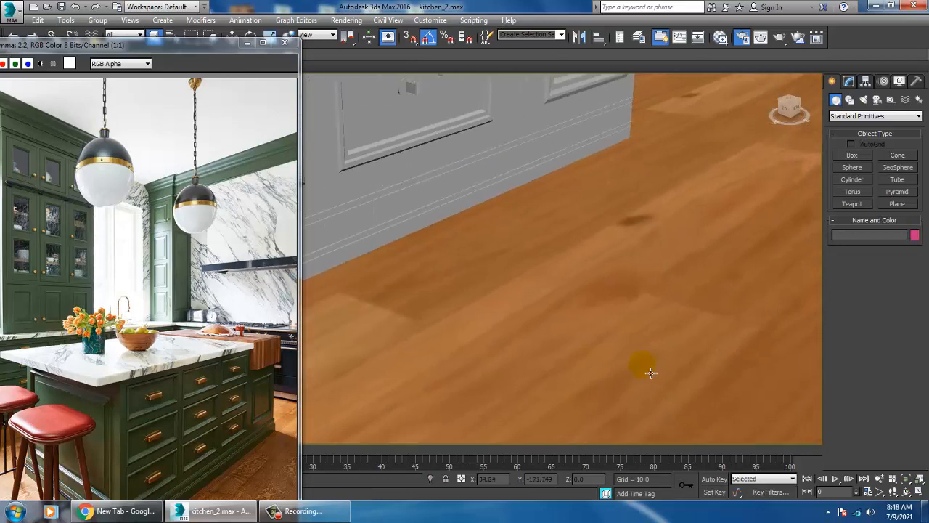
click(651, 372)
scroll(654, 352, down, 12)
scroll(674, 357, up, 5)
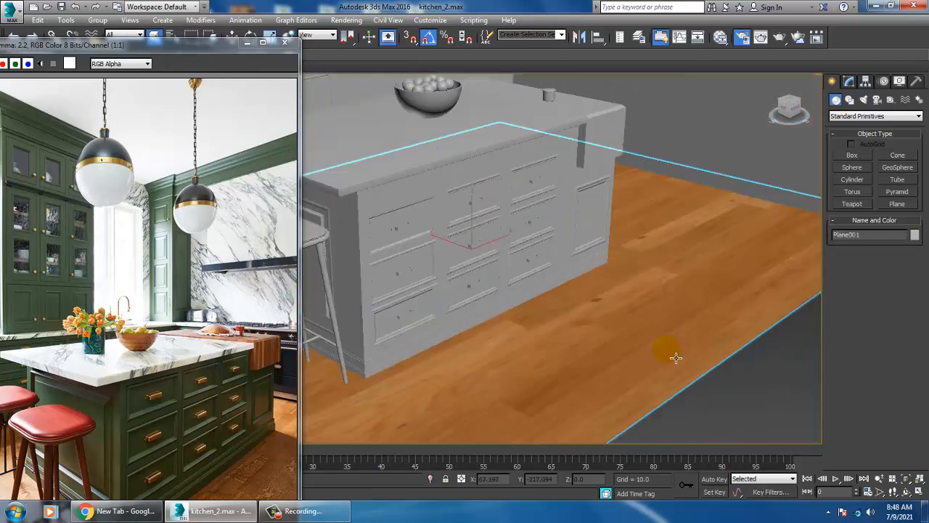
click(848, 81)
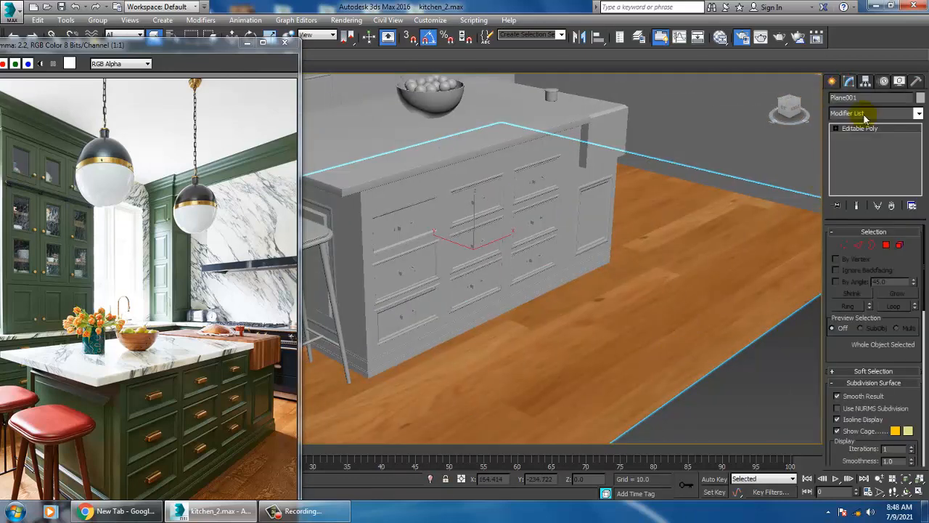
click(871, 113)
key(u)
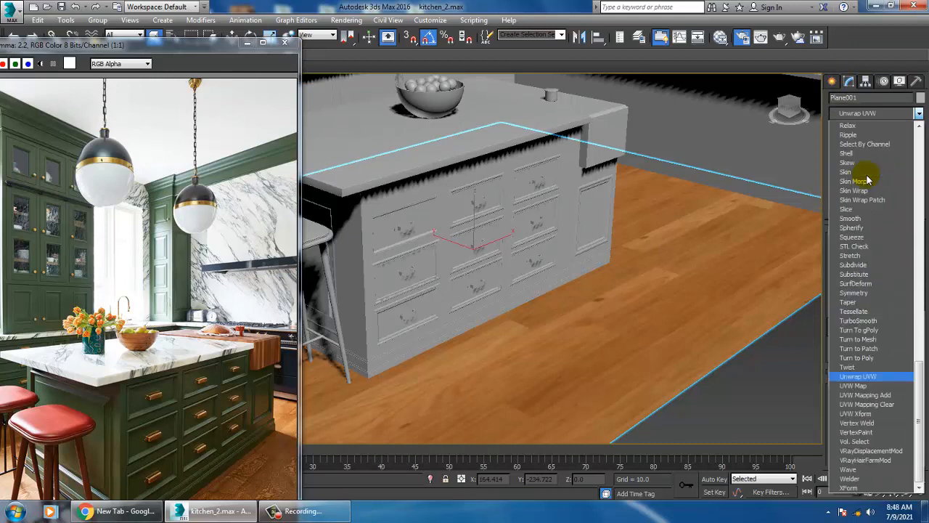
click(872, 385)
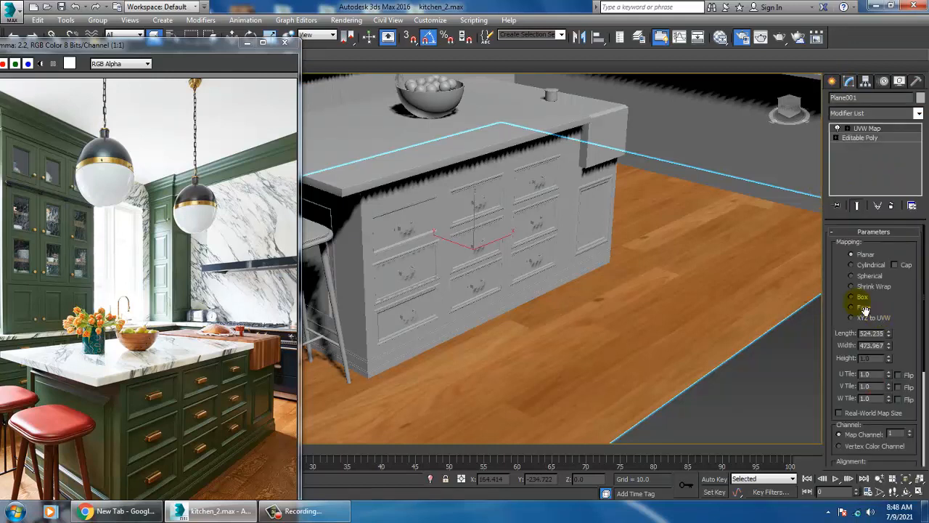
- Switch the floor's UVW mapping to Box and reduce the mapping width to about 398
drag(897, 336, 911, 360)
alt+middle_drag(662, 303, 672, 353)
scroll(775, 351, down, 3)
scroll(602, 341, up, 4)
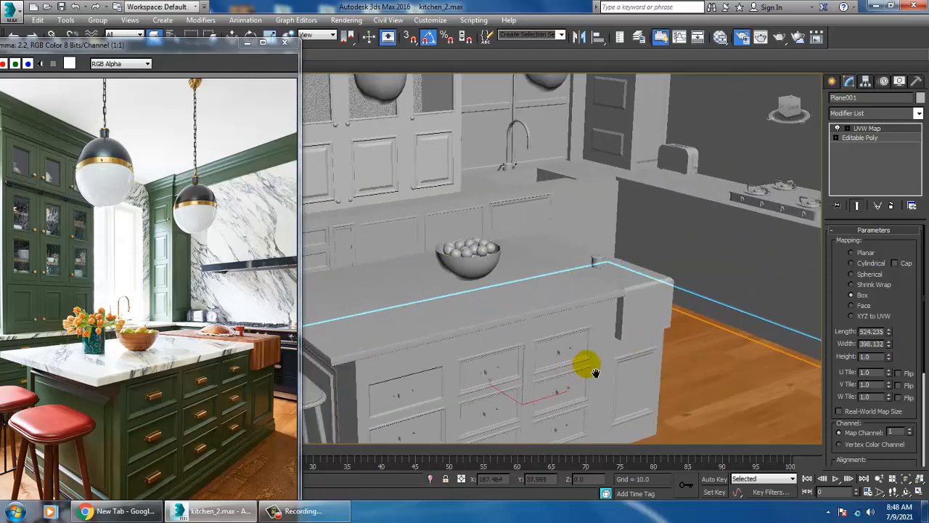
middle_drag(594, 373, 605, 343)
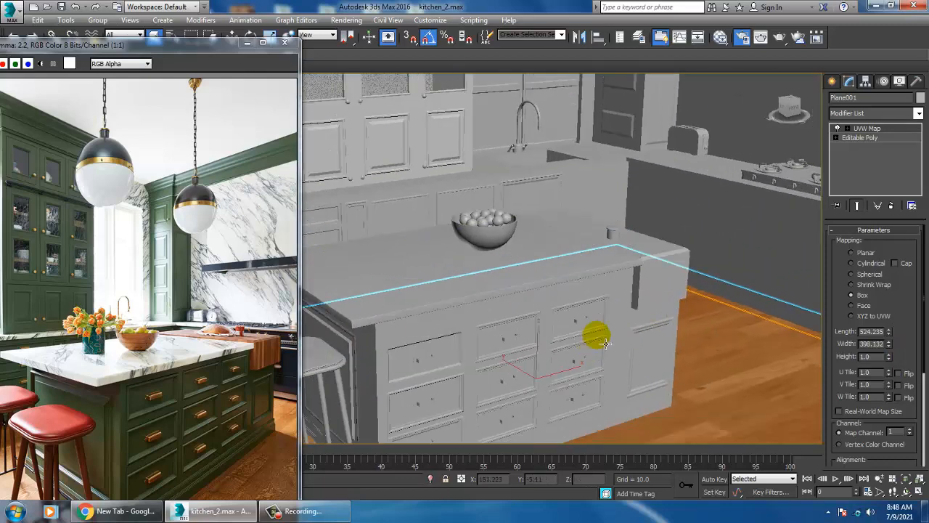
- Restore and maximise the material editor, and add a Noise map node beside the floor material
click(218, 511)
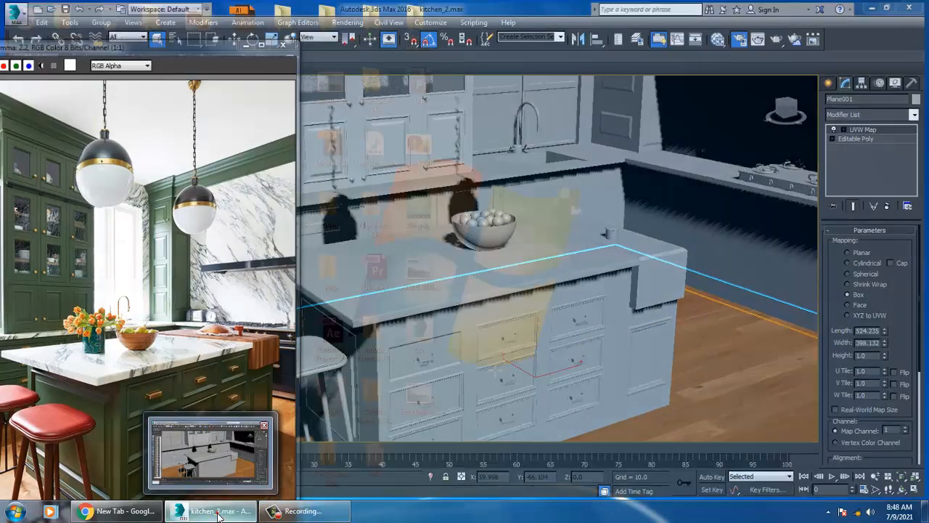
click(218, 511)
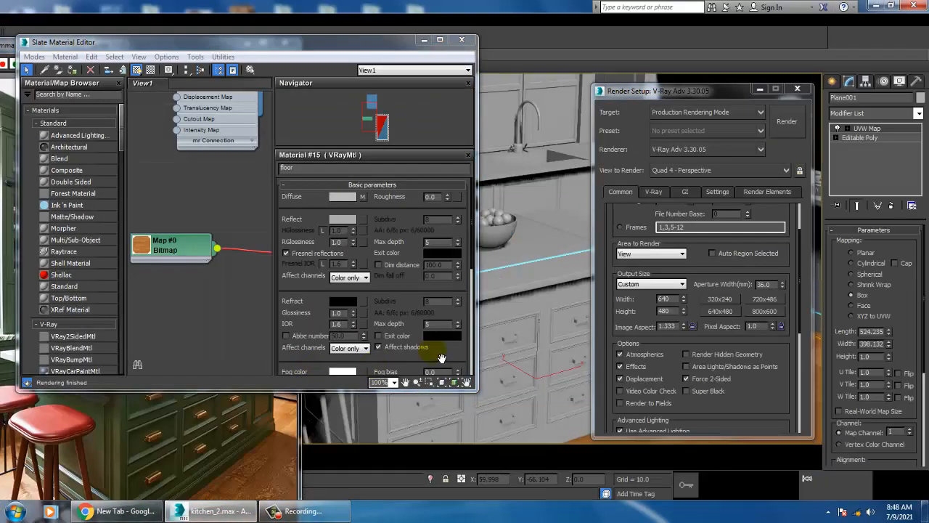
click(440, 40)
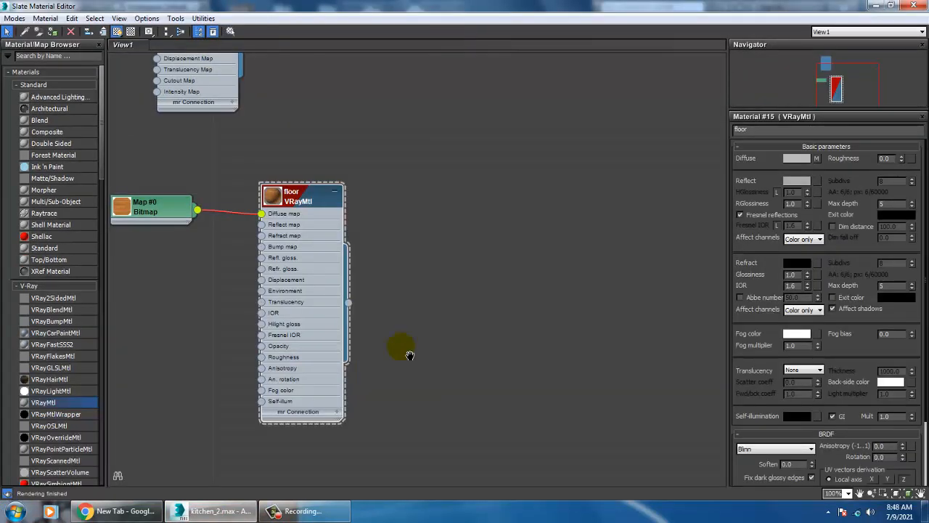
middle_drag(410, 355, 531, 225)
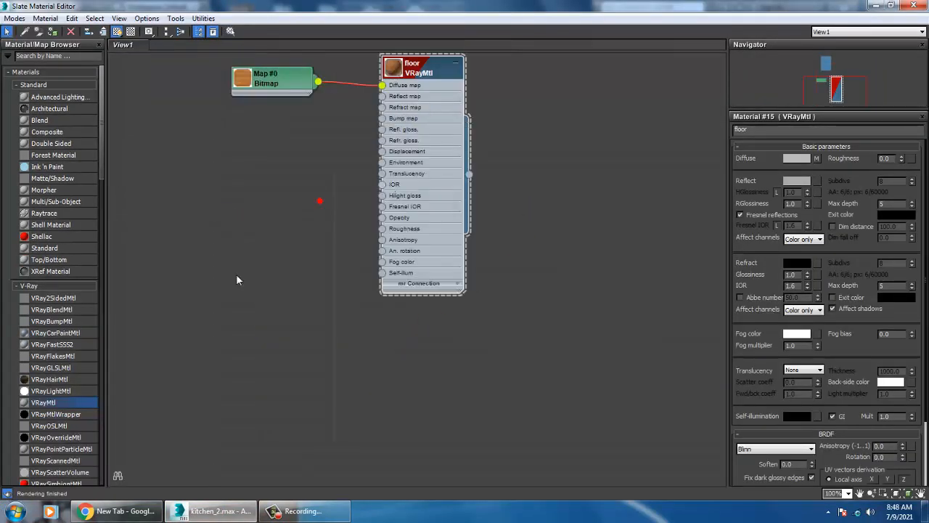
scroll(102, 153, down, 5)
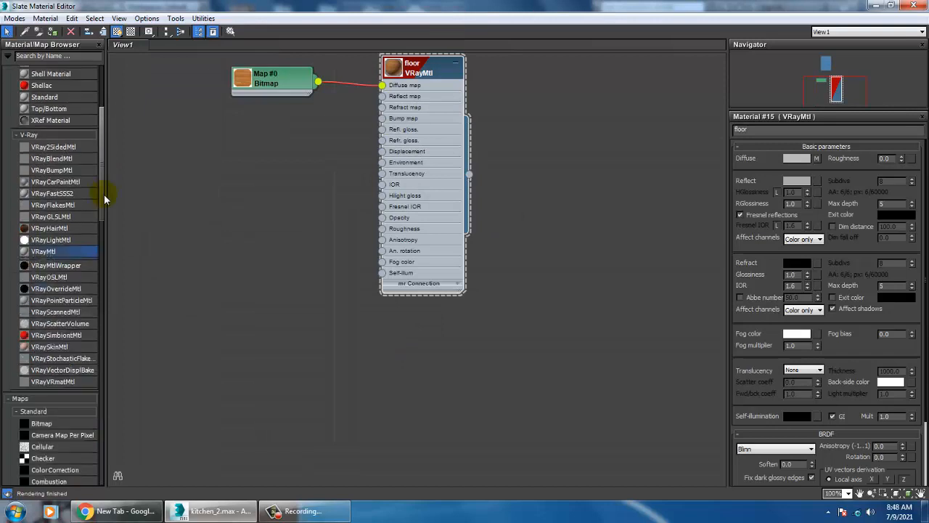
scroll(104, 284, down, 11)
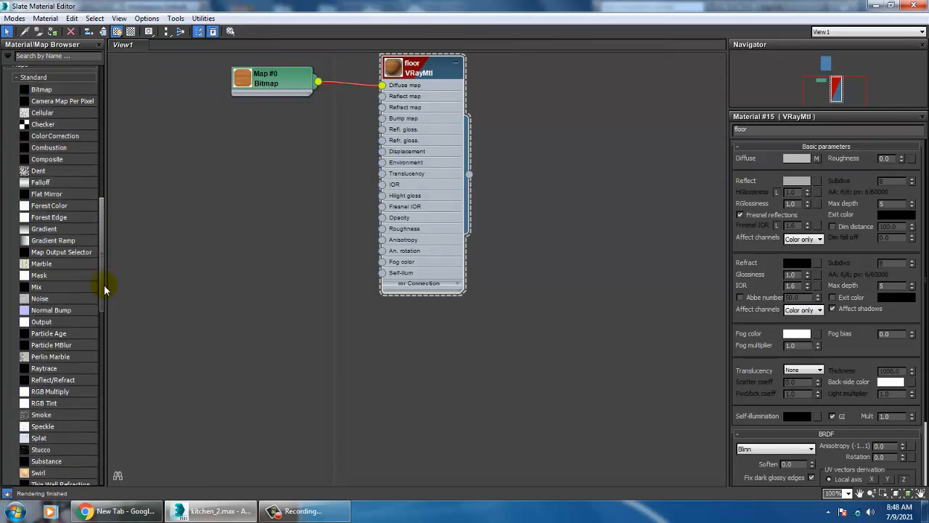
drag(37, 299, 169, 237)
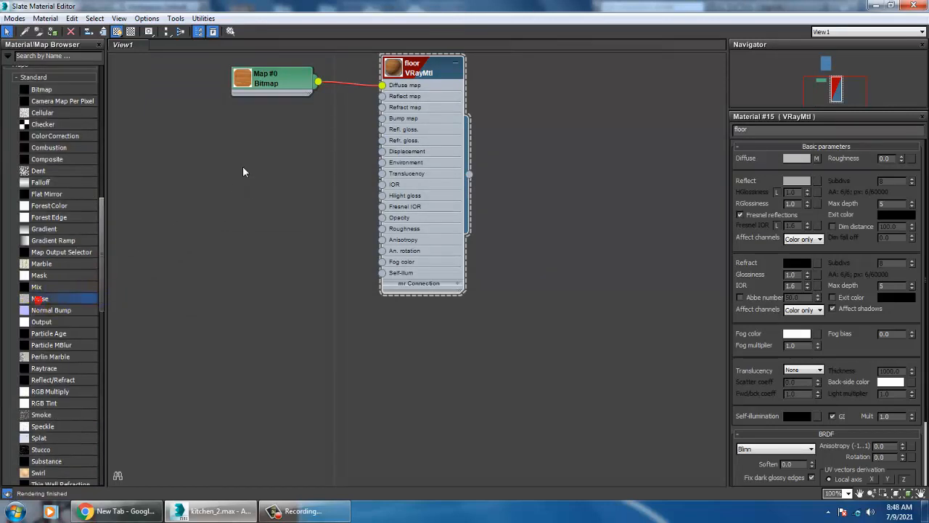
drag(243, 172, 239, 174)
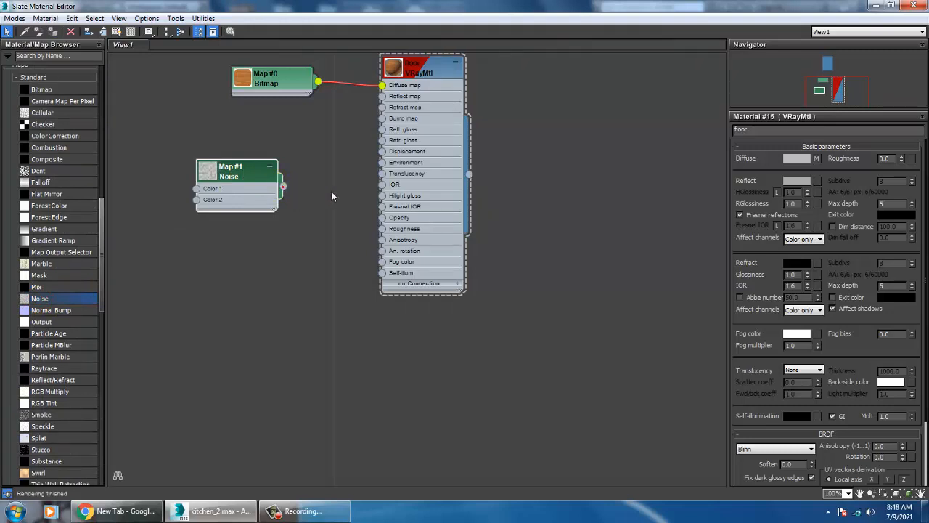
- Connect the Noise map to the floor material's Bump map input and enlarge the material's preview
click(379, 132)
drag(284, 187, 284, 189)
click(382, 118)
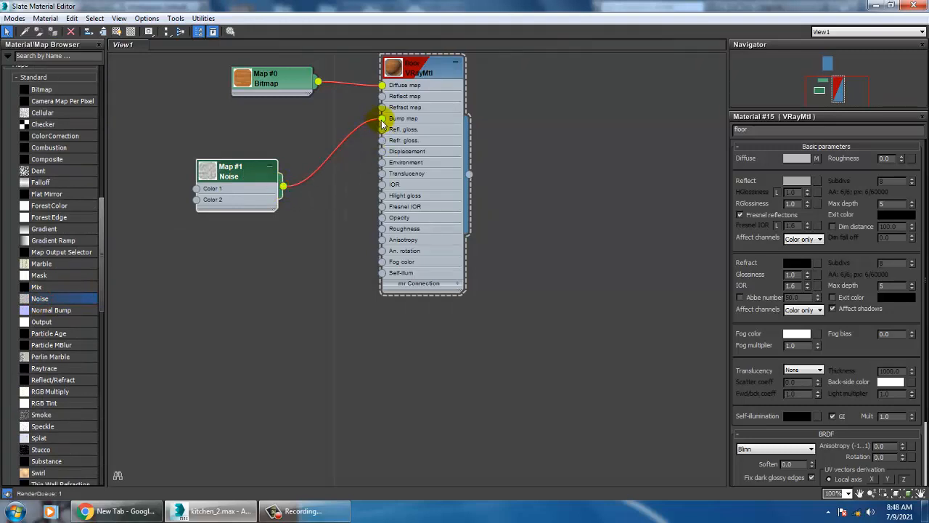
click(395, 151)
click(404, 65)
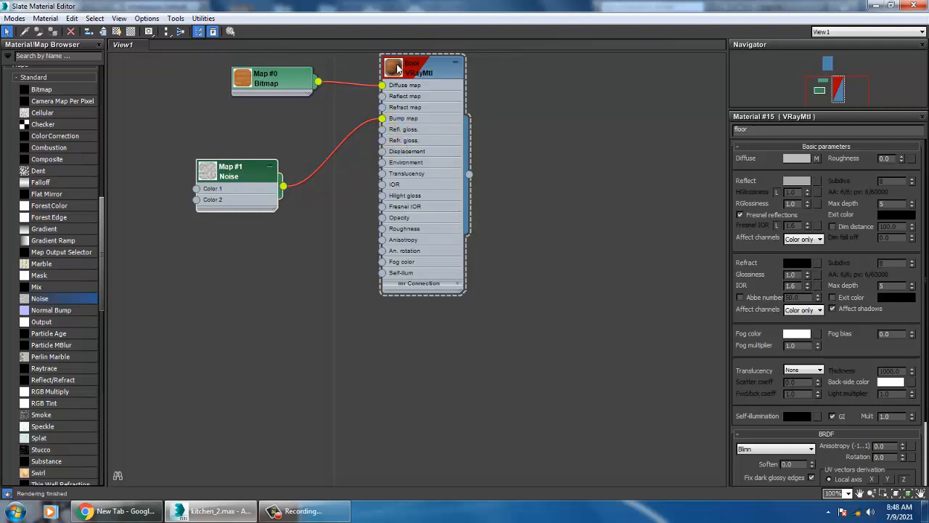
double_click(397, 69)
- Set the Noise map's type to Fractal and its size to 0.8, and minimise the material editor
double_click(240, 171)
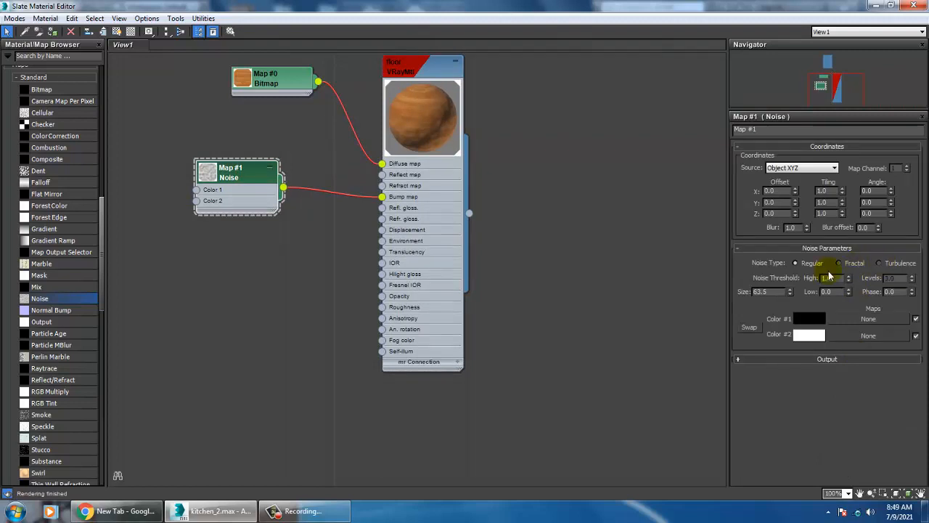
click(840, 263)
click(770, 291)
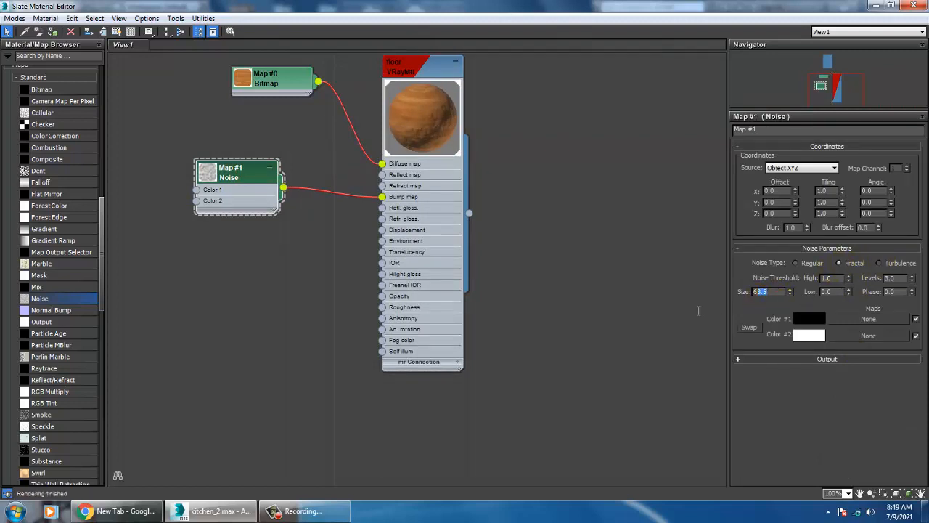
text(0.5)
key(Return)
click(876, 6)
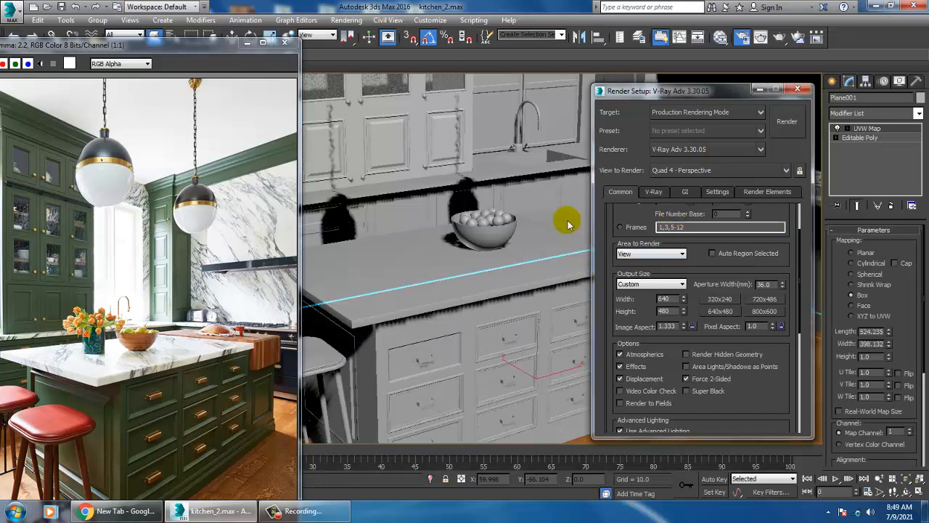
- Minimise the Render Setup window, move the reference photo clear of the viewport label and switch the viewport shading to Shaded
middle_drag(445, 135, 477, 215)
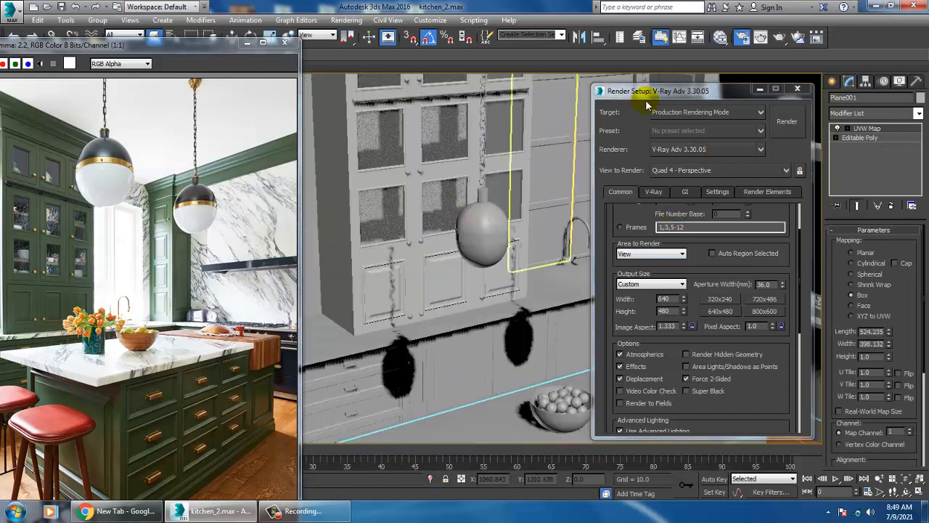
click(760, 89)
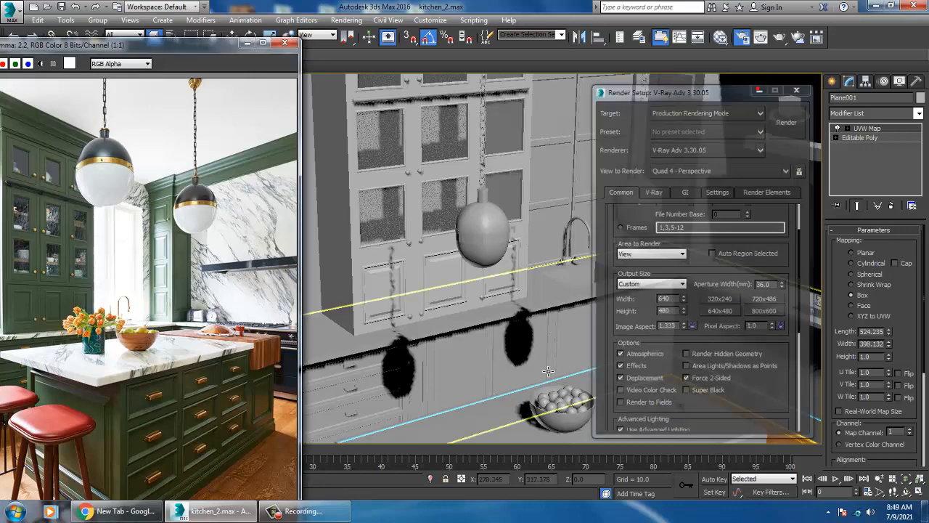
middle_drag(591, 338, 552, 315)
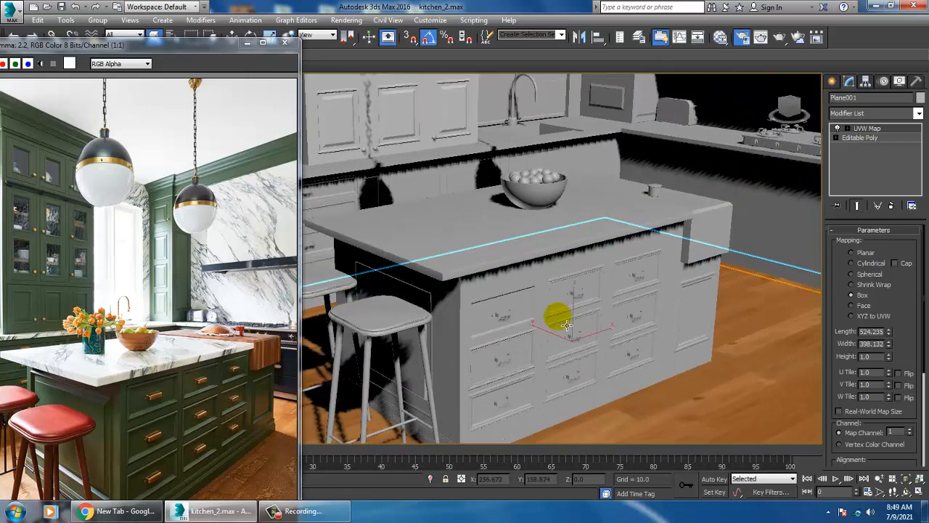
drag(130, 46, 137, 179)
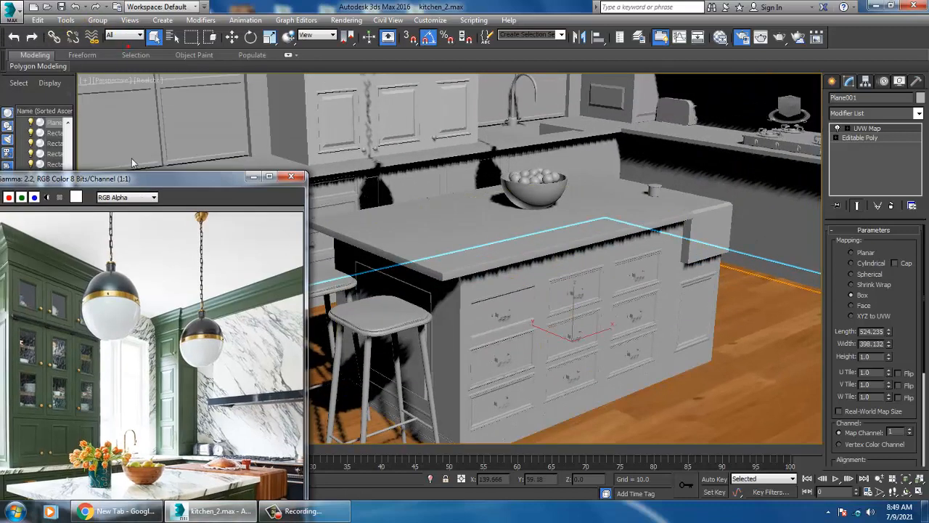
click(152, 83)
click(172, 110)
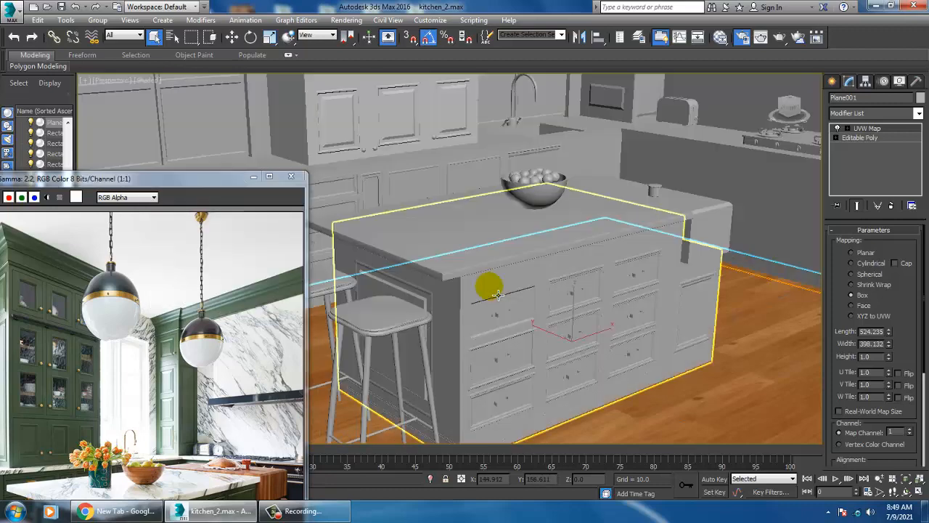
- Select the kitchen island's cabinet body and move the reference photo up so the whole island in it is visible
click(487, 286)
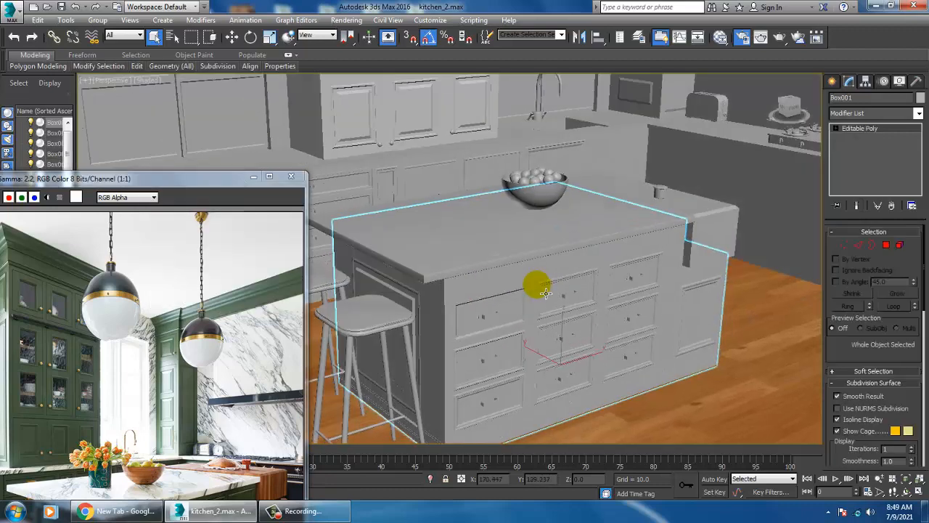
scroll(556, 269, down, 5)
scroll(540, 264, up, 7)
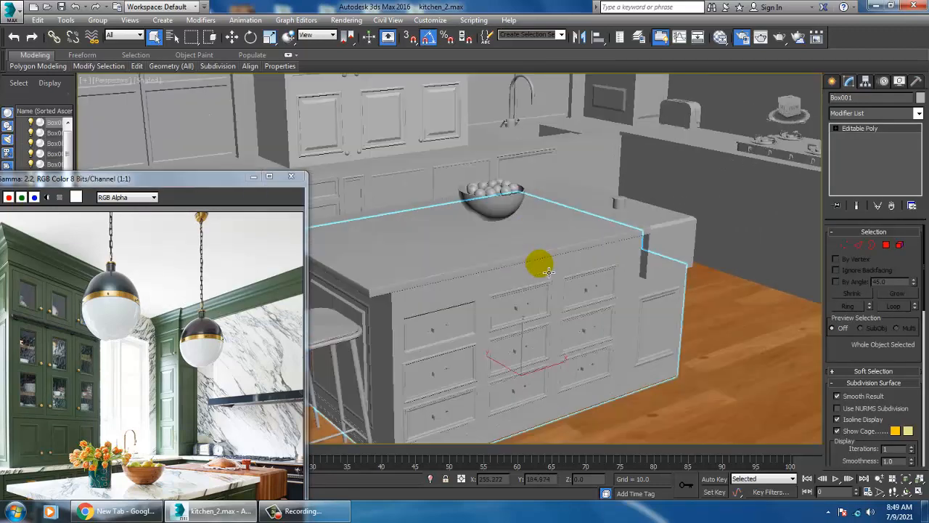
drag(186, 174, 241, 57)
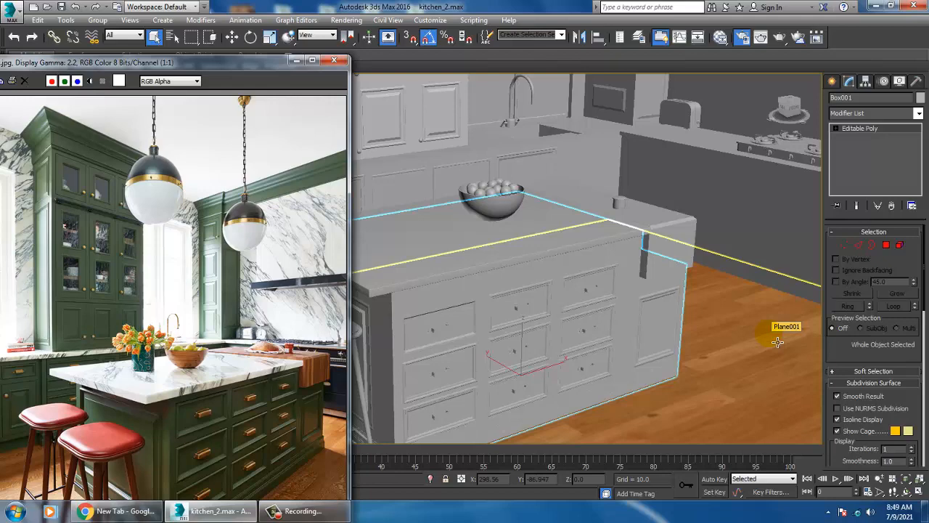
click(573, 270)
alt+middle_drag(572, 270, 735, 243)
click(648, 242)
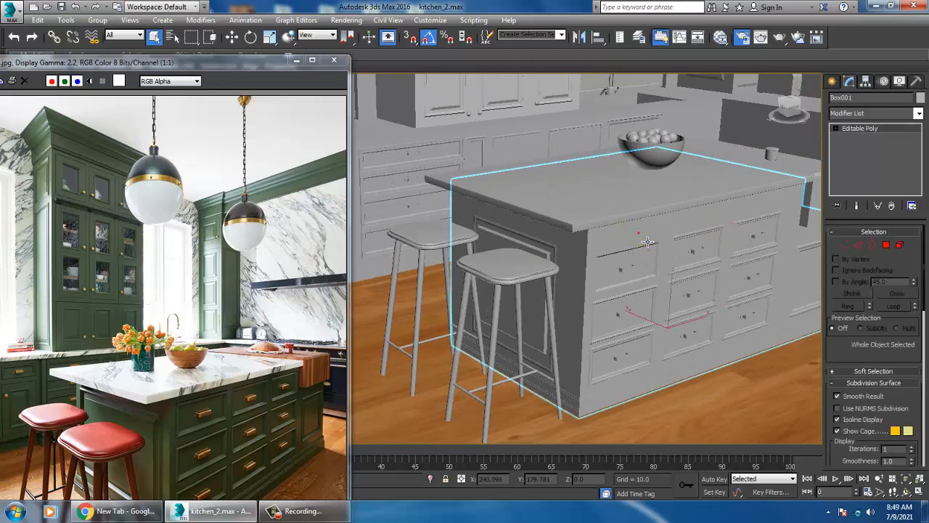
- Reopen the material editor and resize it to fit beside the reference photo
key(m)
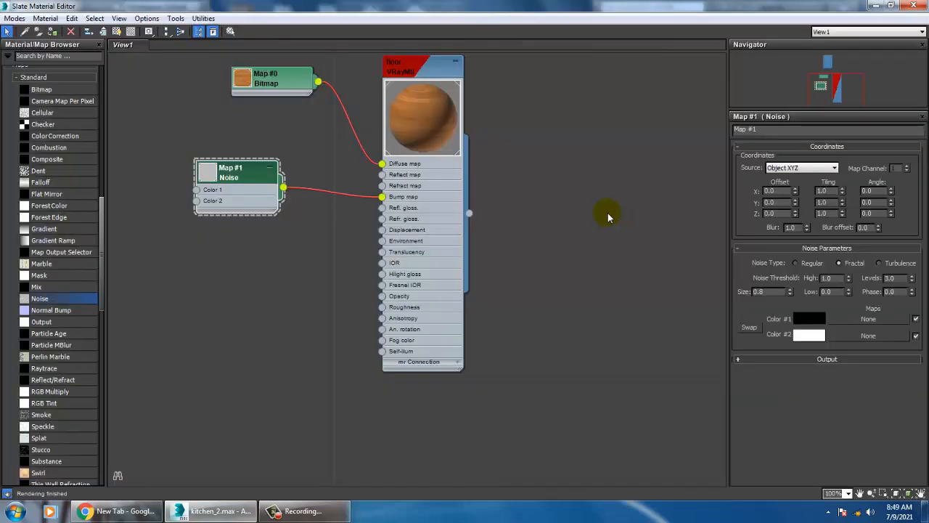
double_click(275, 18)
drag(321, 6, 666, 54)
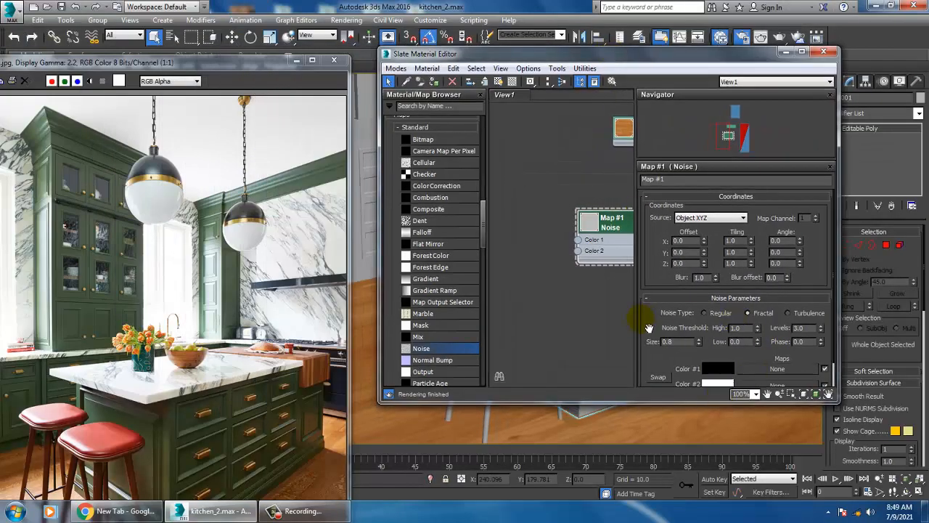
scroll(649, 328, down, 2)
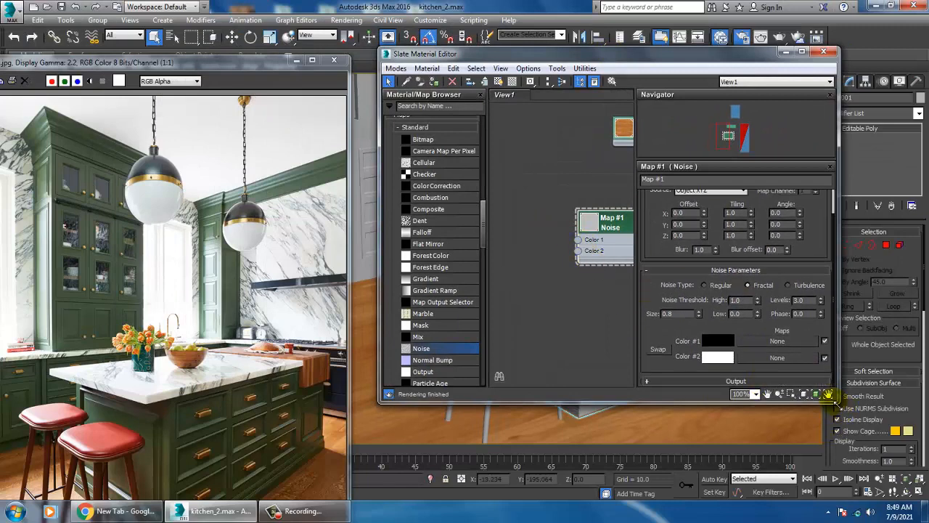
drag(836, 401, 928, 500)
middle_drag(649, 352, 560, 315)
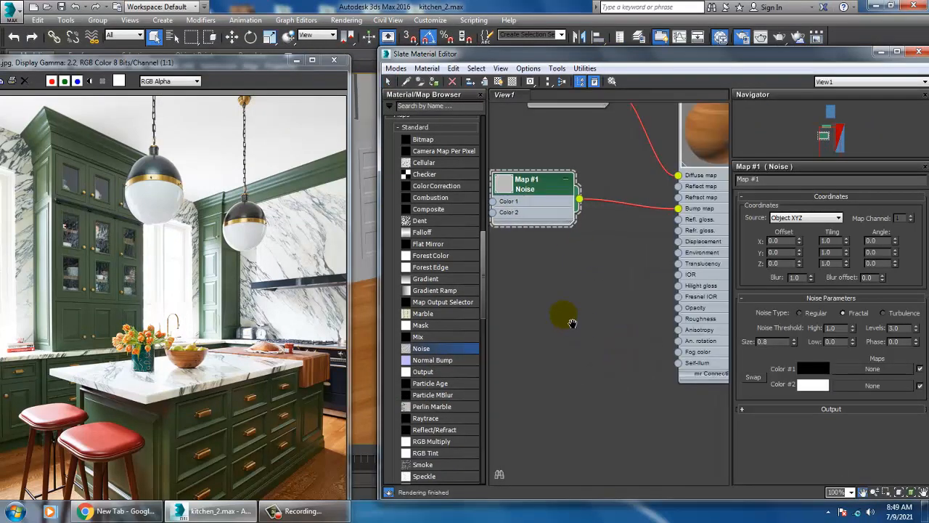
- Add a new VRayMtl node below the Noise map and open its parameters
scroll(484, 265, down, 1)
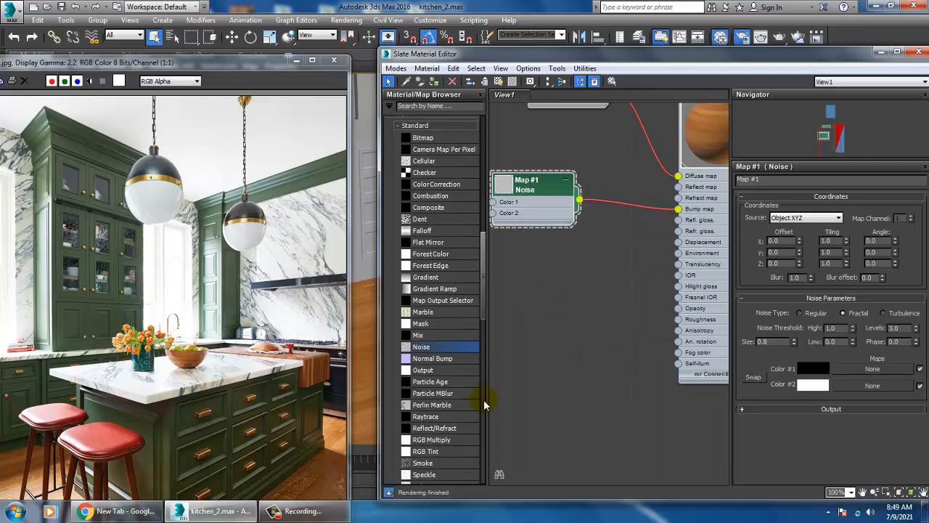
scroll(483, 399, down, 10)
scroll(485, 333, up, 5)
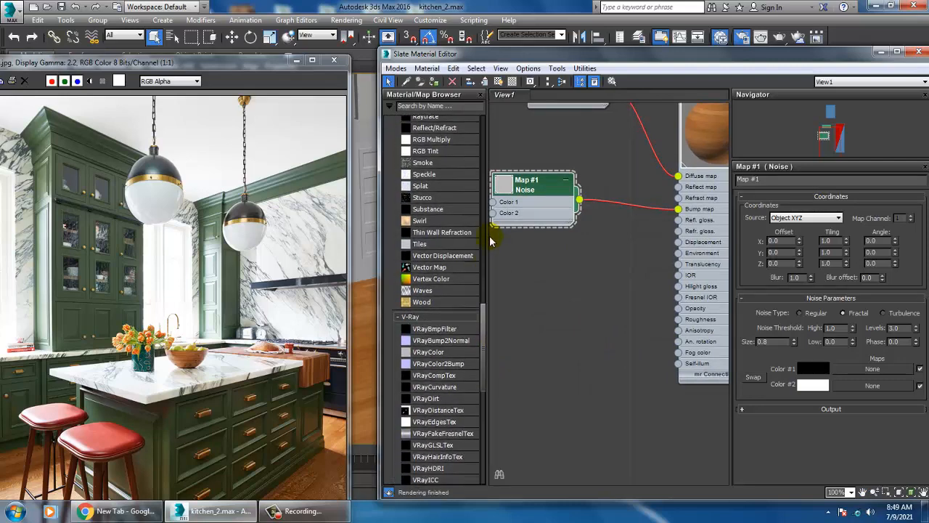
scroll(446, 349, up, 10)
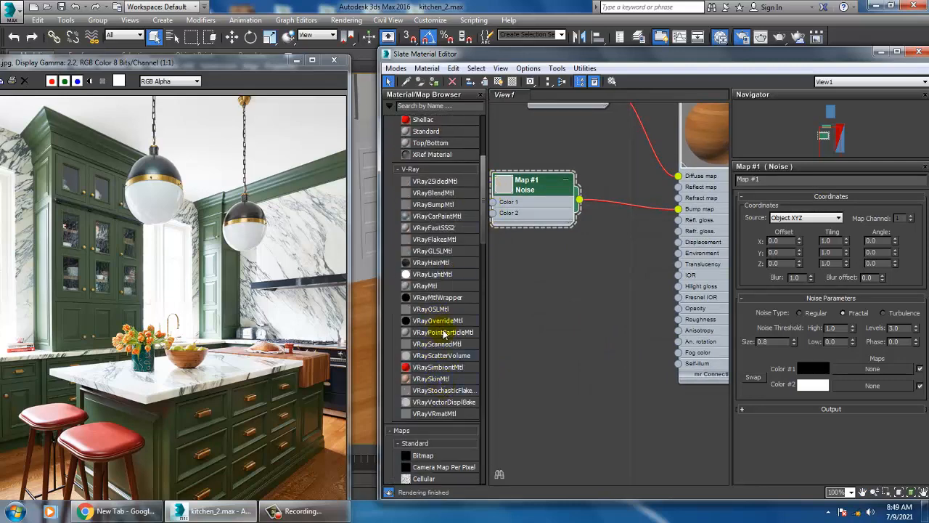
drag(427, 286, 598, 348)
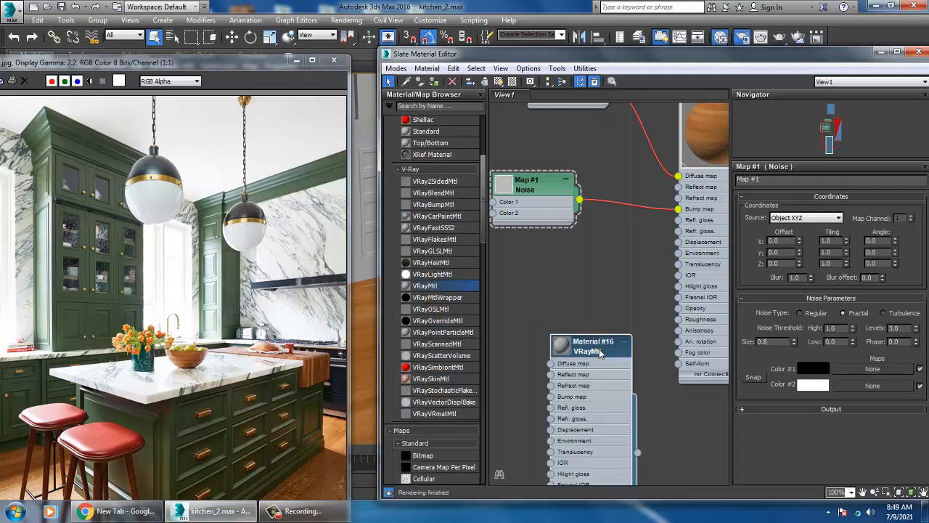
click(599, 352)
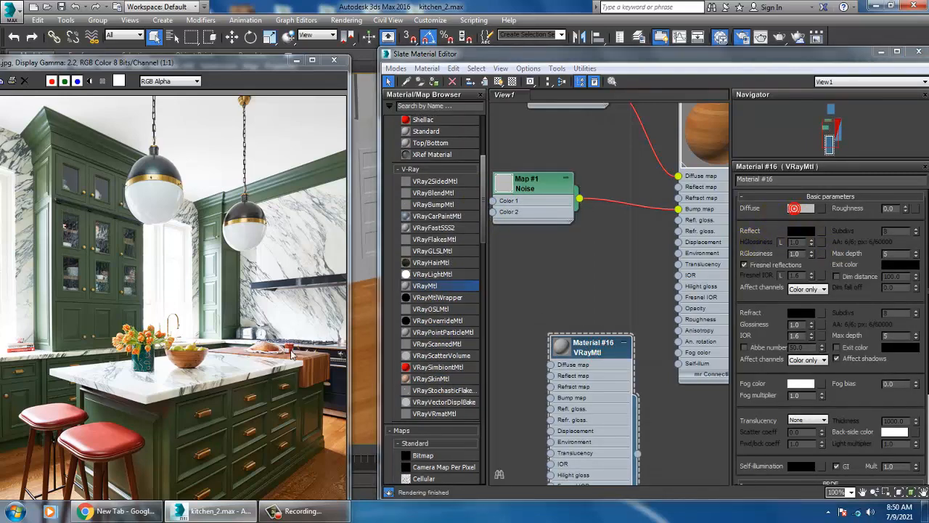
- Set the new material's diffuse colour to the dark green (RGB 7, 9, 3) sampled from the island cabinets in the reference photo
click(801, 208)
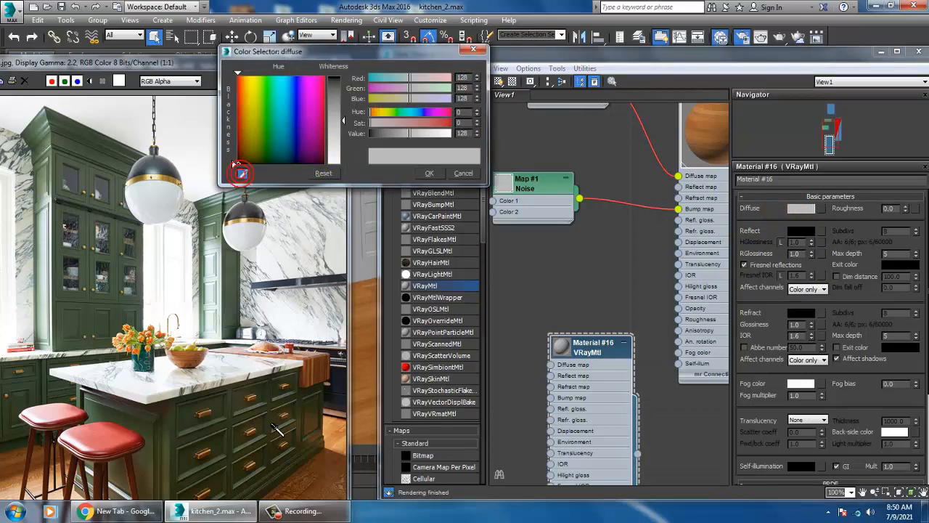
click(285, 401)
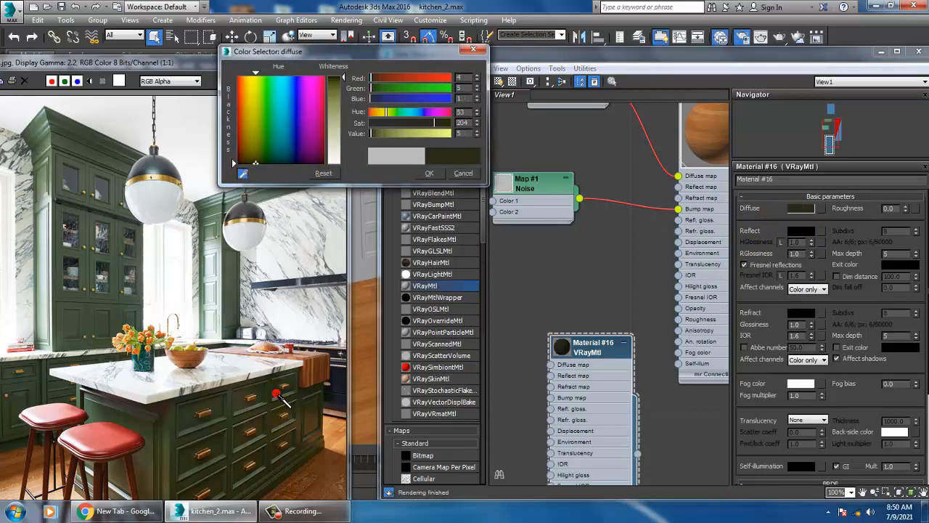
click(221, 406)
right_click(219, 406)
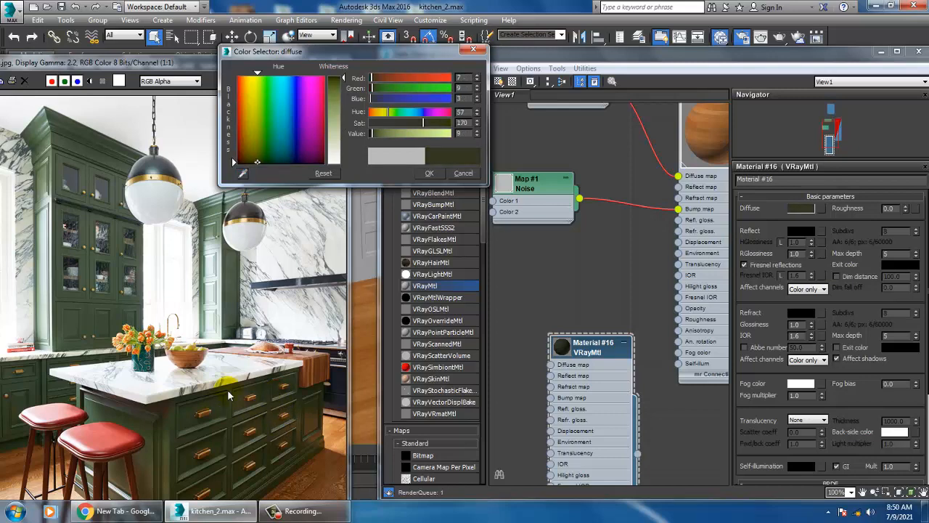
click(429, 175)
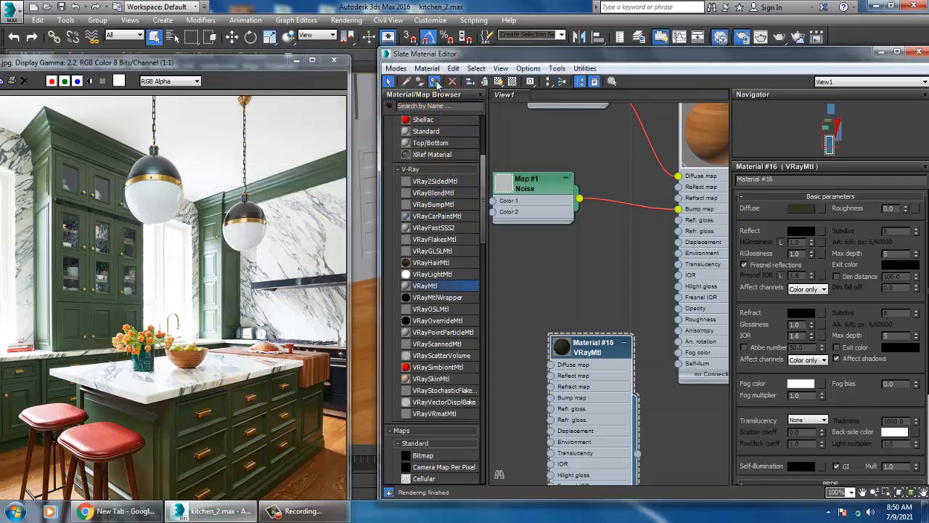
- Resample the material's diffuse colour from the tall green cabinet in the reference photo, giving RGB 10, 17, 8
drag(545, 54, 506, 284)
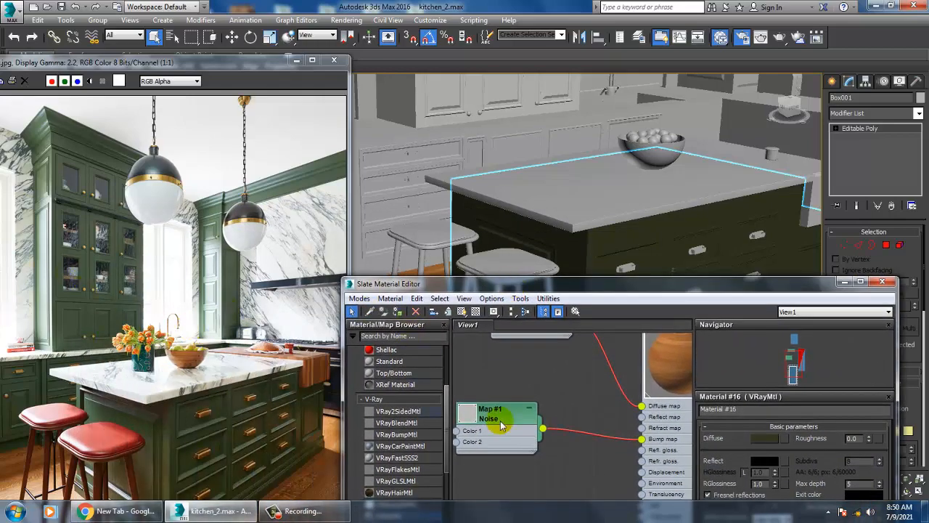
click(771, 439)
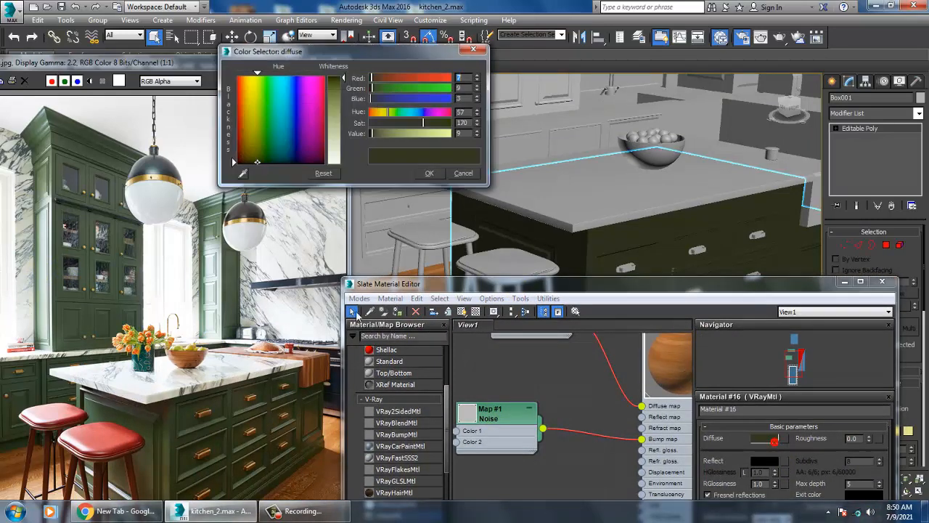
click(85, 271)
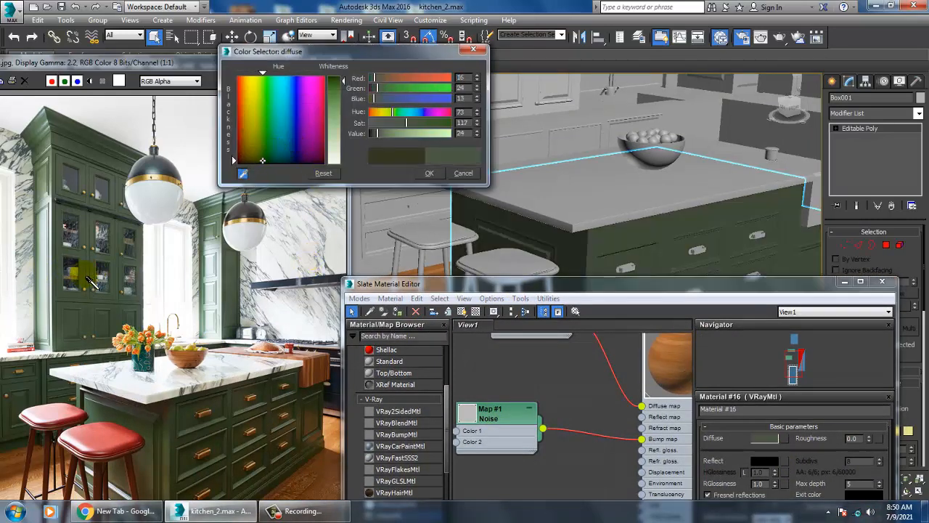
click(90, 301)
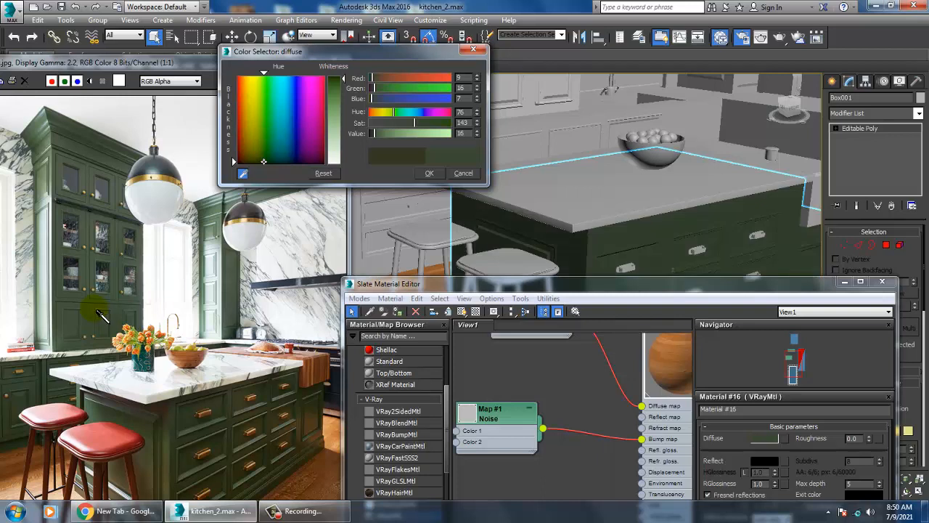
drag(96, 309, 123, 327)
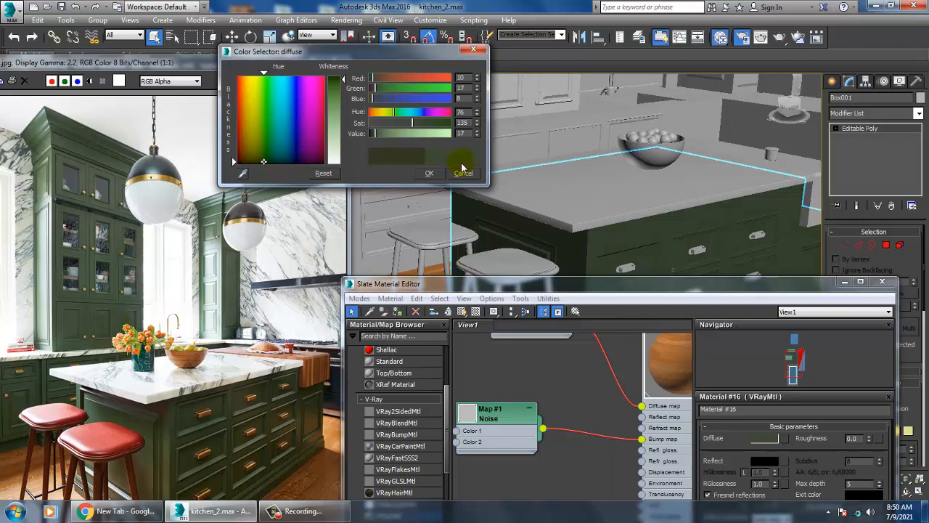
click(433, 172)
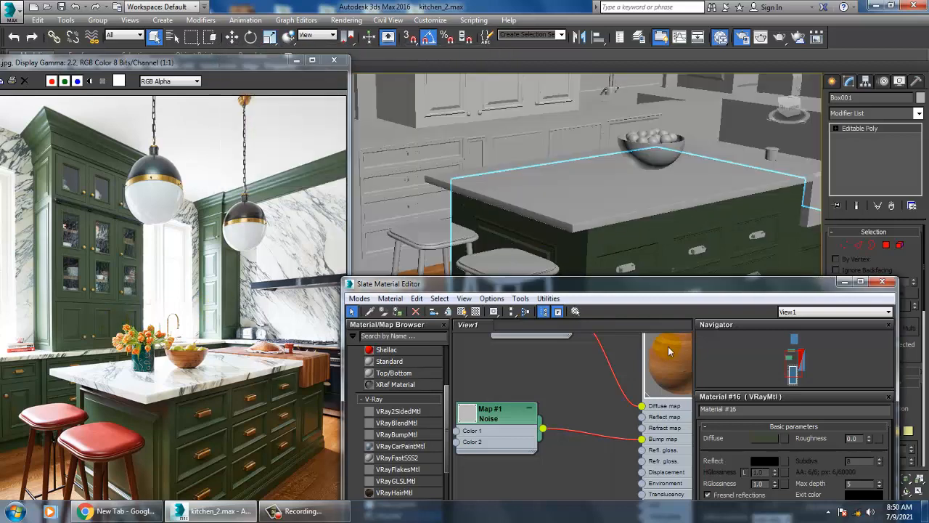
- Set the green material's reflection colour to grey with RGB 82, 82, 82
scroll(671, 217, down, 10)
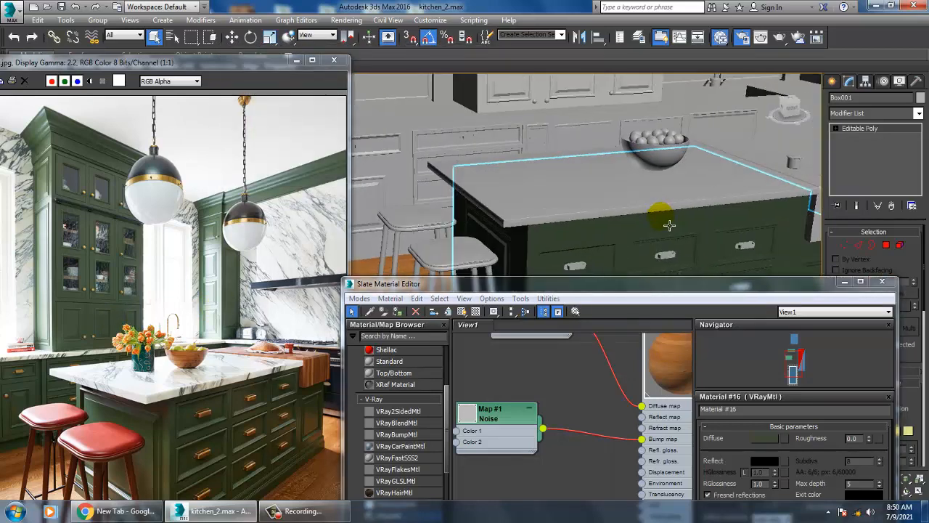
scroll(672, 221, up, 10)
click(684, 288)
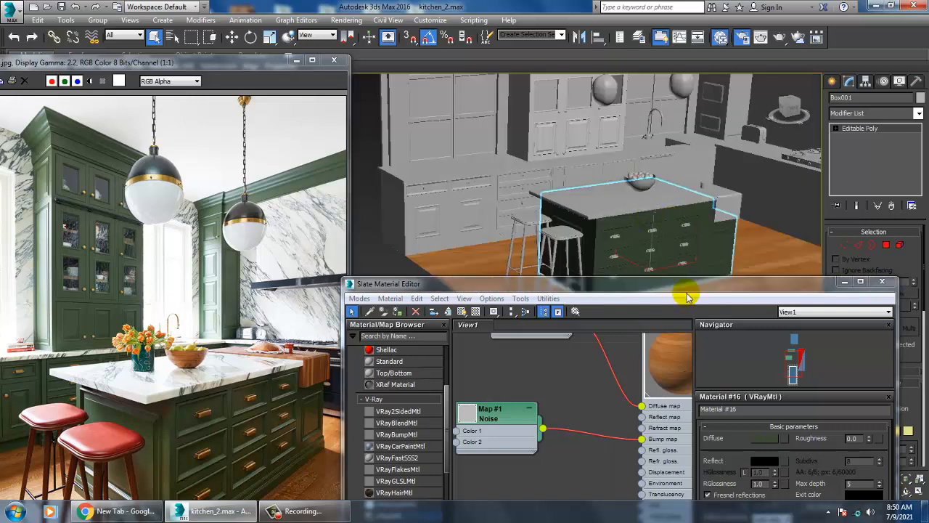
double_click(685, 287)
click(591, 238)
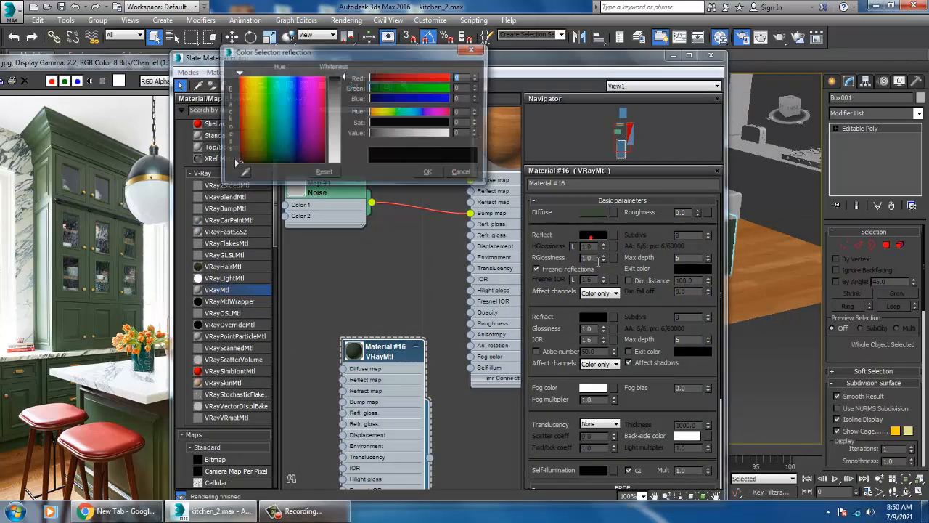
drag(342, 80, 341, 104)
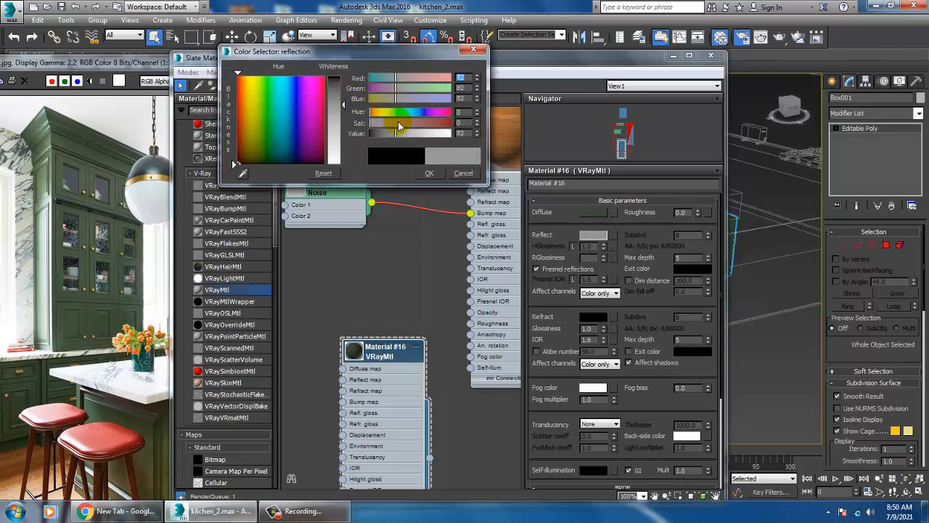
click(429, 172)
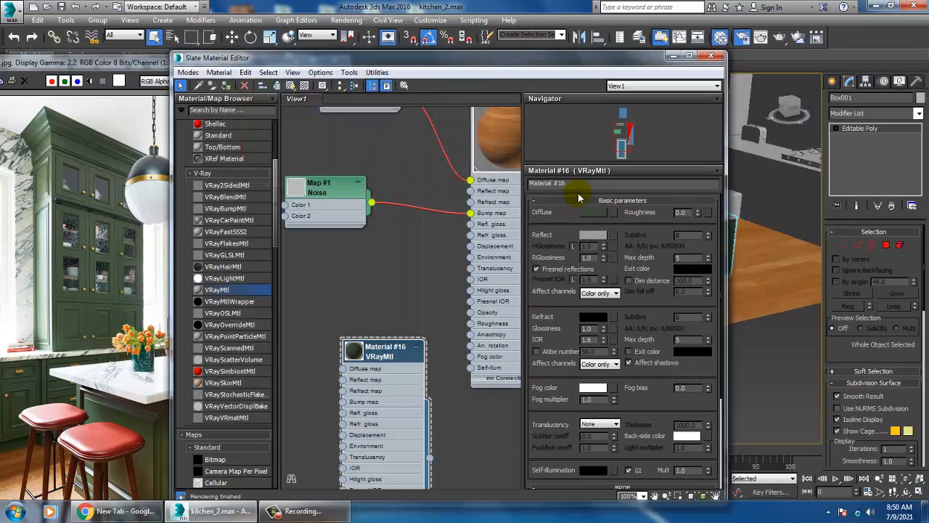
- Rename the green cabinet material to "wood" and close the material editor
click(578, 185)
text(wood)
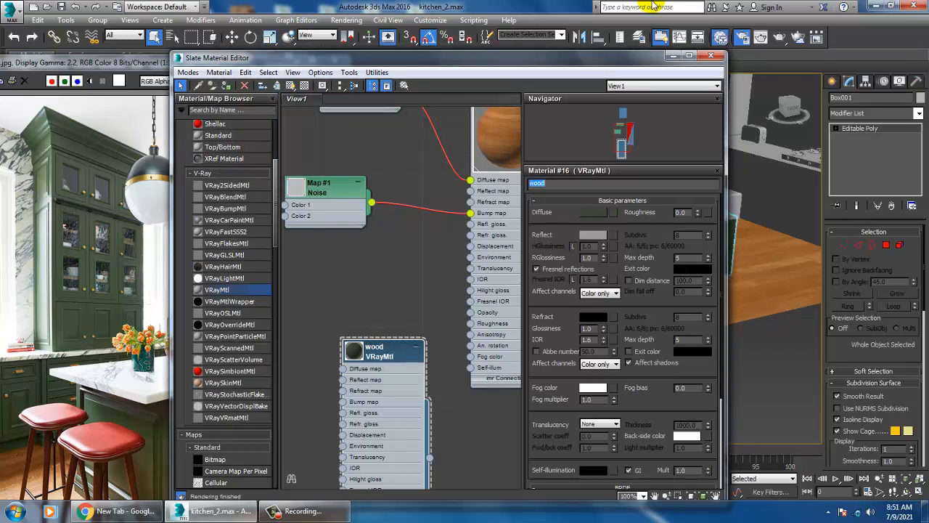
click(711, 56)
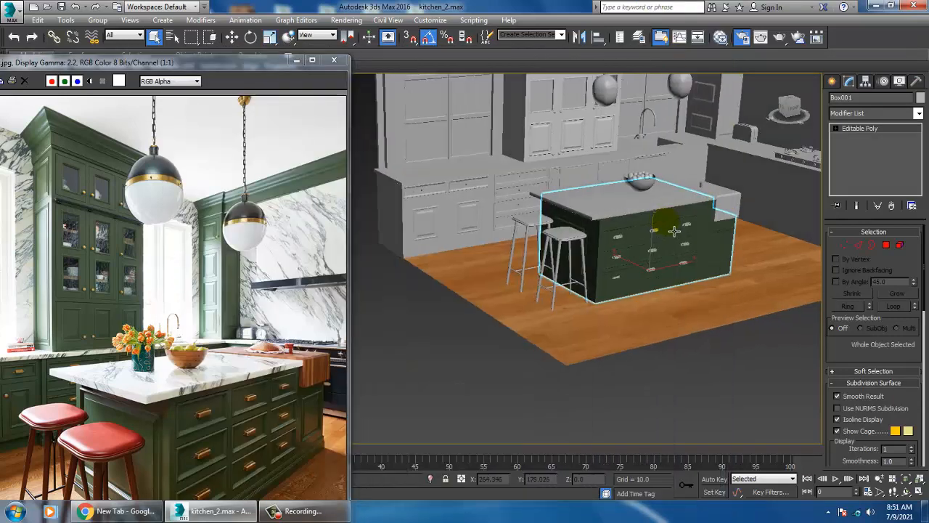
- Render the perspective view of the green island on the wooden floor, then close the frame buffer
scroll(675, 231, up, 5)
click(347, 20)
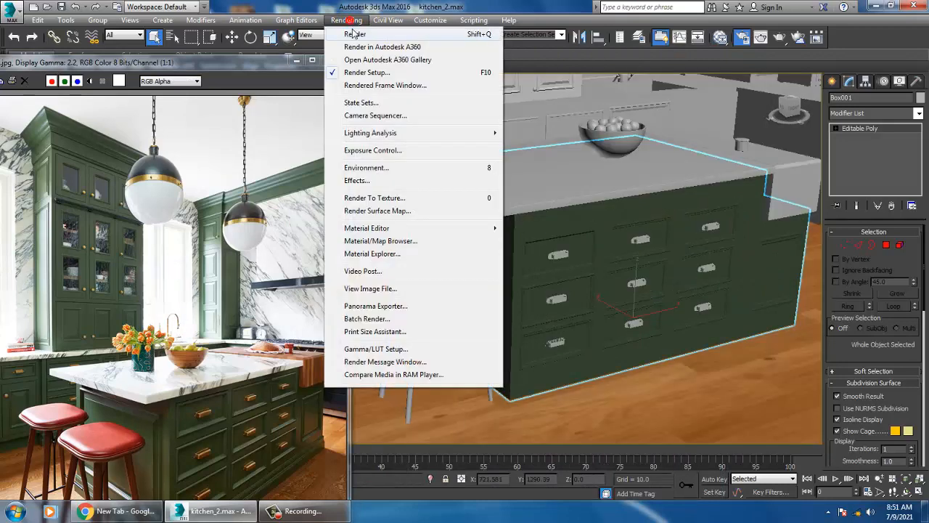
click(354, 35)
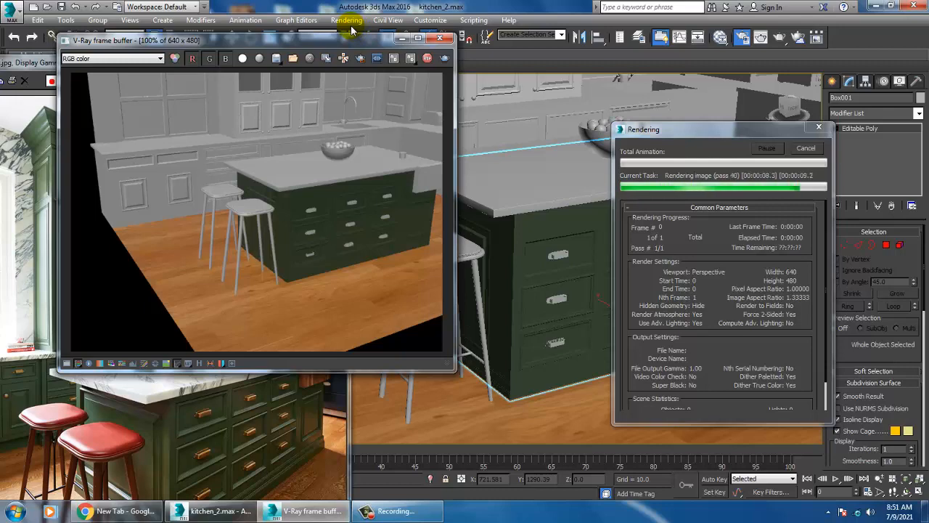
click(439, 38)
- Select the base cabinets along the walls and assign the green "wood" material to them
middle_drag(587, 228, 655, 309)
scroll(656, 310, up, 3)
scroll(655, 310, down, 6)
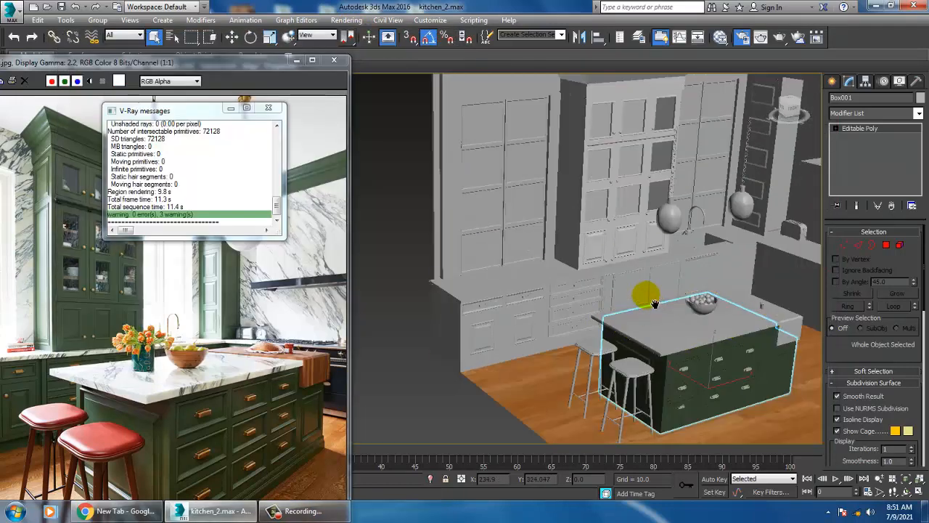
scroll(607, 267, up, 2)
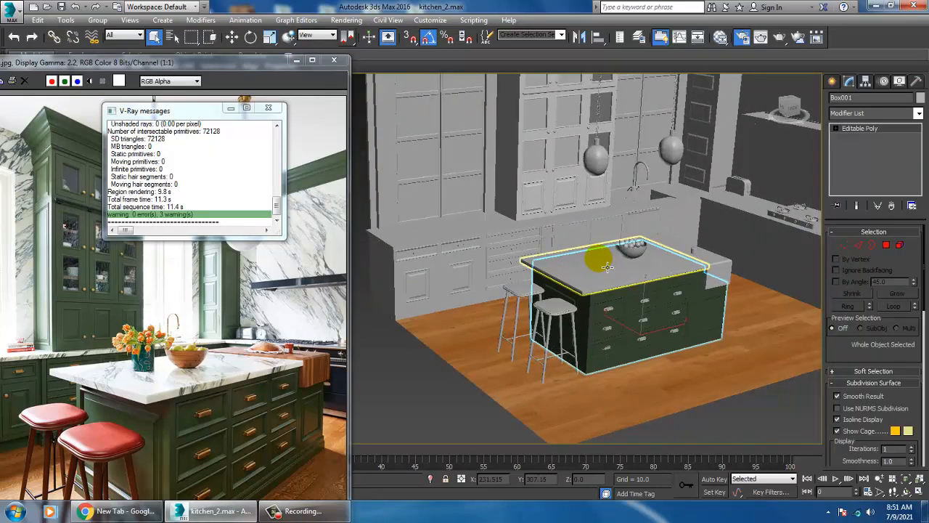
click(440, 263)
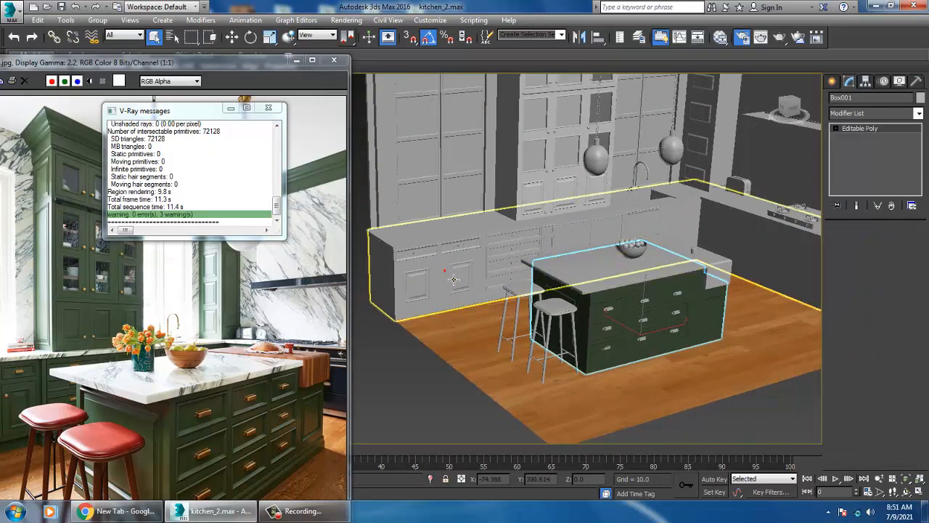
click(440, 263)
click(487, 268)
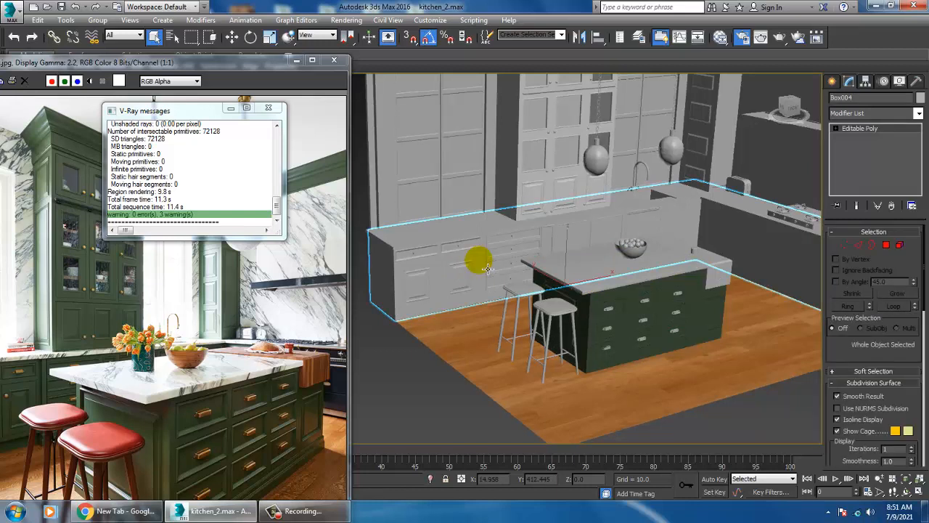
key(m)
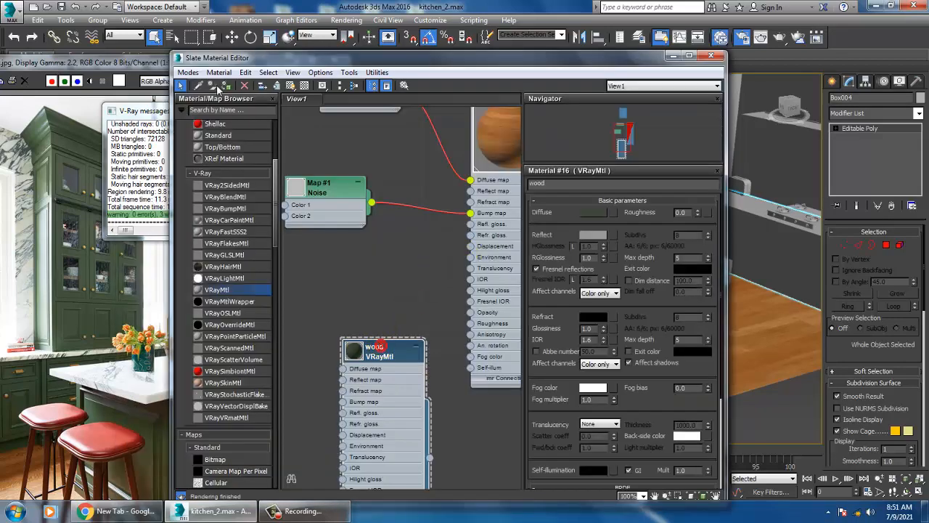
click(225, 86)
click(670, 57)
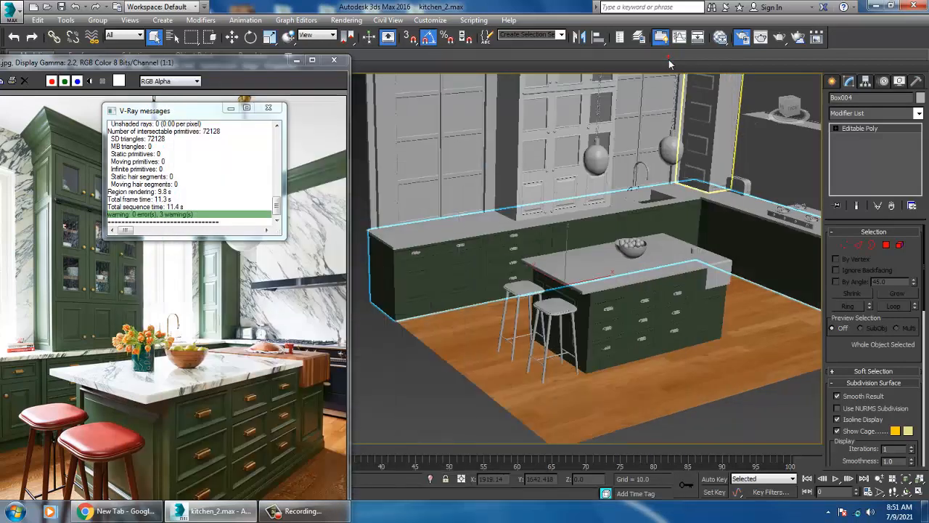
- Select the tall wall cabinet and the panelled corner unit with its cornice, and assign the "wood" material to both
alt+middle_drag(716, 235, 620, 281)
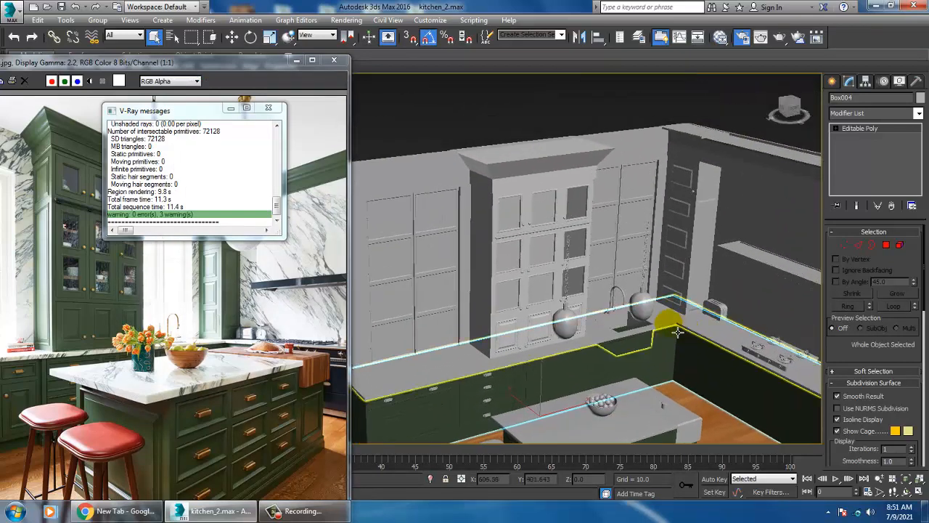
click(713, 251)
ctrl+click(494, 288)
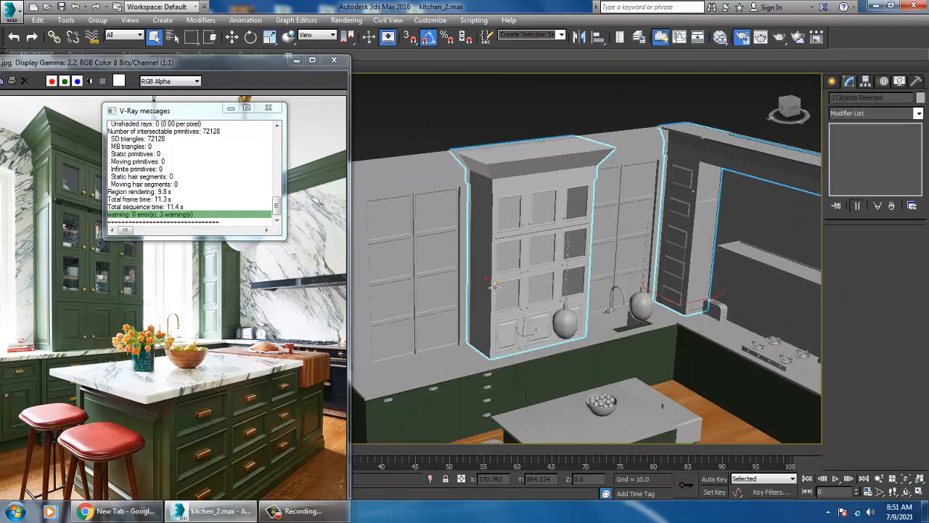
key(m)
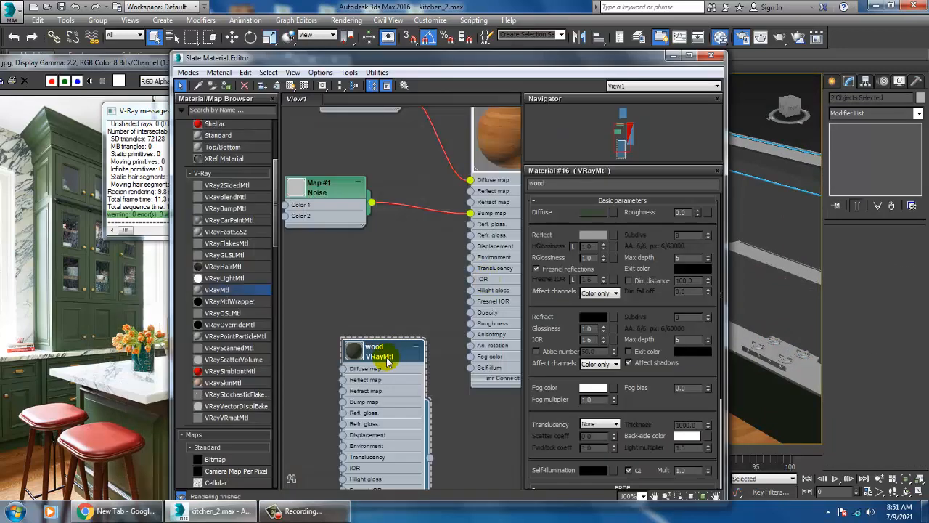
click(226, 86)
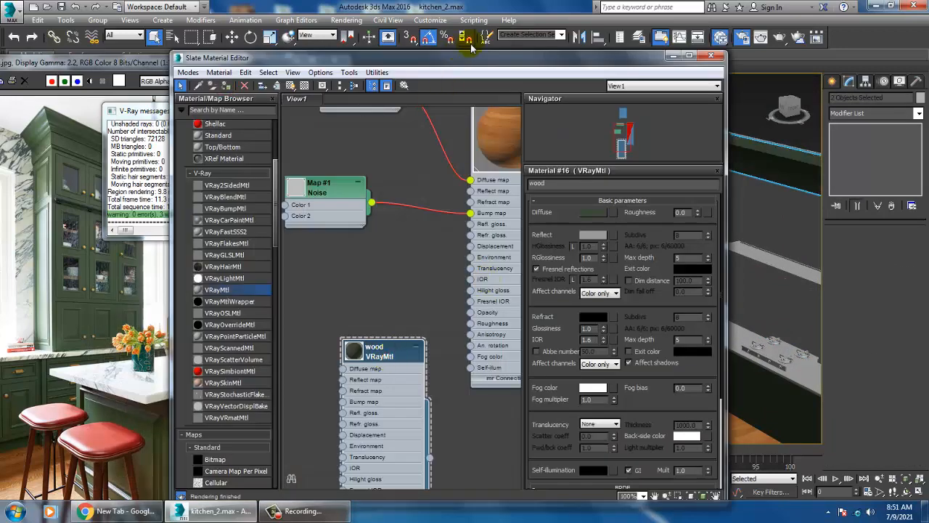
click(671, 56)
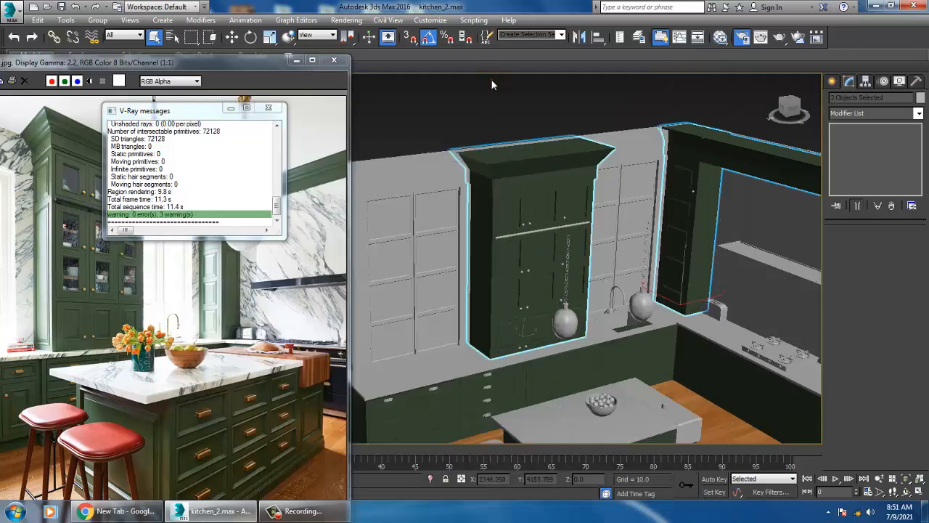
- In polygon mode on the tall cabinet, select the three door panes of the top row with selected faces shaded
click(543, 214)
scroll(543, 186, up, 3)
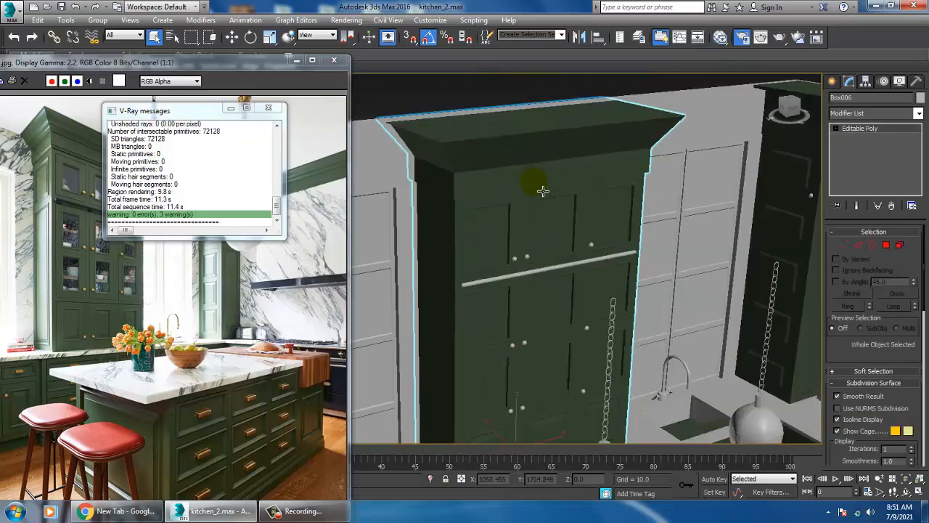
click(887, 245)
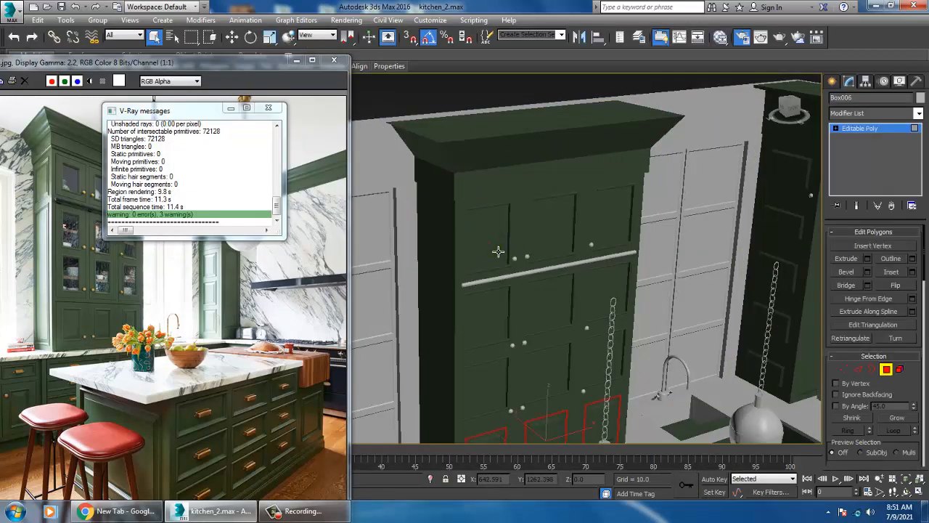
click(498, 252)
click(555, 246)
key(F2)
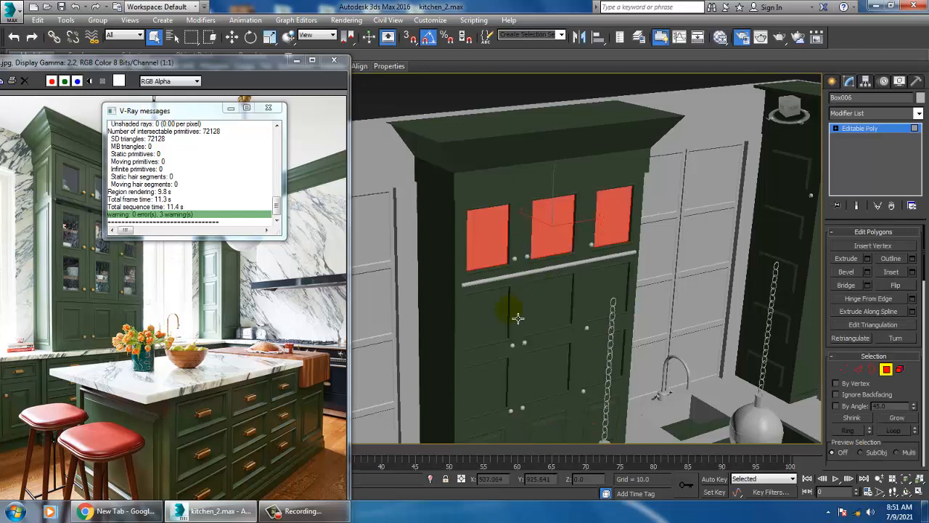
- Add the six door panes of the two rows below to the polygon selection, leaving out the lowest solid panels
ctrl+click(495, 334)
ctrl+click(555, 326)
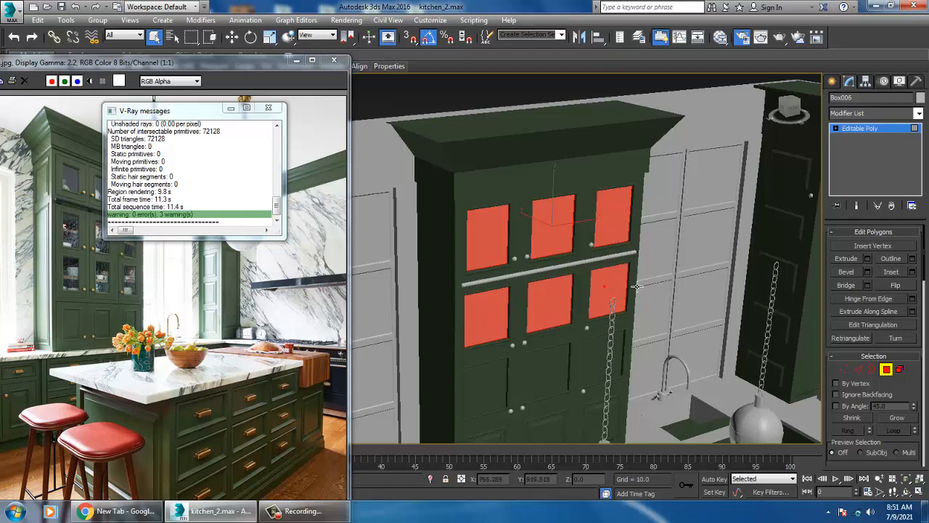
ctrl+click(612, 298)
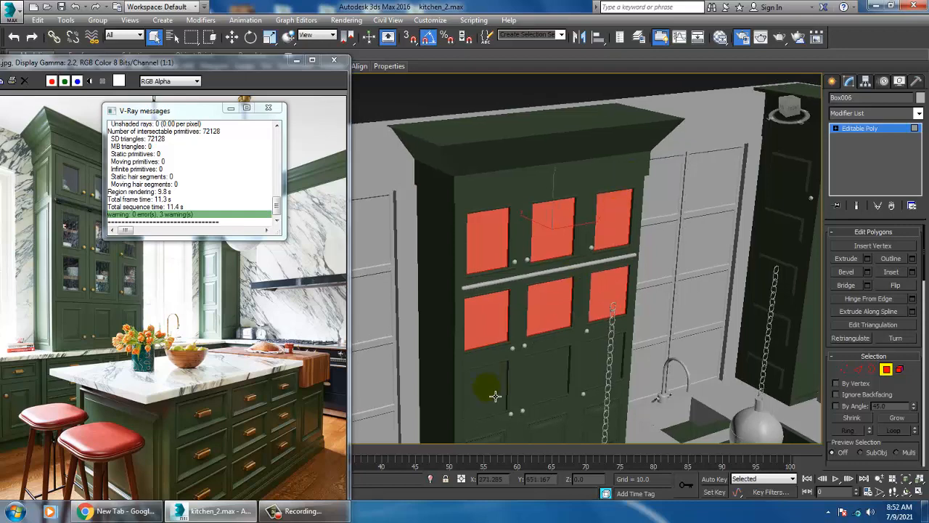
ctrl+click(494, 396)
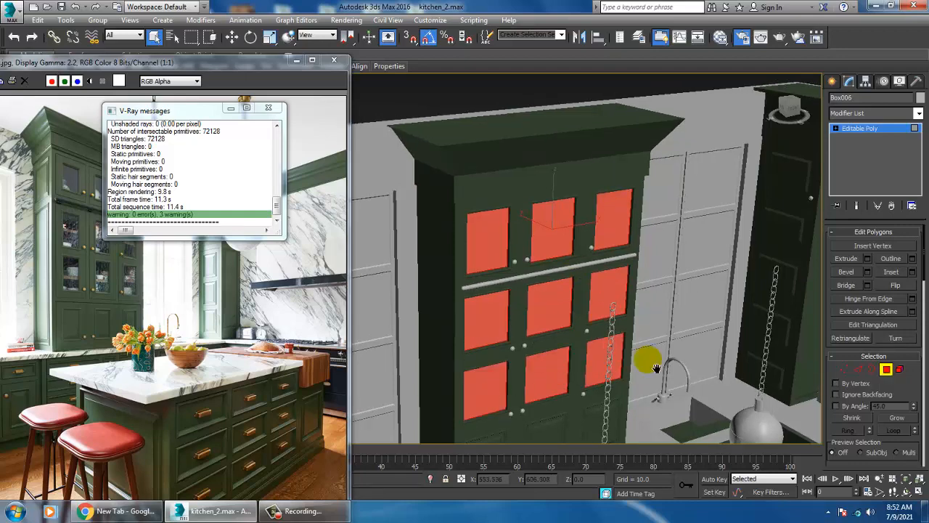
middle_drag(651, 363, 658, 296)
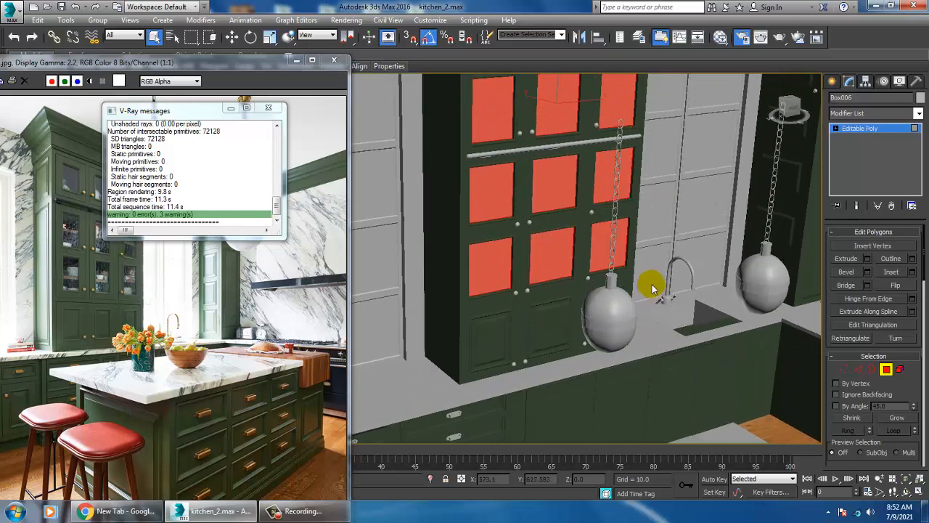
- Create a VRayMtl for the door panes with a pure white refraction colour (255) and a refraction IOR of 1.4
key(m)
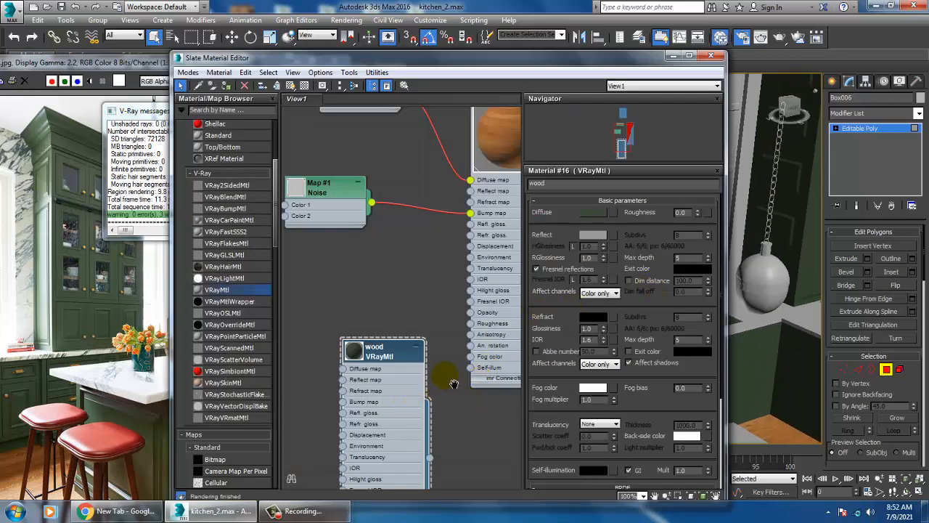
middle_drag(452, 383, 374, 305)
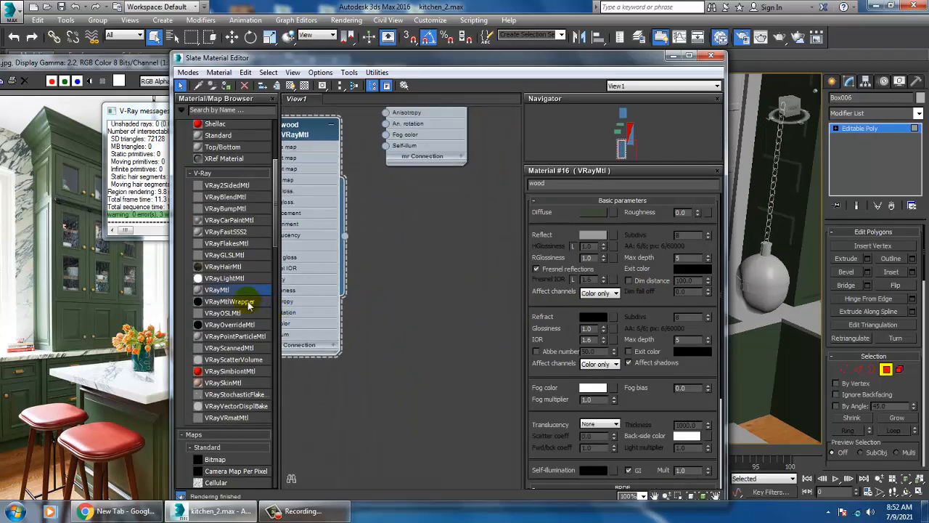
drag(397, 250, 442, 234)
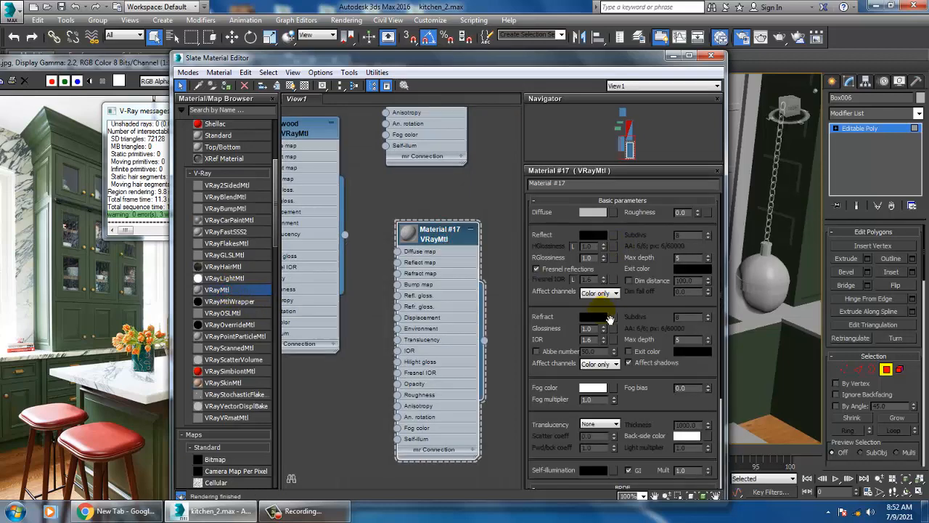
click(594, 317)
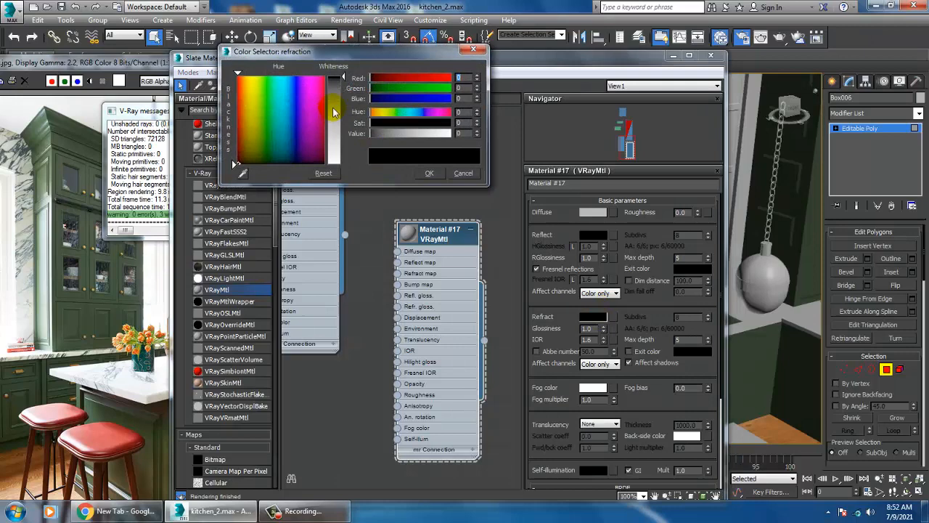
drag(337, 104, 340, 165)
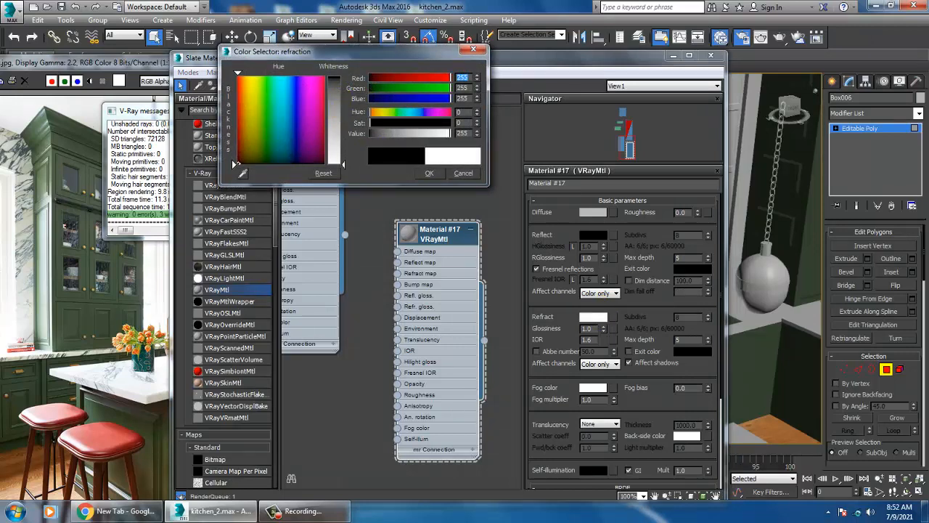
click(429, 174)
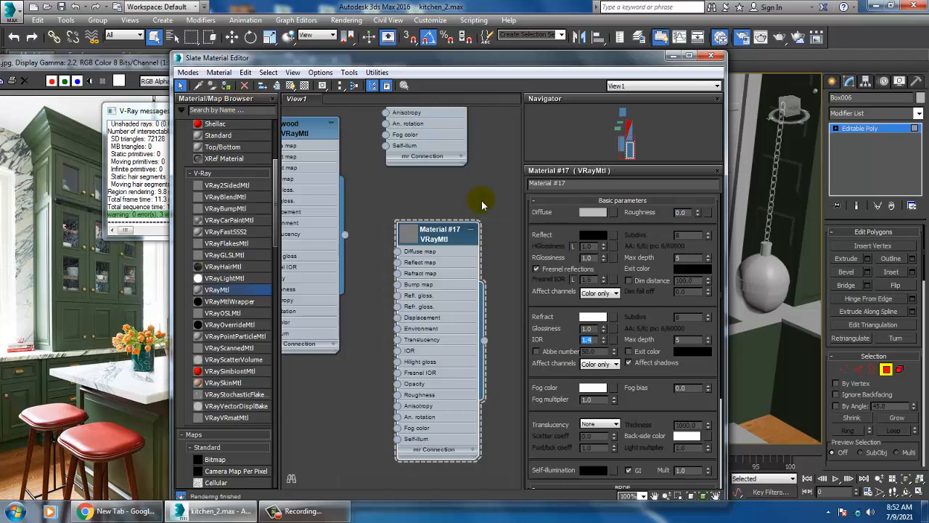
- Name the new material "glass", assign it to the selected door panes and show it shaded in the viewport
drag(589, 186, 529, 183)
text(glass)
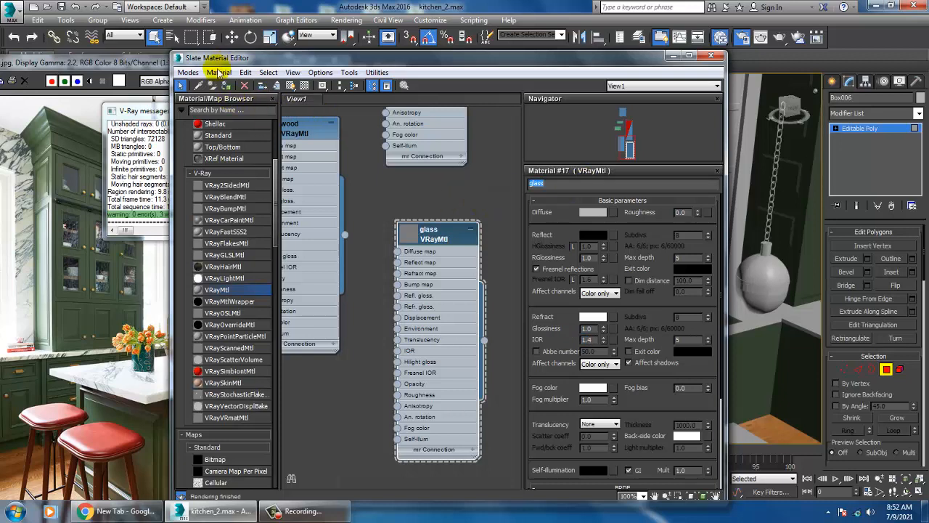
click(289, 86)
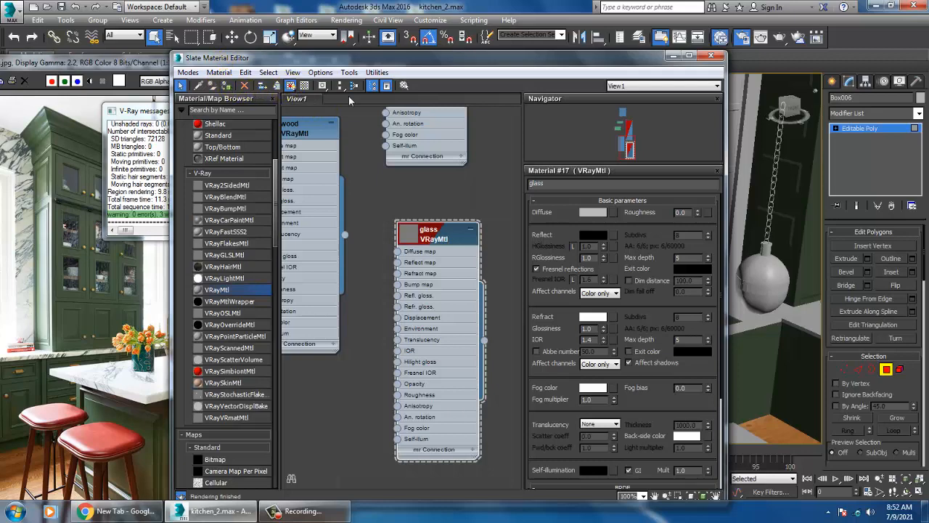
click(672, 56)
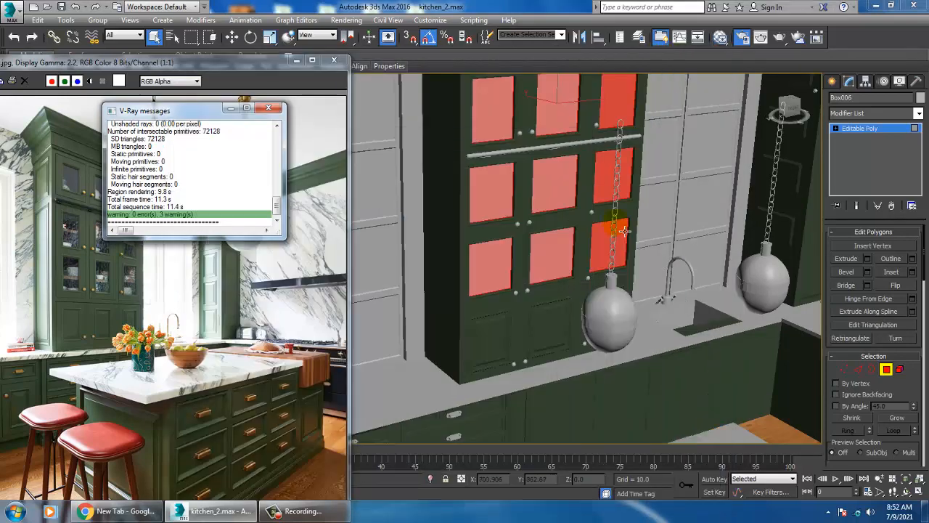
- Examine the tall cabinet's glass panes, the sink corner and the island with its stools and drawer handles
scroll(448, 208, down, 10)
scroll(643, 145, up, 10)
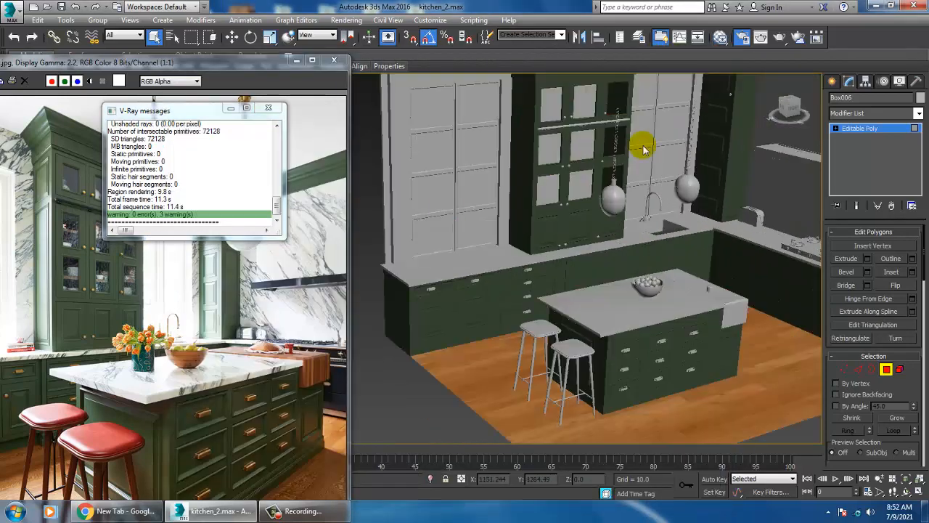
alt+middle_drag(629, 259, 655, 249)
scroll(656, 249, up, 2)
scroll(643, 232, up, 2)
middle_drag(552, 206, 602, 239)
scroll(585, 231, down, 4)
scroll(599, 198, down, 1)
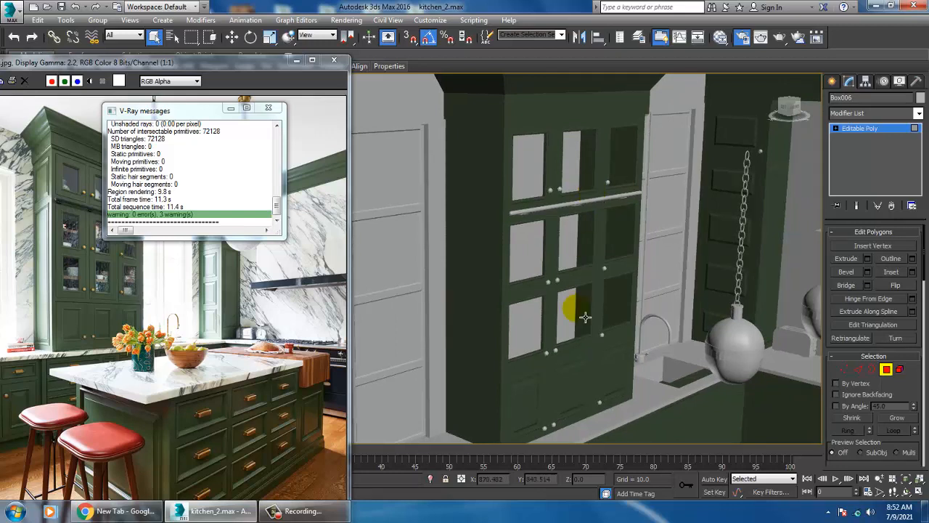
middle_drag(656, 325, 572, 290)
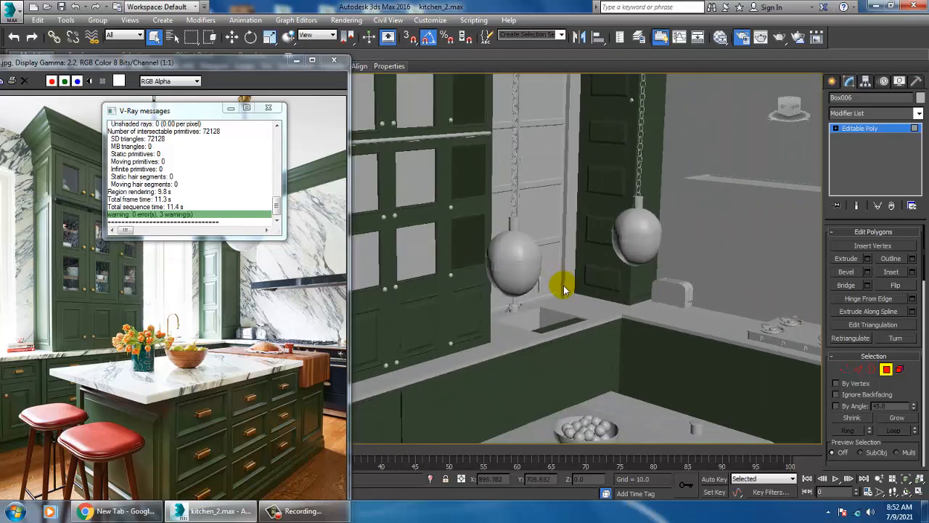
middle_drag(691, 269, 716, 170)
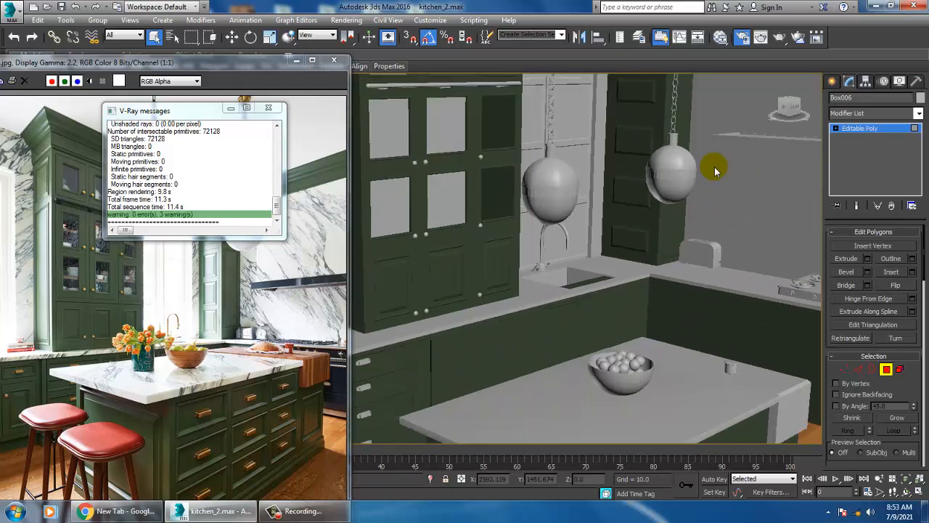
middle_drag(608, 375, 610, 327)
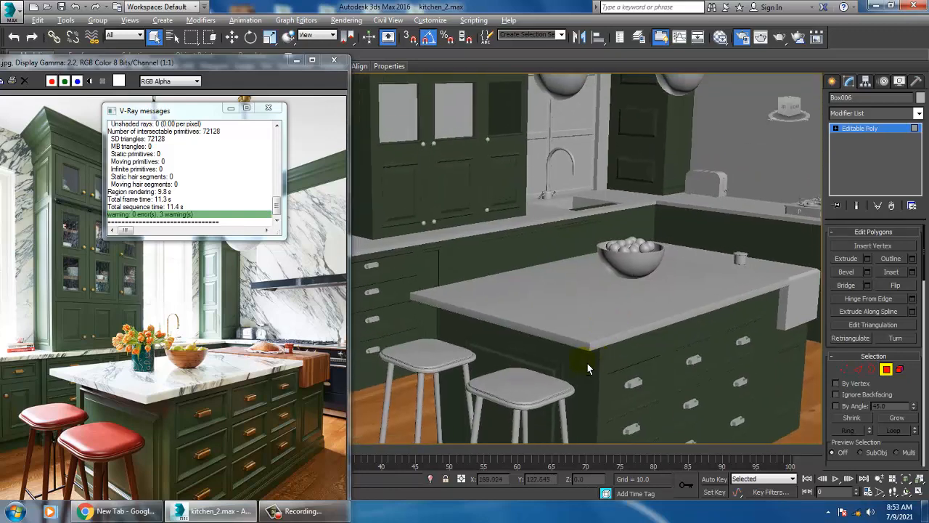
alt+middle_drag(587, 363, 555, 357)
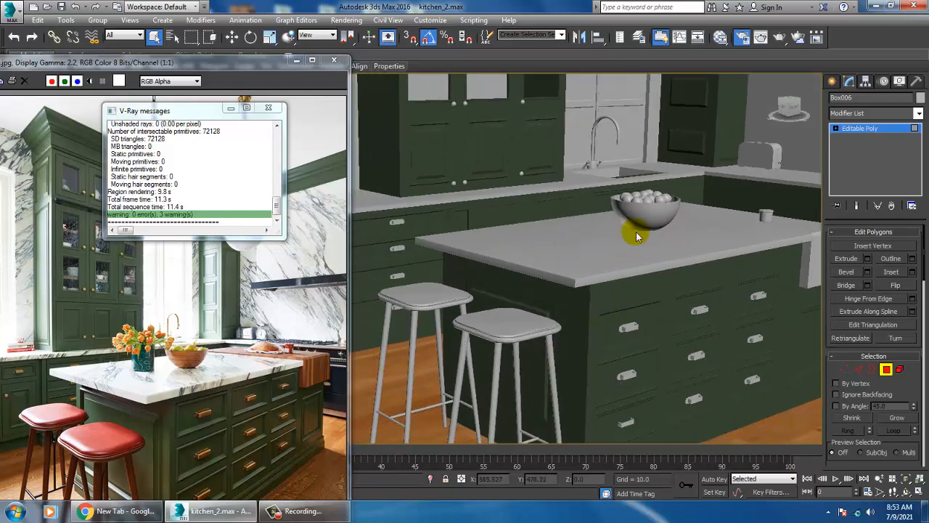
- Leave polygon editing on the tall cabinet and select both parts of the island's upper drawer handle nearest the stools
click(860, 128)
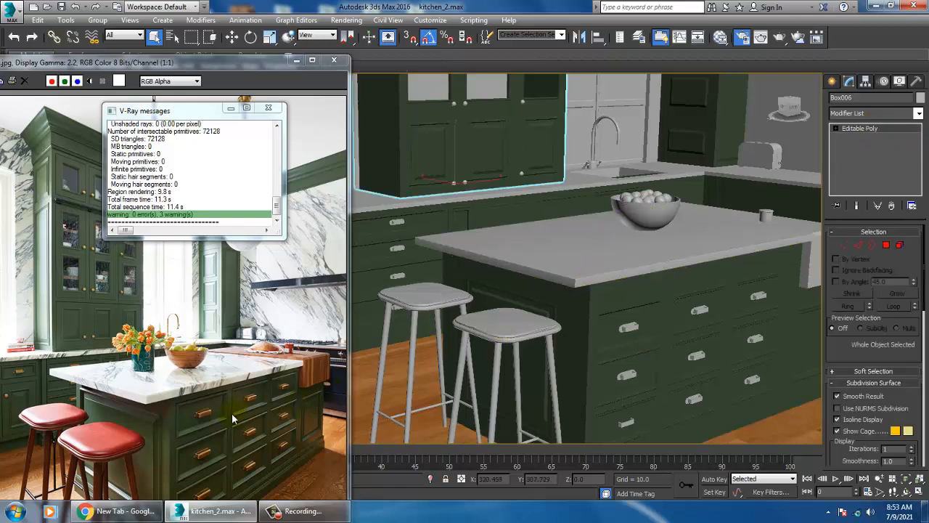
scroll(181, 458, up, 1)
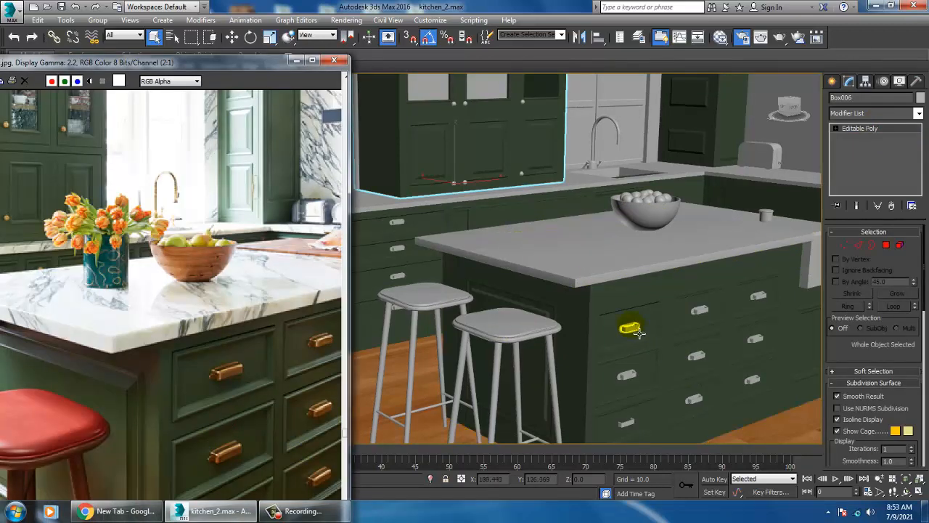
click(638, 332)
key(z)
alt+middle_drag(622, 326, 668, 322)
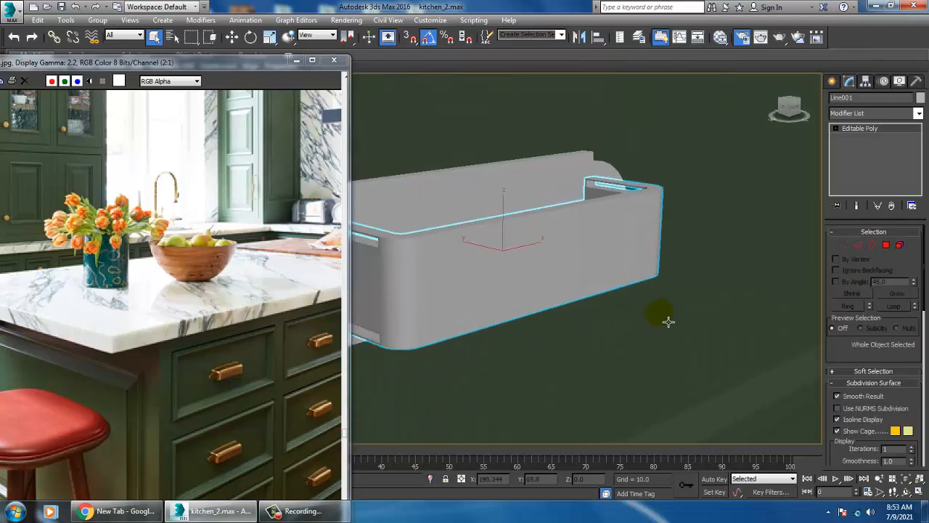
scroll(667, 322, down, 3)
ctrl+click(571, 251)
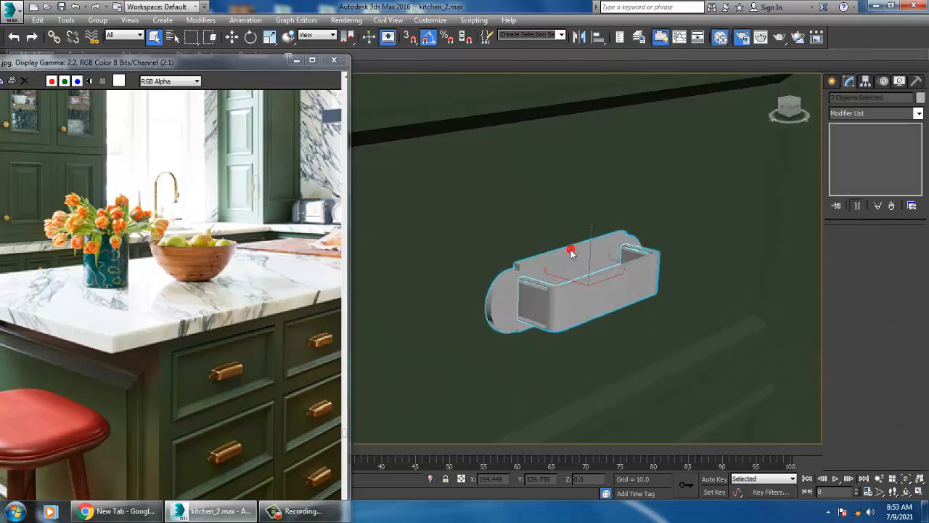
- Create another VRayMtl for the handle and set its diffuse colour by sampling a brass drawer handle in the reference photo
key(m)
middle_drag(495, 210, 501, 96)
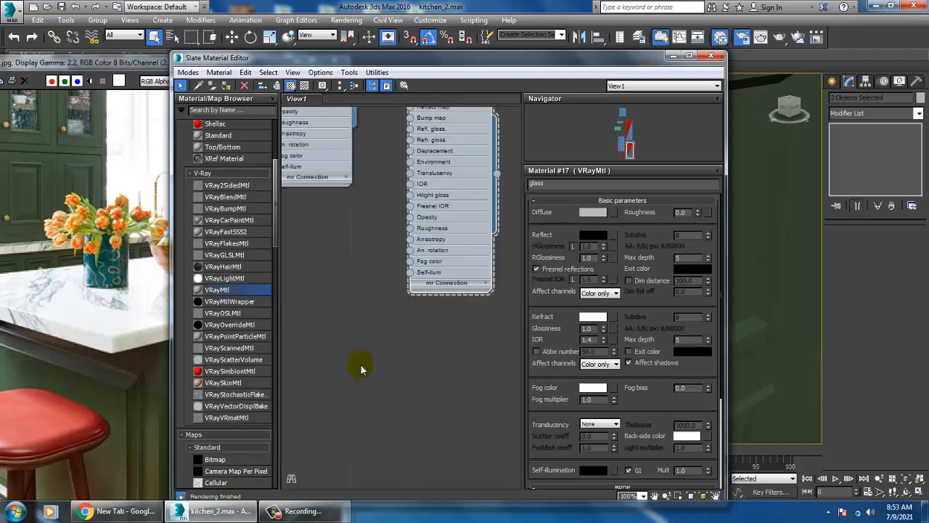
drag(269, 302, 382, 322)
double_click(378, 320)
drag(376, 59, 515, 66)
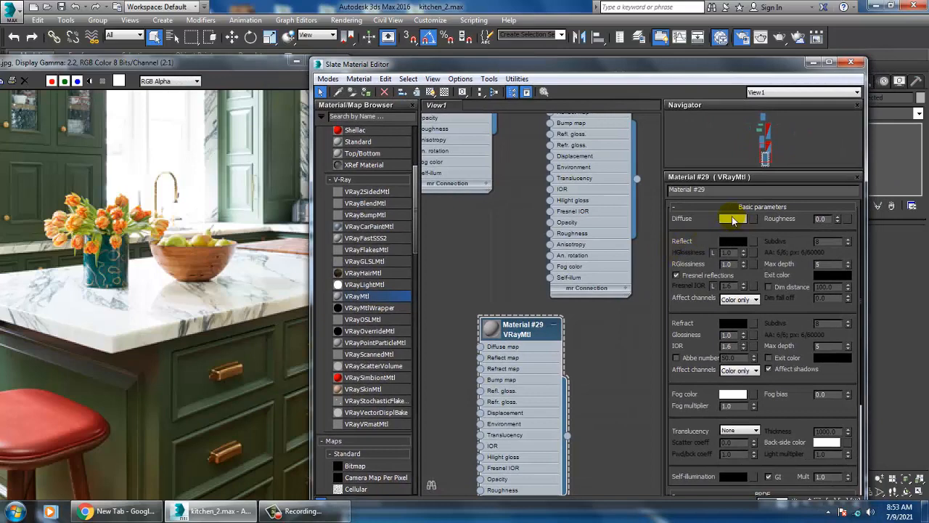
click(734, 219)
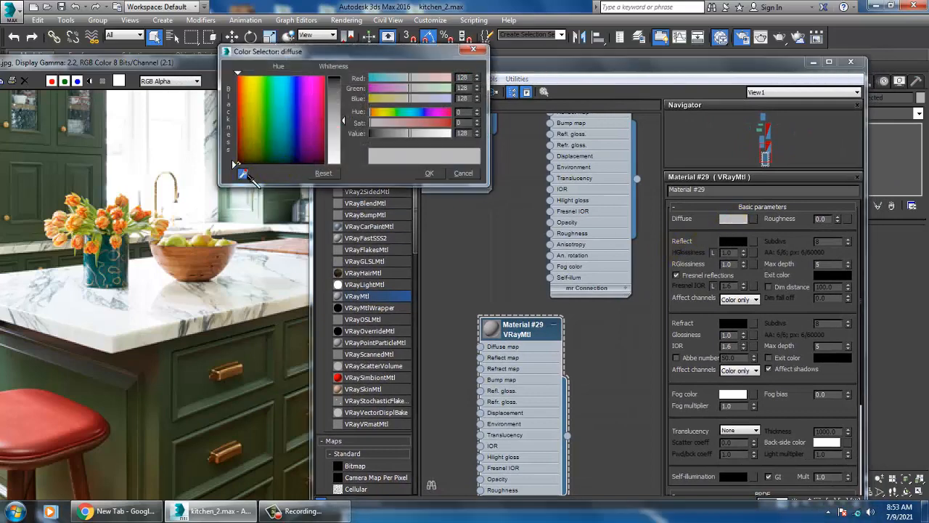
mouse_move(239, 384)
mouse_down()
mouse_move(224, 379)
mouse_move(236, 379)
mouse_up()
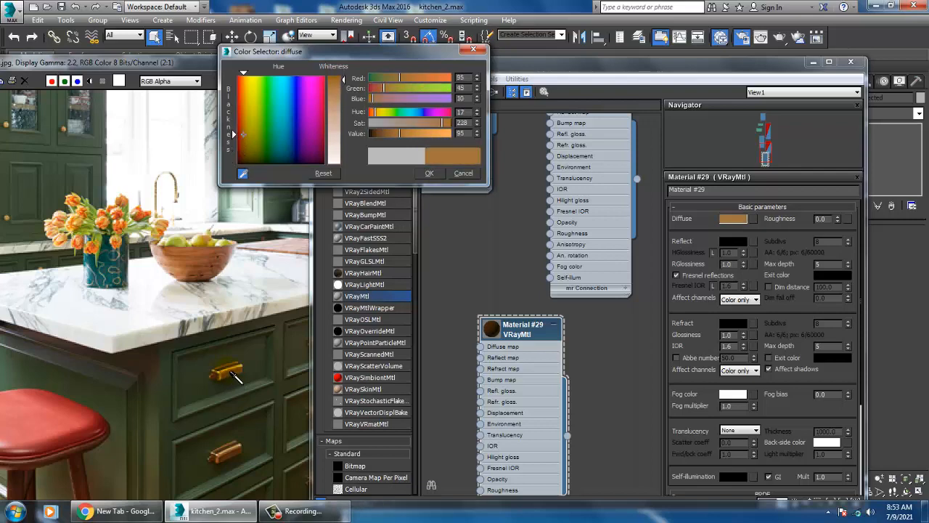
click(429, 173)
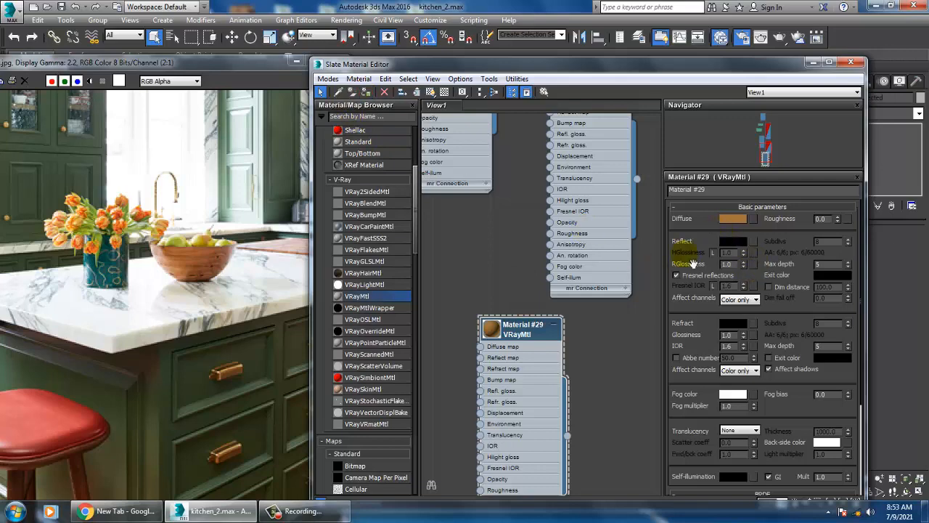
- Enlarge the brass material's preview and set its reflection colour to a light grey with value 201
double_click(494, 335)
click(733, 241)
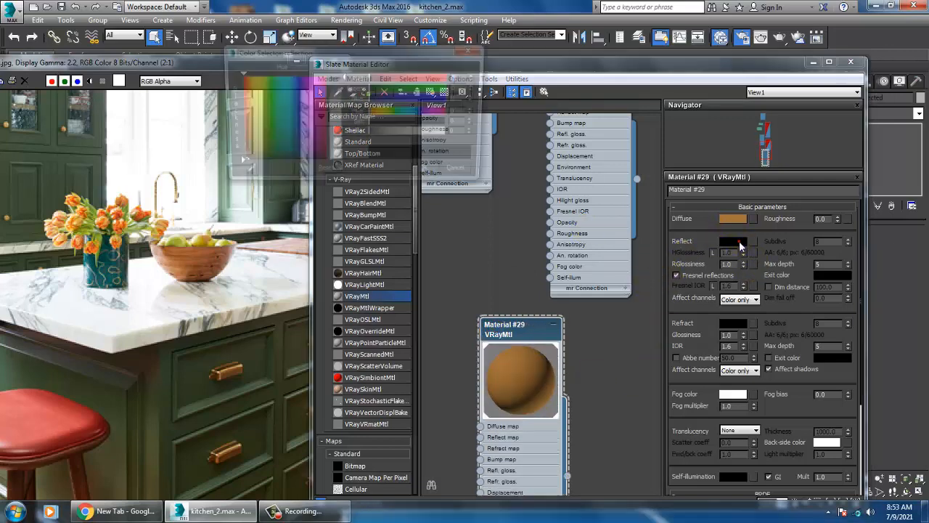
click(333, 103)
drag(338, 117, 345, 146)
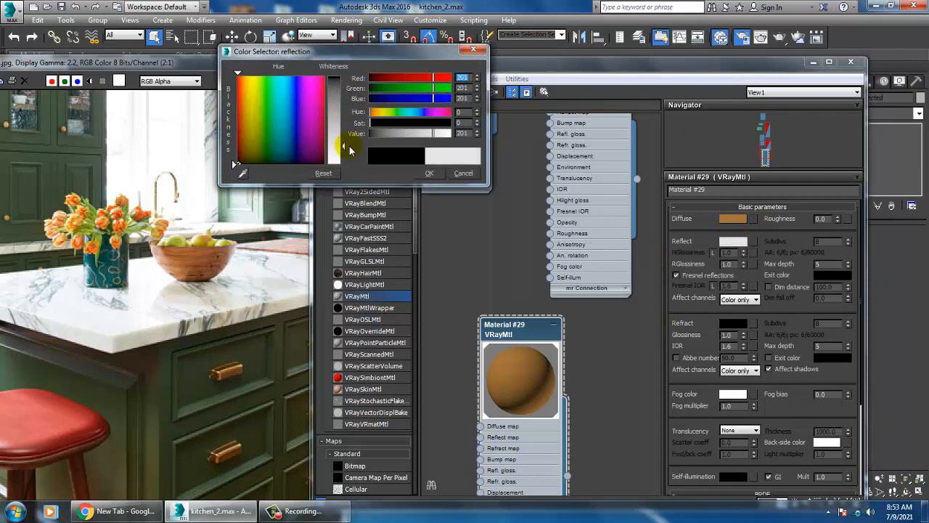
click(428, 173)
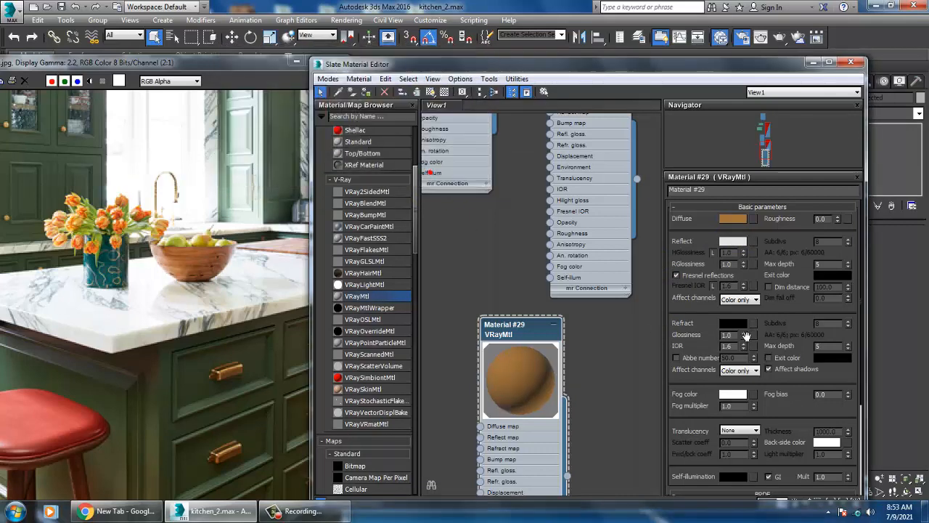
- Keep Fresnel reflections on, unlock the Fresnel IOR and set it to 3.9, with reflection glossiness at 0.72
click(712, 285)
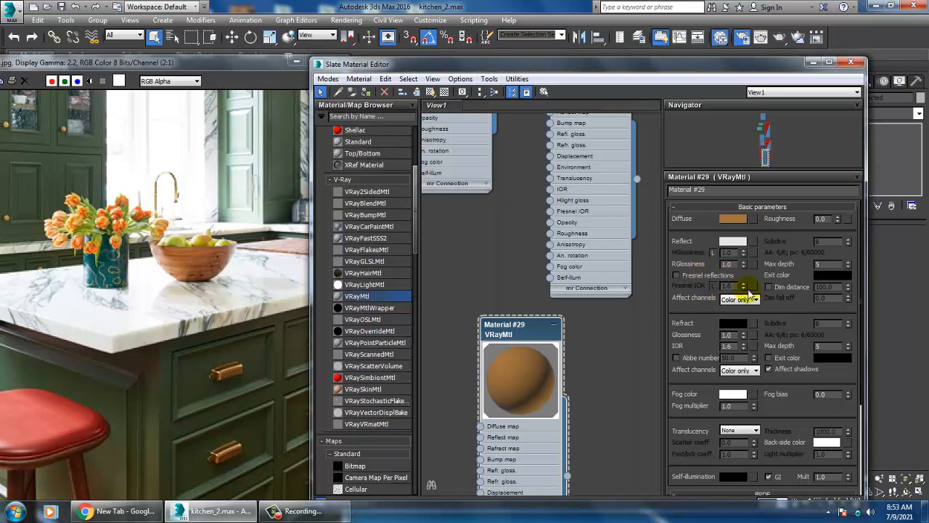
click(712, 285)
drag(745, 286, 758, 316)
drag(743, 264, 755, 289)
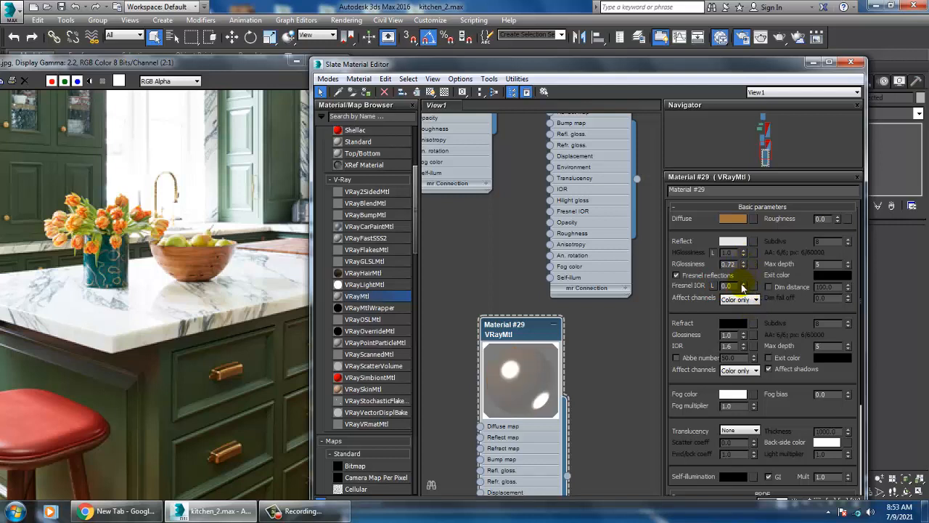
mouse_move(744, 289)
mouse_down()
mouse_move(753, 293)
mouse_move(752, 279)
mouse_move(757, 305)
mouse_move(748, 271)
mouse_up()
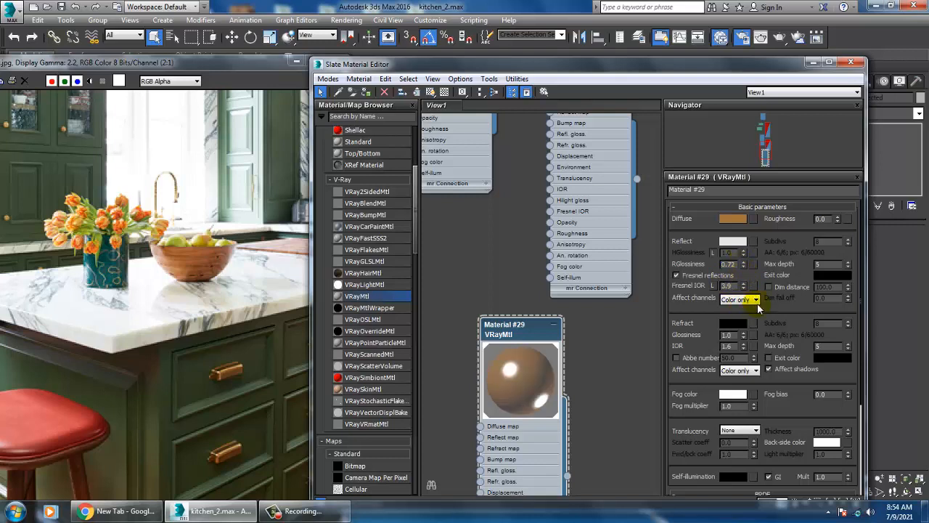
- Unlock the brass material's highlight glossiness and set it to 0.96, with reflection glossiness 1.0 and Fresnel reflections off
click(712, 253)
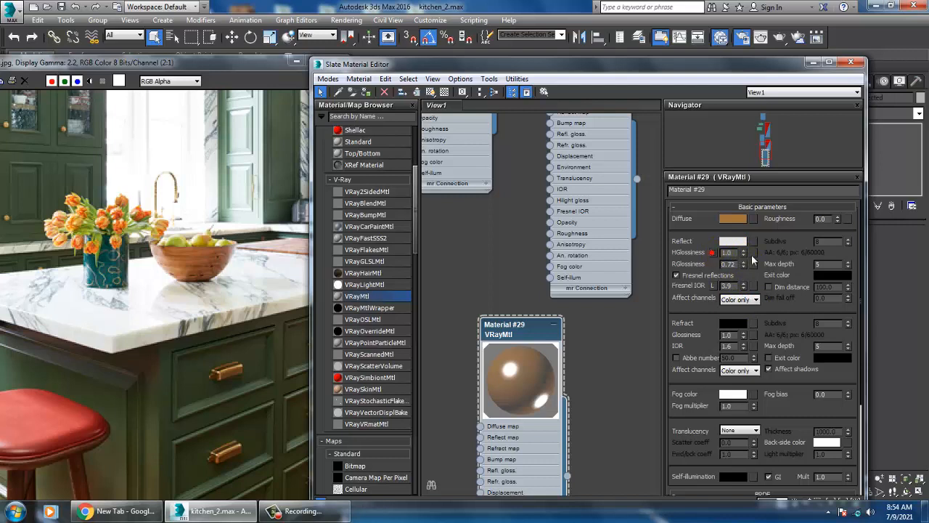
drag(743, 255, 754, 273)
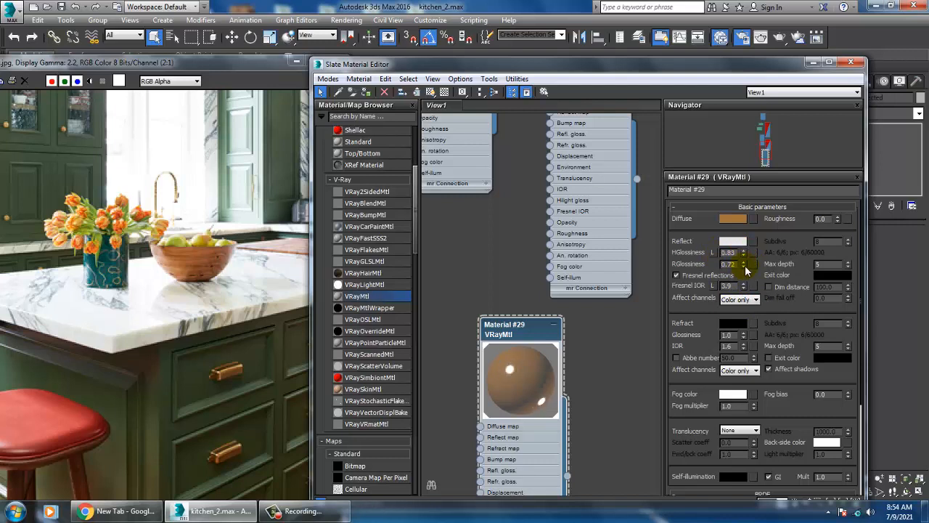
drag(746, 270, 755, 322)
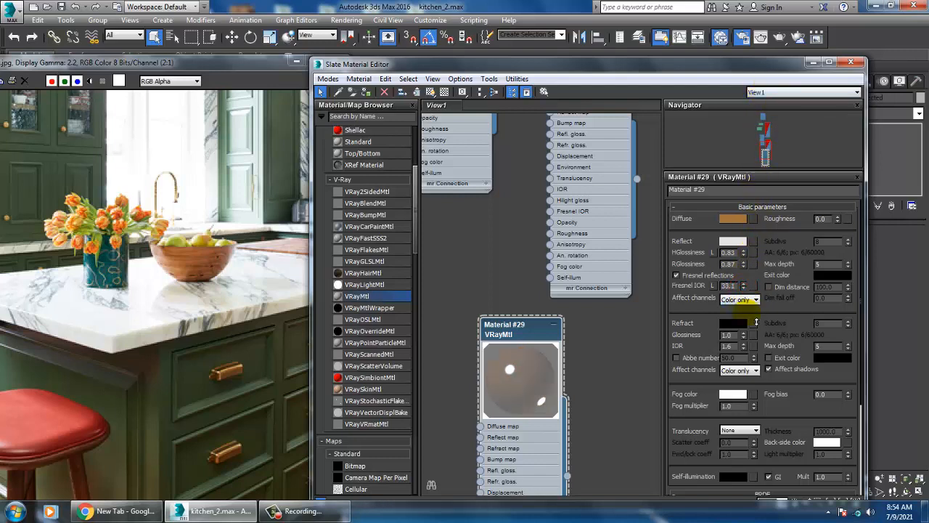
click(677, 276)
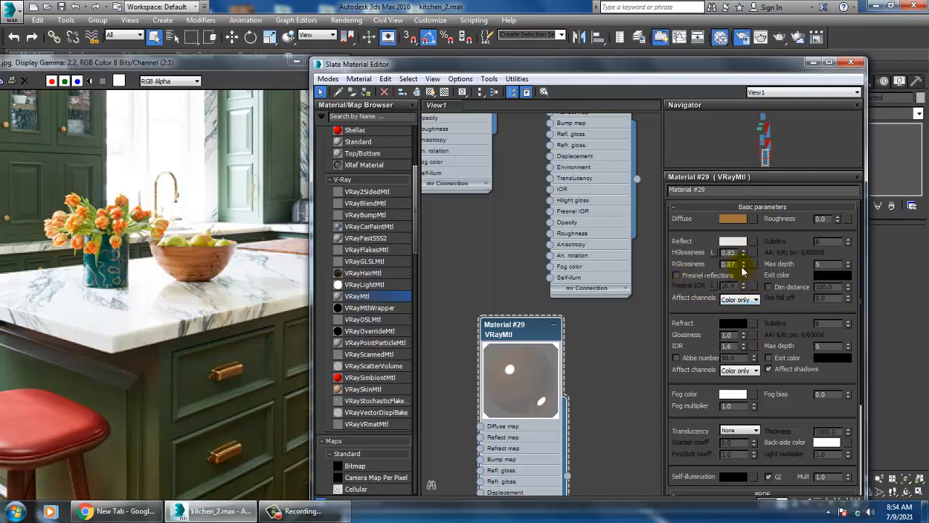
drag(757, 293, 755, 265)
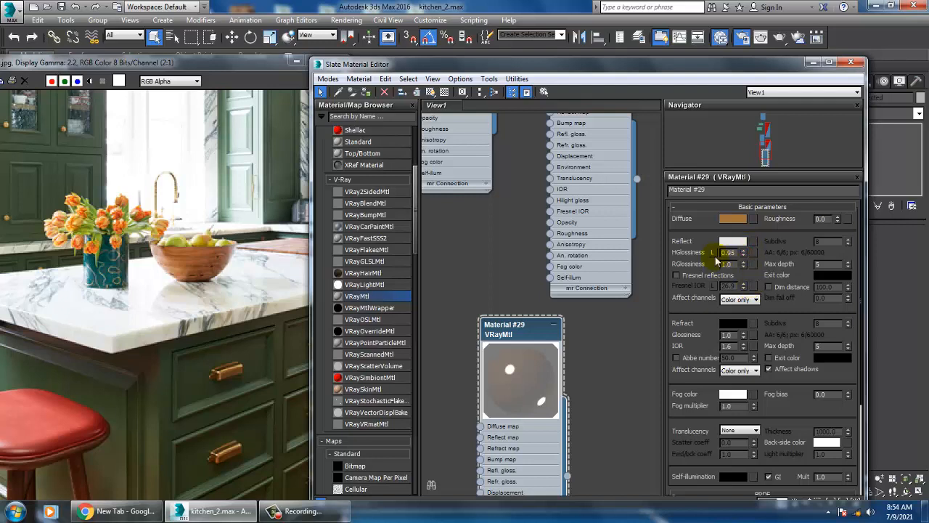
- Turn Fresnel reflections back on for the brass material and set the Fresnel IOR to 1.5 and reflection glossiness to 0.45
click(713, 253)
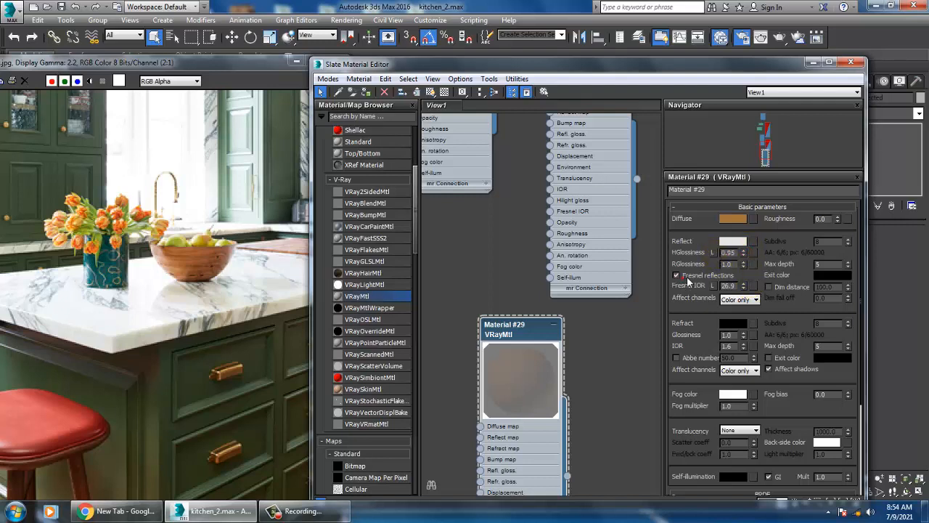
mouse_move(756, 304)
mouse_down()
mouse_move(770, 428)
mouse_move(756, 274)
mouse_move(743, 294)
mouse_up()
key(Return)
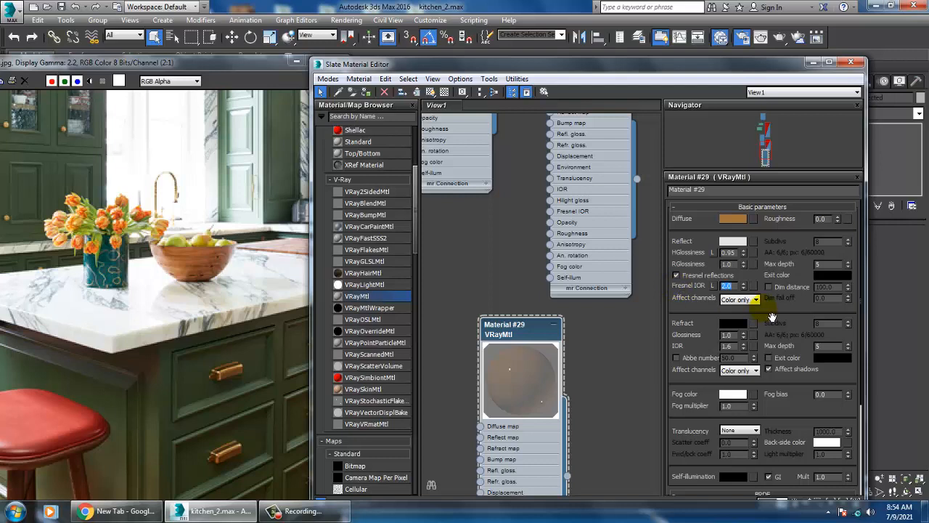
drag(744, 267, 748, 311)
click(744, 288)
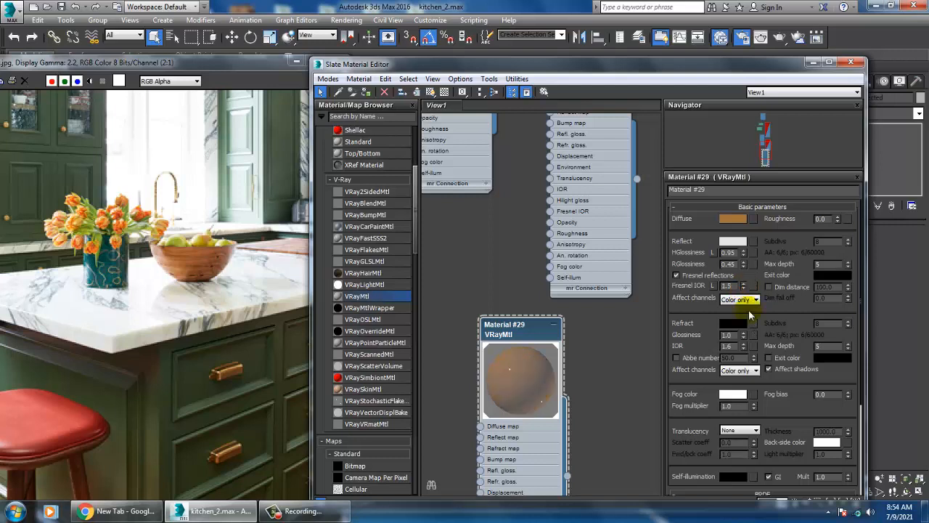
- Set the brass material's highlight glossiness to 0.57, reflection glossiness to 0.17 and Fresnel IOR to 2.8
mouse_move(743, 252)
mouse_down()
mouse_move(755, 291)
mouse_move(745, 283)
mouse_move(751, 252)
mouse_up()
drag(746, 287, 753, 312)
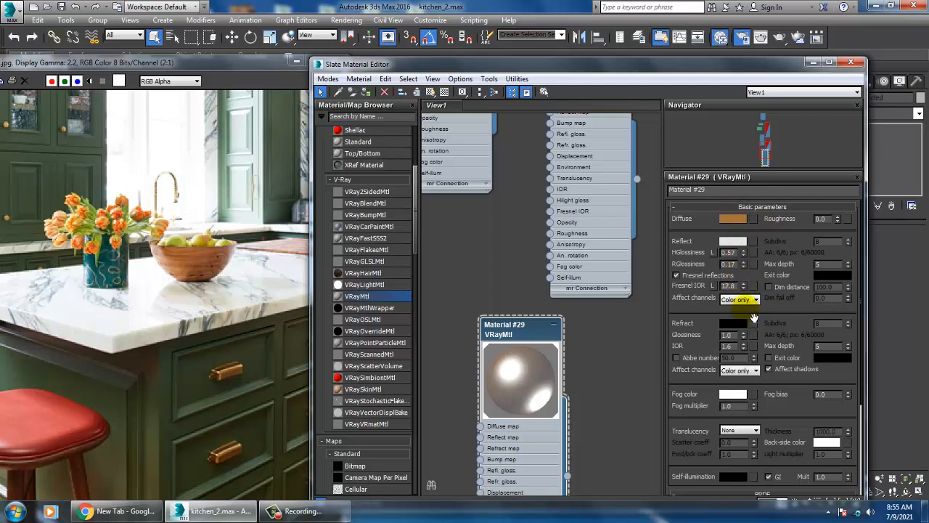
drag(744, 287, 748, 323)
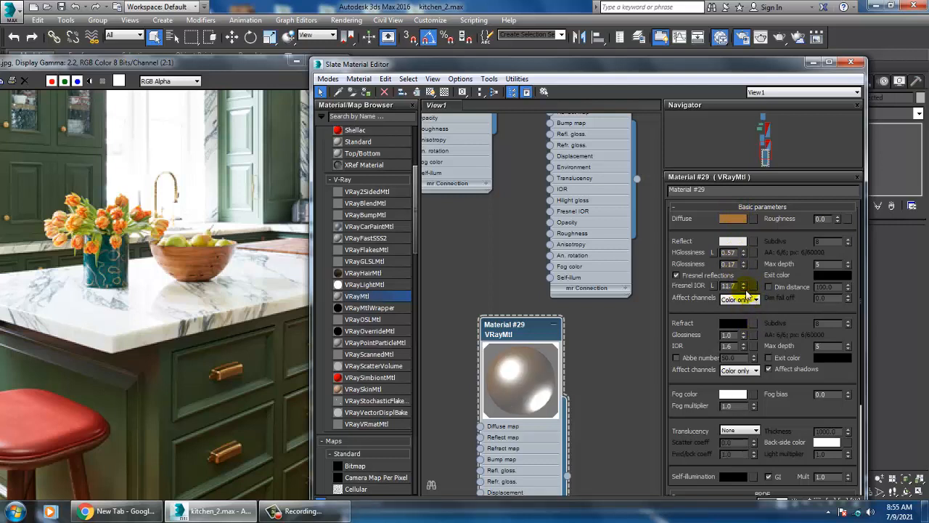
drag(743, 288, 751, 323)
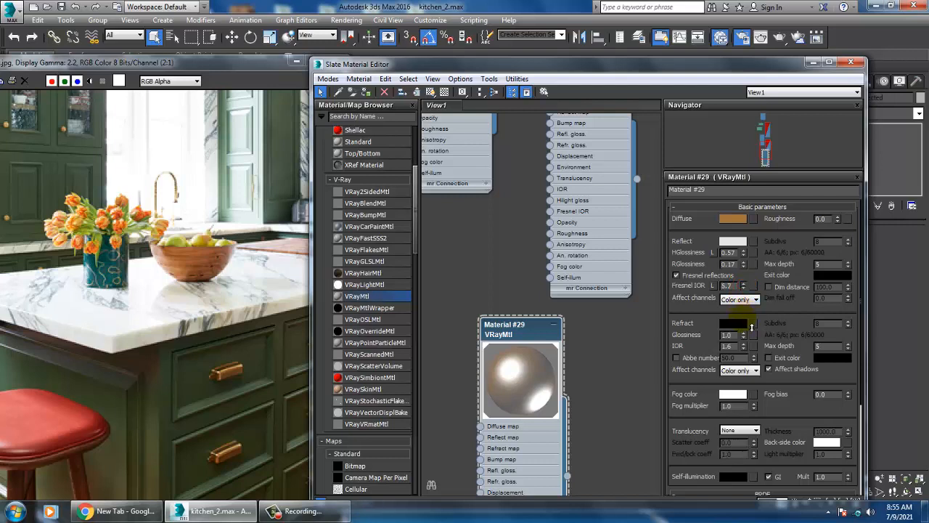
drag(743, 288, 754, 310)
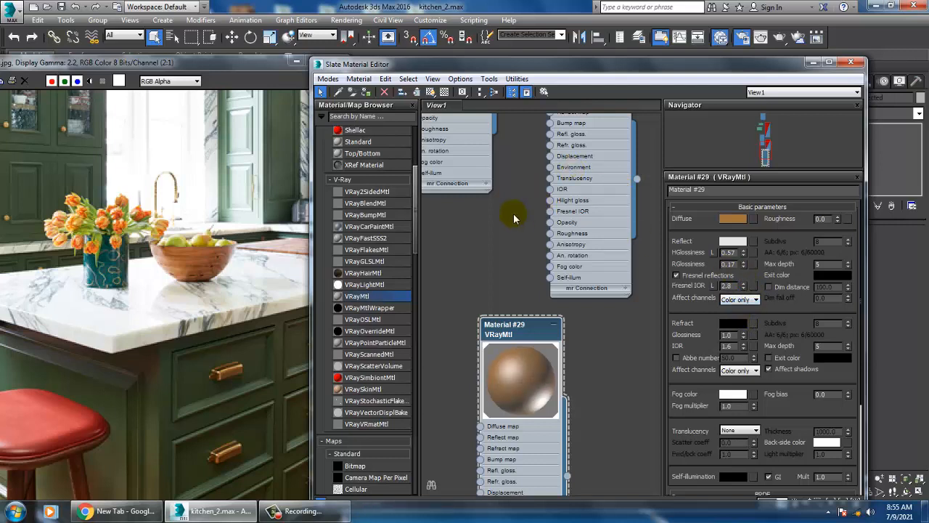
- Assign the brass material to the selected drawer handle, show it shaded in the viewport and render the perspective view
click(364, 92)
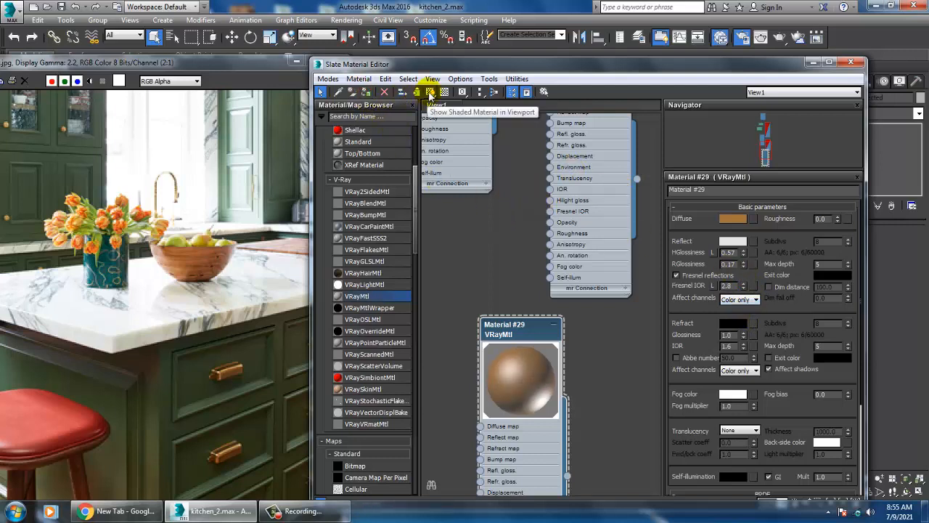
drag(459, 62, 206, 413)
click(346, 20)
click(357, 34)
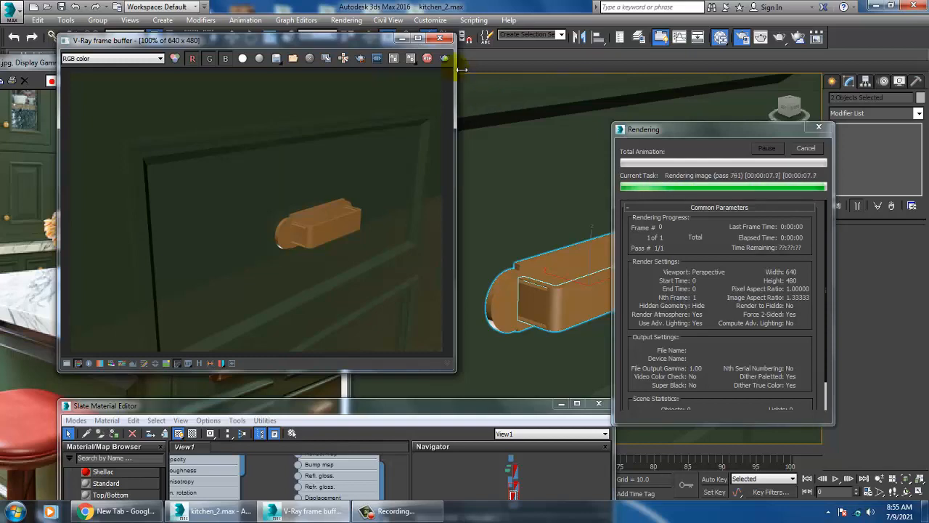
mouse_move(258, 42)
mouse_down()
mouse_move(538, 198)
mouse_move(272, 51)
mouse_up()
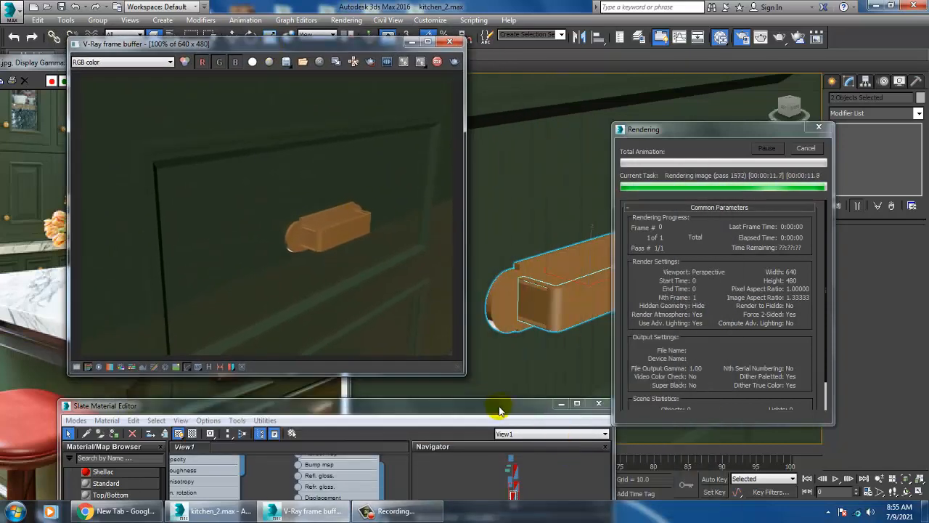
- Set the brass material's Fresnel IOR to 6.6 and render the handle again
drag(526, 404, 835, 47)
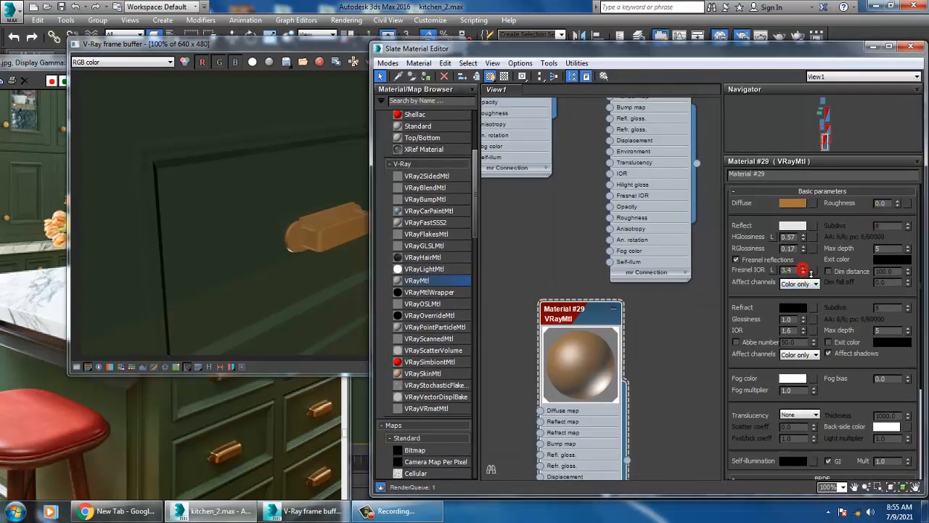
mouse_move(811, 273)
mouse_down()
mouse_move(811, 283)
mouse_move(809, 265)
mouse_up()
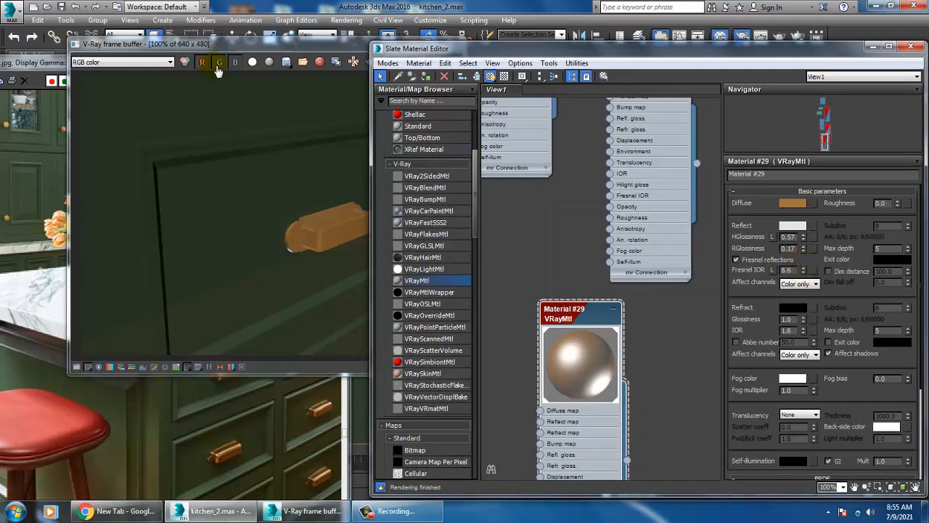
click(286, 44)
click(454, 63)
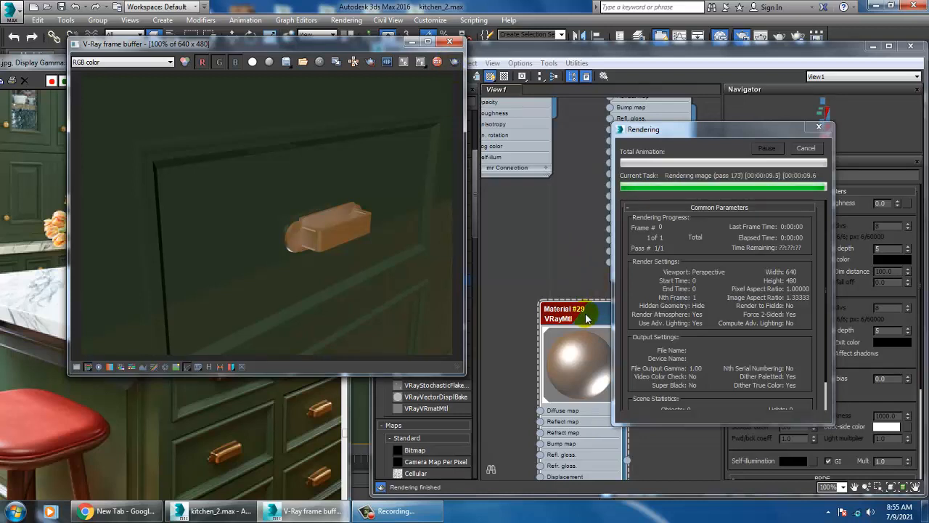
click(820, 129)
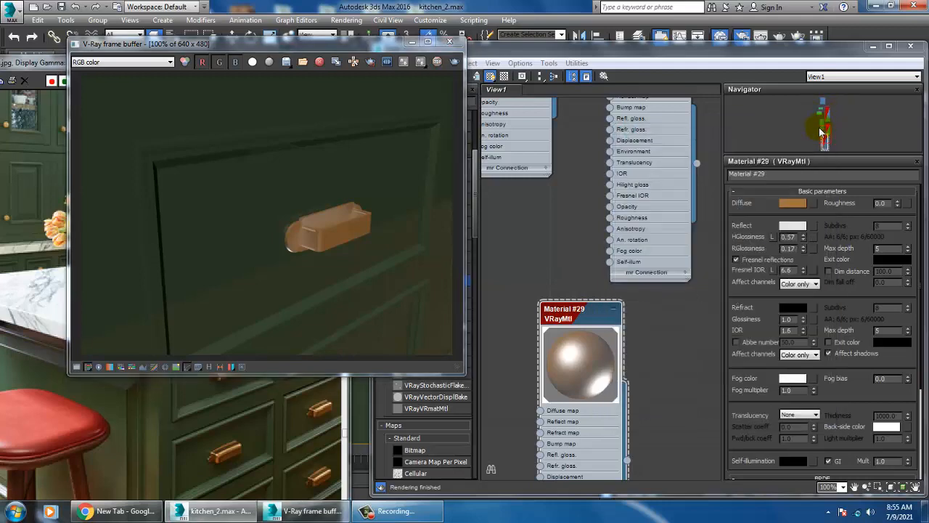
- Set the brass material's reflection glossiness to 0.31 and highlight glossiness to 0.72, and render the handle again
click(804, 246)
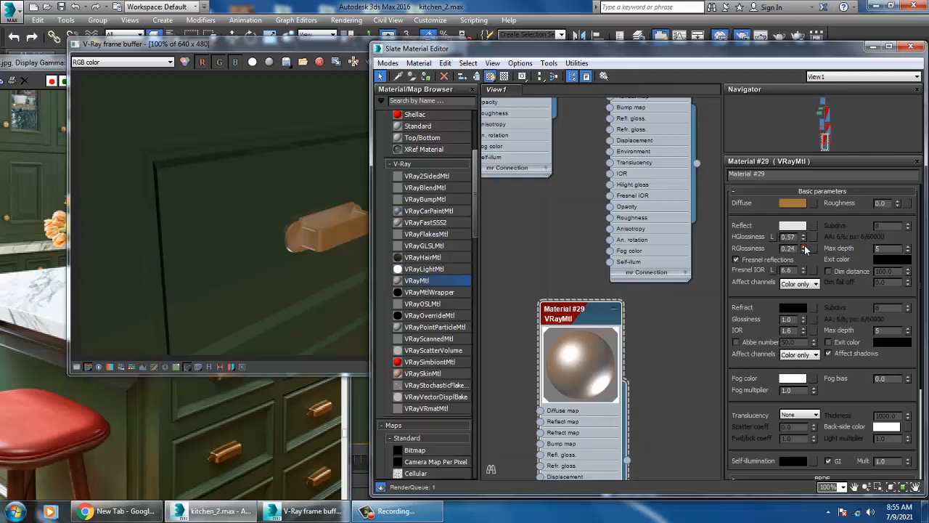
drag(805, 250, 804, 238)
click(803, 239)
click(804, 236)
click(804, 236)
click(804, 236)
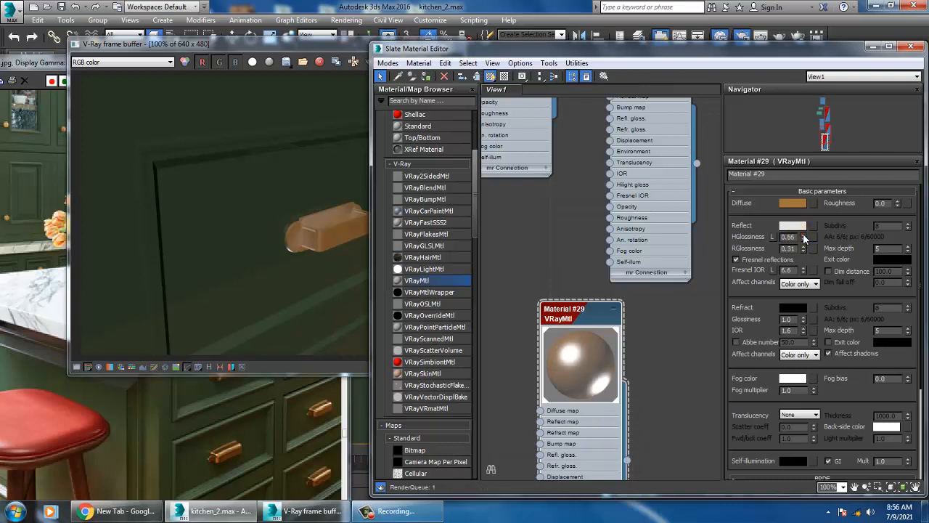
click(804, 236)
click(803, 236)
click(803, 236)
click(803, 236)
click(804, 236)
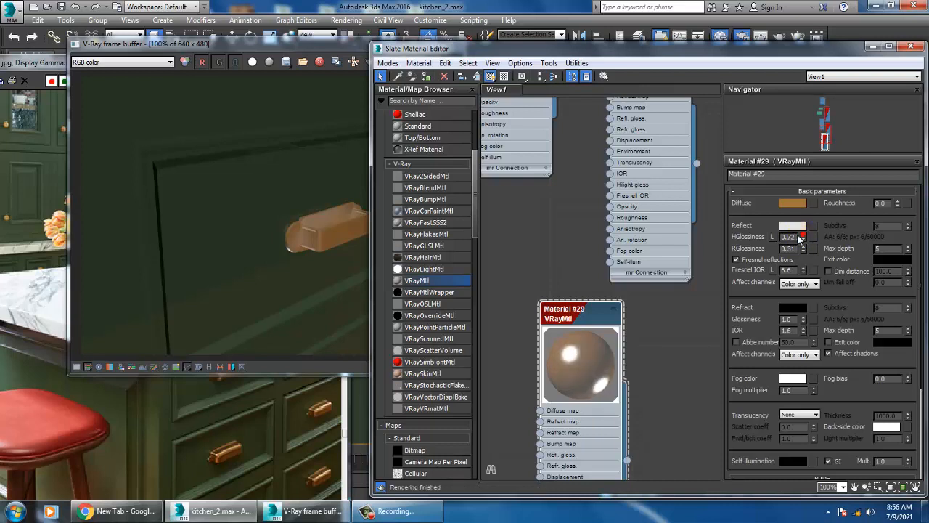
click(298, 80)
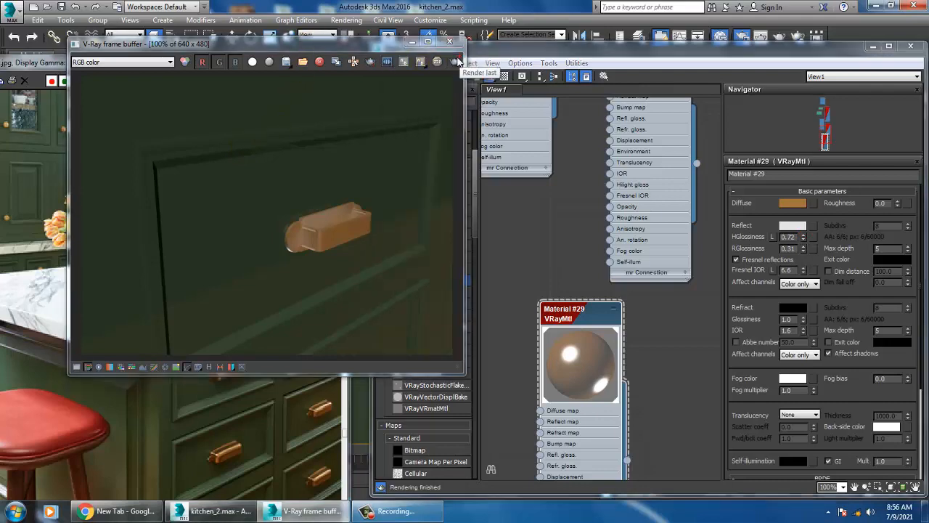
click(456, 62)
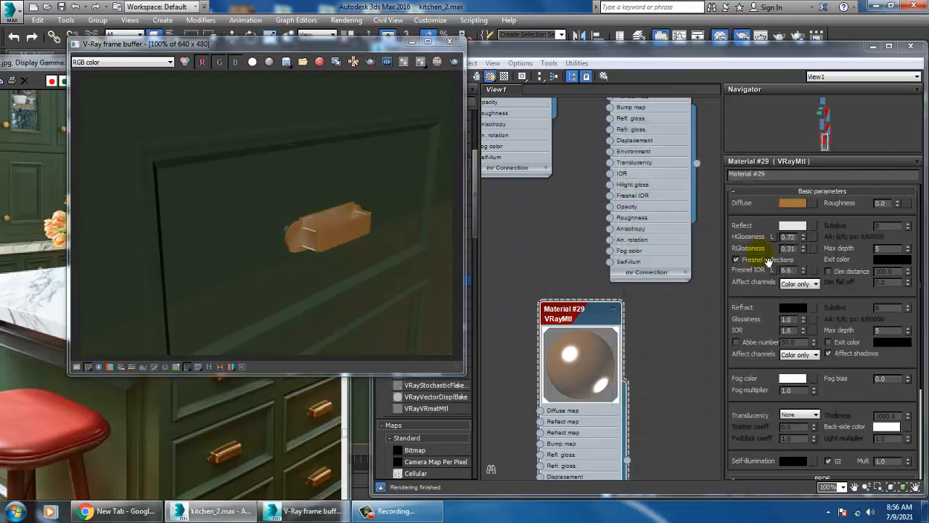
- Set the brass material's highlight glossiness to 0.46 and render the handle again
click(803, 240)
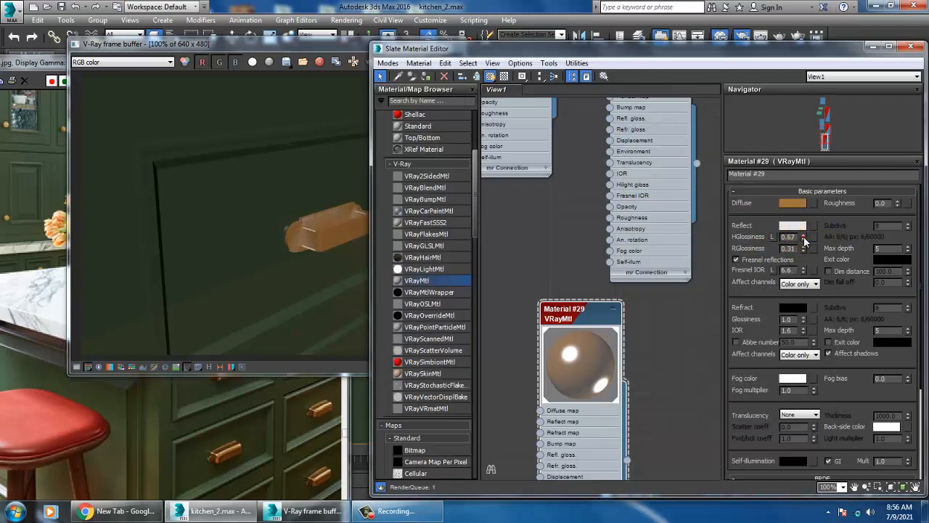
click(804, 240)
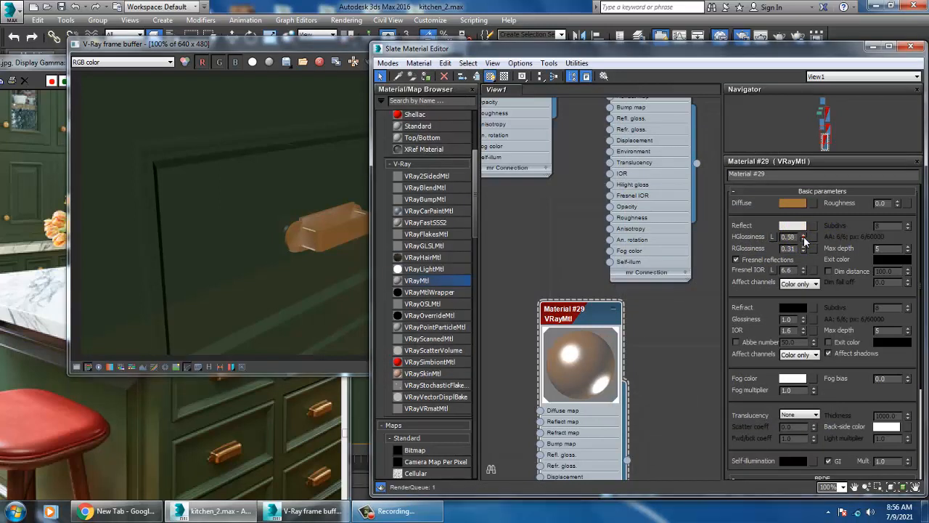
click(804, 240)
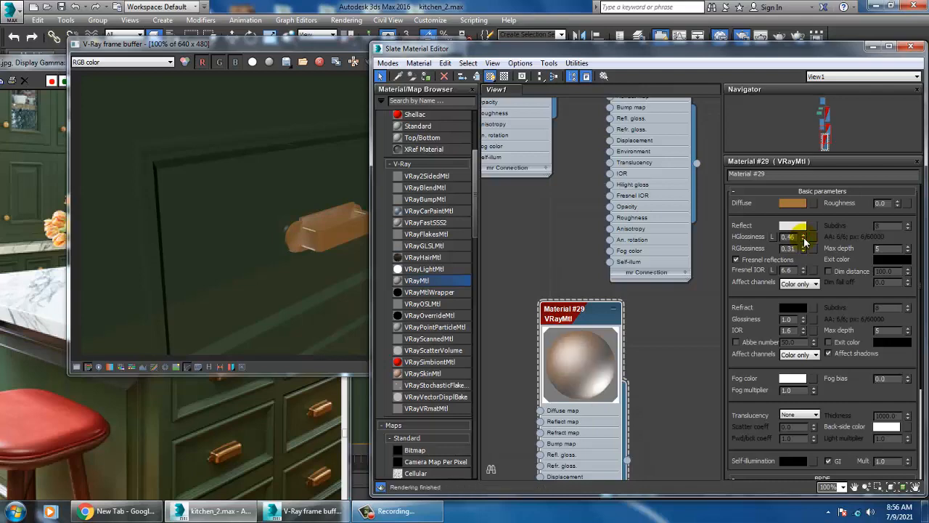
drag(457, 48, 497, 197)
click(442, 88)
click(450, 63)
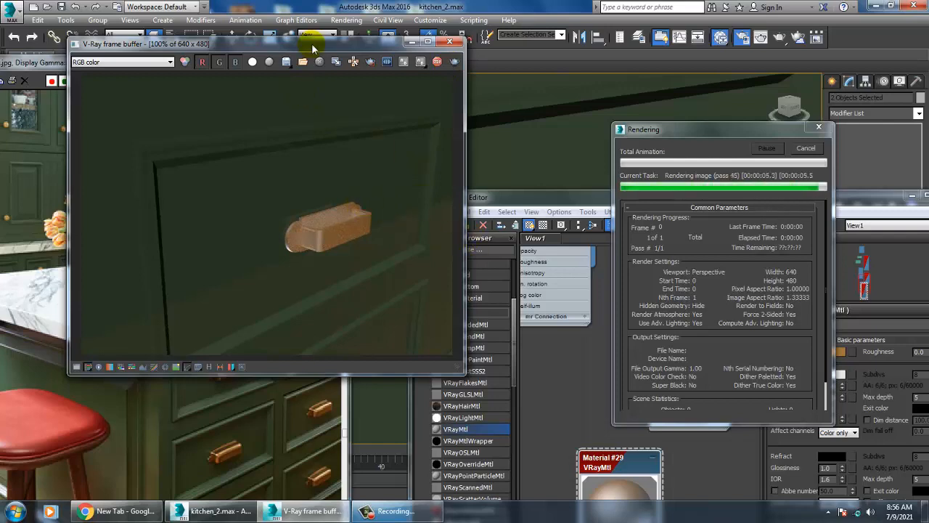
drag(312, 42, 566, 151)
drag(354, 104, 329, 82)
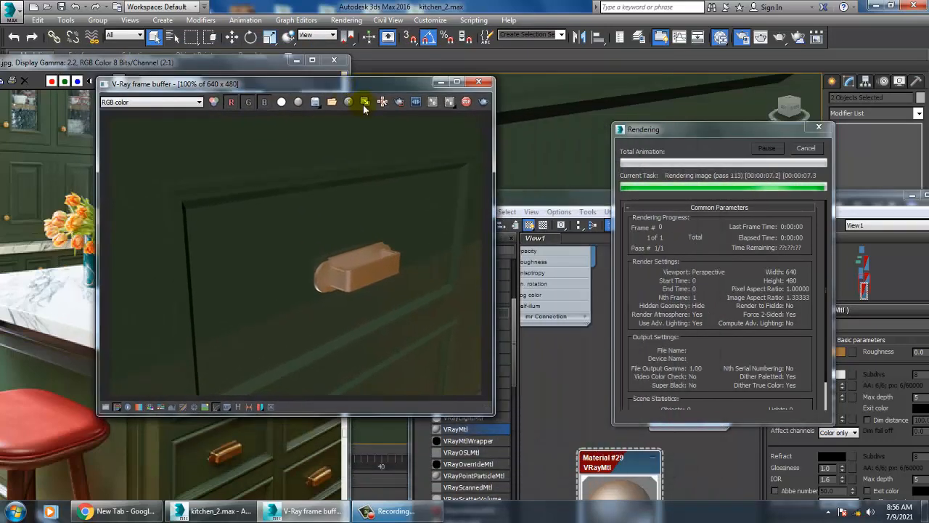
click(819, 128)
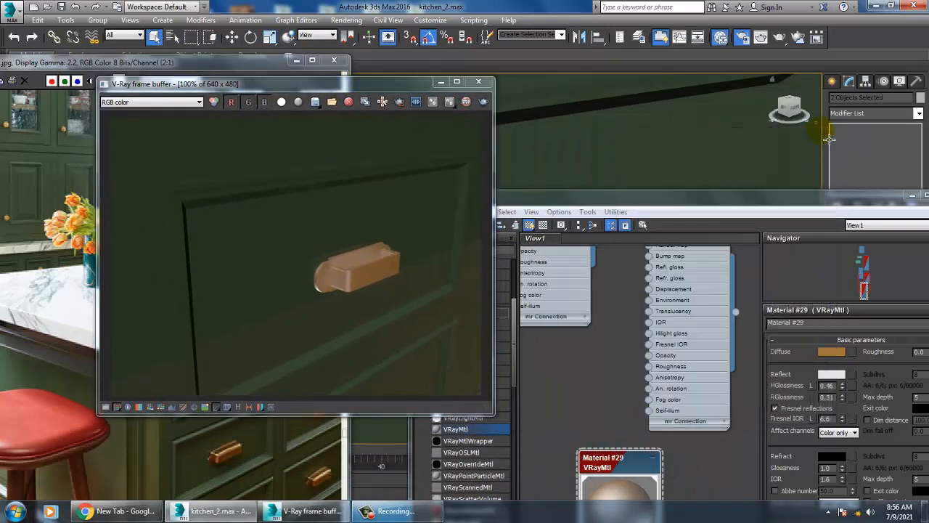
- Set the brass material's Fresnel IOR to 20 and render the handle again
drag(680, 201, 668, 53)
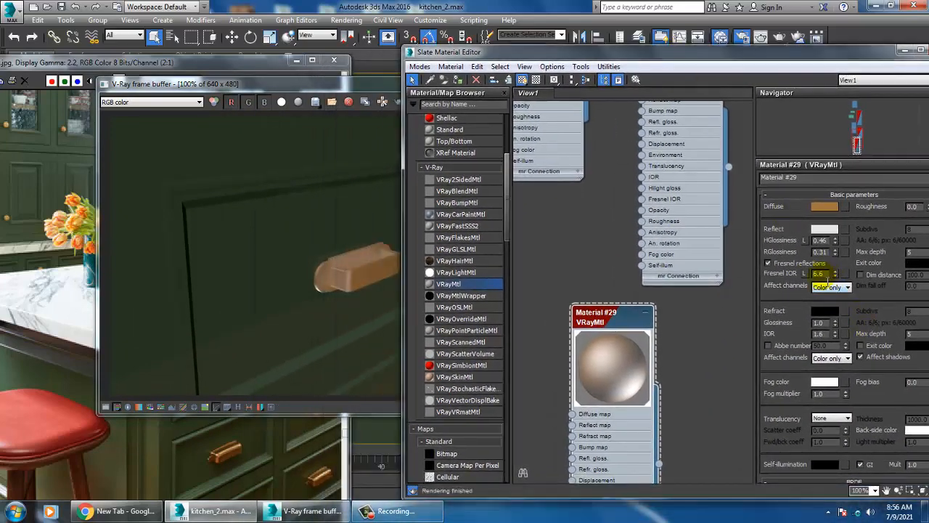
click(805, 274)
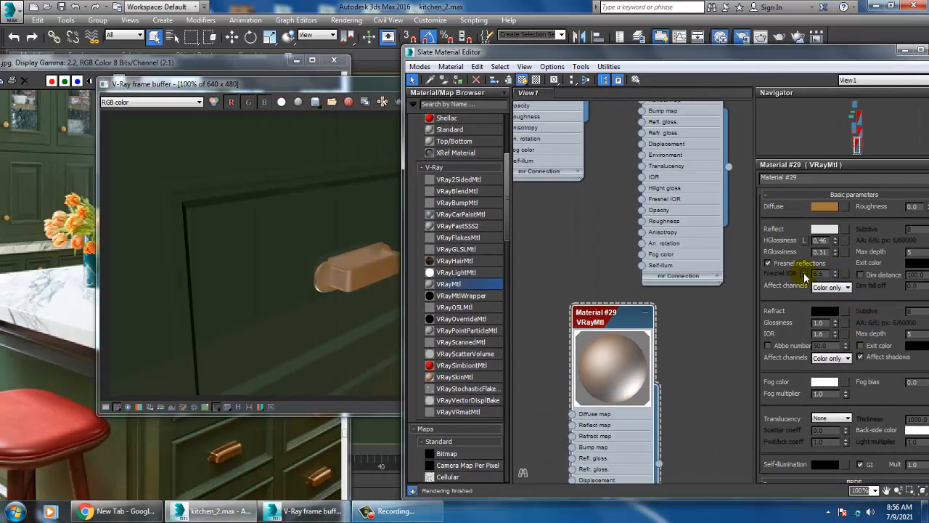
click(804, 274)
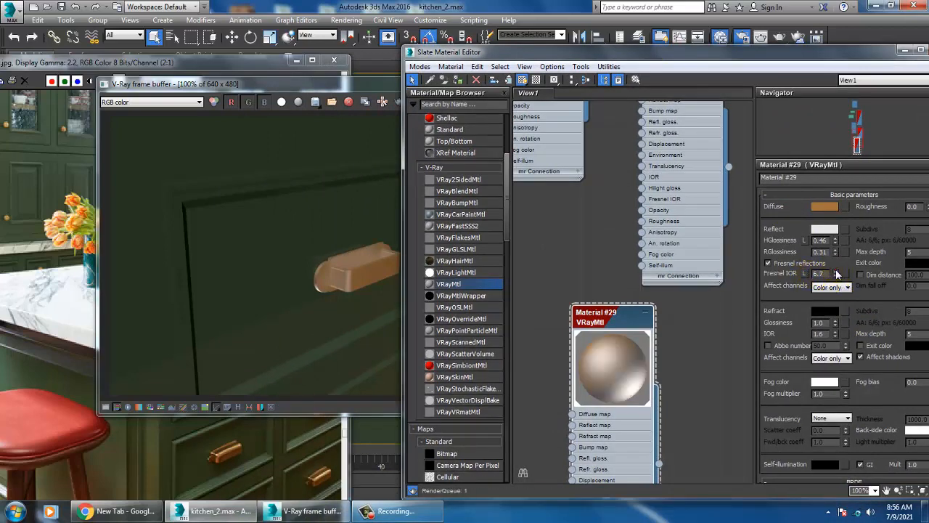
click(836, 271)
text(20)
key(Return)
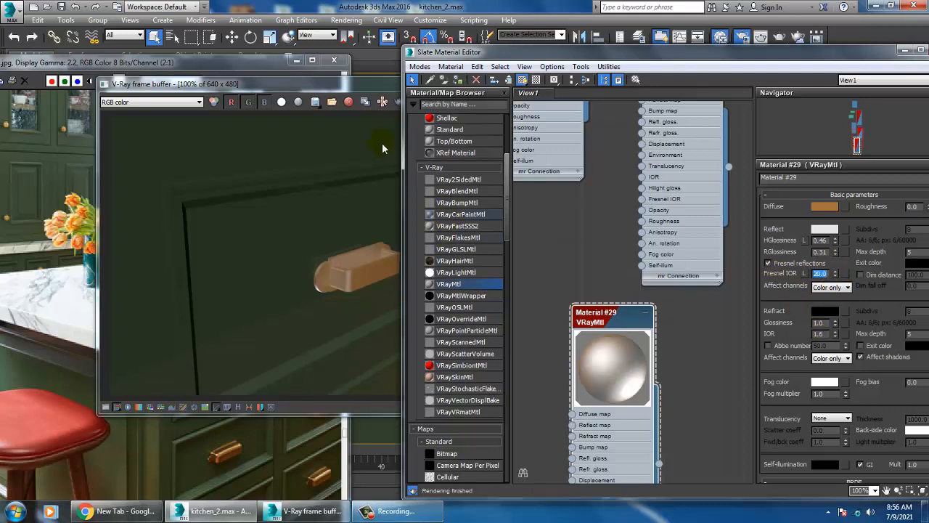
click(367, 85)
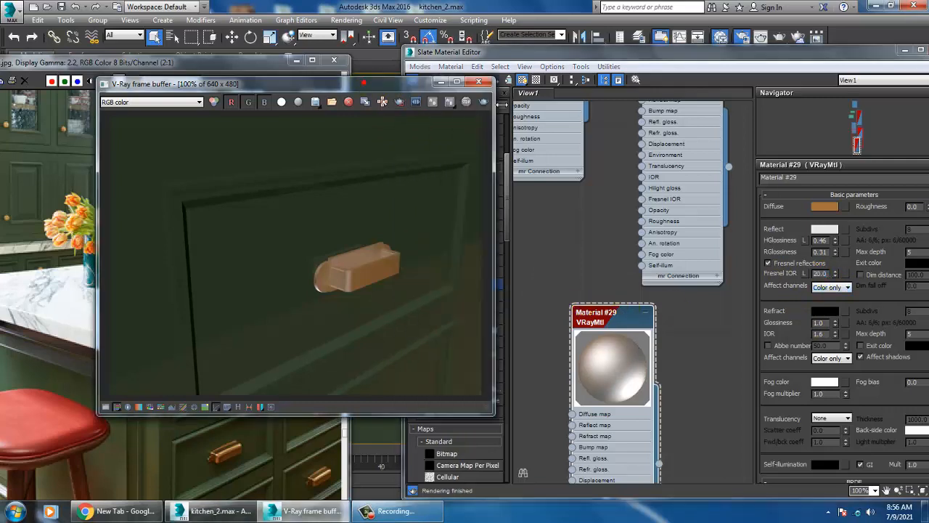
click(485, 103)
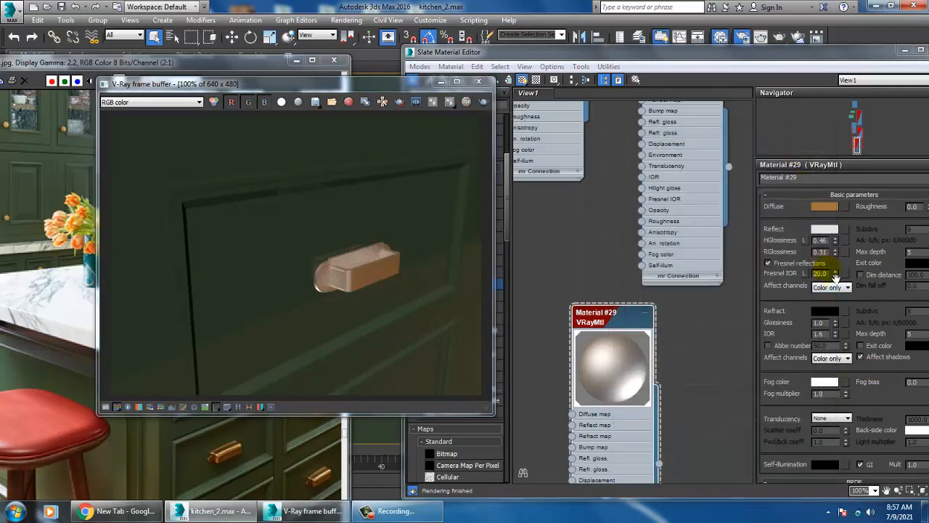
- Set the brass material's Fresnel IOR to 5 and its highlight glossiness to 1.0
click(822, 274)
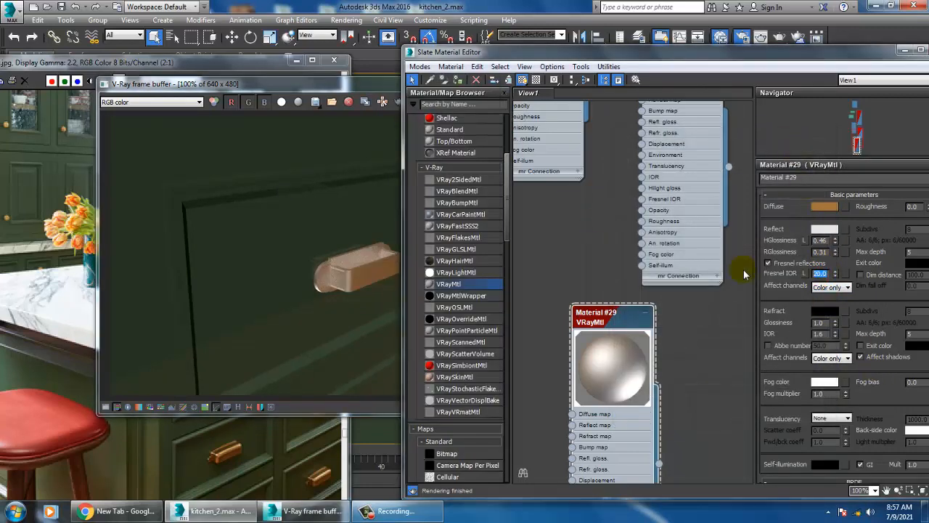
text(5)
key(Return)
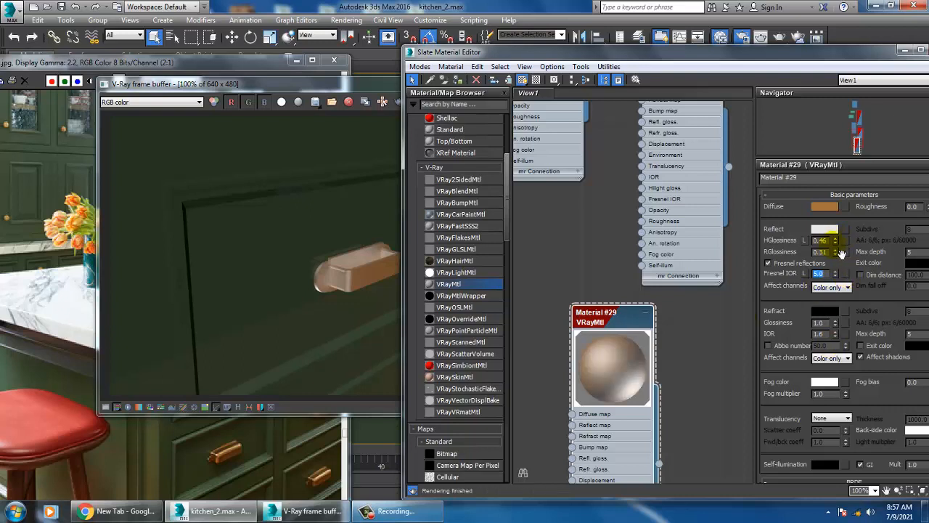
click(804, 240)
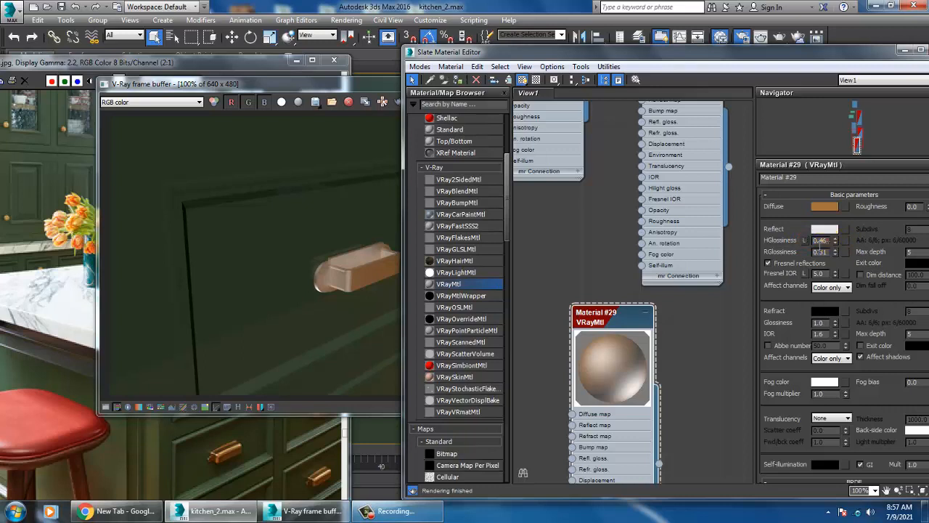
drag(826, 241, 775, 243)
text(1)
key(Return)
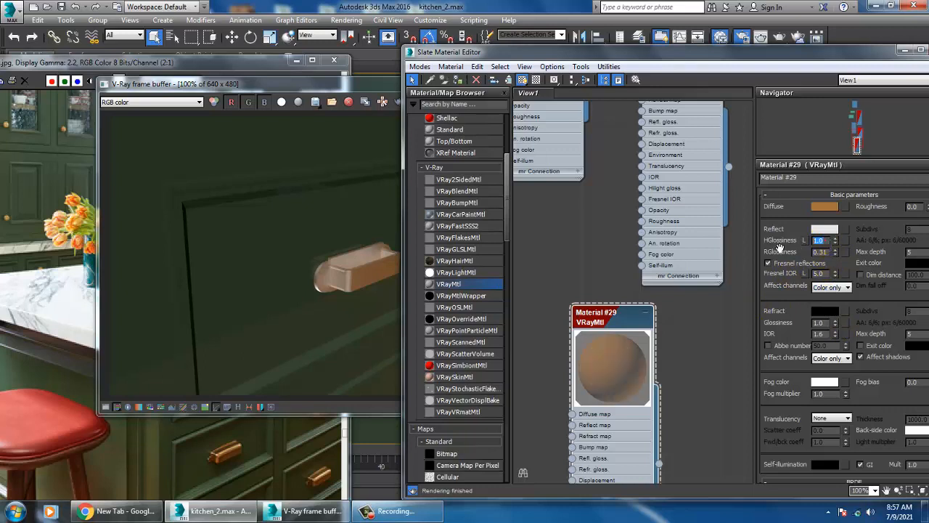
- Set the brass material's highlight glossiness to 0.74 and render the handle again
click(832, 256)
click(834, 244)
click(834, 244)
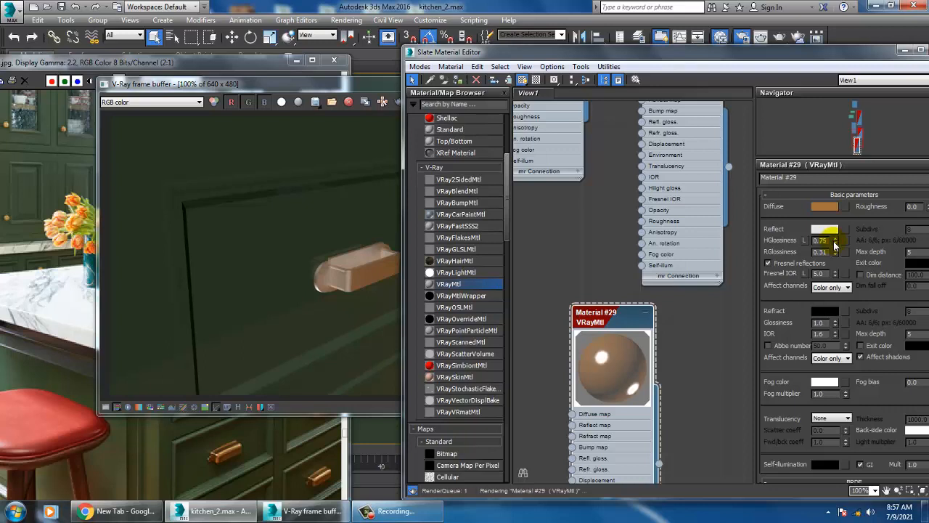
click(834, 244)
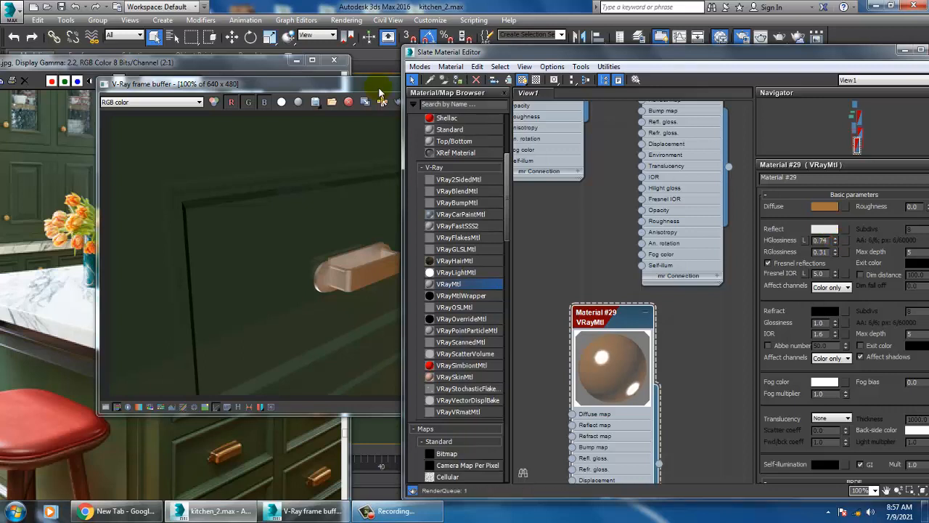
click(379, 93)
click(482, 103)
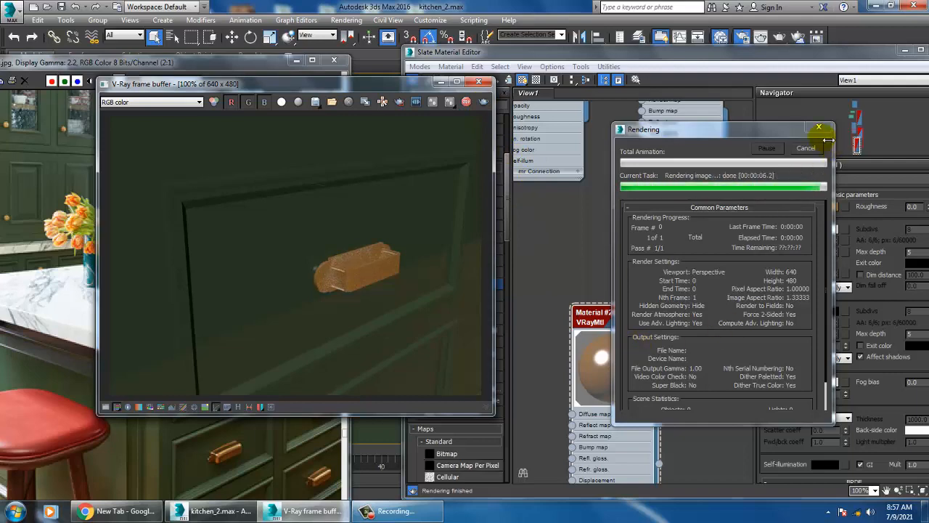
- Brighten the brass material's reflection colour to a neutral value of about 215
click(824, 228)
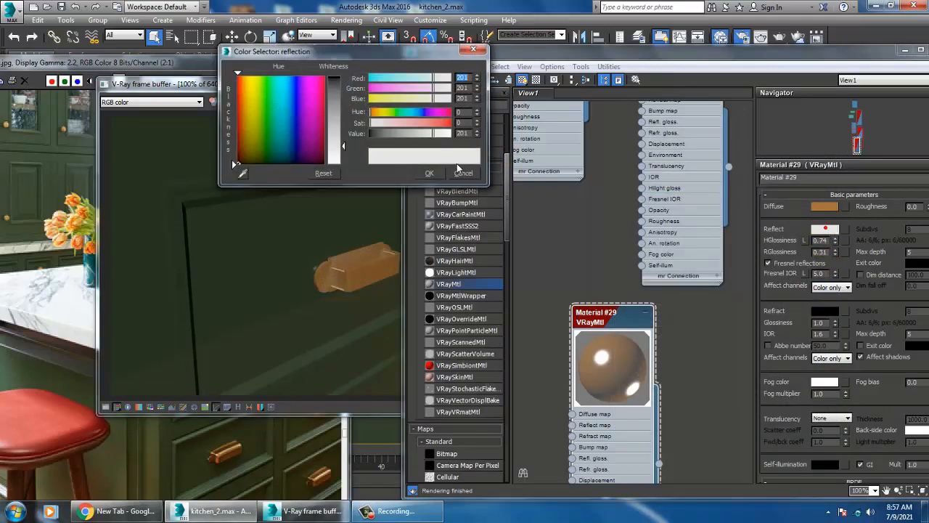
drag(344, 146, 344, 153)
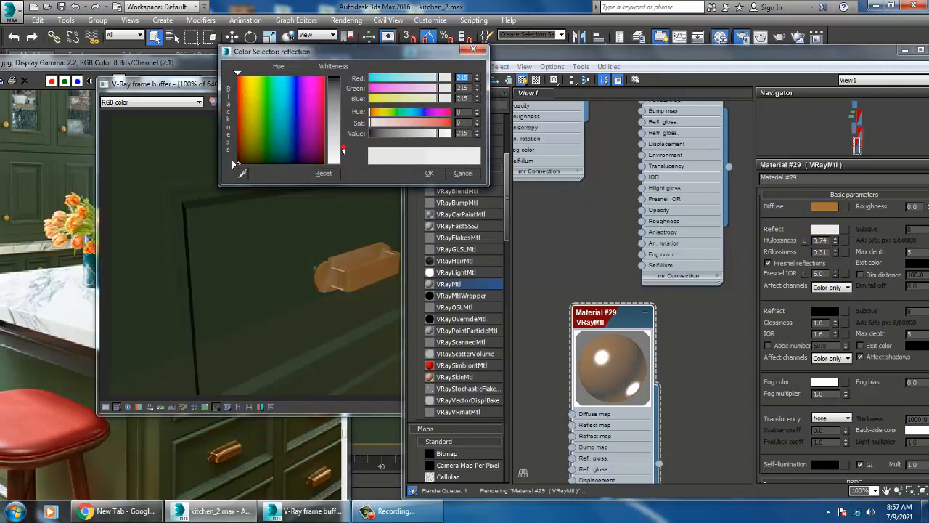
click(435, 173)
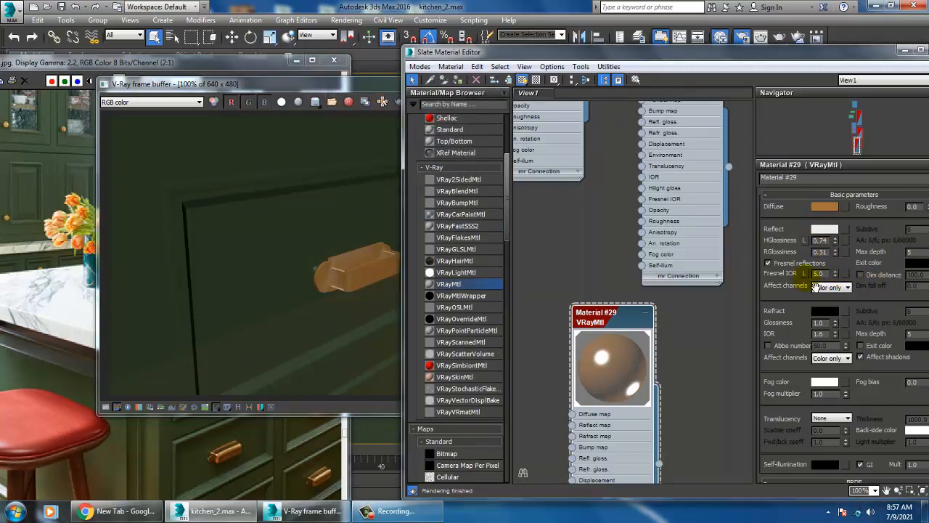
- Set the brass material's highlight glossiness to 0.4 and render the handle again
drag(829, 240, 737, 238)
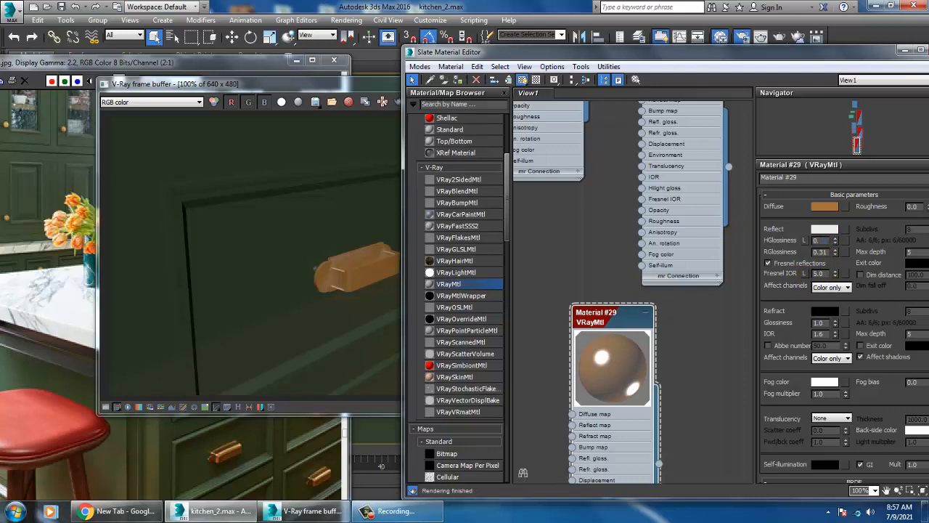
key(Return)
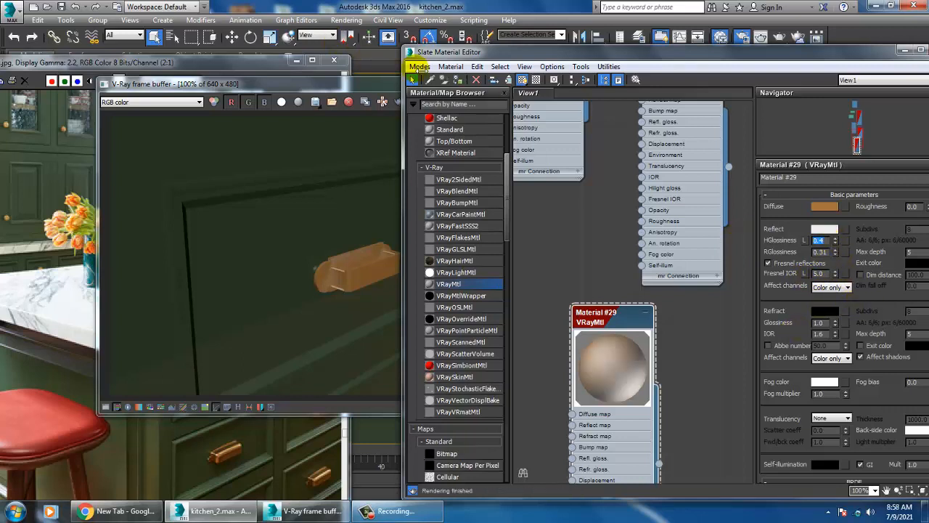
click(368, 93)
click(482, 103)
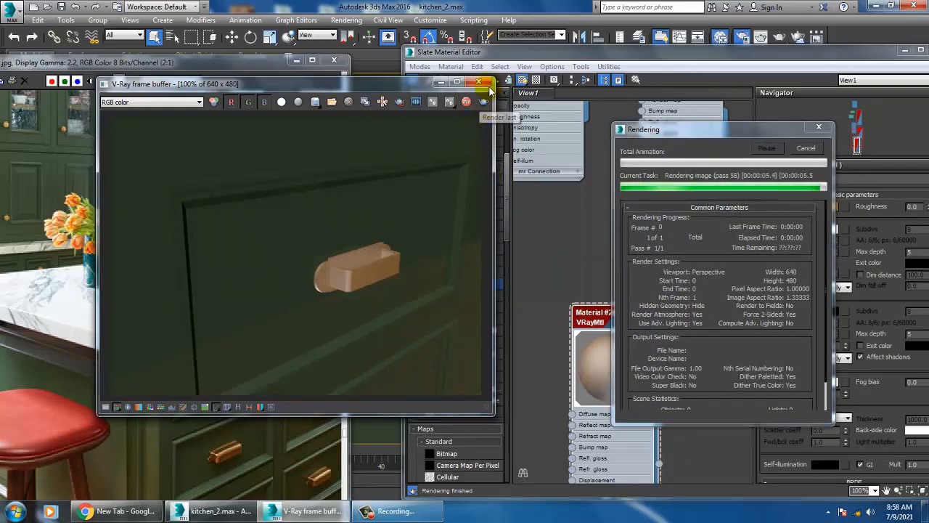
- Change the brass material's diffuse colour to a fully saturated brown-orange, RGB 88, 35, 0, and render the handle again
click(824, 206)
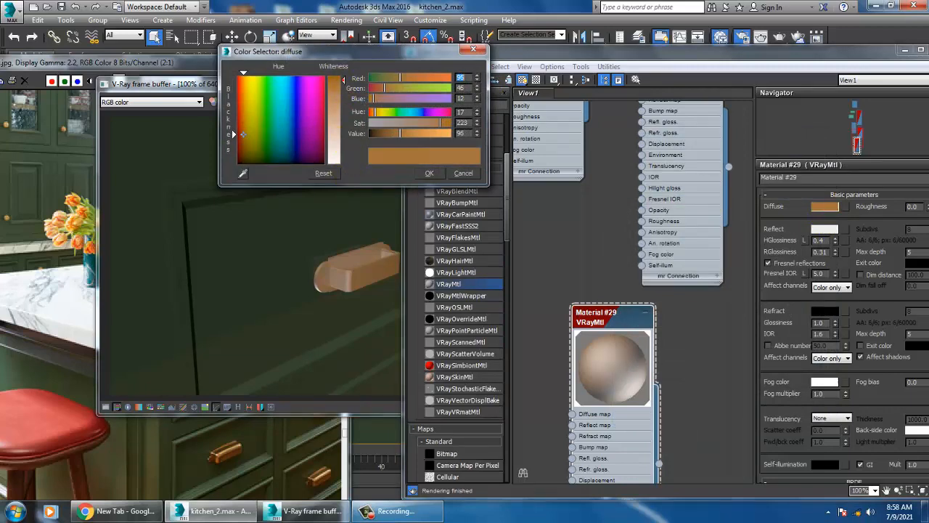
drag(345, 81, 344, 75)
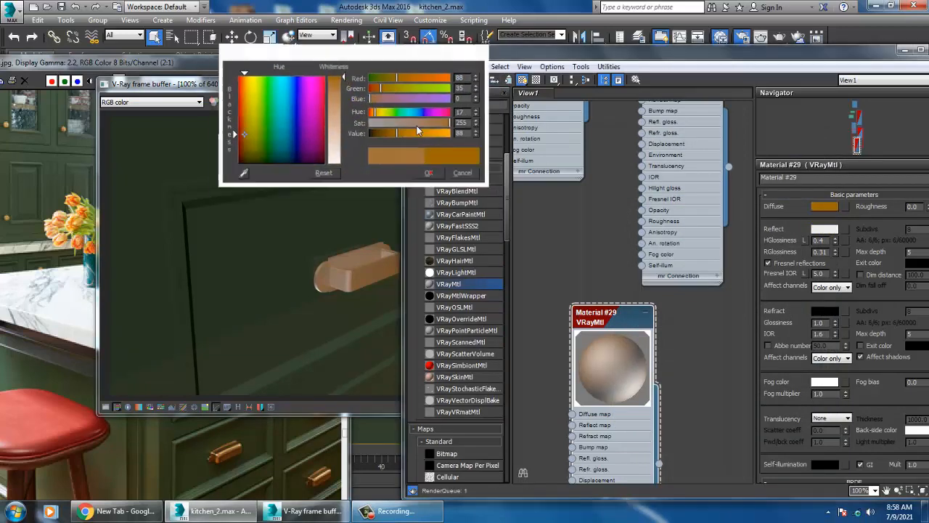
click(428, 174)
click(484, 103)
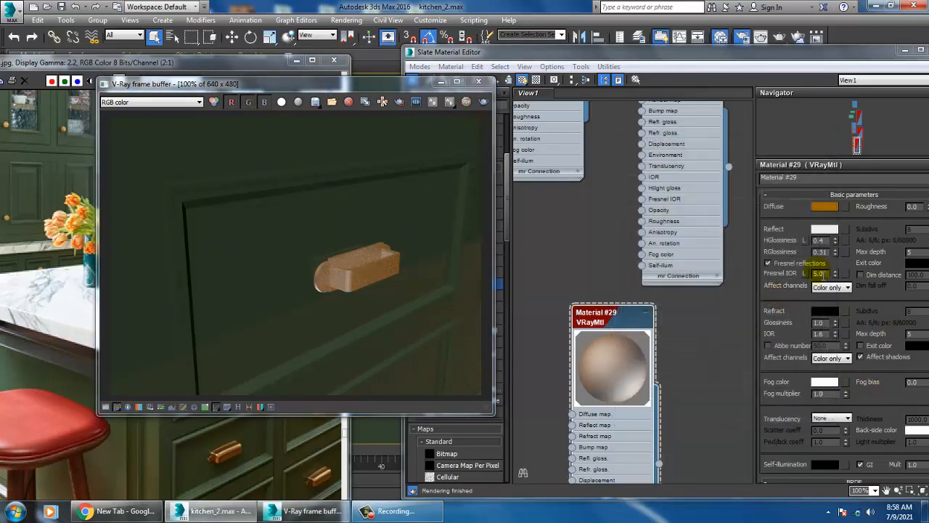
- Set the brass material's reflection glossiness to 1.0
drag(837, 252, 835, 249)
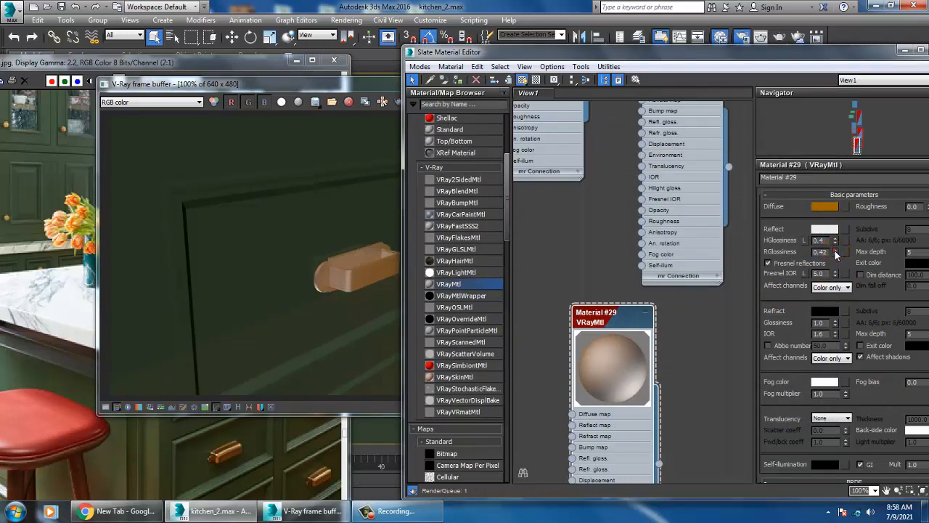
click(834, 249)
click(834, 250)
click(834, 250)
click(834, 250)
text(1)
key(Return)
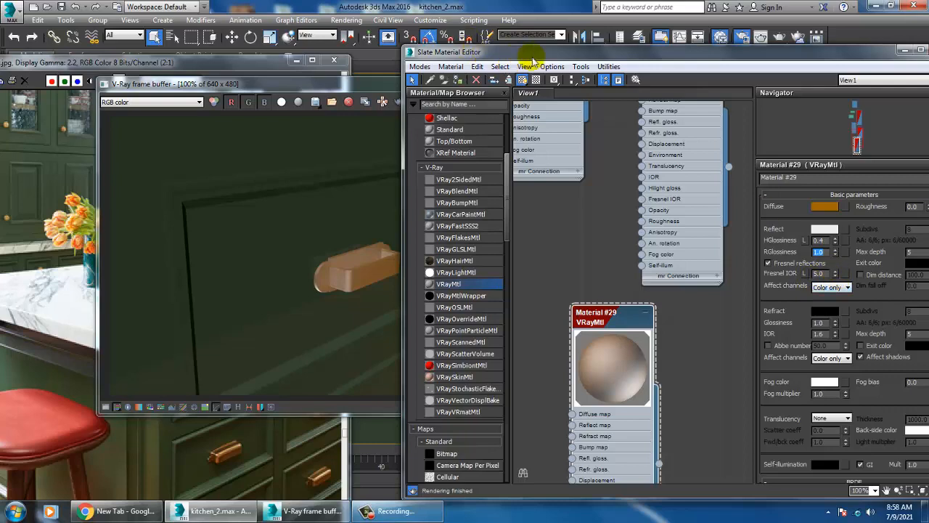
- Minimize the material editor and close the V-Ray frame buffer to clear the viewport
drag(663, 54, 402, 105)
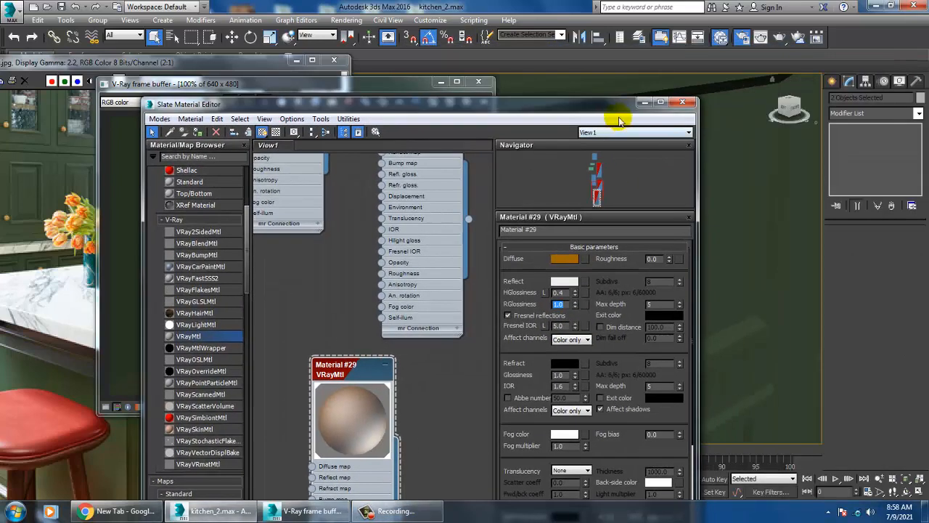
click(646, 103)
scroll(675, 306, down, 3)
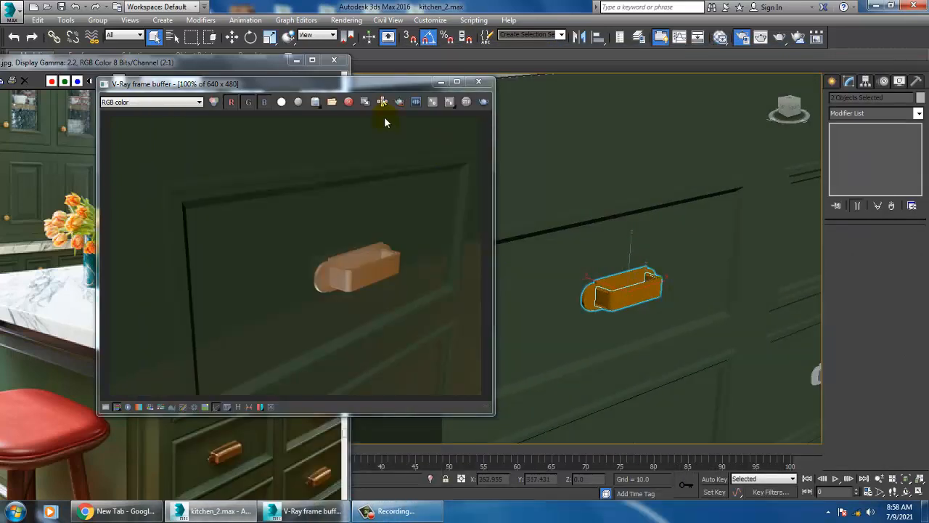
click(478, 81)
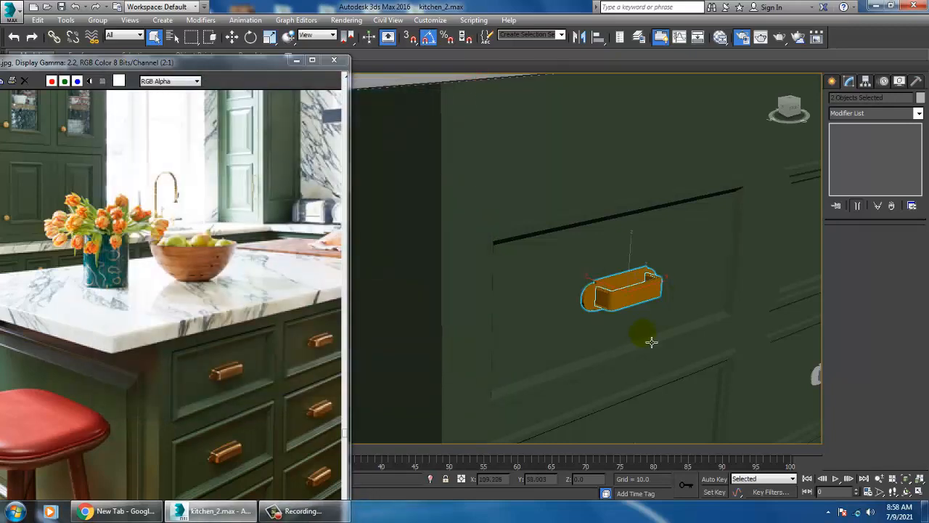
- Select the top and middle handles, including their backplates, in the island's middle and right drawer columns
scroll(484, 307, down, 6)
key(w)
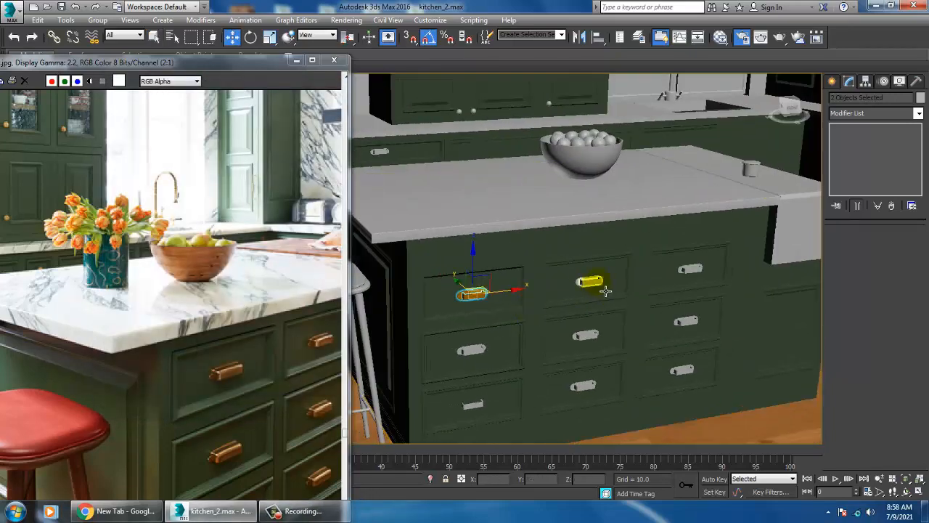
click(605, 291)
scroll(605, 291, up, 5)
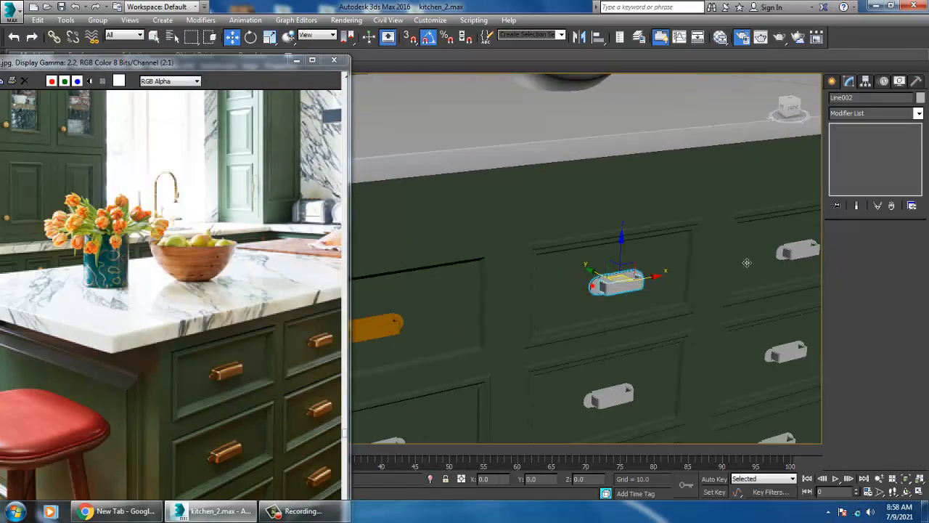
ctrl+click(799, 250)
middle_drag(765, 271, 736, 228)
ctrl+click(733, 308)
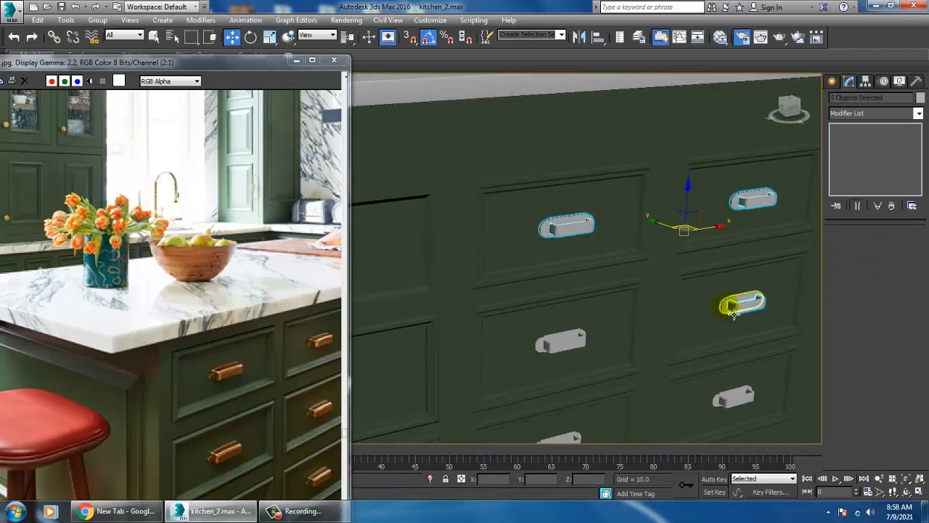
middle_drag(733, 312, 791, 289)
ctrl+click(621, 319)
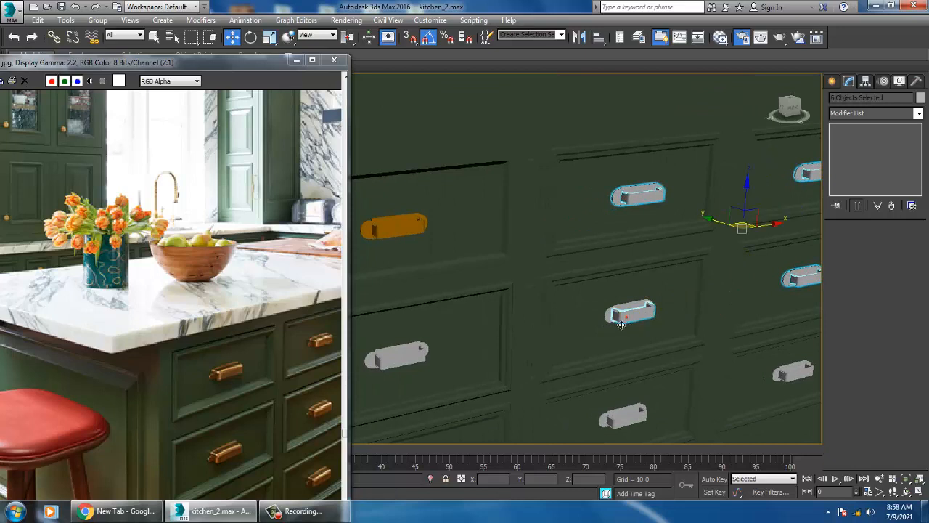
ctrl+click(611, 320)
- Add the bottom handles of the middle and right drawer columns to the selection and assign the brass material to all of them
middle_drag(724, 323, 678, 254)
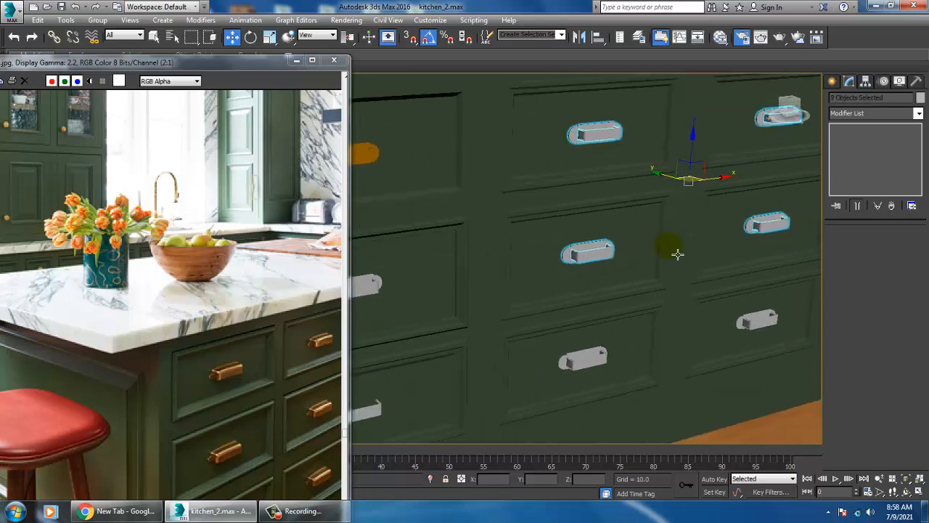
ctrl+click(748, 325)
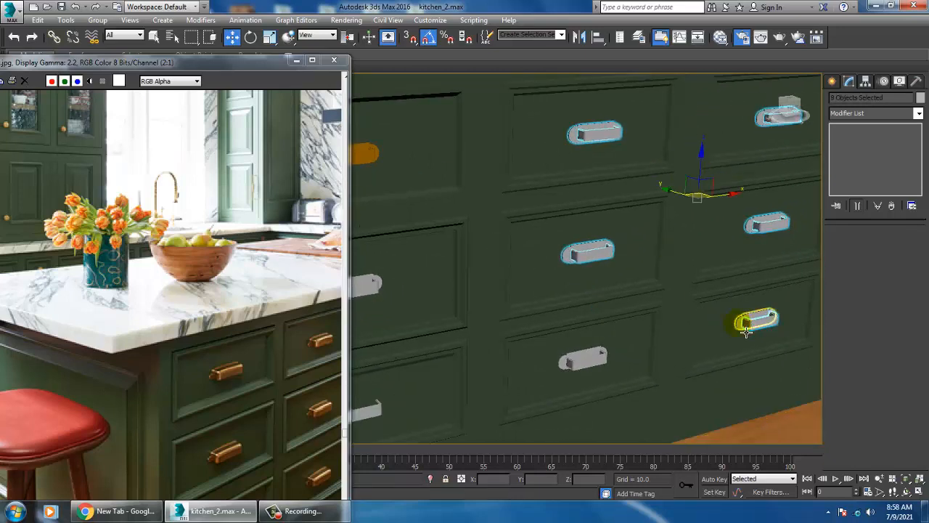
middle_drag(746, 331, 682, 334)
ctrl+click(622, 347)
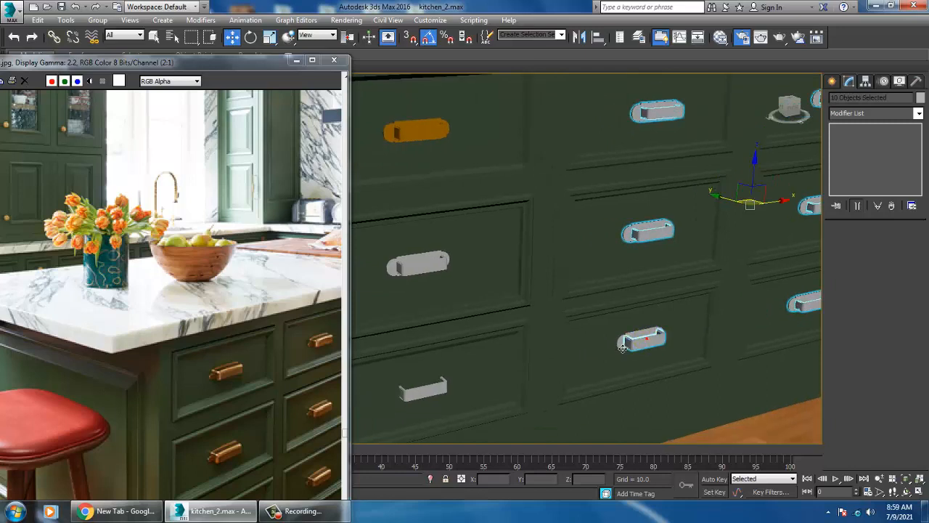
middle_drag(522, 332, 606, 337)
ctrl+click(515, 386)
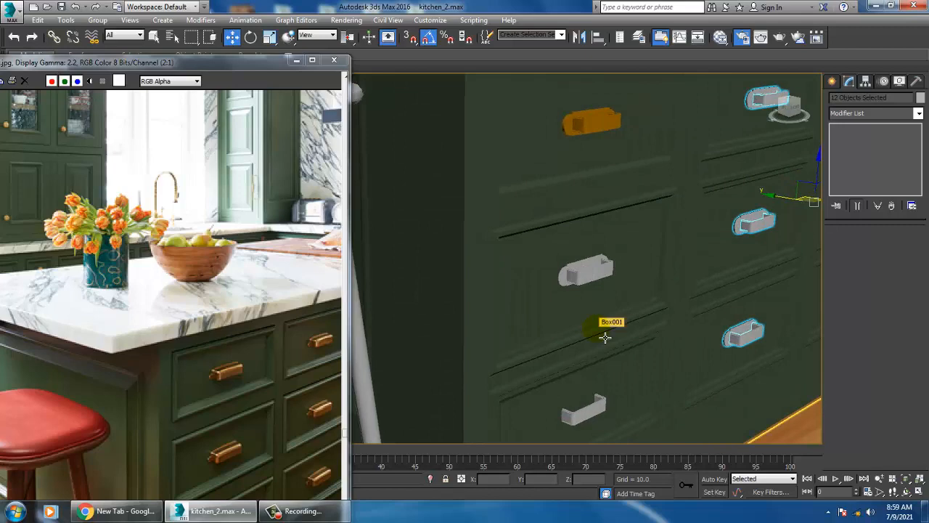
key(m)
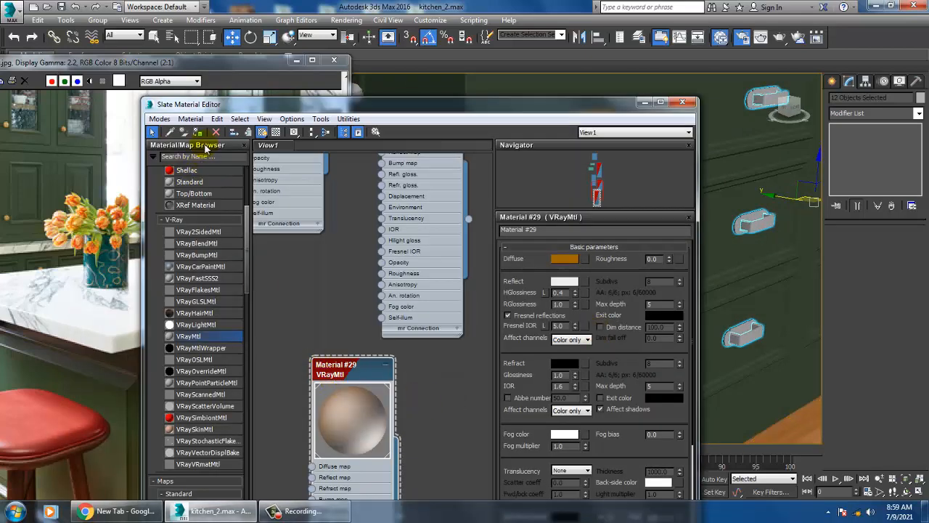
click(197, 132)
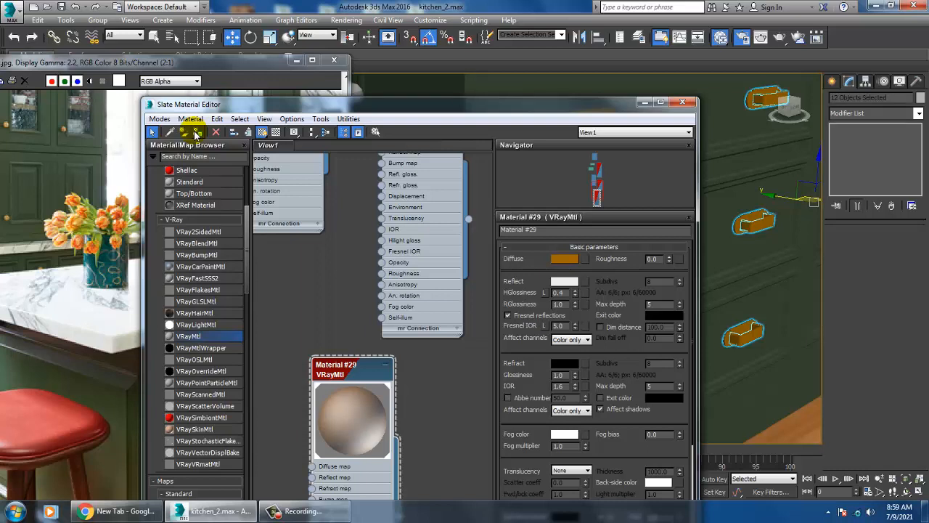
click(645, 102)
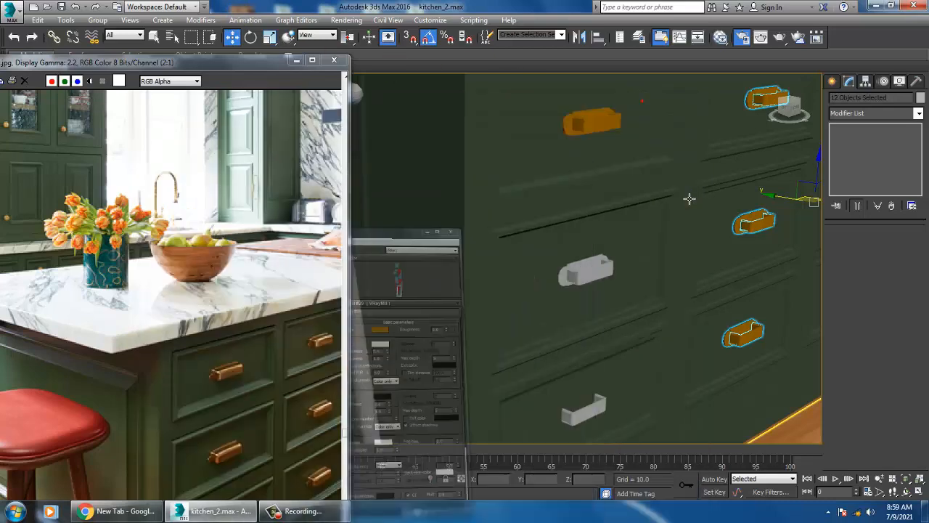
click(587, 281)
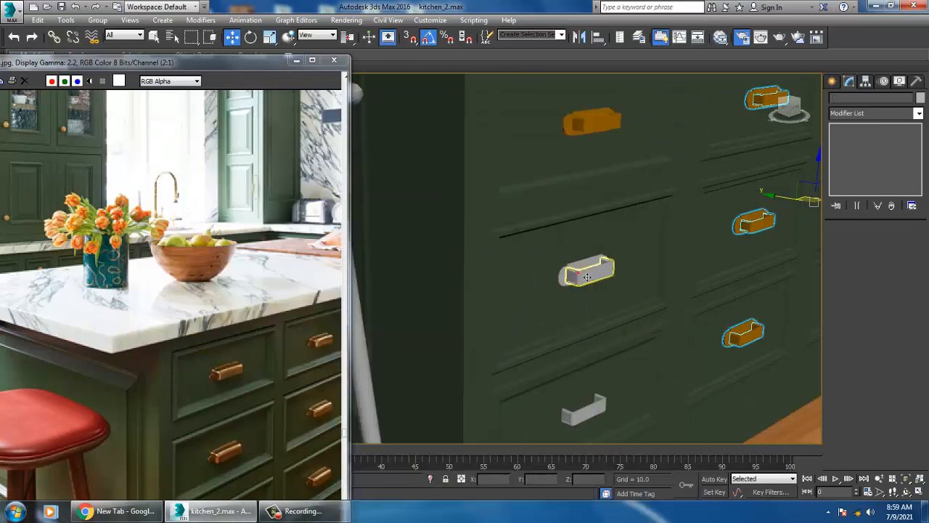
ctrl+click(597, 418)
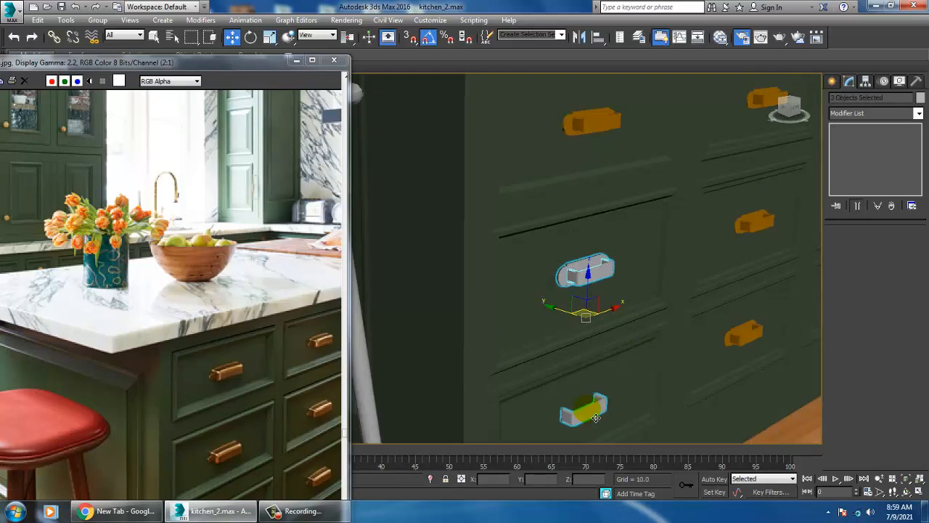
key(F3)
key(F3)
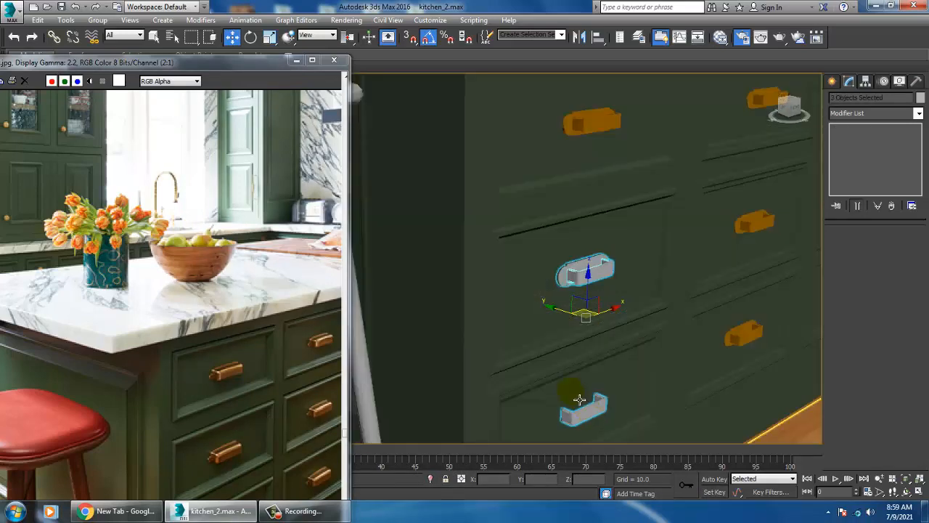
- Move the hidden backplate of the left column's bottom handle about 0.3 units along Y out of the drawer front and select it with its grip
click(581, 406)
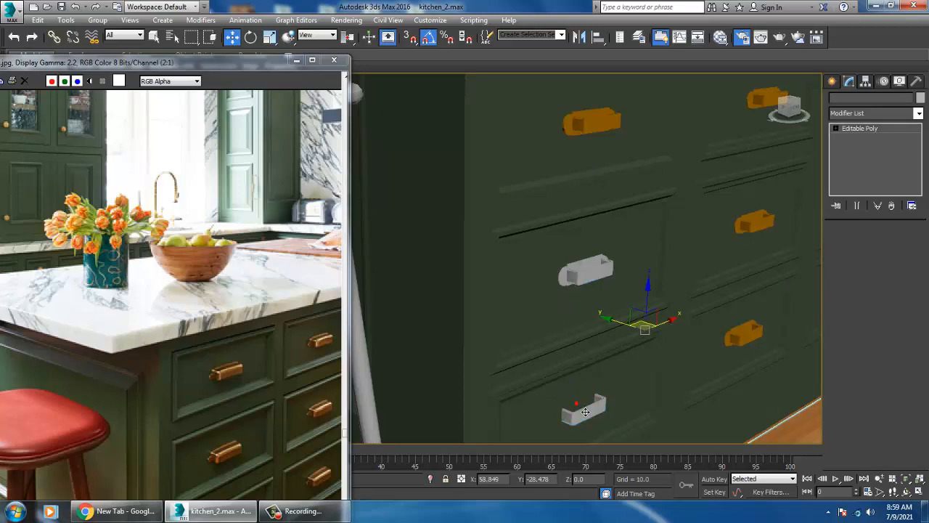
key(F3)
click(572, 401)
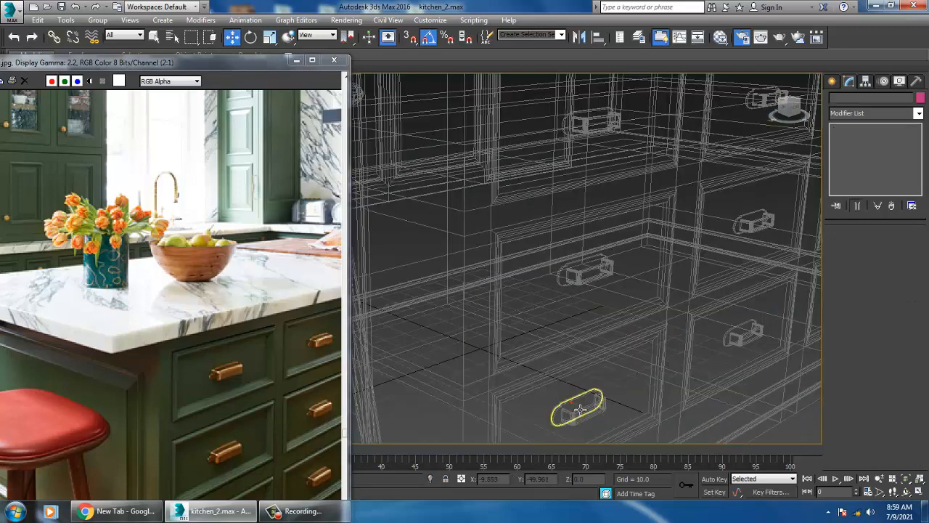
key(F3)
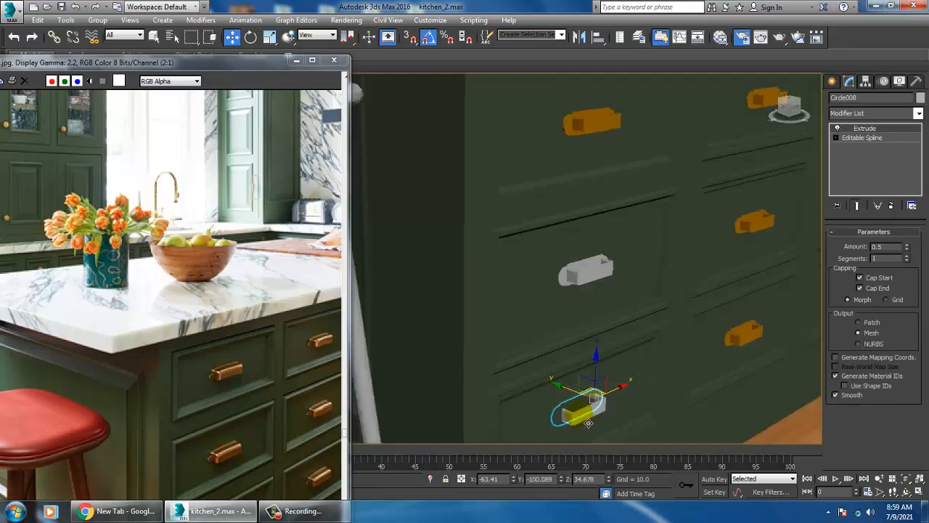
drag(578, 400, 577, 400)
ctrl+click(577, 403)
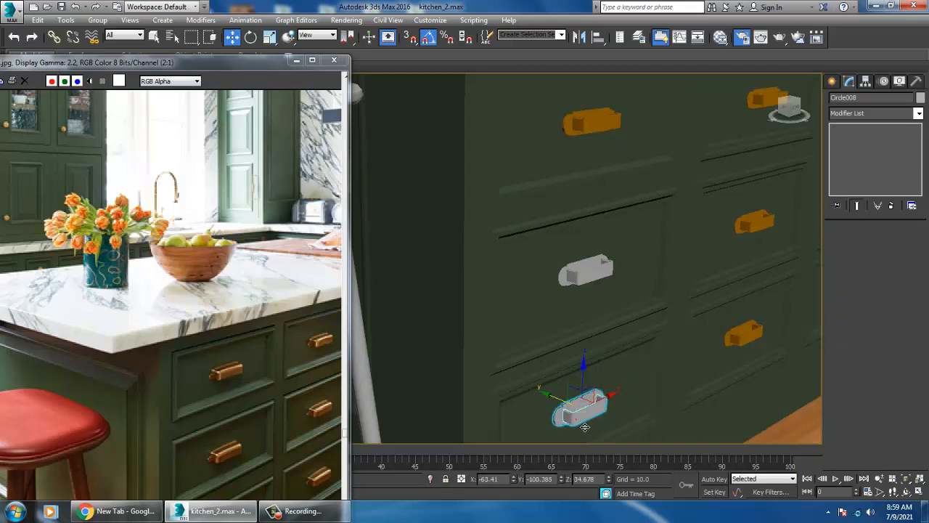
- Assign Material #29 to the remaining grey drawer handles on the kitchen island and clear the selection
ctrl+click(575, 274)
key(m)
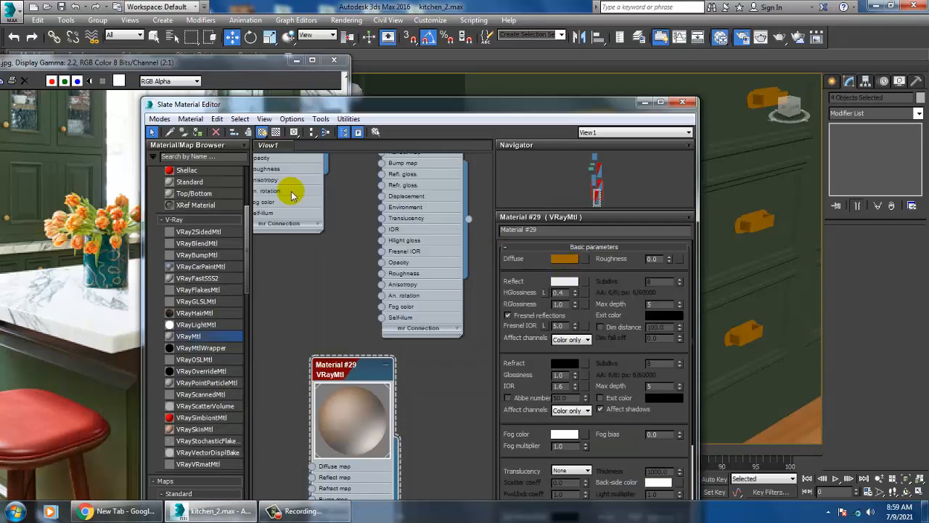
click(198, 132)
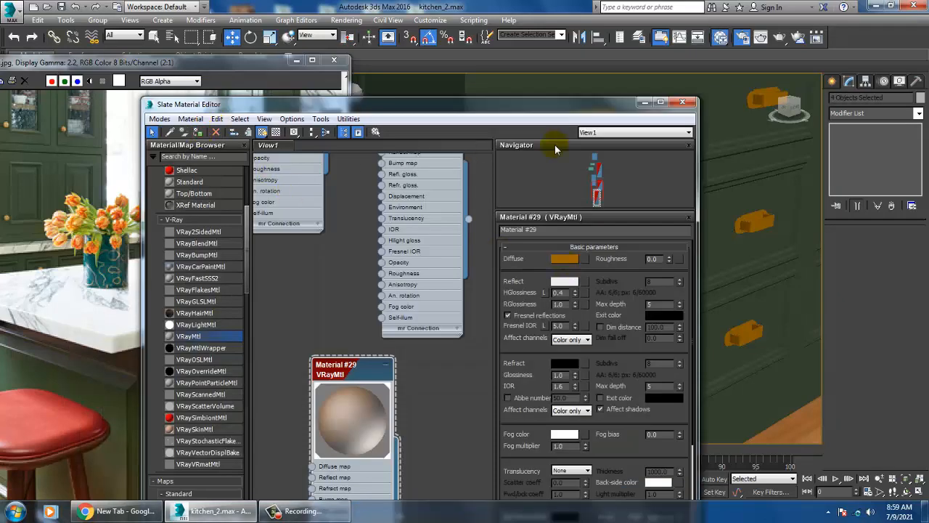
click(645, 102)
scroll(715, 297, down, 5)
scroll(715, 297, down, 10)
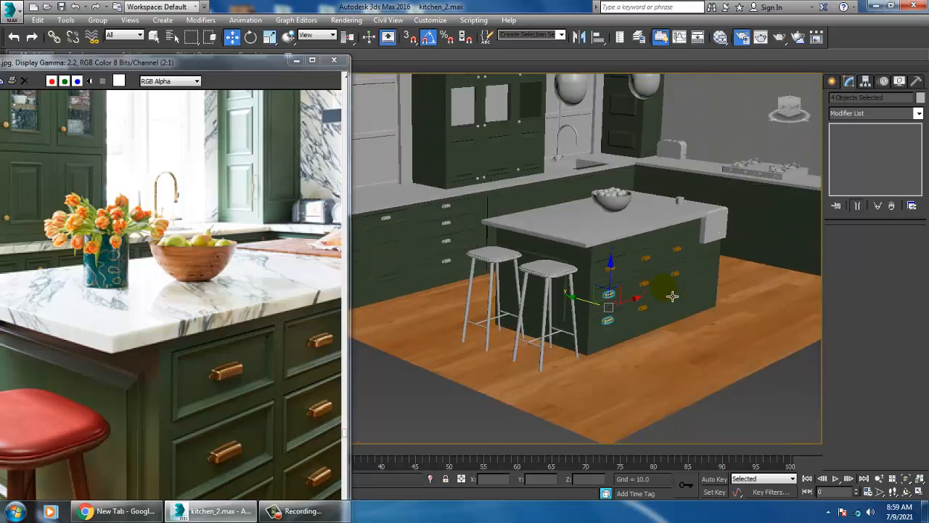
click(616, 124)
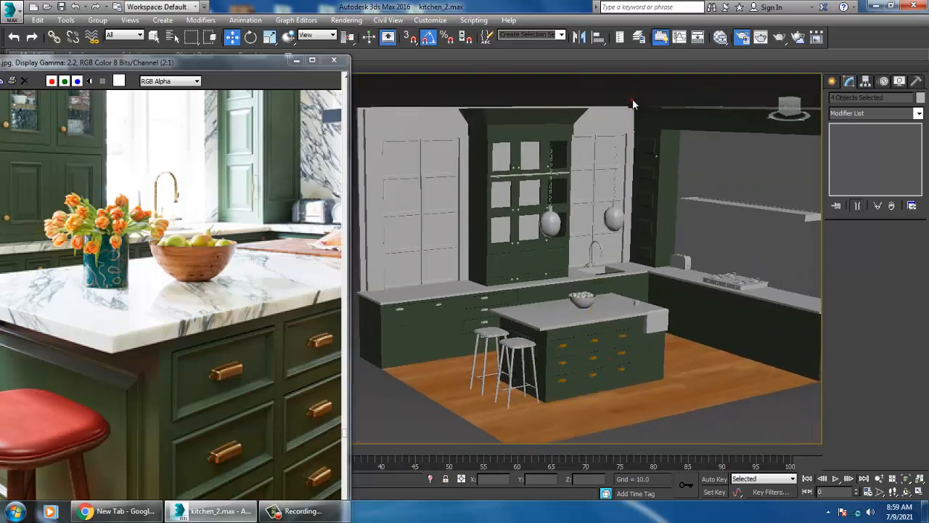
- Run a test render of the perspective view framing the kitchen island, and close the rendered image
scroll(601, 326, up, 3)
middle_drag(602, 326, 625, 346)
scroll(622, 350, up, 3)
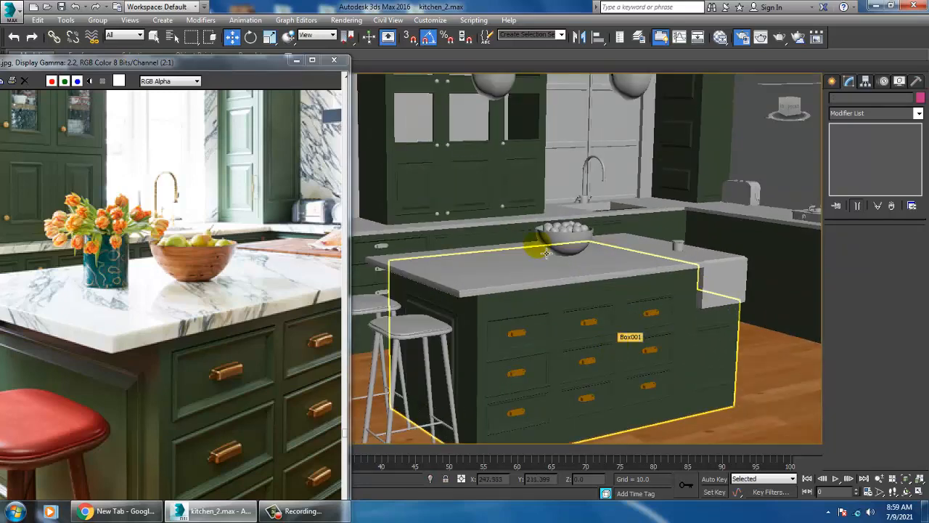
click(346, 20)
click(354, 33)
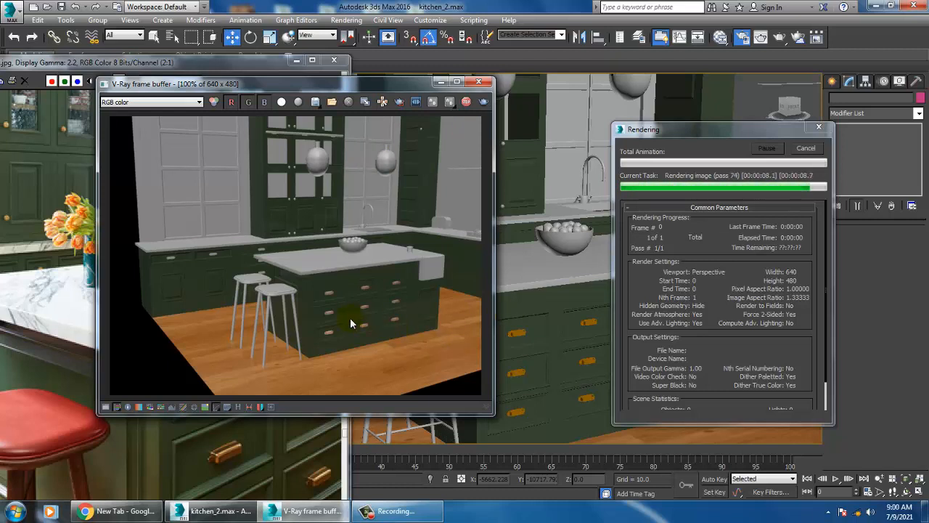
click(477, 84)
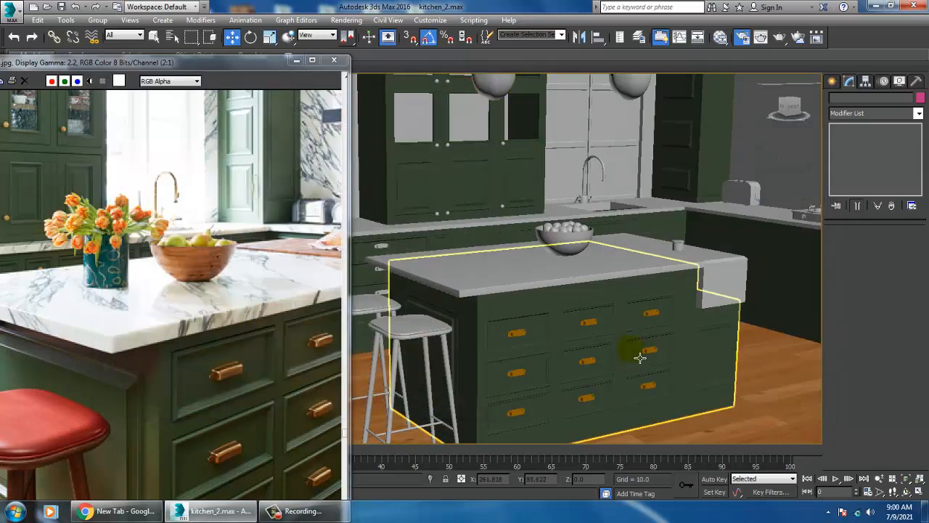
- Set the environment background colour to pure white (RGB 255, 255, 255)
click(346, 20)
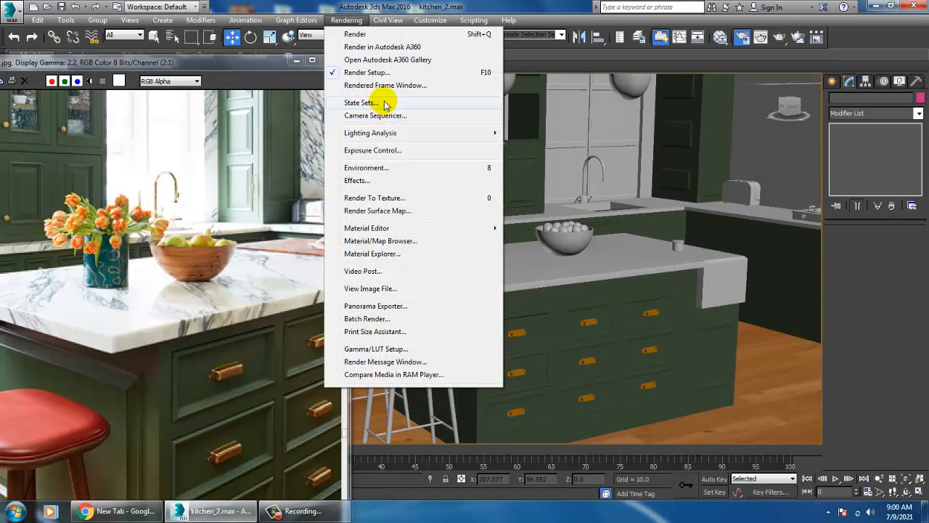
click(392, 169)
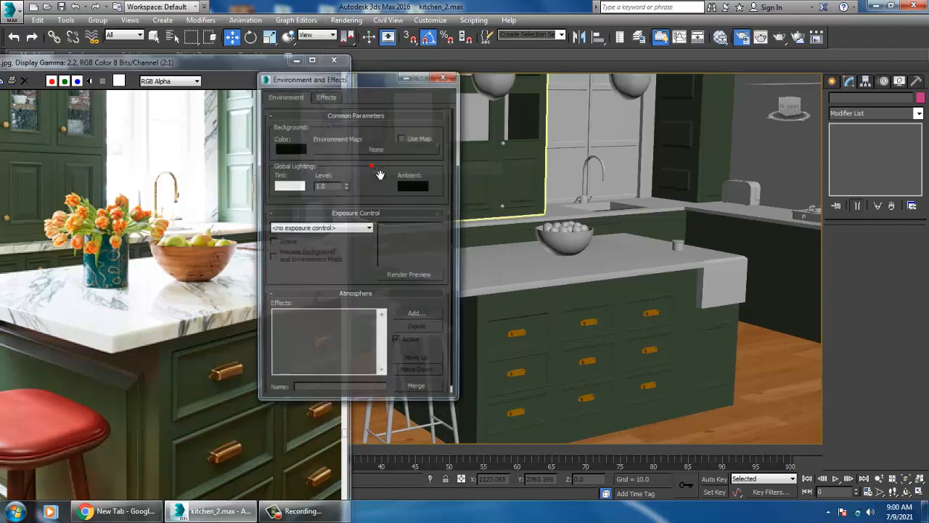
click(290, 149)
click(333, 122)
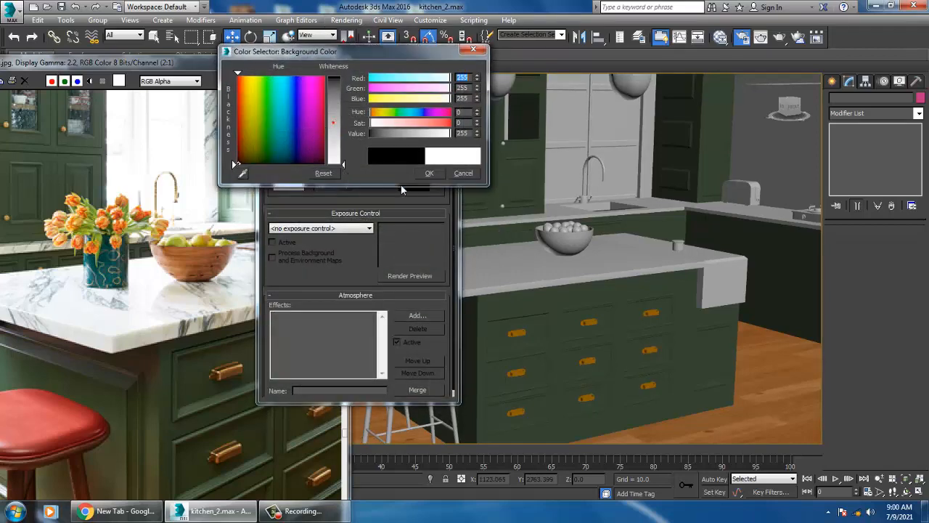
click(429, 172)
- Render the kitchen with the white background as a check, and close the frame buffer
click(346, 19)
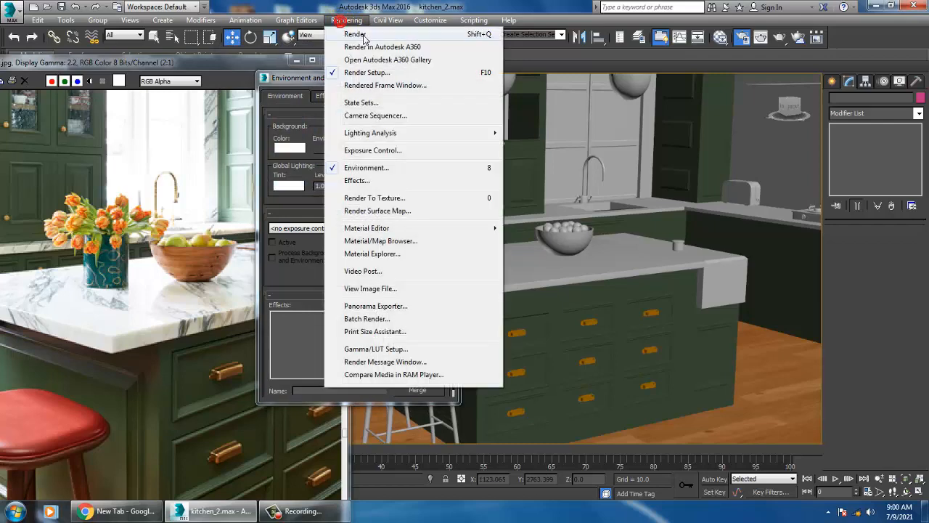
click(356, 34)
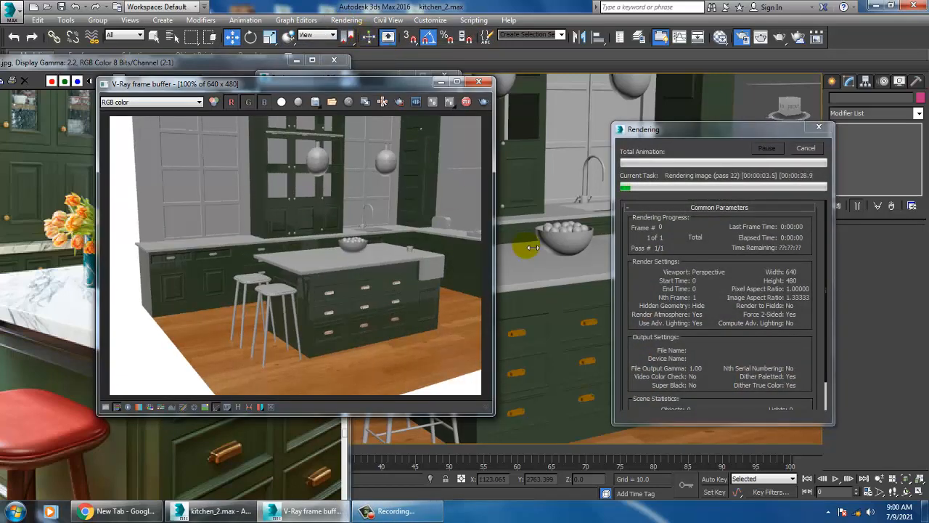
click(477, 83)
click(525, 368)
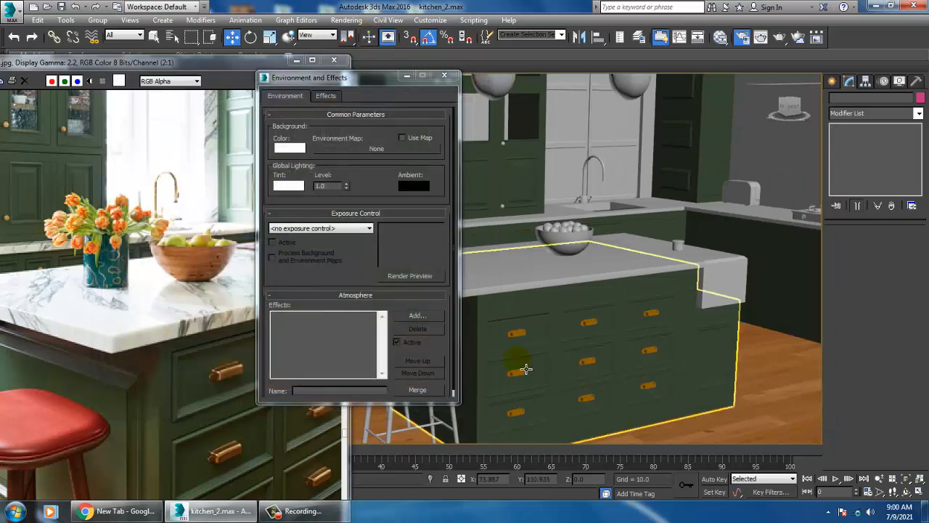
- Raise Material #29's Fresnel IOR to 7.8, lock it to the refraction IOR, and set the highlight glossiness to 0.86
key(m)
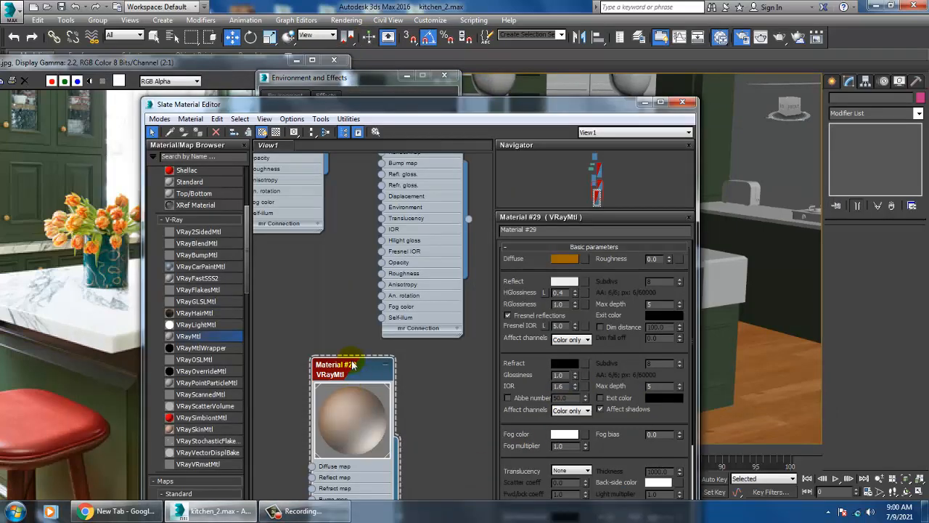
click(360, 419)
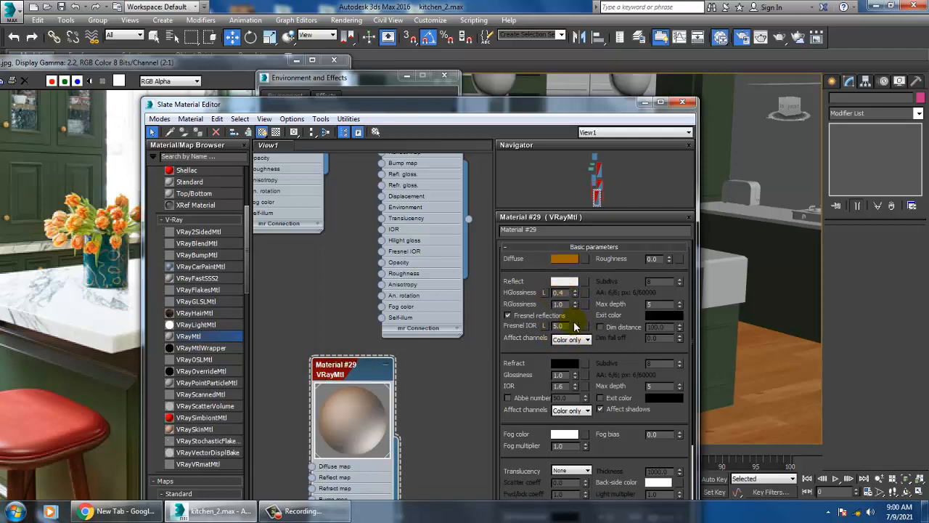
mouse_move(575, 327)
mouse_down()
mouse_move(582, 330)
mouse_move(584, 318)
mouse_up()
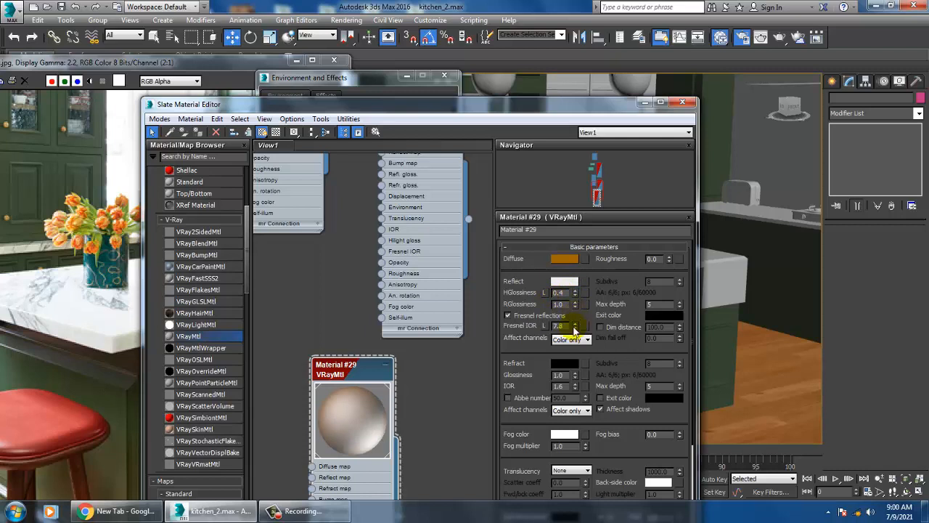
click(545, 327)
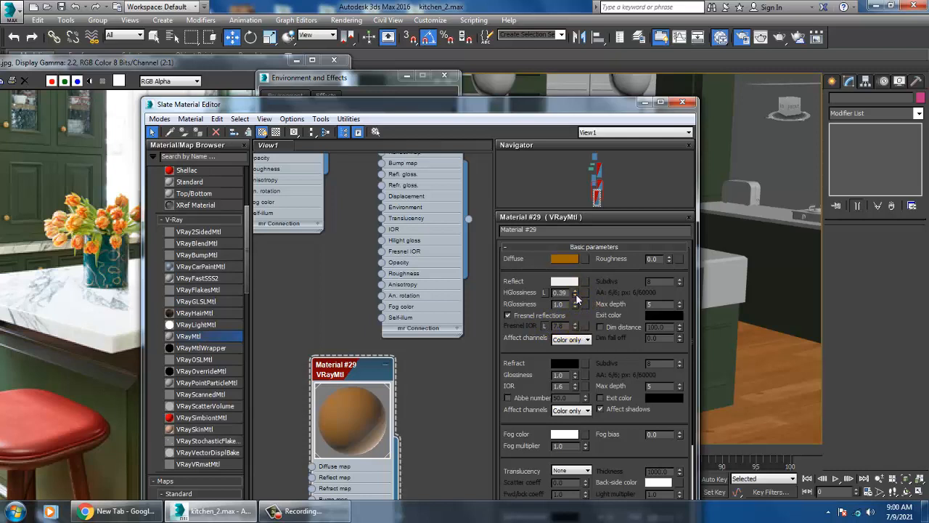
drag(575, 293, 583, 268)
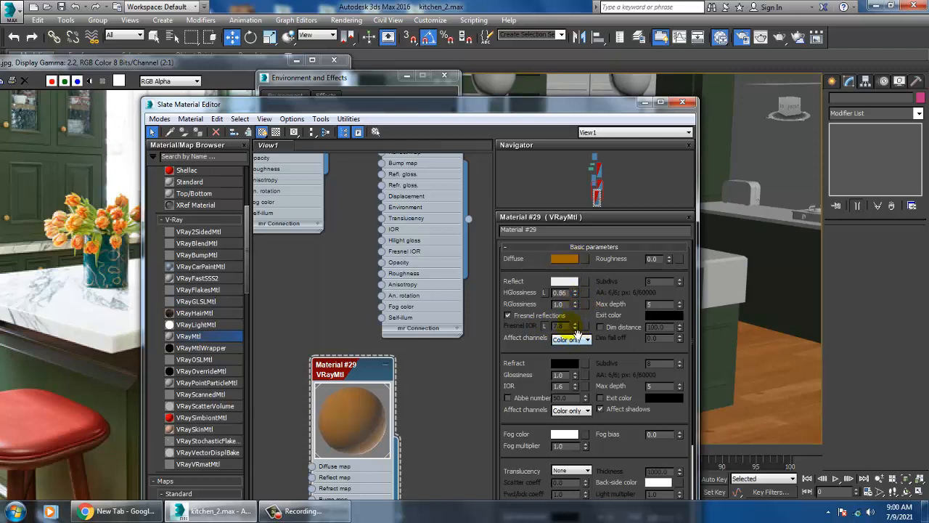
drag(281, 106, 517, 414)
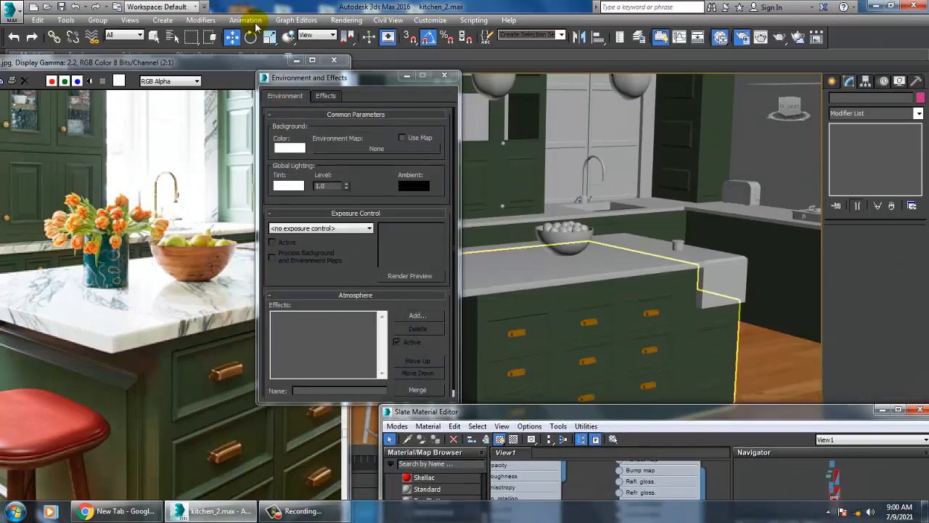
- Frame the upper drawer handle nearest the stools in close-up and render it to check the material
click(518, 334)
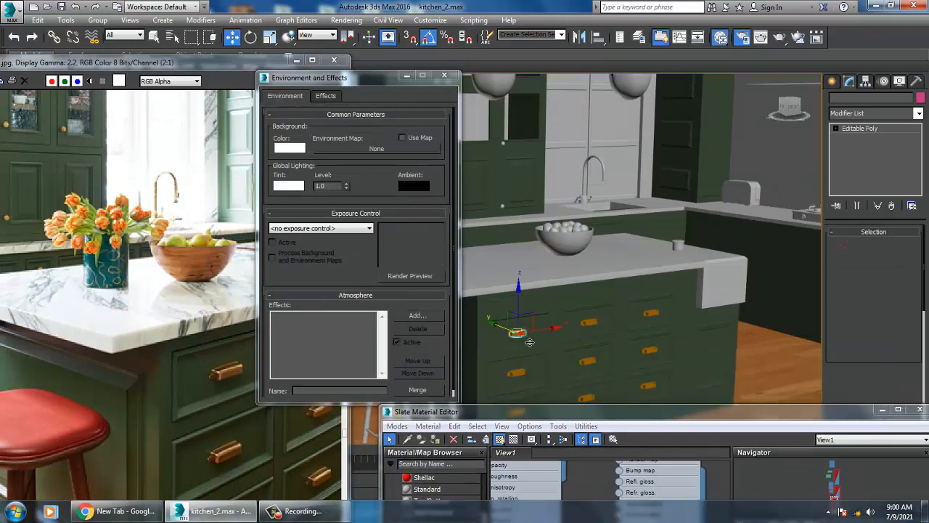
key(z)
scroll(561, 328, down, 6)
middle_drag(562, 324, 566, 294)
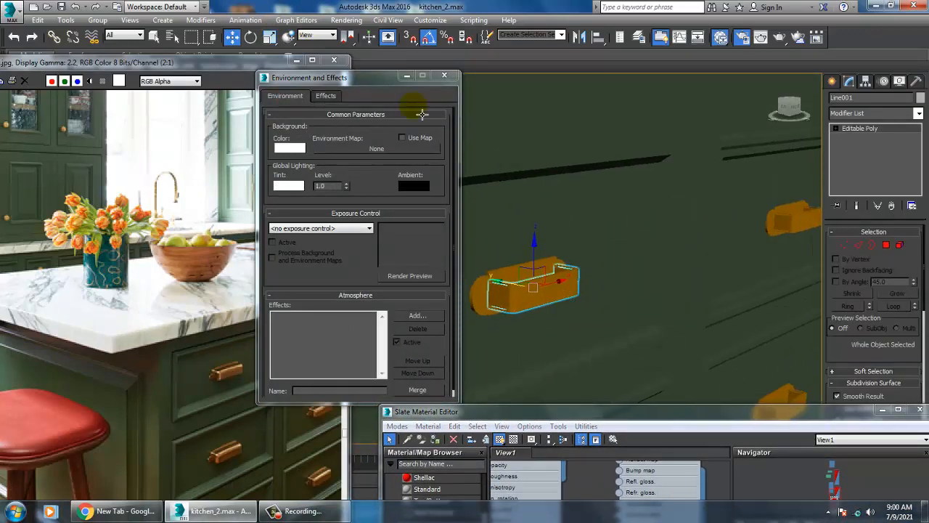
click(349, 20)
click(367, 34)
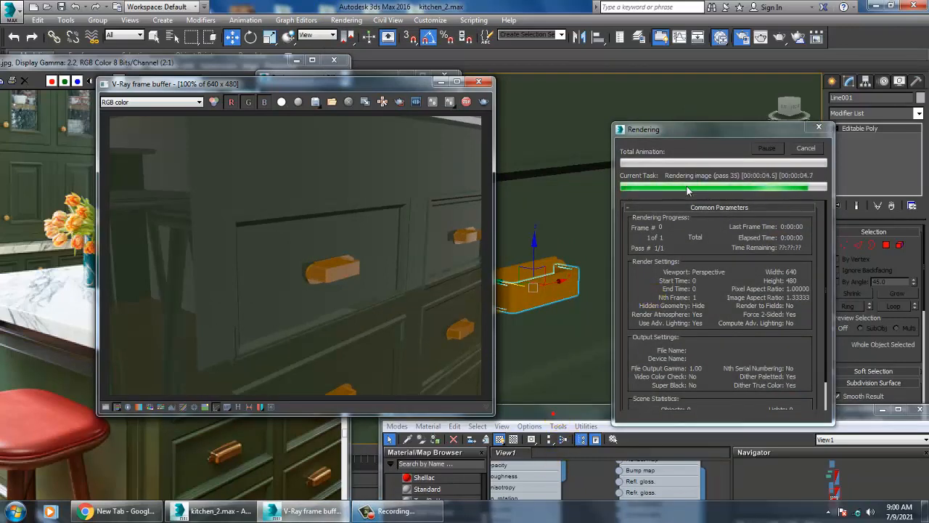
- Set Material #29's highlight glossiness to 0.5 and reflection glossiness to 0, unlock its Fresnel IOR and turn off Fresnel reflections
drag(549, 411, 603, 75)
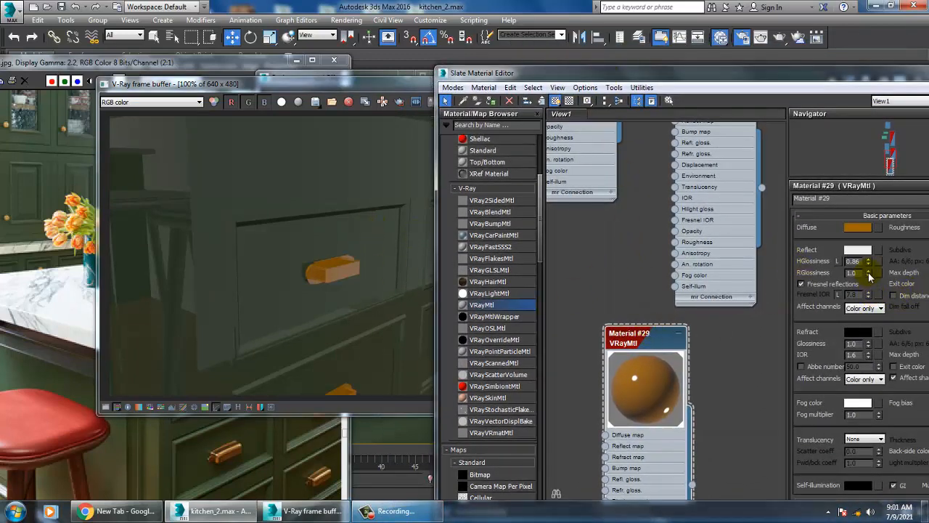
drag(878, 287, 878, 259)
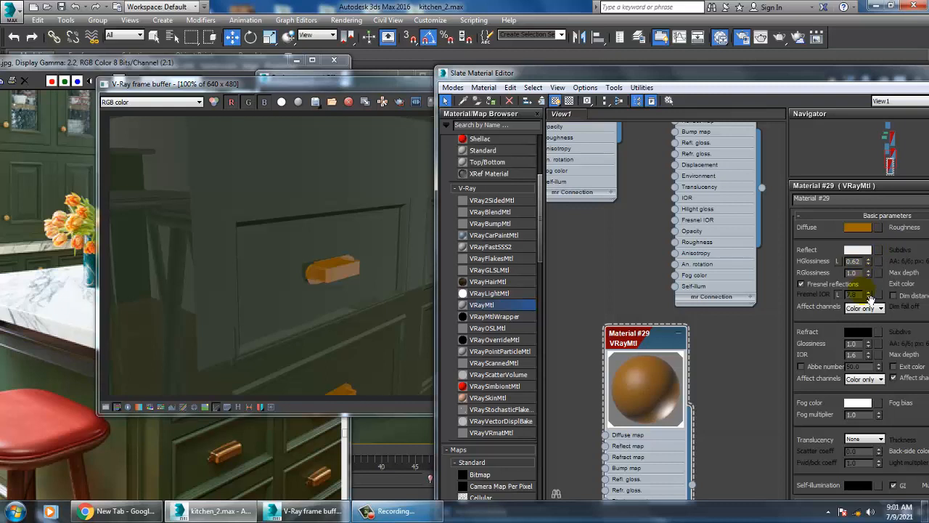
drag(869, 273, 881, 324)
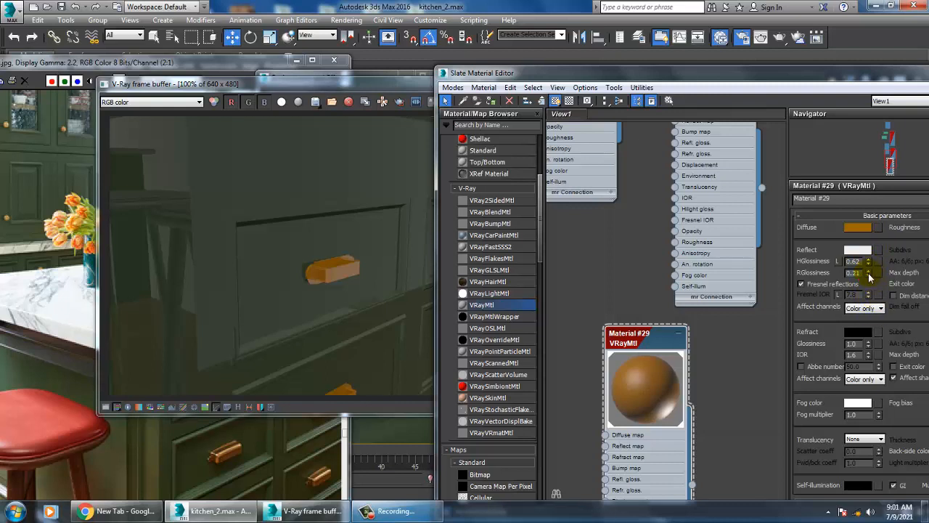
drag(869, 275, 879, 303)
click(837, 295)
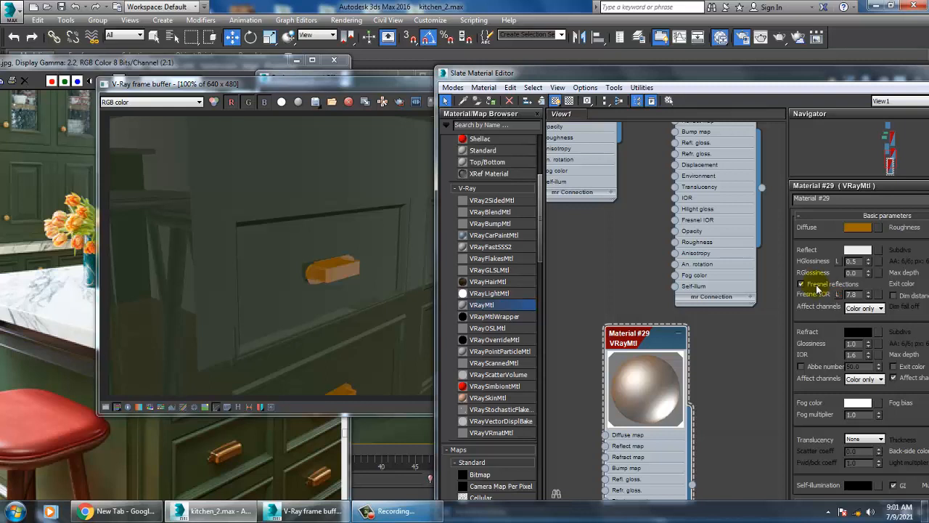
click(817, 288)
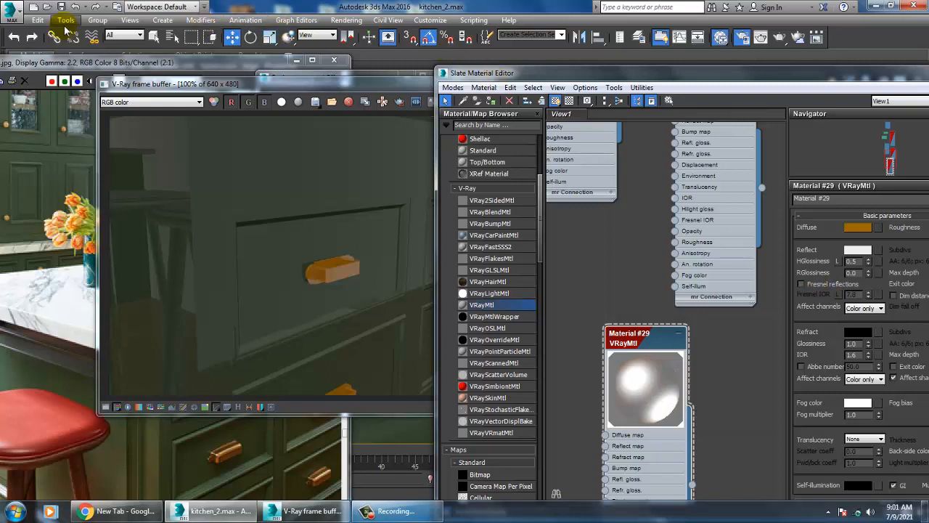
- Render the handle close-up without Fresnel reflections, and stop the render early
click(372, 89)
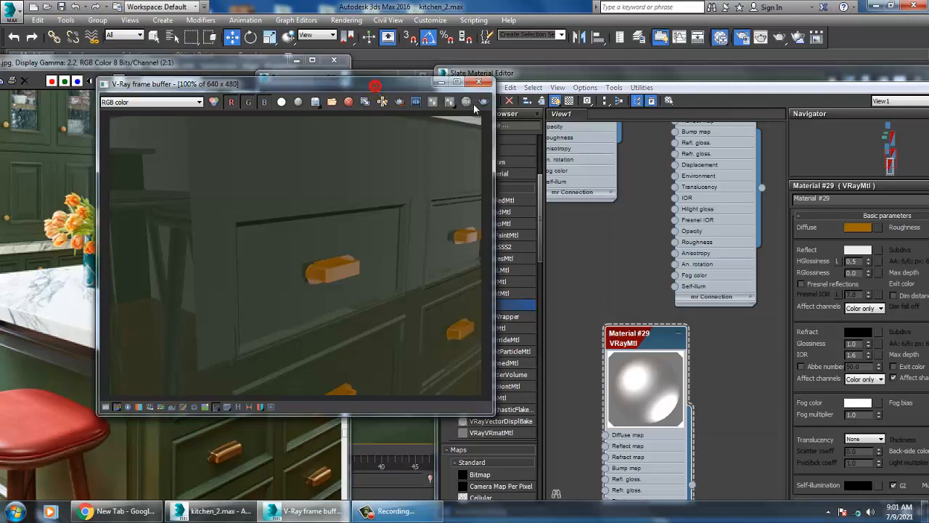
click(483, 103)
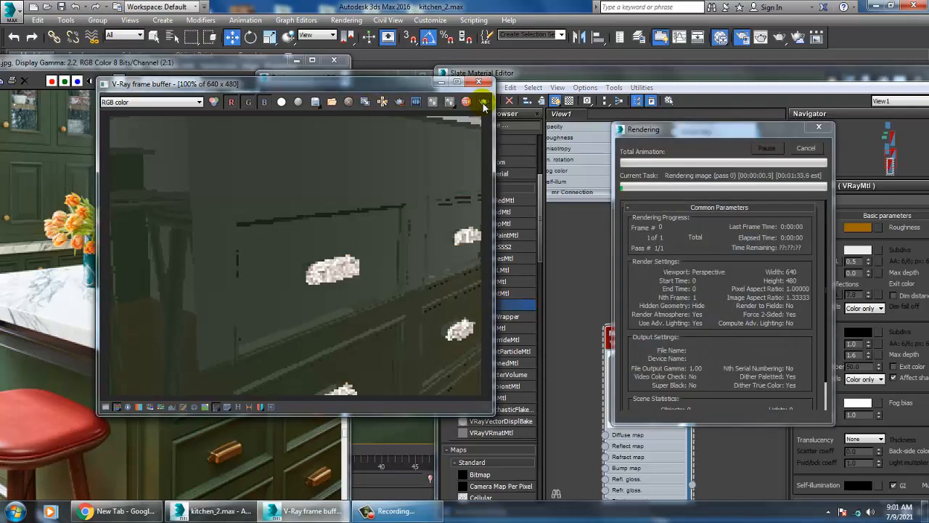
click(807, 148)
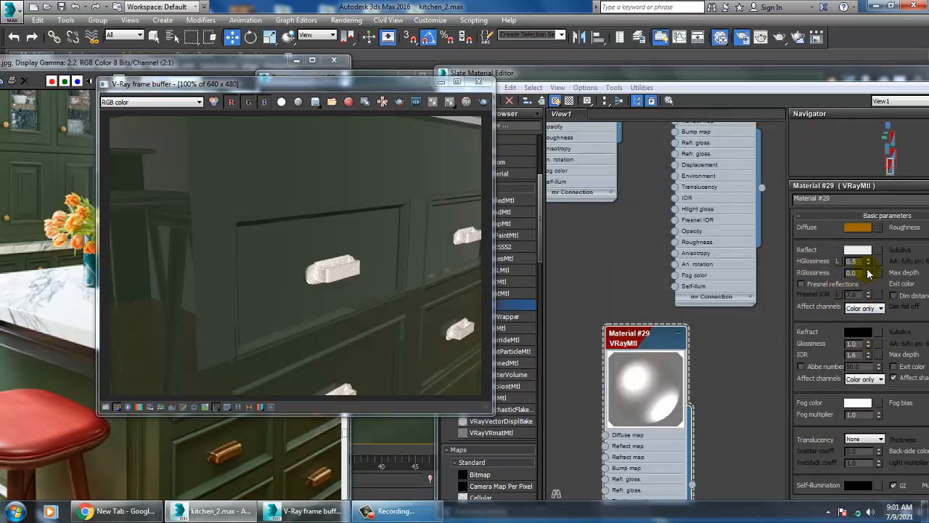
- Set Material #29's reflection glossiness to 0.84 and highlight glossiness to 0, and turn Fresnel reflections back on
drag(868, 272, 878, 296)
drag(871, 234, 872, 227)
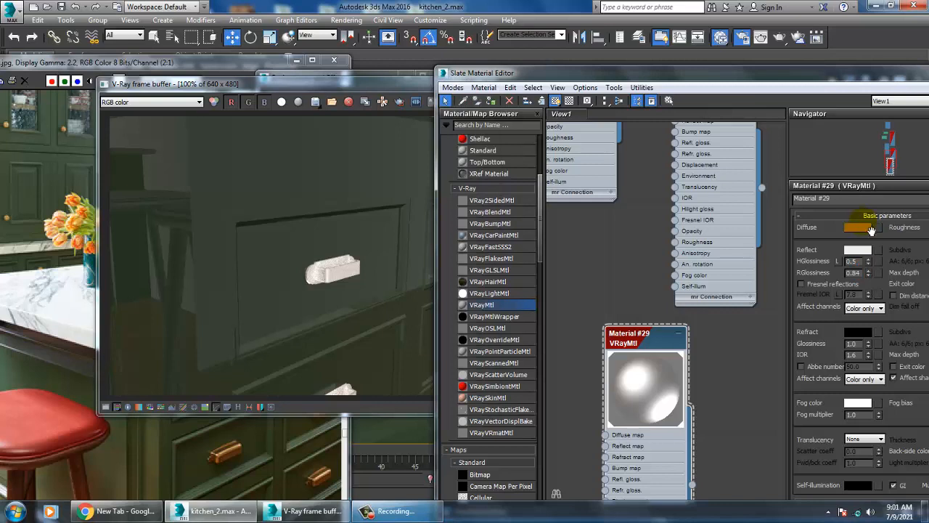
mouse_move(869, 261)
mouse_down()
mouse_move(878, 282)
mouse_move(866, 215)
mouse_up()
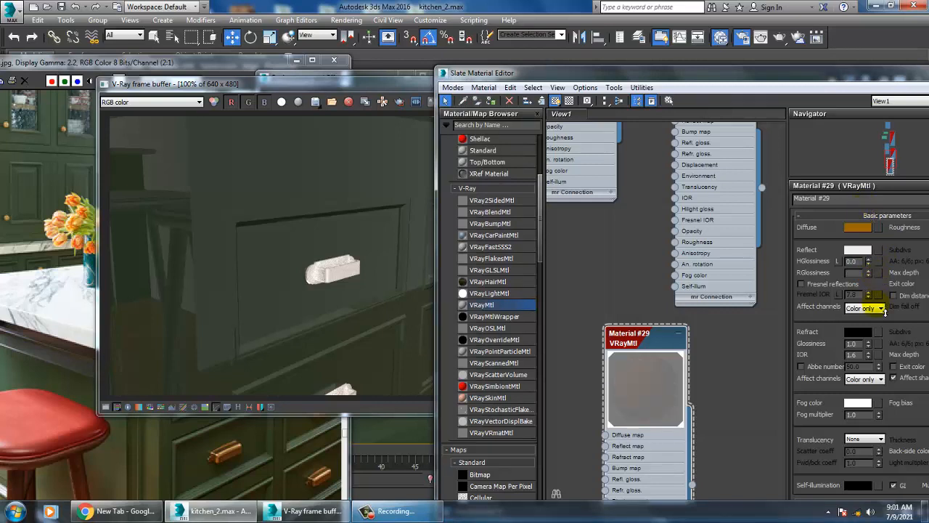
click(801, 284)
click(808, 287)
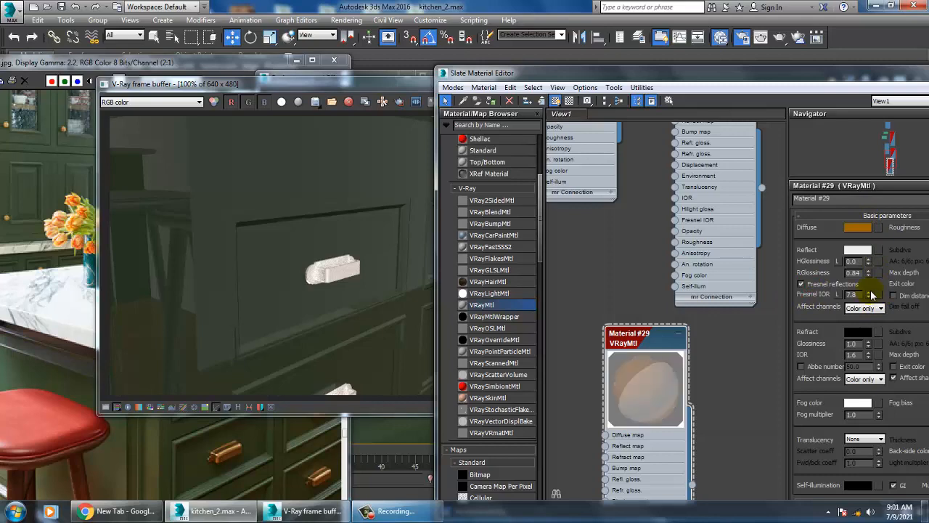
- Render the handle close-up again with the revised glossiness and Fresnel reflections enabled
click(371, 84)
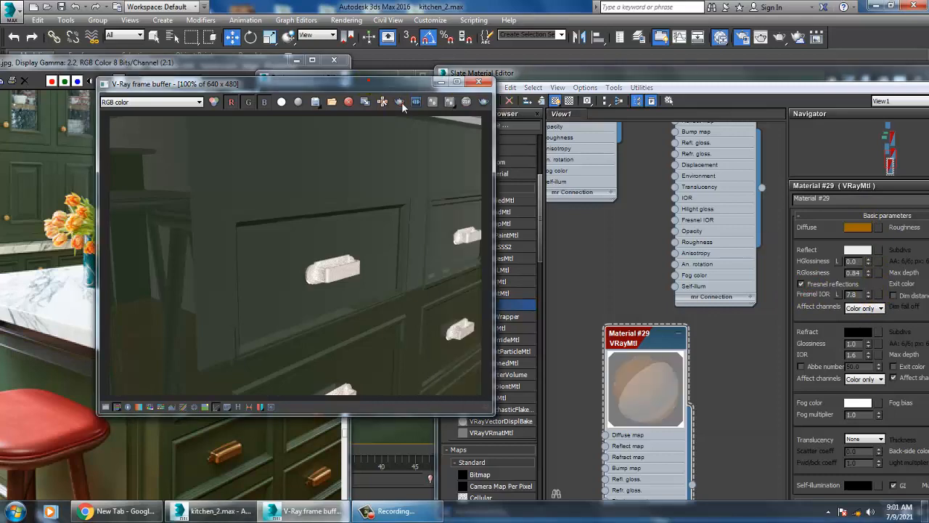
click(485, 102)
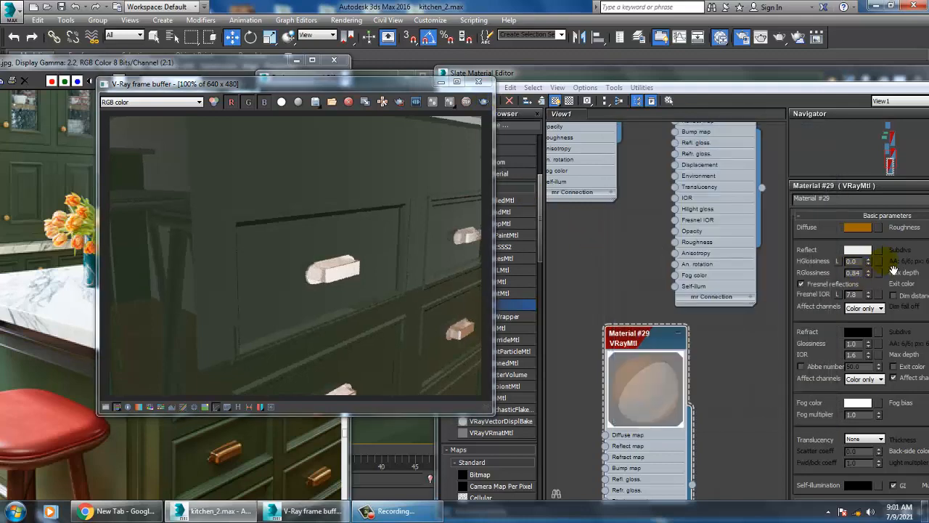
- Set Material #29's highlight glossiness to 0.4 and its Fresnel IOR to 8.9, and test-render the handle close-up
click(821, 265)
text(1)
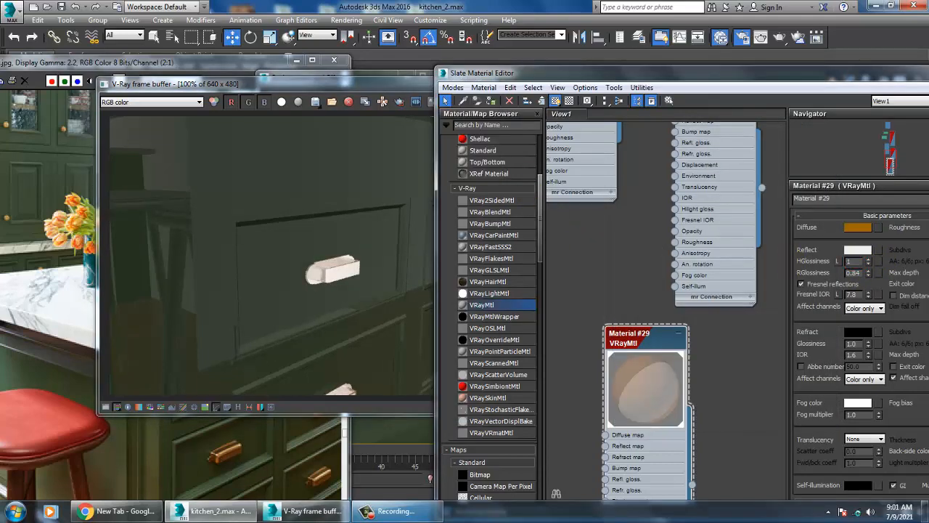
key(Return)
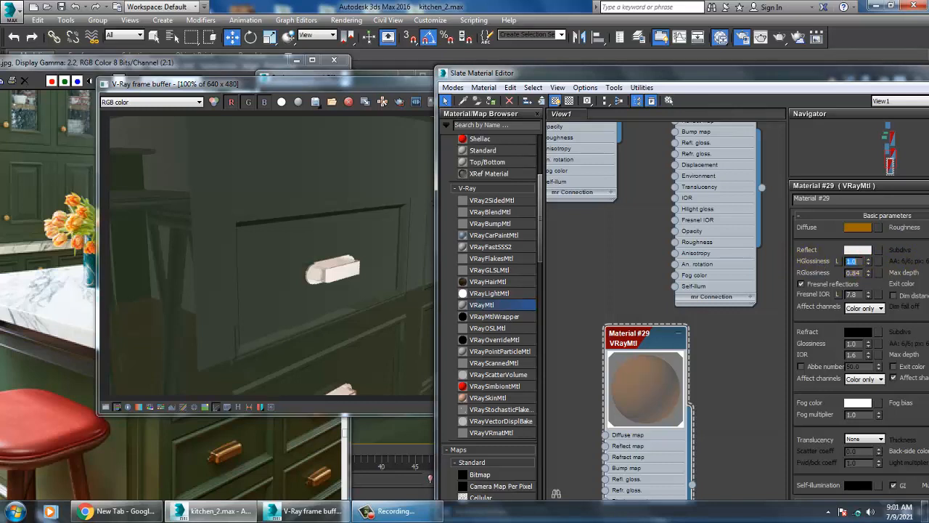
click(860, 274)
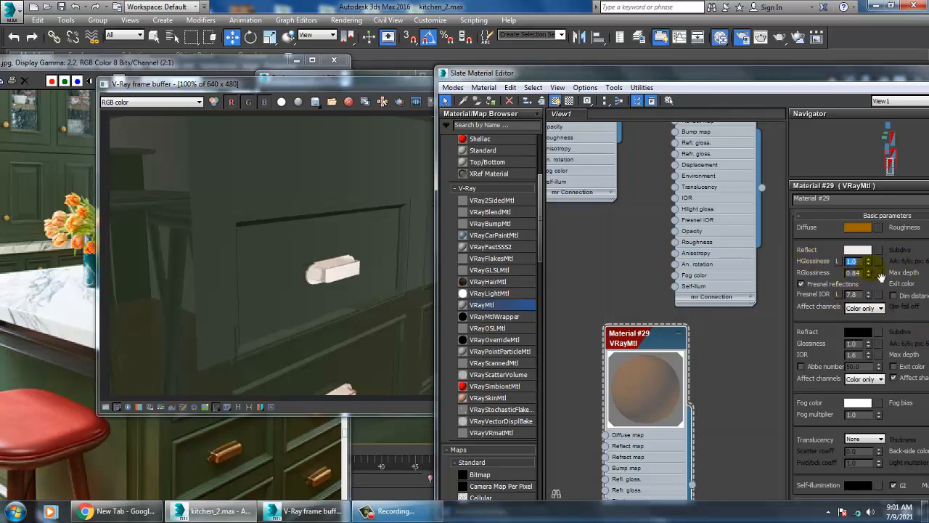
text(0.4)
key(Return)
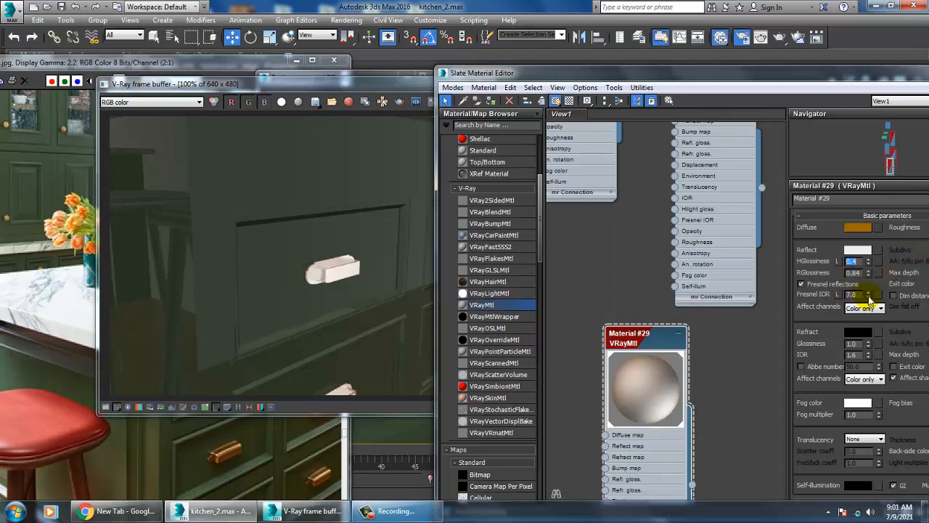
mouse_move(869, 298)
mouse_down()
mouse_move(880, 333)
mouse_move(877, 303)
mouse_up()
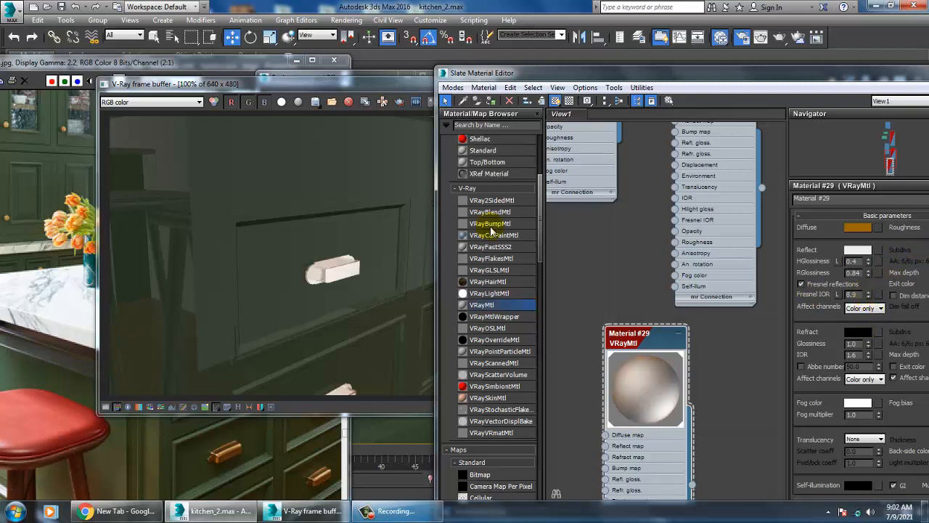
click(244, 85)
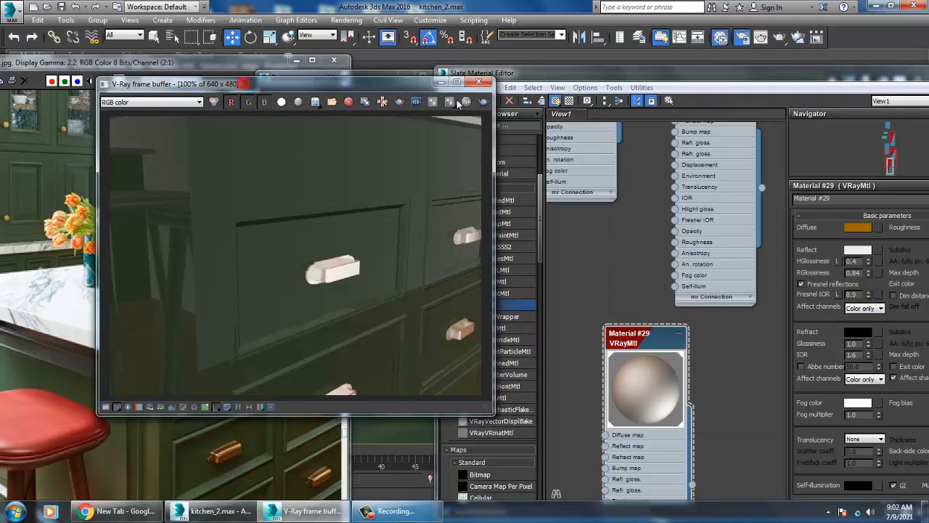
click(481, 102)
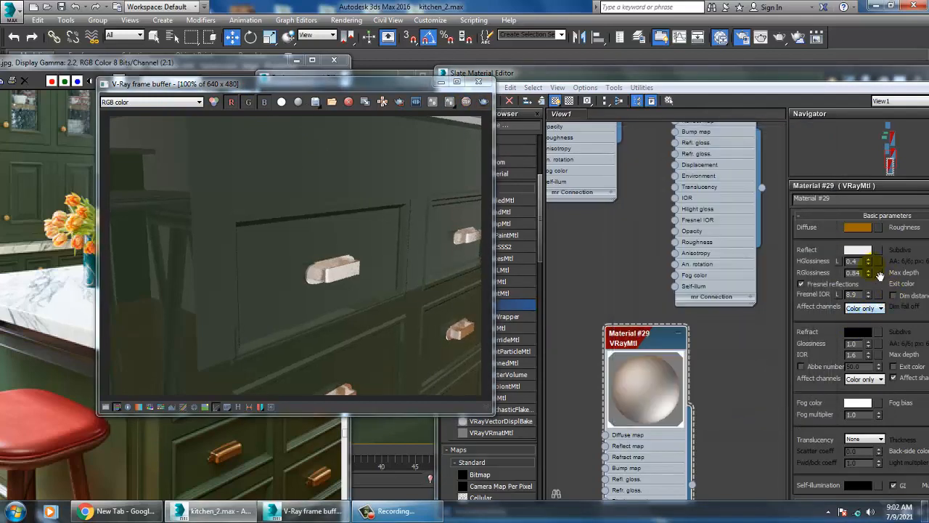
- Set Material #29's reflection glossiness to 0.38 and highlight glossiness to 0.62, and lock its Fresnel IOR
drag(869, 274, 879, 309)
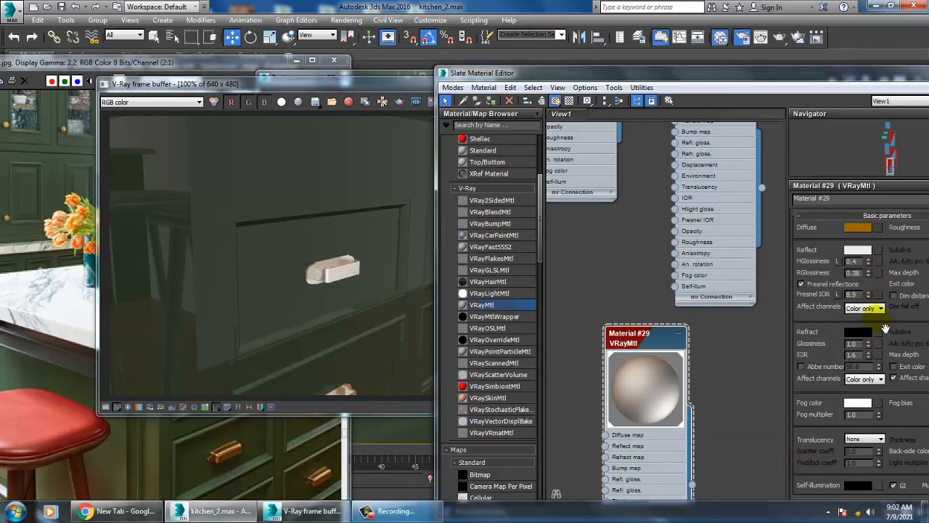
click(838, 294)
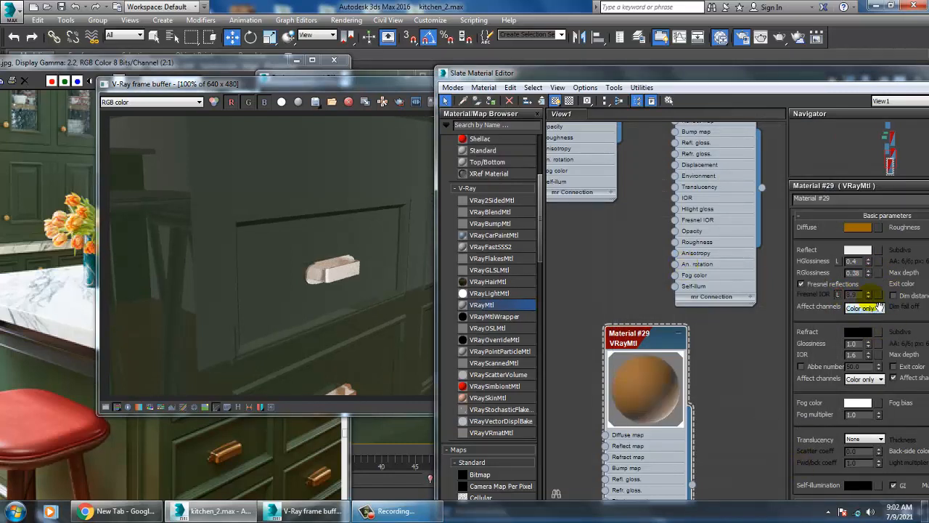
click(867, 260)
click(868, 262)
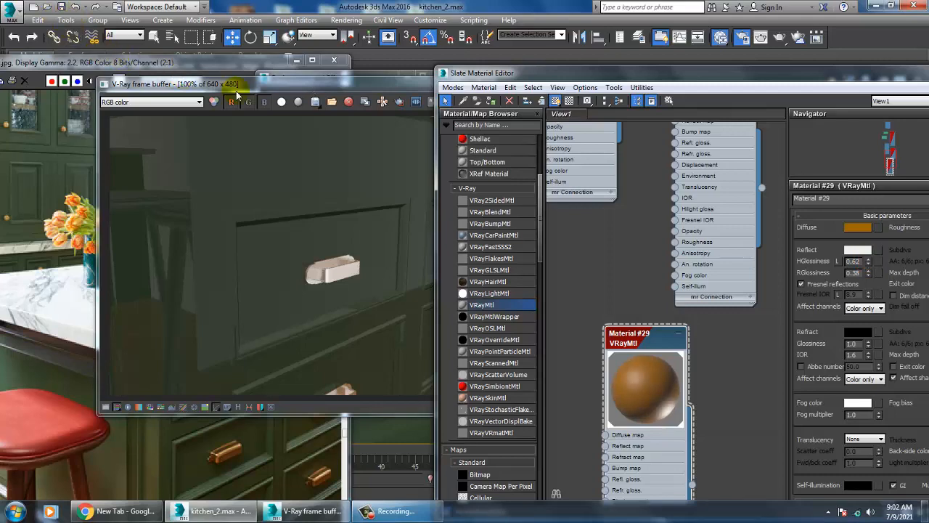
- Render the handle close-up with the locked Fresnel IOR, and stop the render early
double_click(308, 82)
click(485, 100)
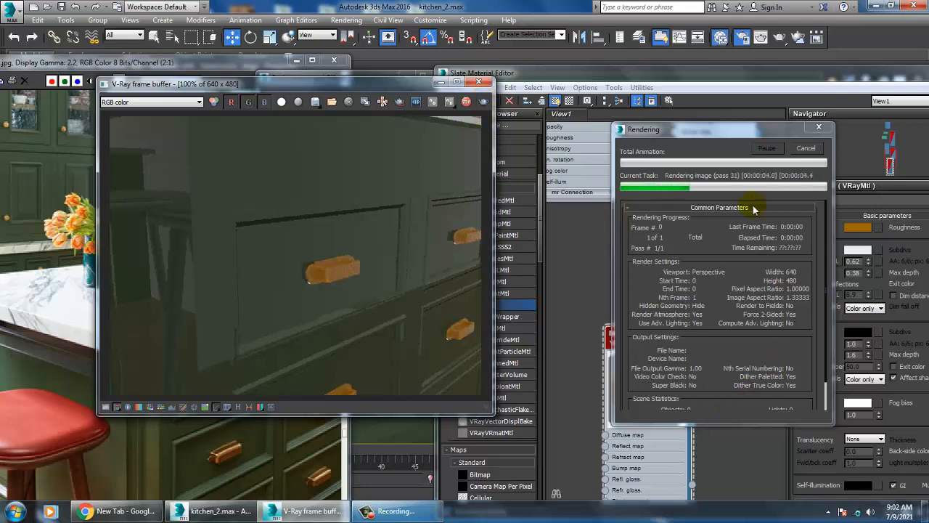
click(806, 149)
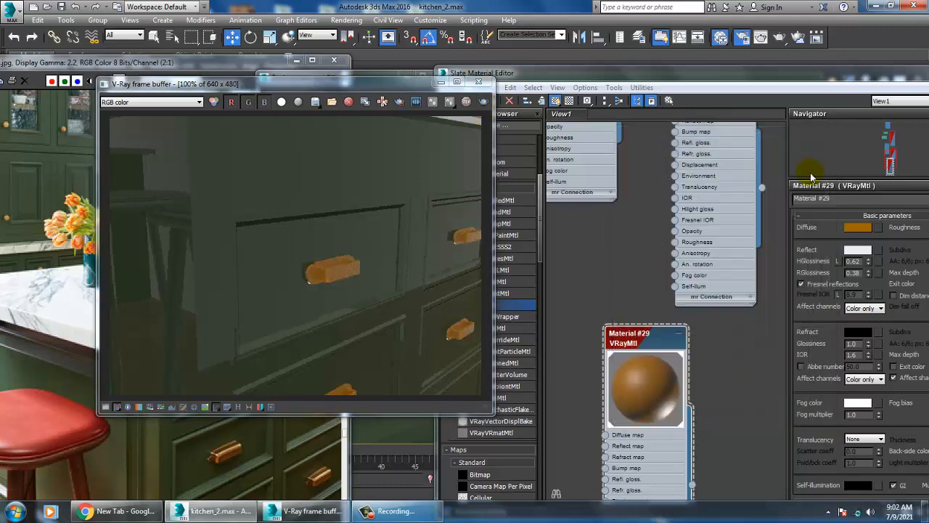
- Unlock Material #29's Fresnel IOR and set it to 6.5, set highlight glossiness to 0.72, and run a short test render
click(867, 298)
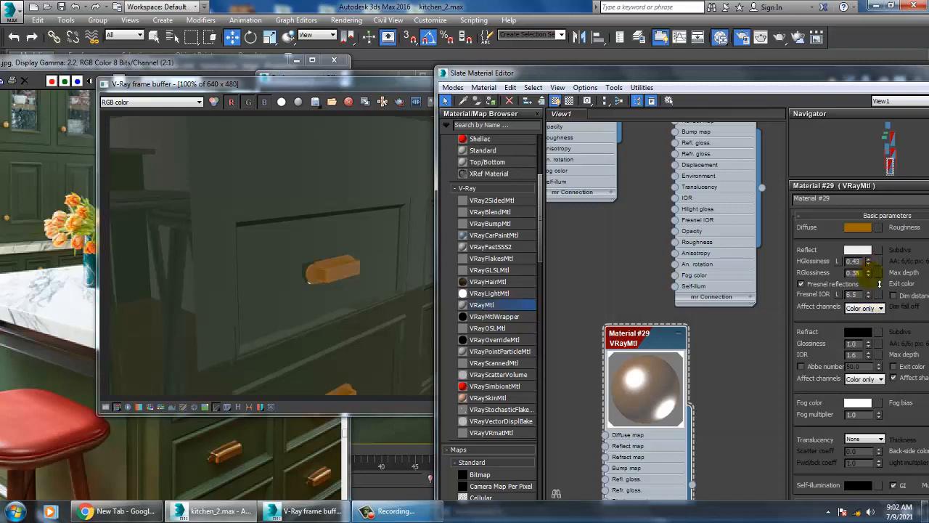
drag(879, 284, 878, 267)
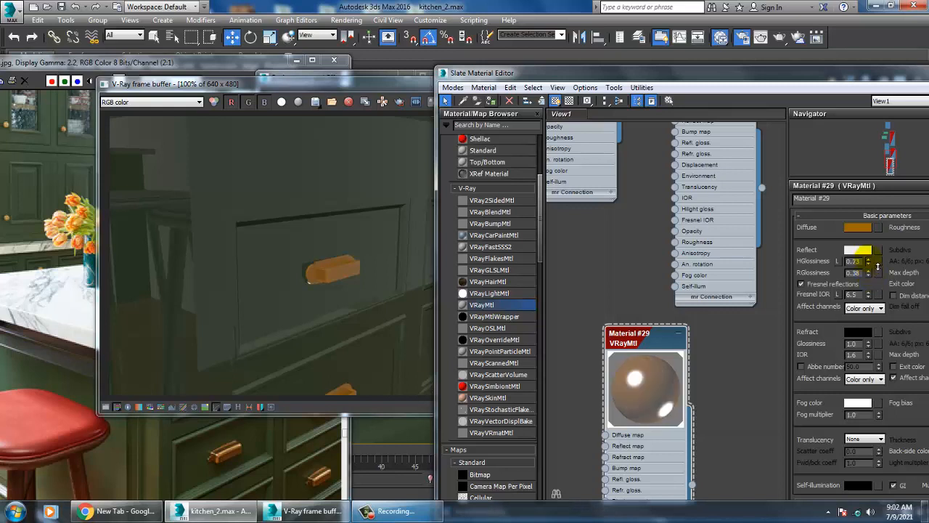
click(342, 79)
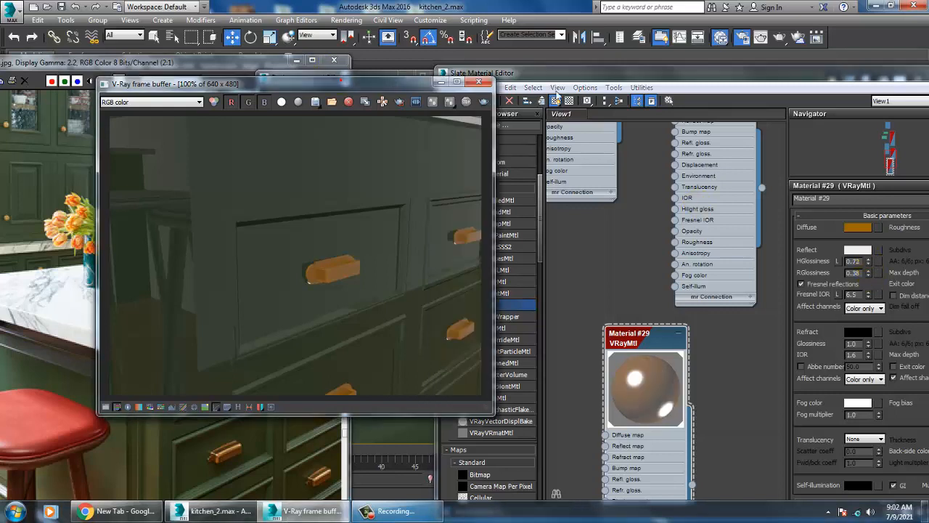
click(483, 101)
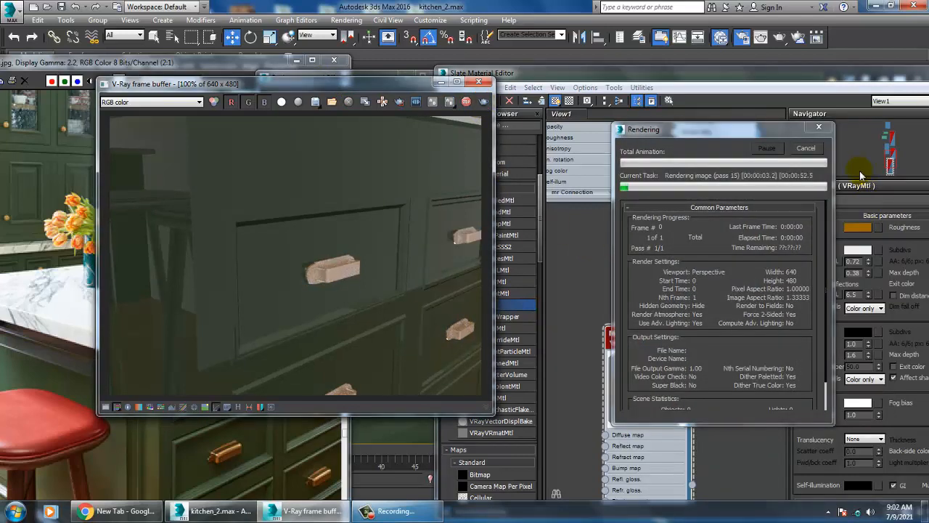
click(819, 127)
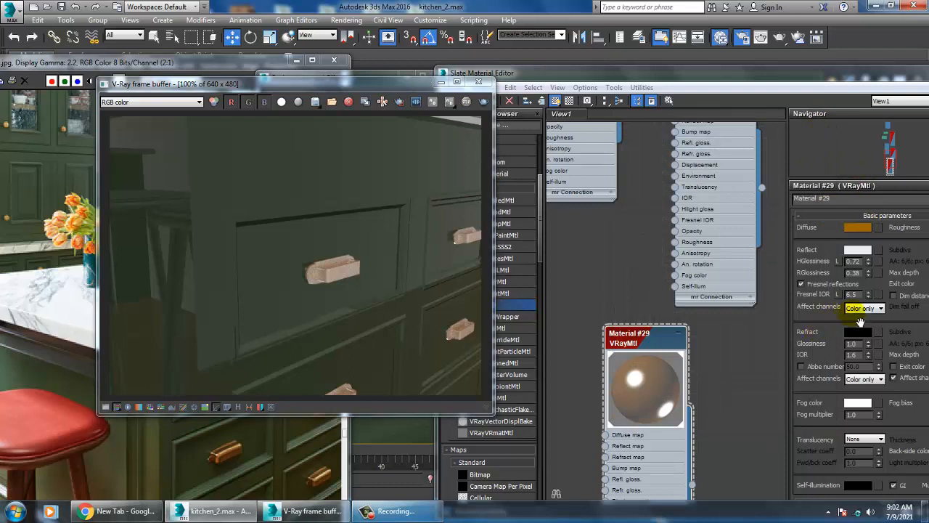
- Set Material #29's highlight glossiness to 0.76 and render the handle close-up again
mouse_move(869, 263)
mouse_down()
mouse_move(877, 257)
mouse_move(870, 268)
mouse_up()
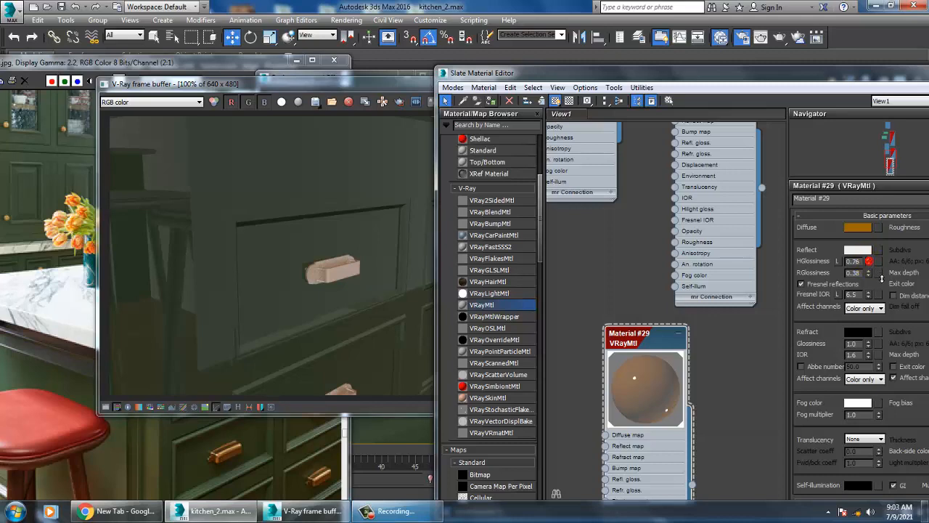
drag(434, 101, 495, 102)
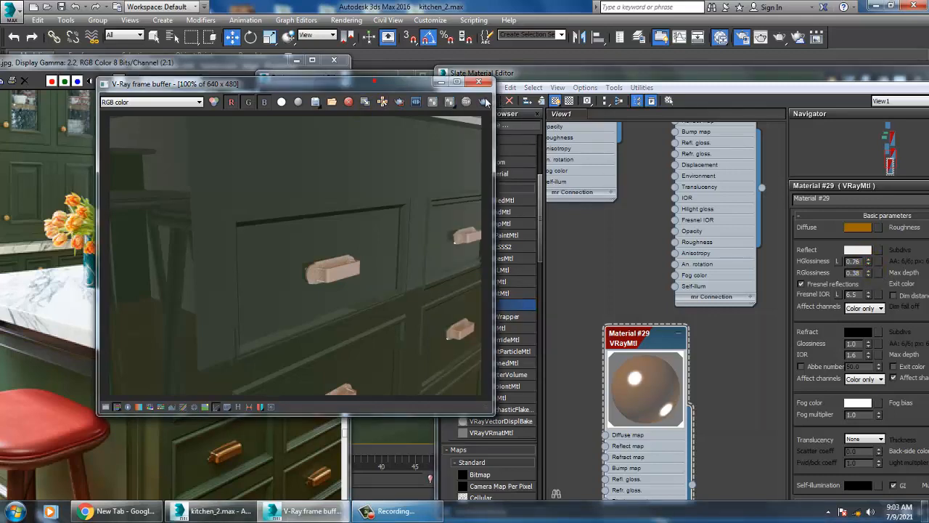
click(484, 101)
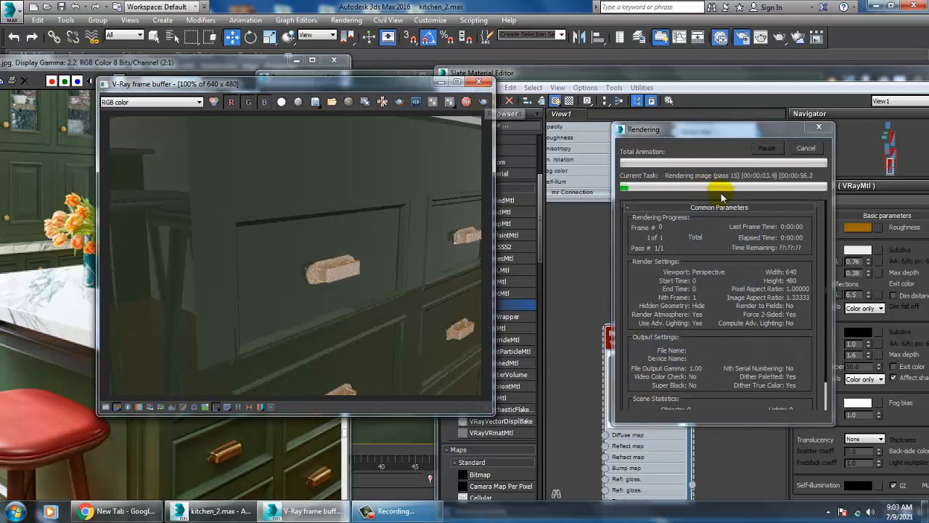
- Lock Material #29's Fresnel IOR with highlight glossiness at 0.47, and run a short test render of the handles
click(848, 291)
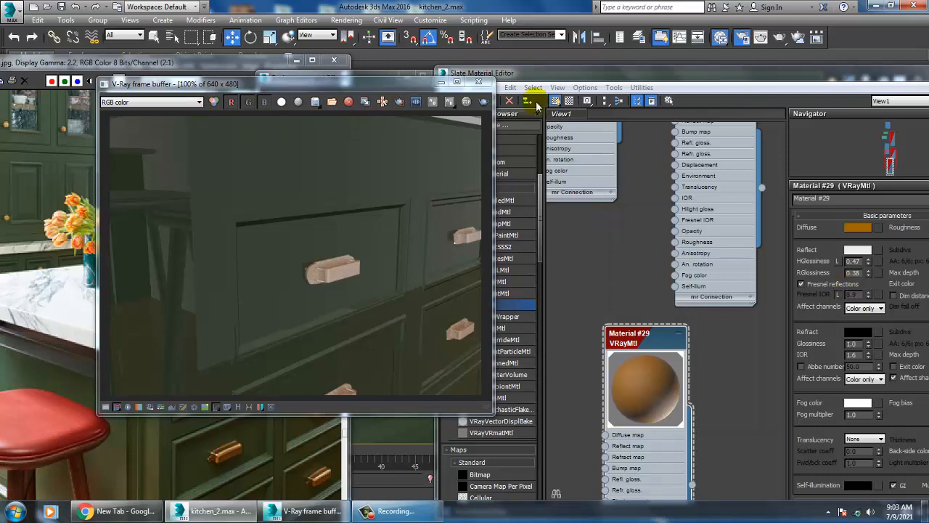
click(484, 102)
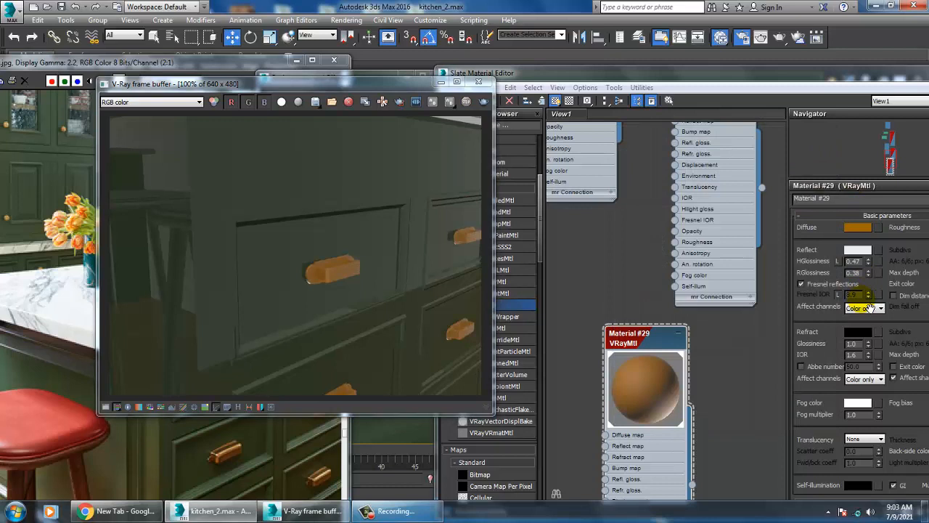
click(823, 129)
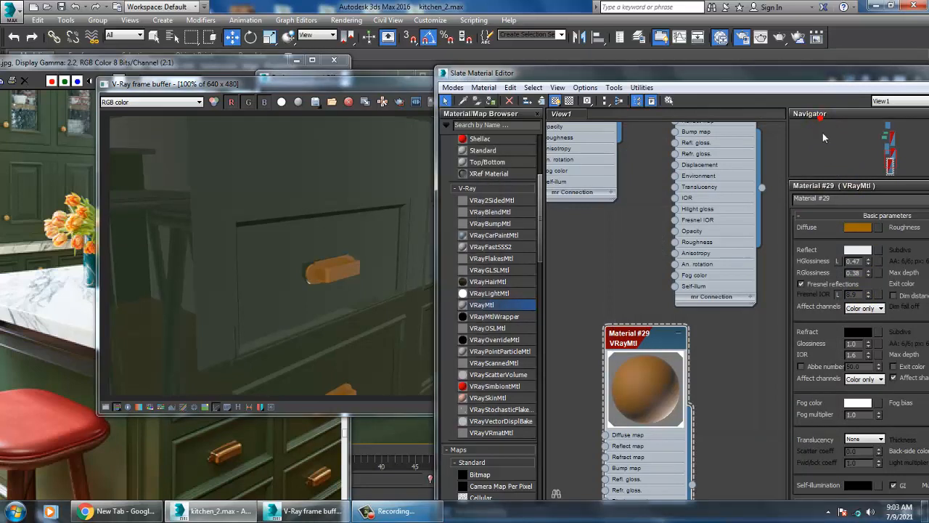
- Set Material #29's reflection glossiness to 0.85, highlight glossiness to 0.45 and unlocked Fresnel IOR to 5.5, and test-render the handles
click(869, 268)
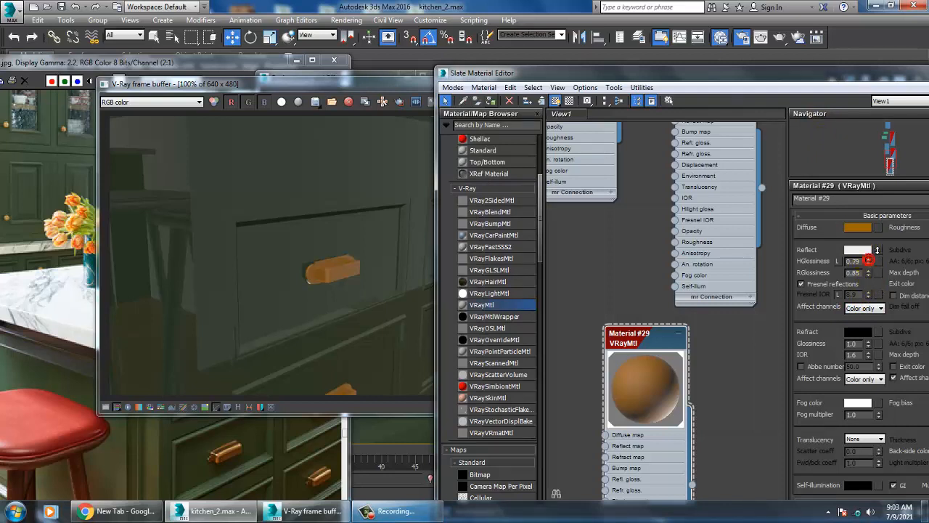
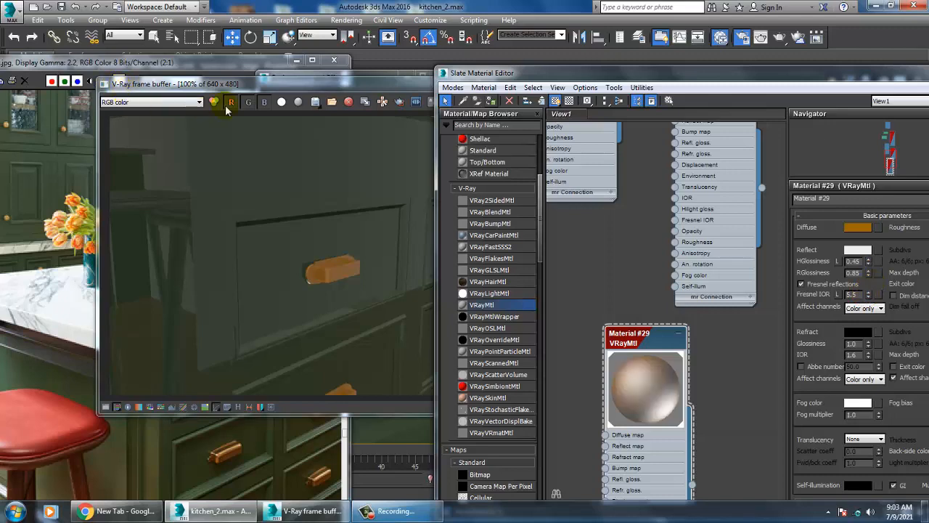
click(401, 83)
click(484, 103)
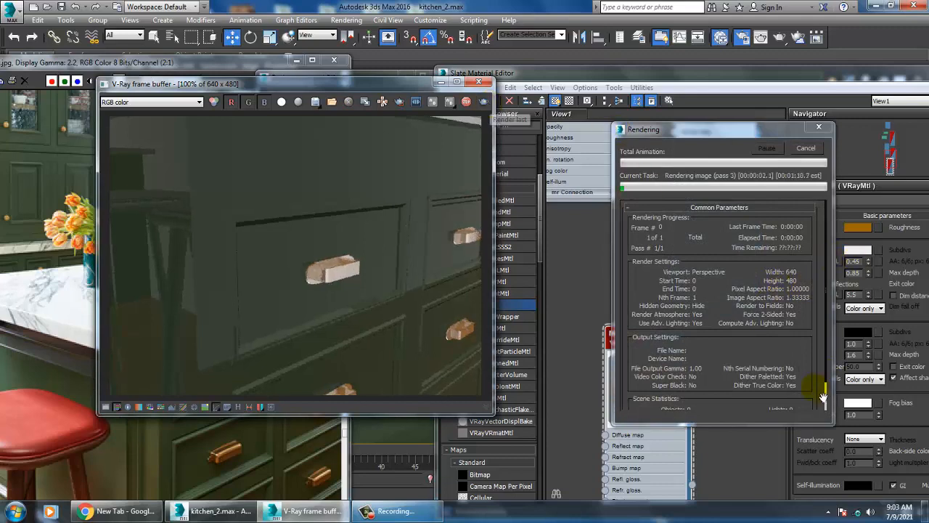
- Lower Material #29's Fresnel IOR to 3.3 and render the handle close-up again
click(869, 298)
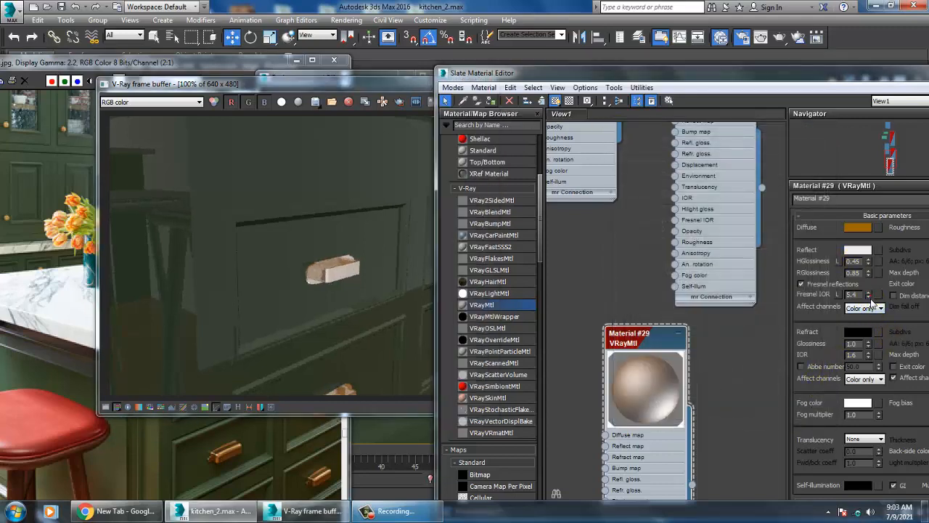
drag(881, 315, 875, 313)
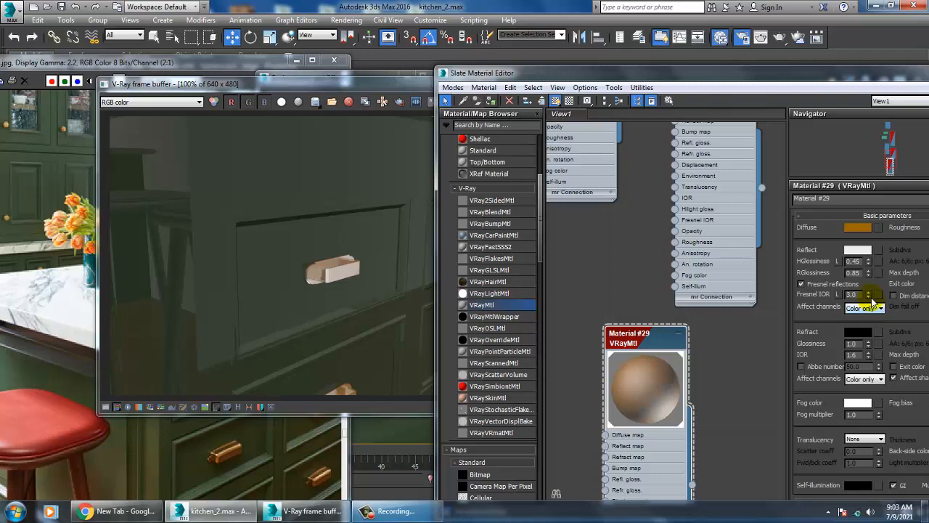
mouse_move(869, 295)
mouse_down()
mouse_move(879, 310)
mouse_move(879, 295)
mouse_move(869, 299)
mouse_up()
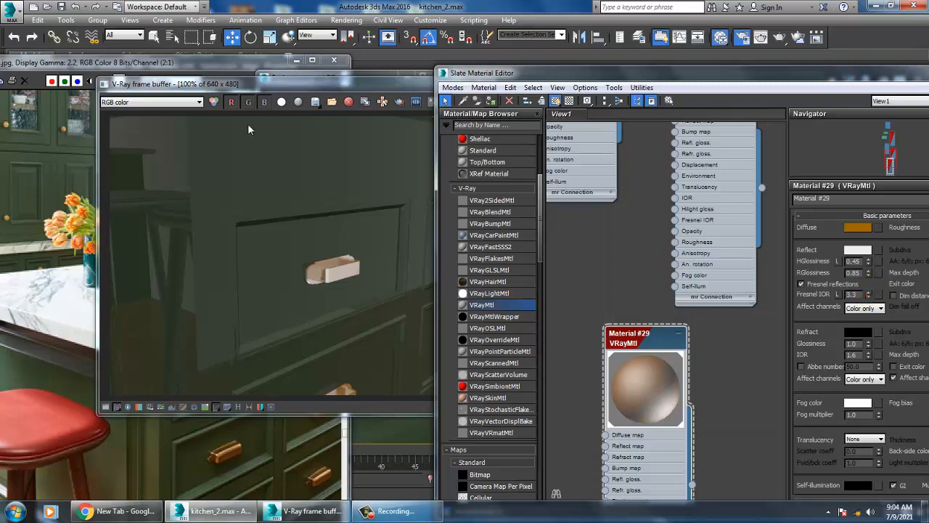
click(323, 85)
click(485, 102)
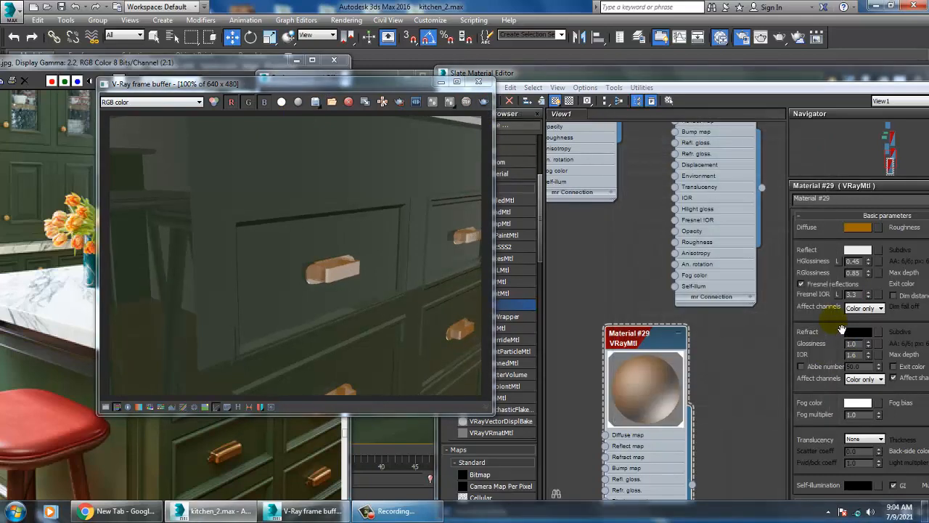
- Set Material #29's Fresnel IOR to 2.4
click(868, 295)
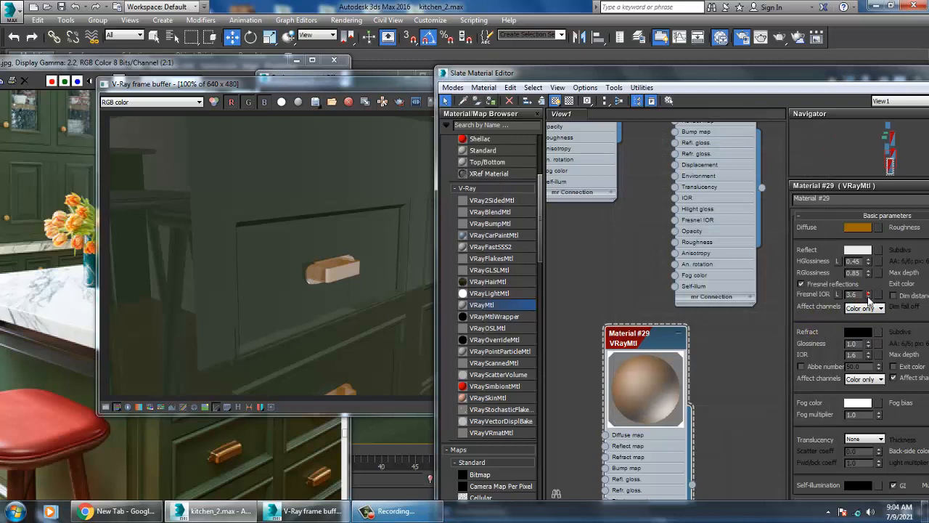
click(868, 298)
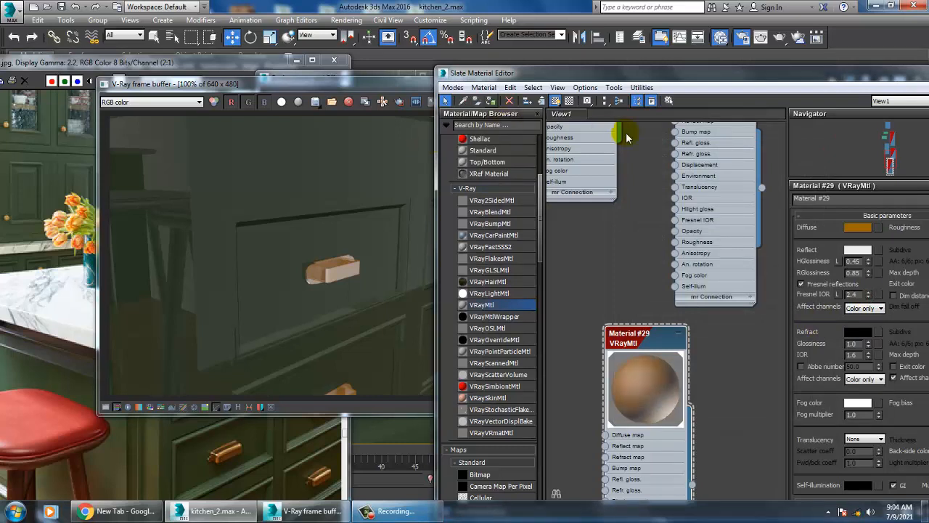
- Close the render window and the environment settings, minimize the material editor, and bring the whole kitchen into view
click(378, 87)
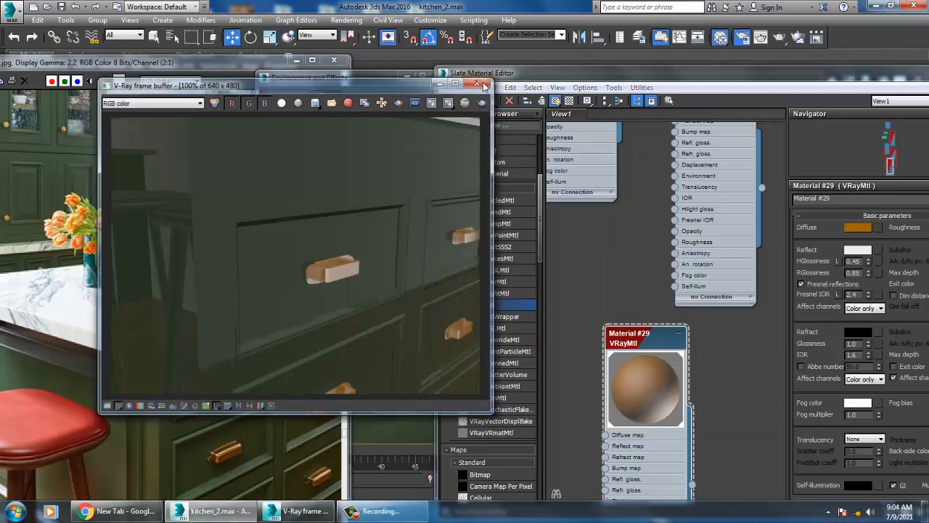
click(485, 86)
click(344, 77)
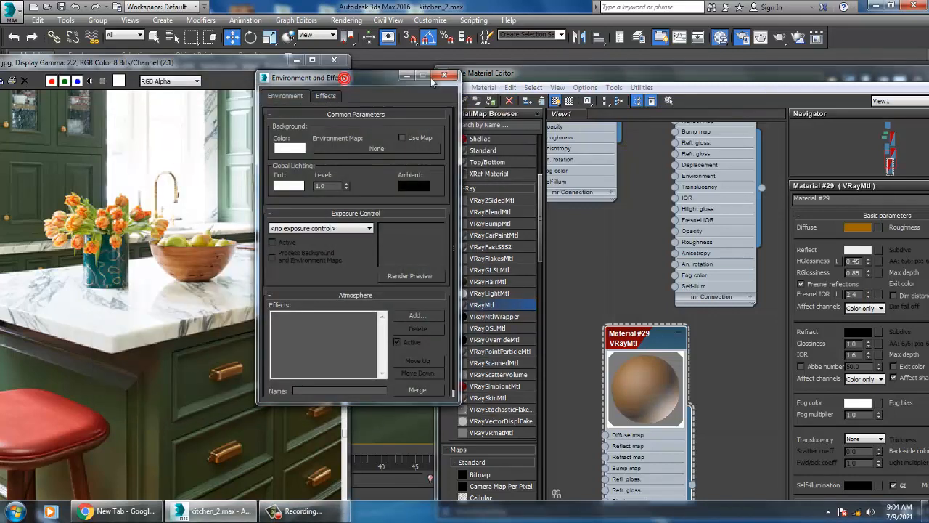
click(444, 76)
drag(849, 75, 345, 483)
scroll(669, 317, down, 8)
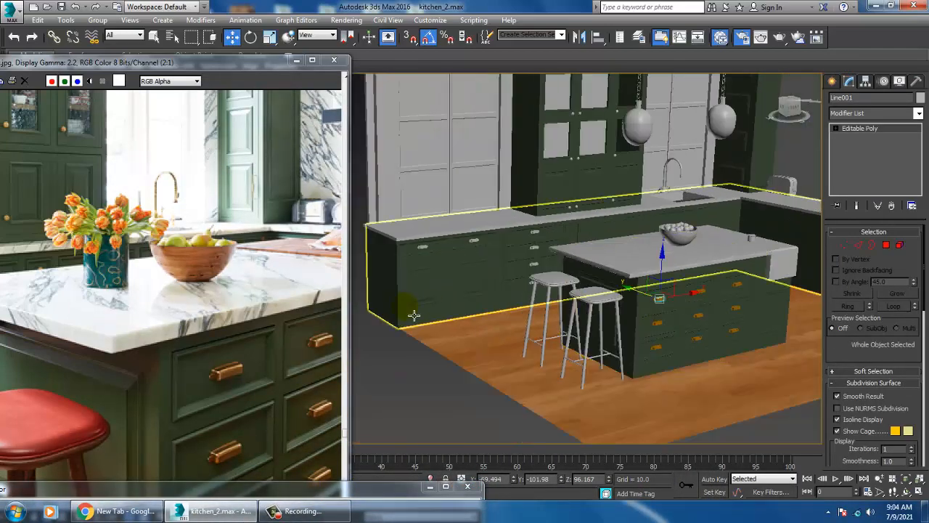
- Select the handles of the two upper drawers at the window end of the back counter
drag(258, 273, 277, 285)
scroll(508, 264, up, 10)
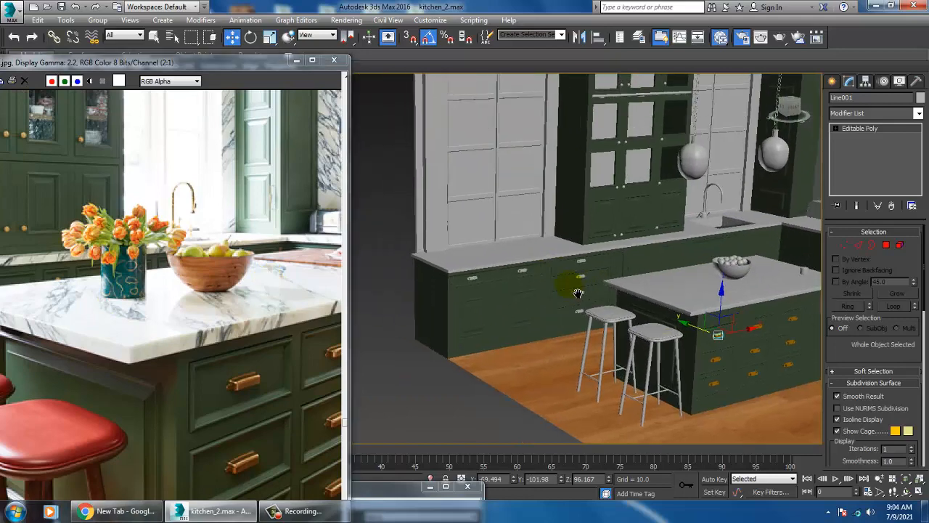
click(515, 273)
ctrl+click(529, 266)
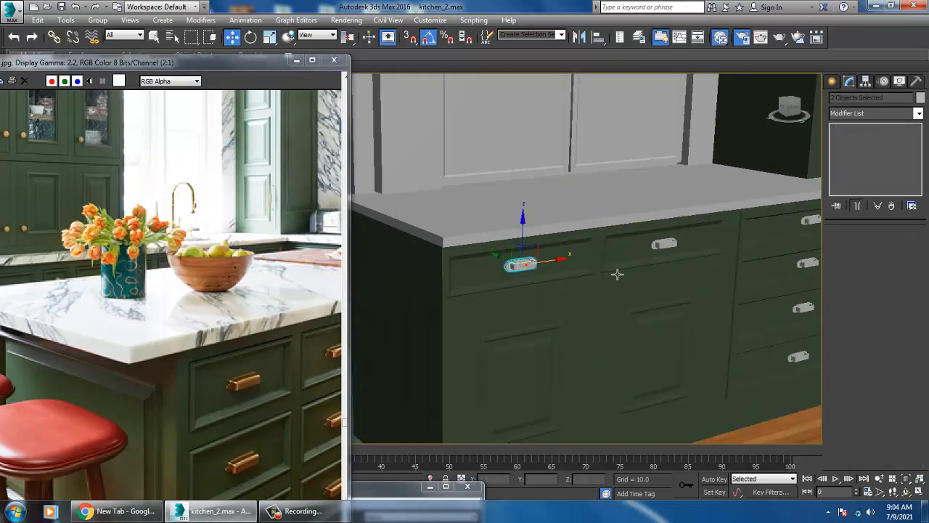
middle_drag(565, 276, 498, 284)
scroll(508, 281, up, 1)
ctrl+click(612, 254)
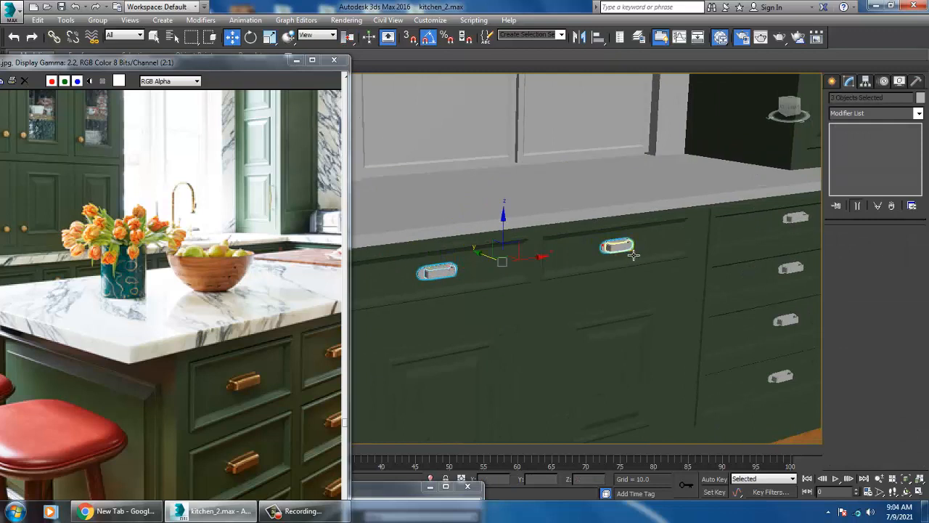
ctrl+click(629, 250)
- Add the handles of the back counter's stack of four drawers to the selection
middle_drag(715, 251, 618, 260)
scroll(683, 244, up, 2)
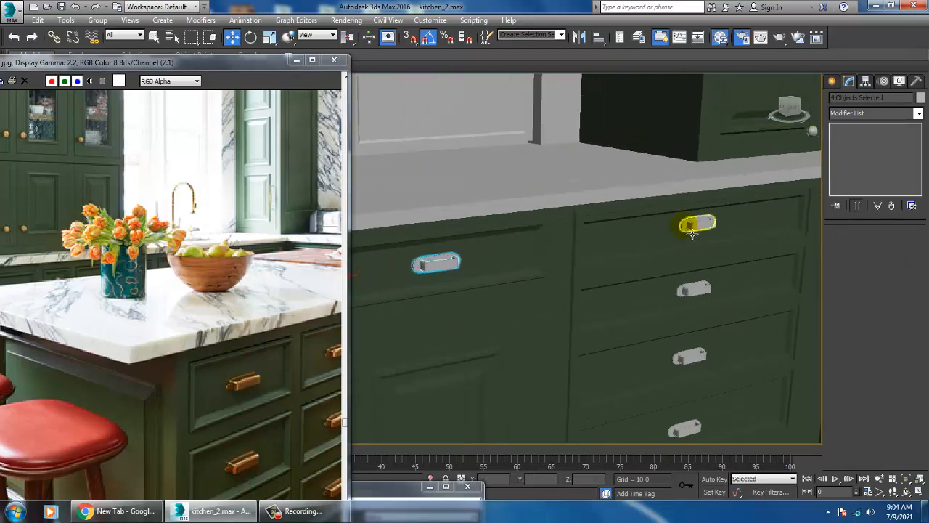
ctrl+click(695, 234)
ctrl+click(702, 225)
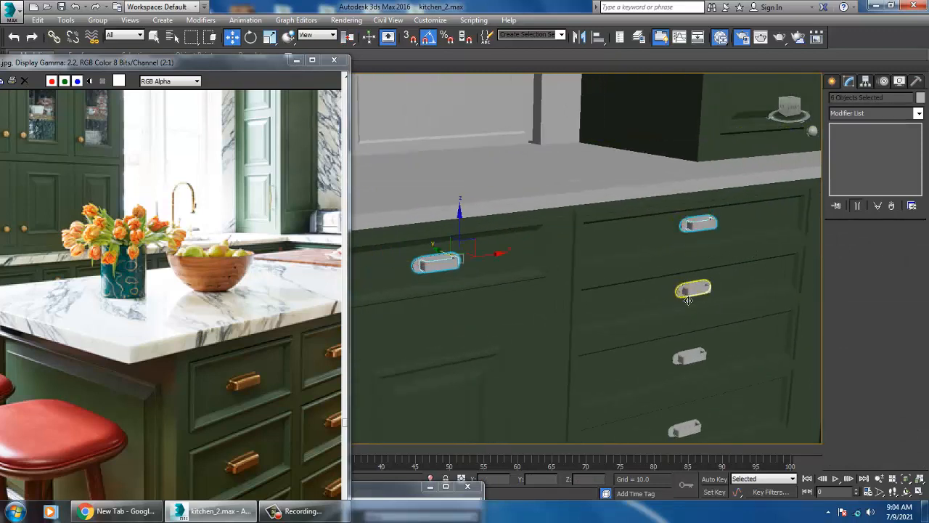
ctrl+click(693, 289)
ctrl+click(698, 293)
ctrl+click(680, 367)
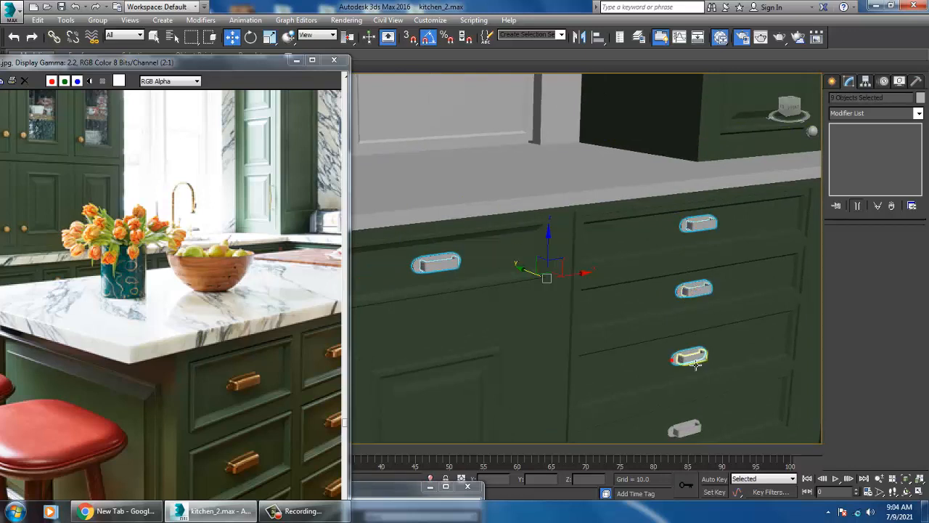
ctrl+click(690, 362)
ctrl+click(688, 432)
ctrl+click(697, 430)
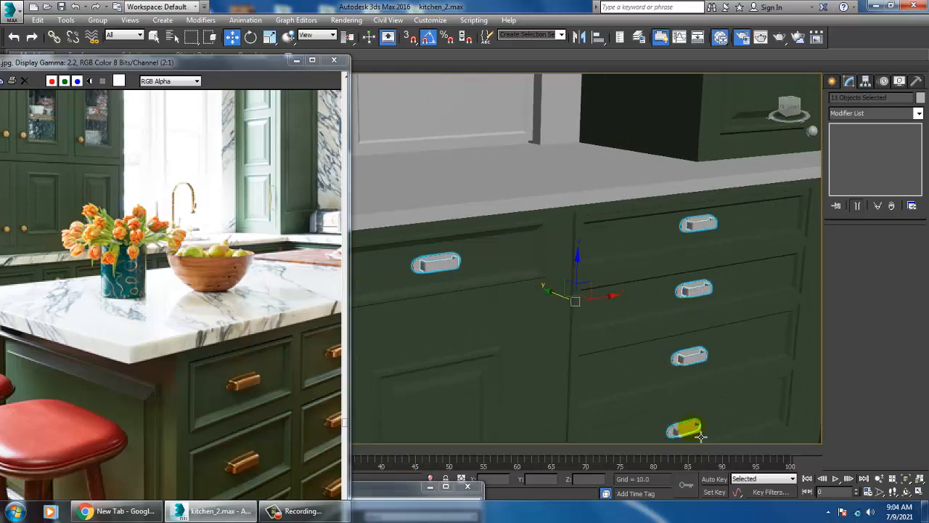
- Add the nine round knobs on the tall cabinet's glass doors to the selection
middle_drag(636, 311, 607, 317)
scroll(700, 292, down, 8)
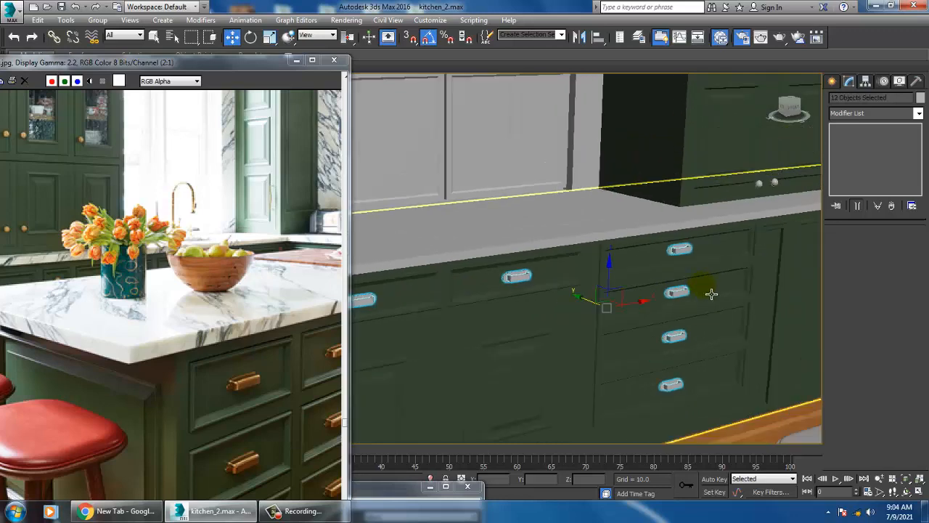
middle_drag(628, 262, 534, 276)
scroll(534, 277, up, 7)
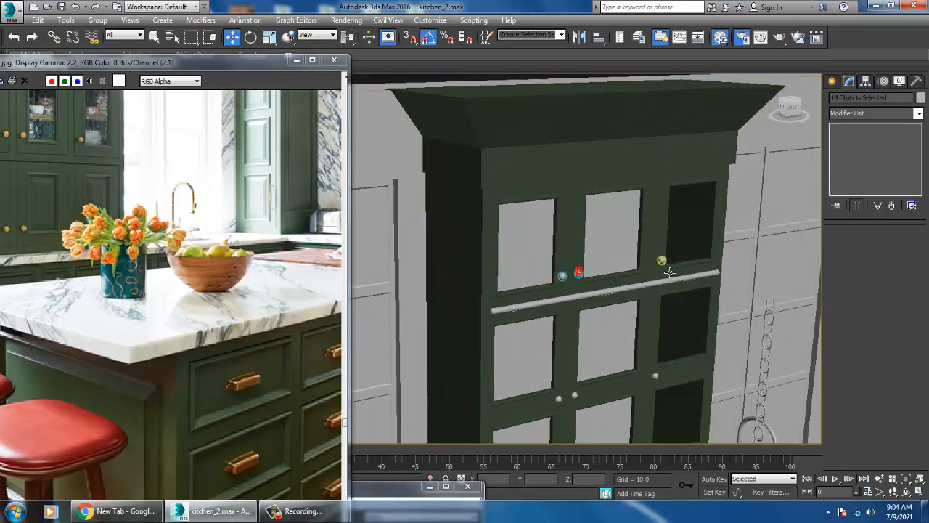
middle_drag(670, 276, 659, 200)
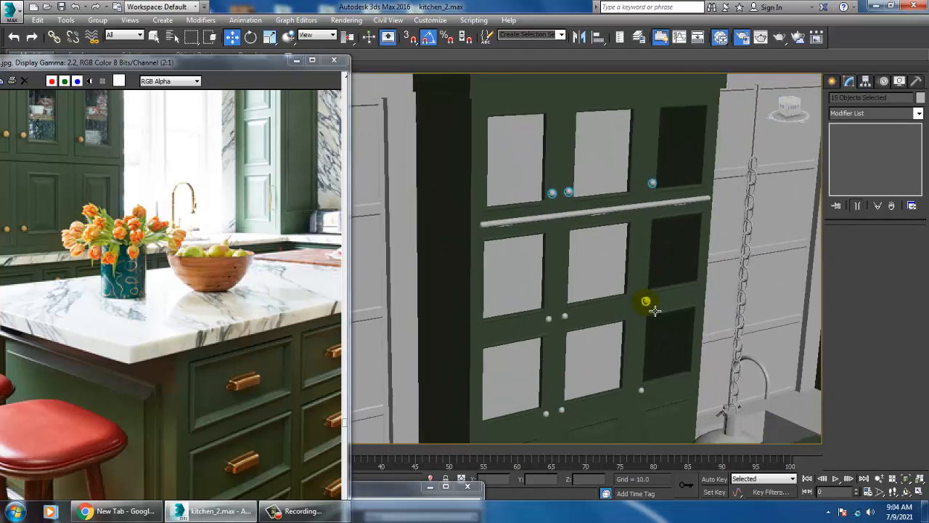
ctrl+click(562, 411)
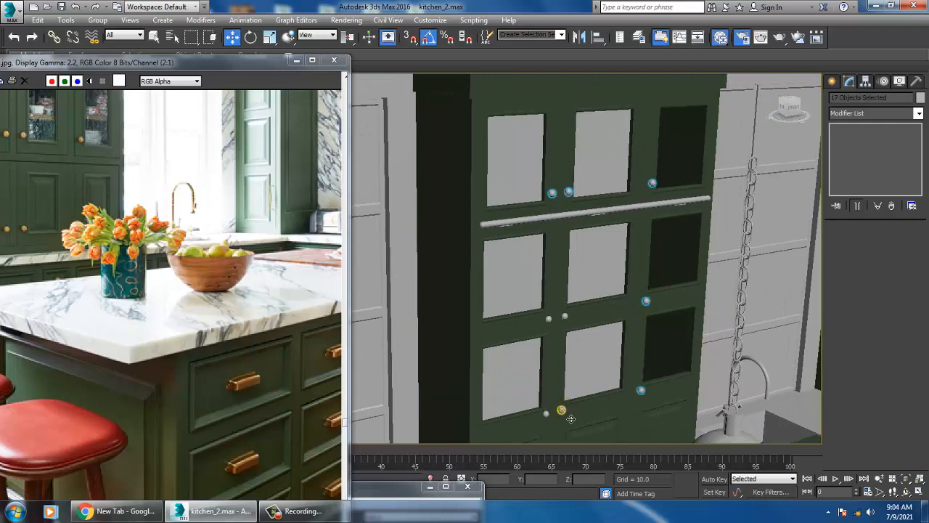
ctrl+click(567, 319)
scroll(690, 320, down, 3)
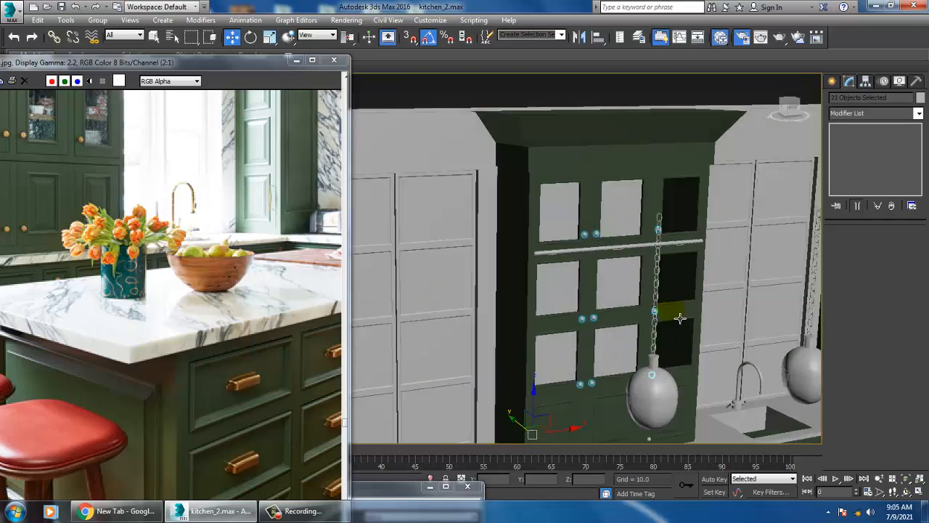
- Assign Material #29 to the selected drawer handles and cabinet knobs, and minimize the material editor
alt+middle_drag(680, 317, 640, 277)
scroll(699, 286, down, 4)
scroll(651, 280, up, 2)
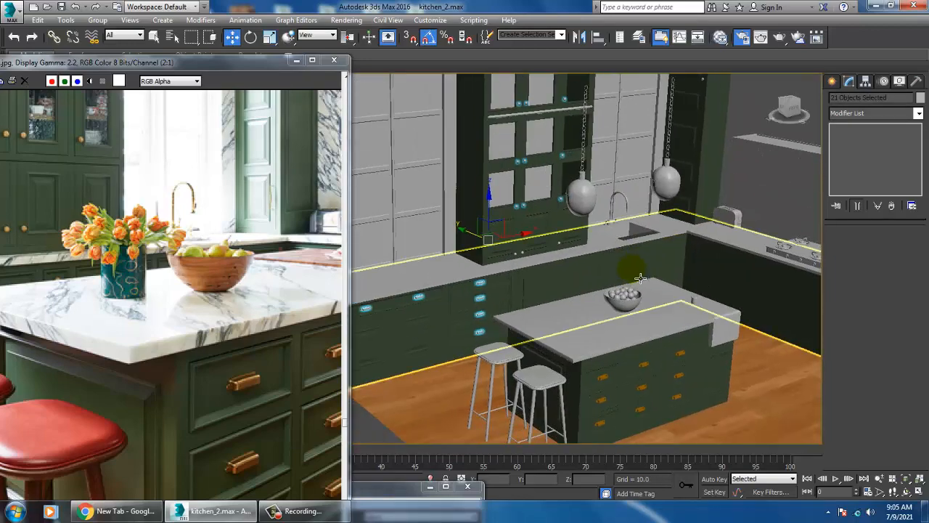
double_click(404, 493)
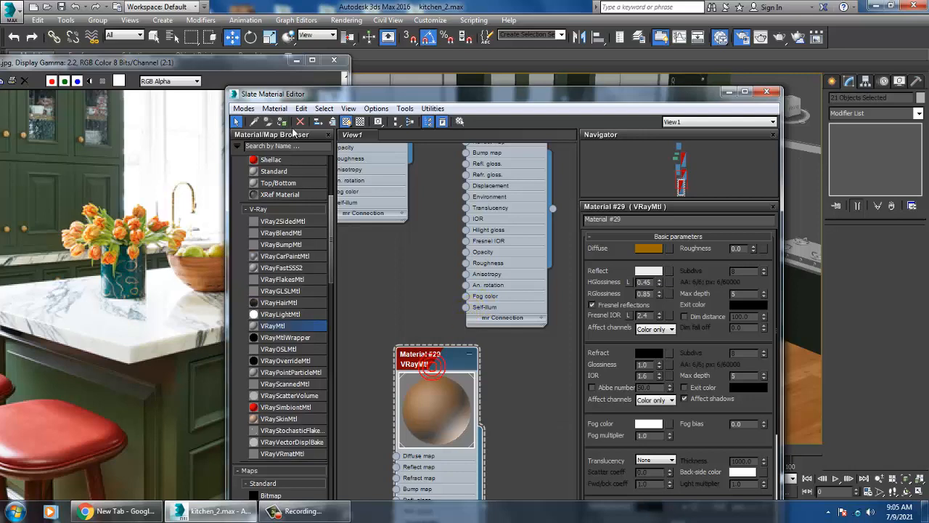
click(726, 93)
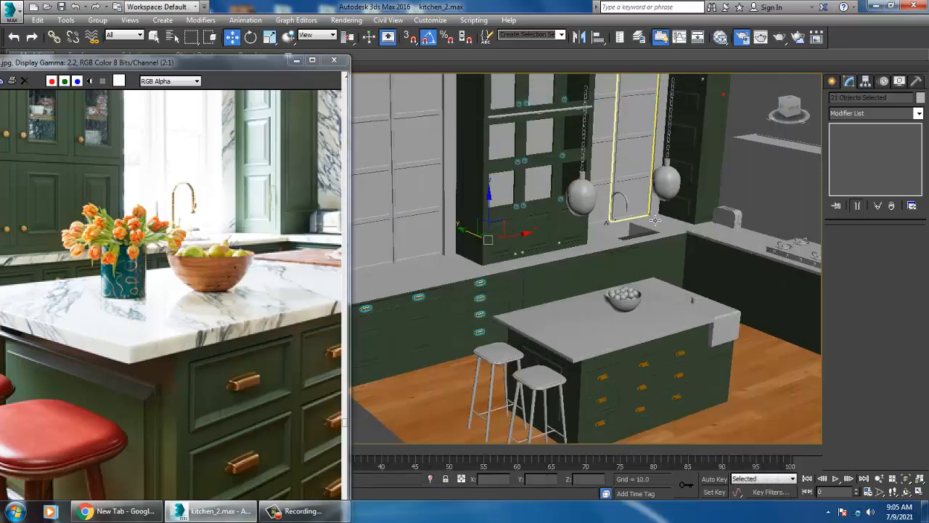
- Select the three remaining knobs at the tall cabinet's base and assign Material #29 to them
scroll(648, 191, down, 6)
middle_drag(651, 178, 619, 141)
scroll(603, 185, up, 10)
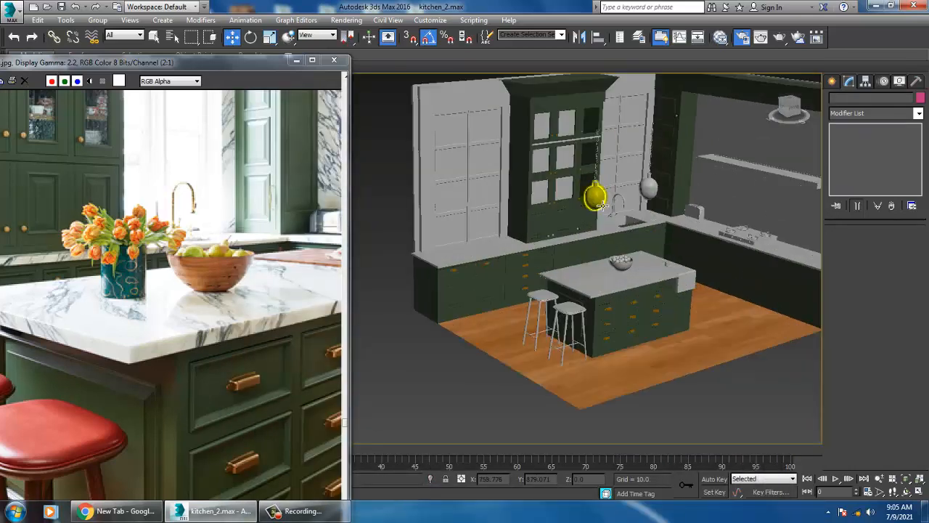
click(541, 233)
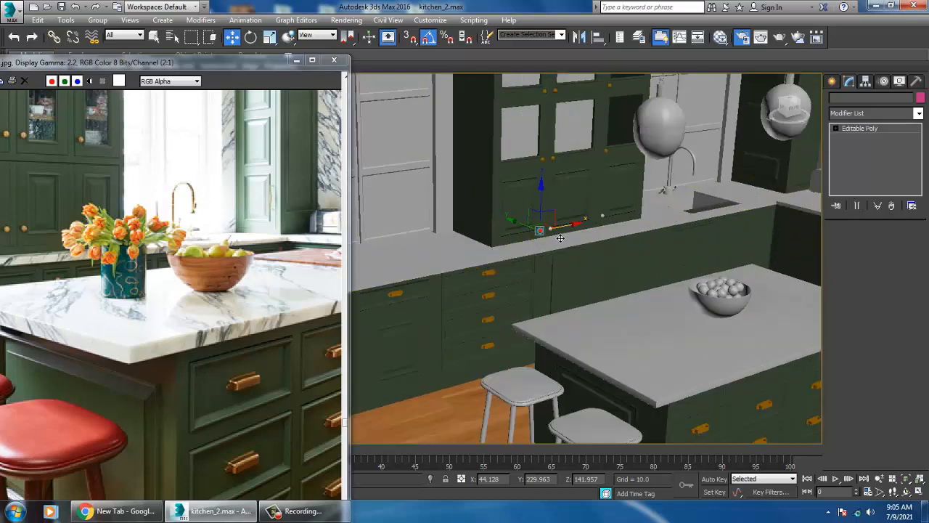
ctrl+click(541, 231)
ctrl+click(602, 216)
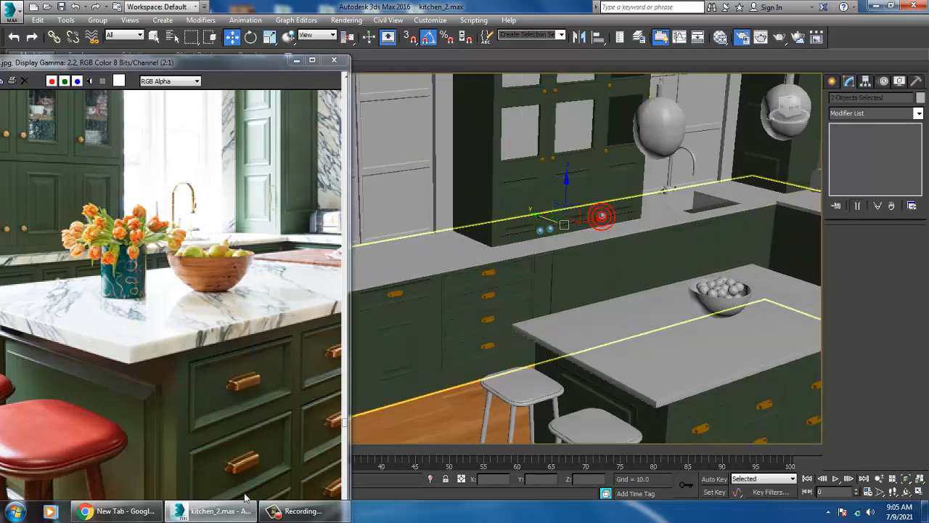
key(m)
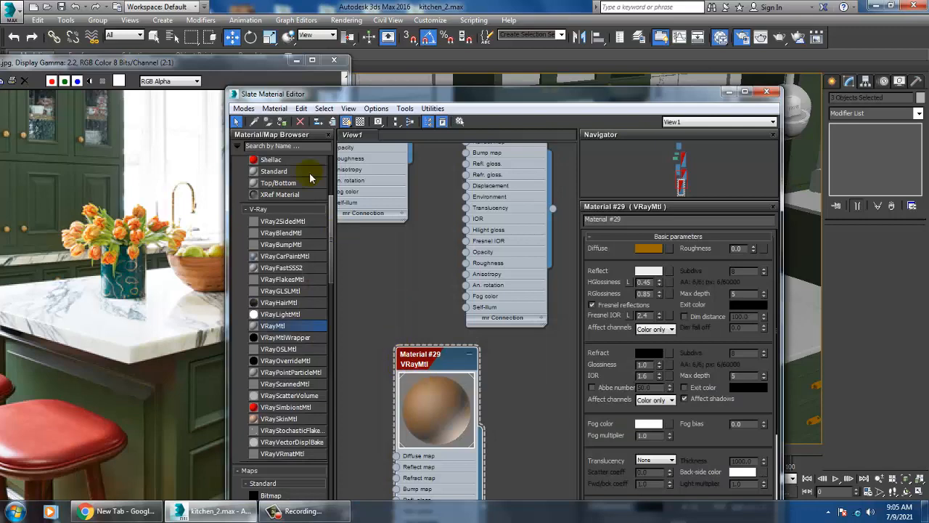
click(729, 93)
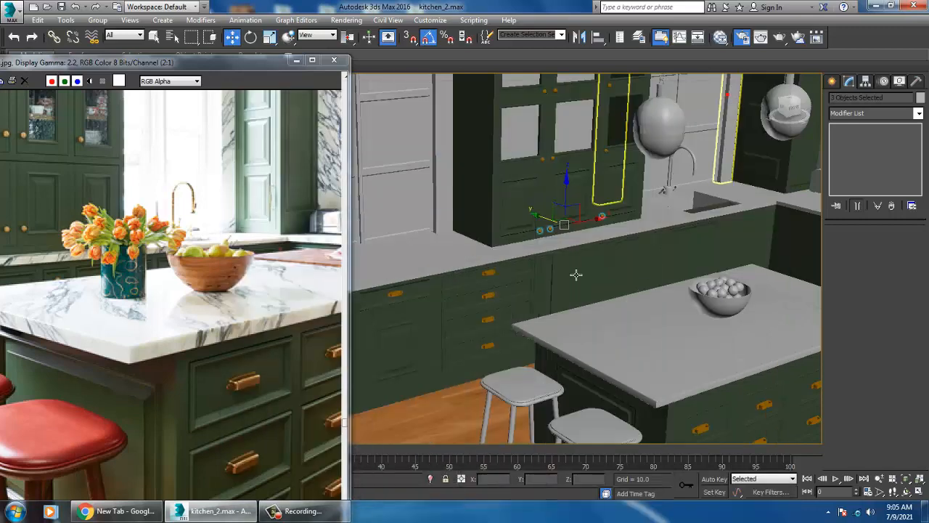
- Assign Material #29 to the round knob on the corner cabinet beside the sink window
scroll(576, 273, down, 5)
click(653, 182)
scroll(656, 196, up, 5)
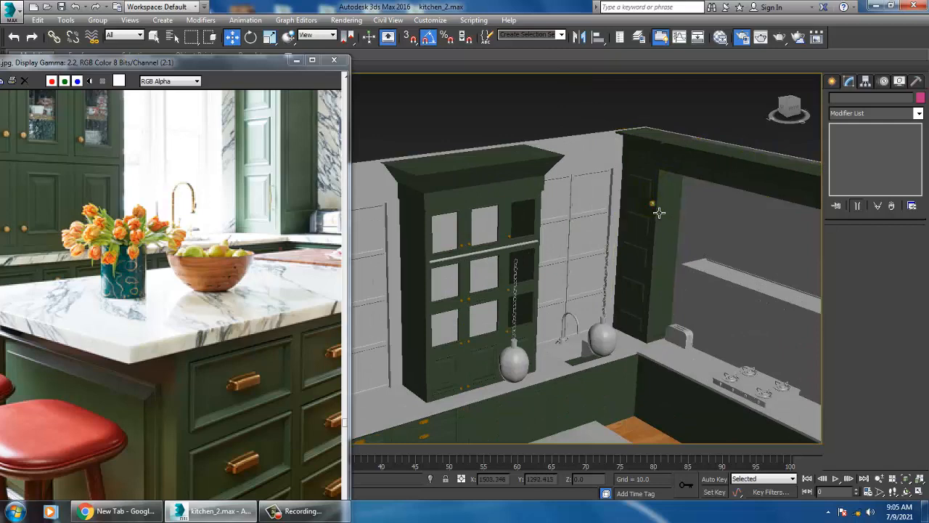
click(653, 205)
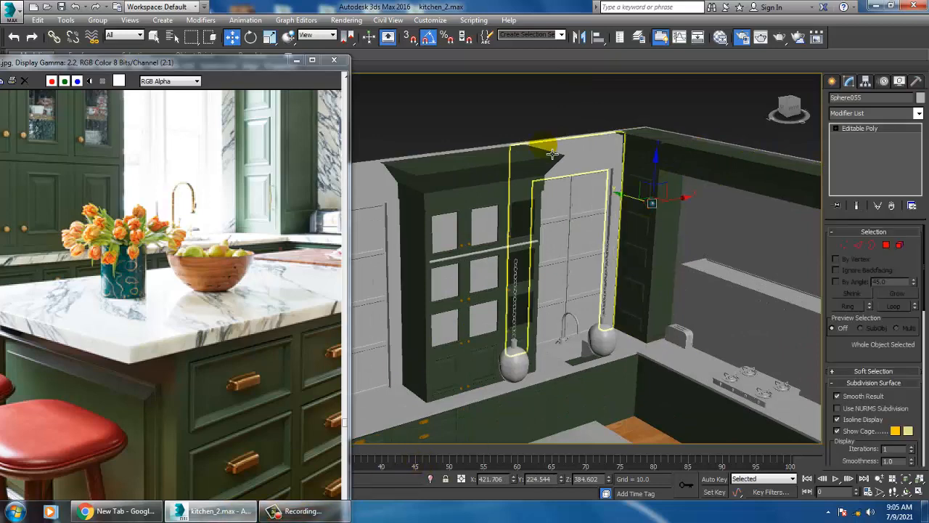
click(720, 37)
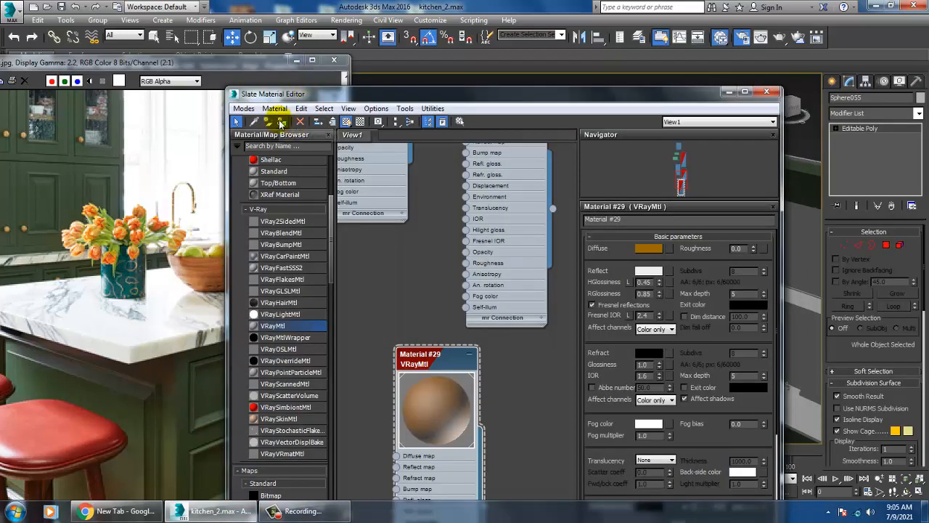
click(729, 91)
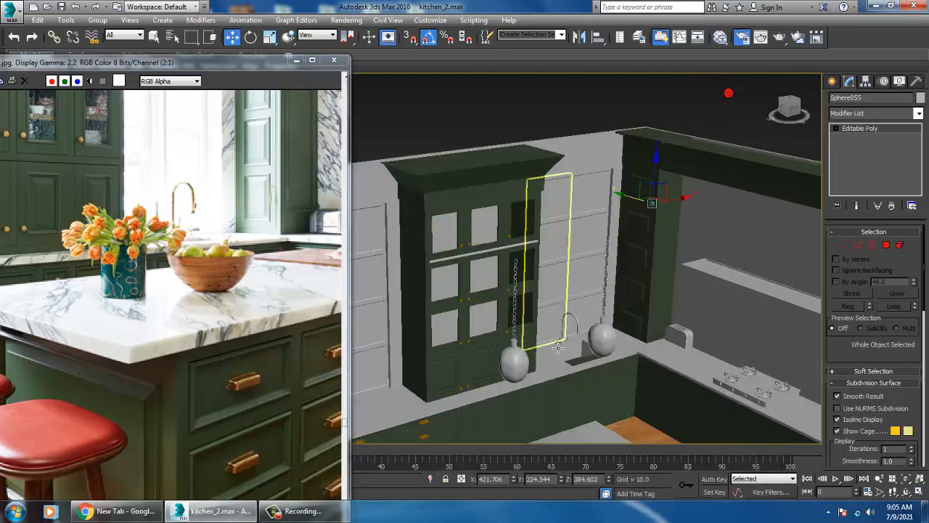
- Select the kitchen island's countertop slab
scroll(551, 254, down, 5)
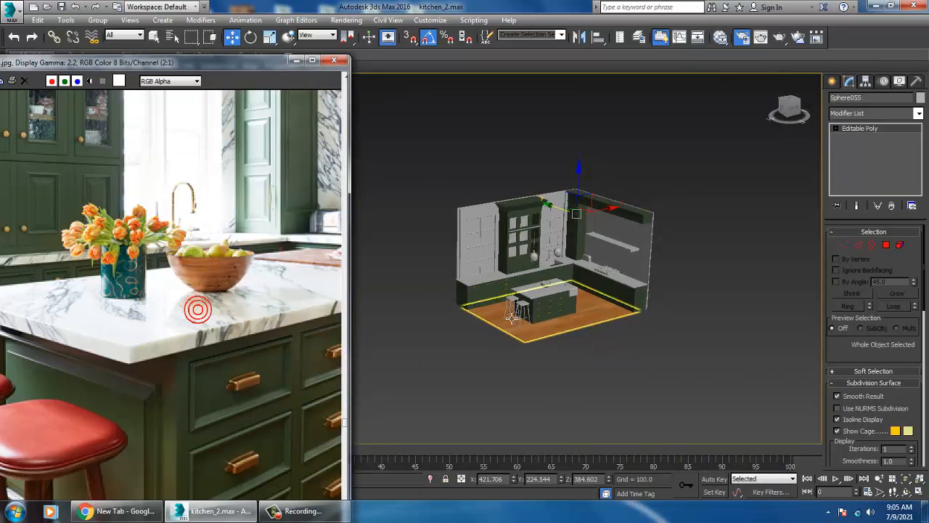
scroll(556, 304, up, 3)
scroll(557, 303, up, 3)
click(538, 276)
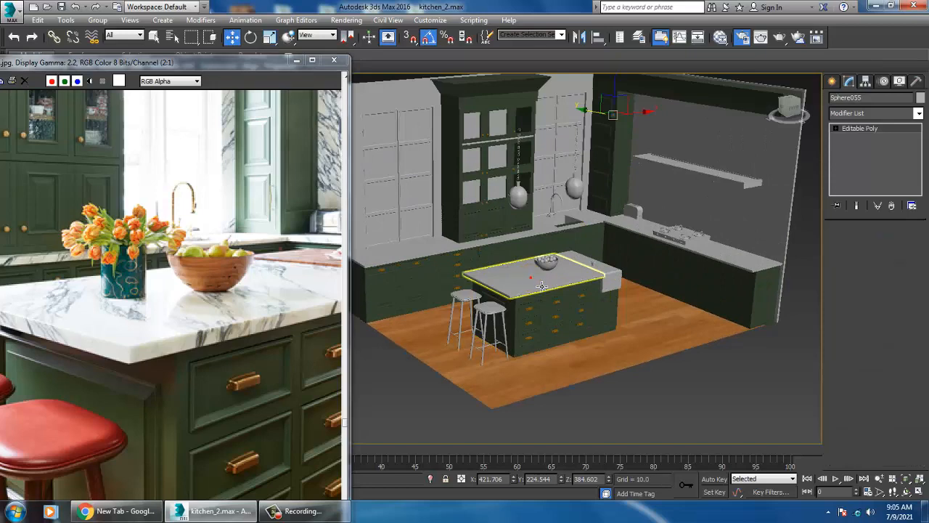
scroll(600, 283, up, 4)
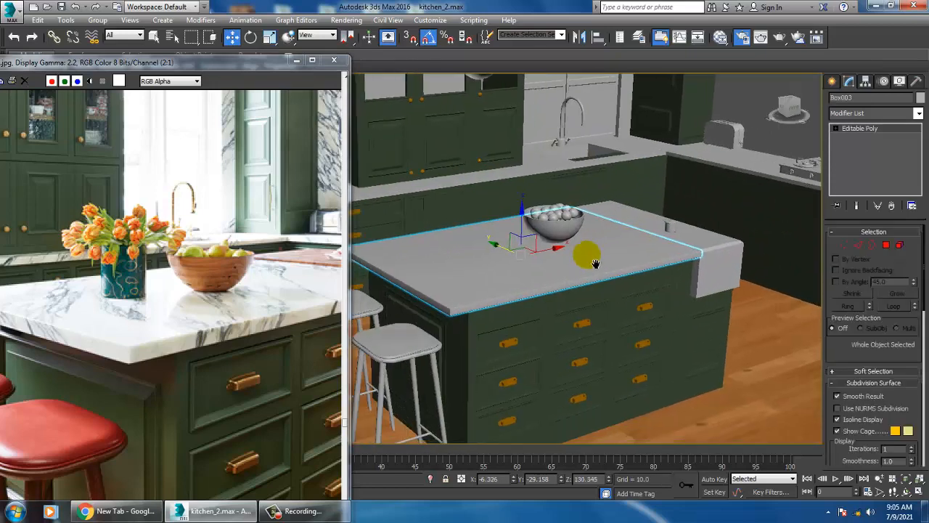
- Create a new VRayMtl beside Material #29 in the maximized material editor and name it marble
key(m)
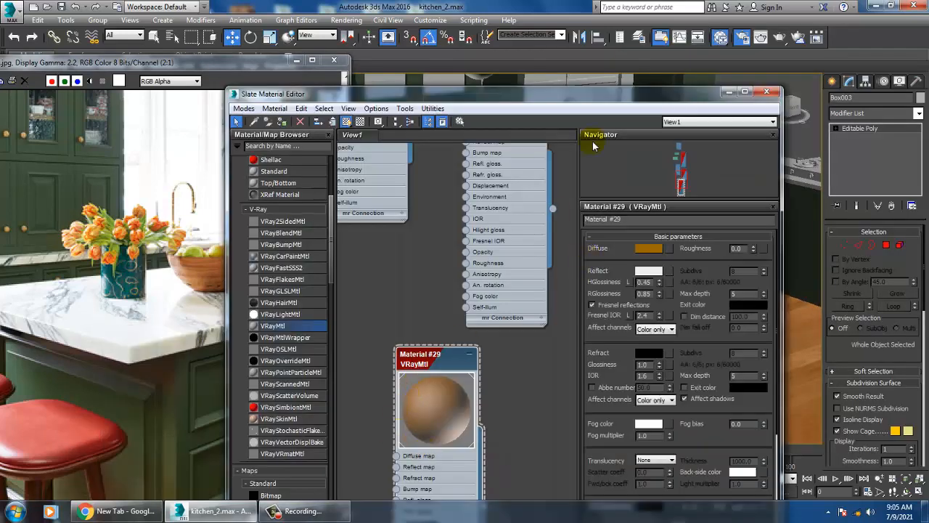
double_click(624, 93)
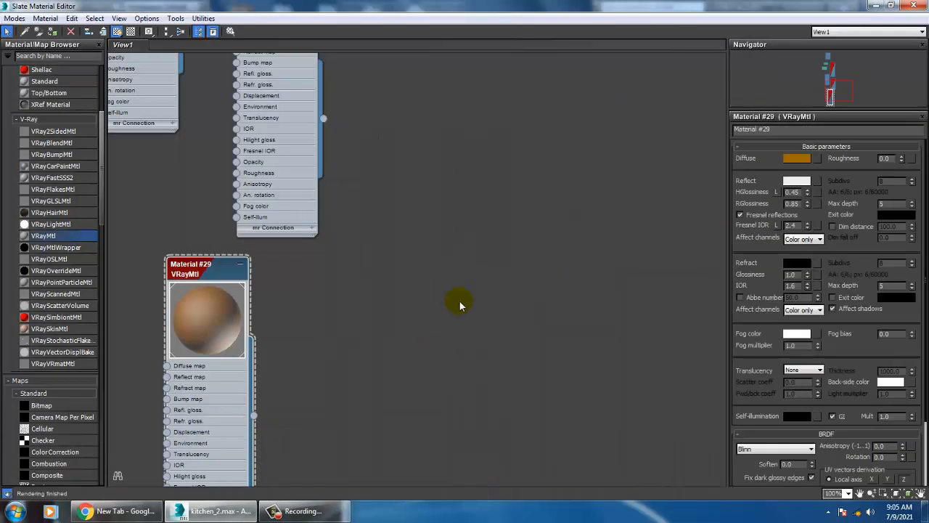
middle_drag(460, 301, 521, 174)
drag(437, 196, 436, 198)
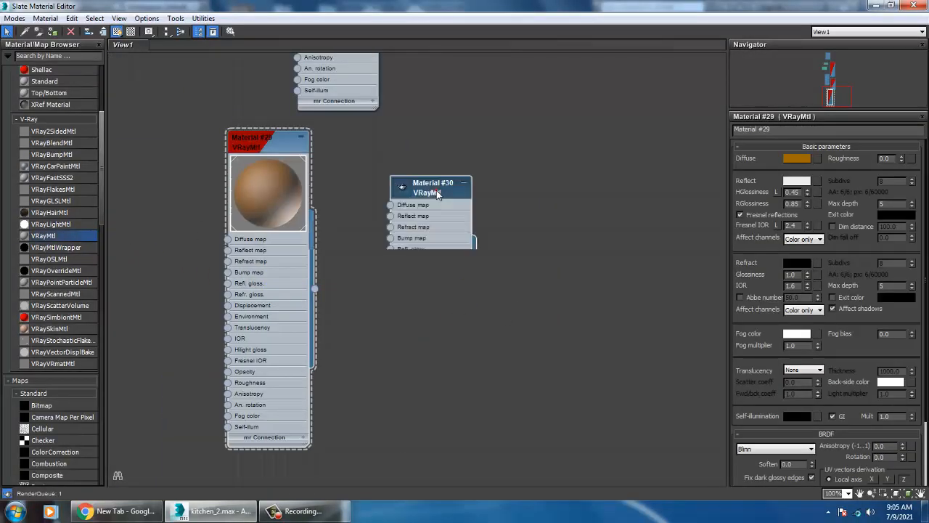
click(794, 137)
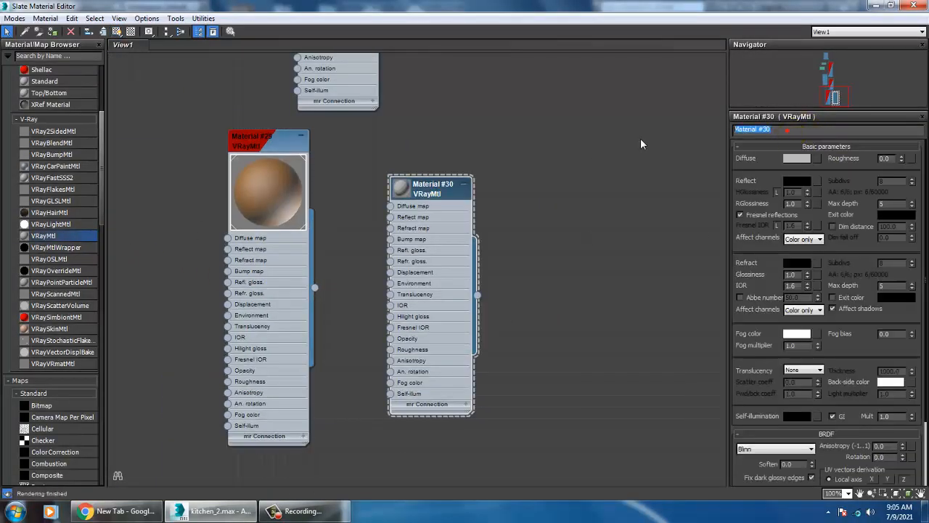
text(marble)
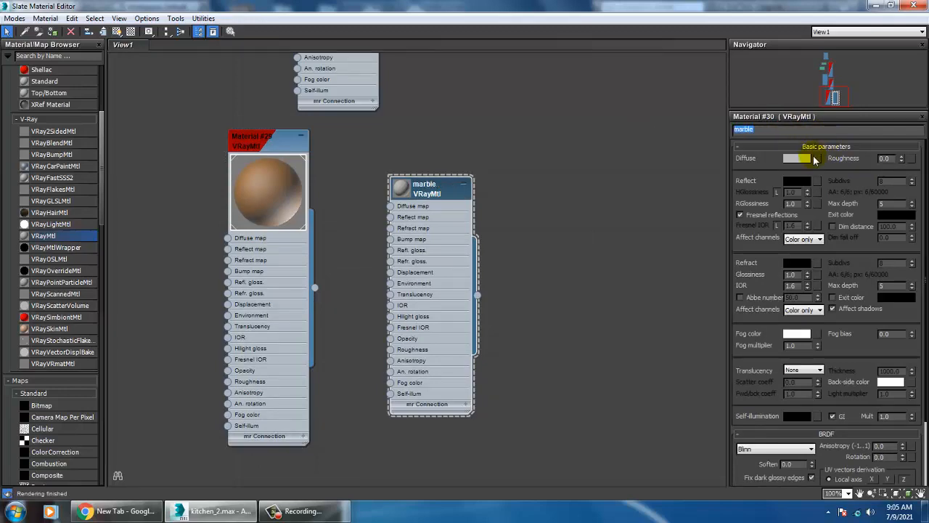
- Load the bitmap whose name begins with vsio5v7 from the texturee folder as the marble material's diffuse map
click(816, 158)
double_click(310, 86)
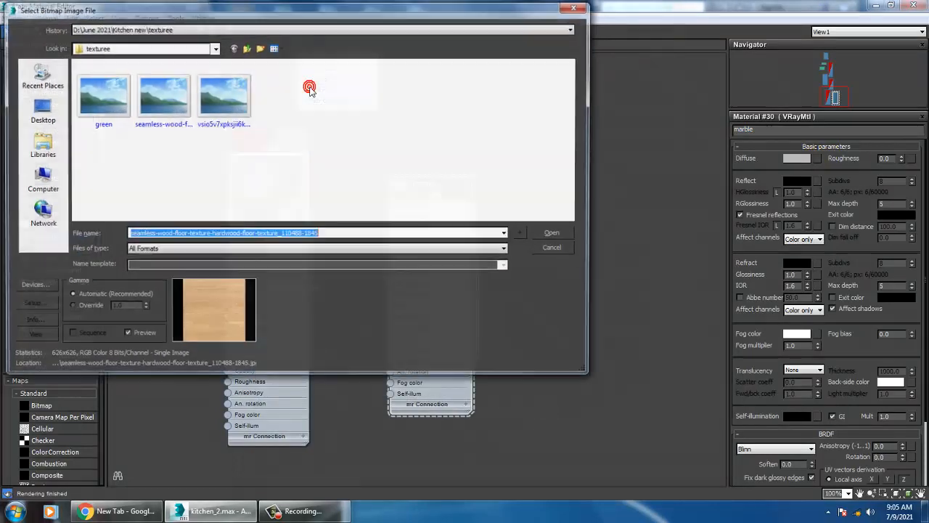
click(222, 94)
click(175, 95)
click(102, 95)
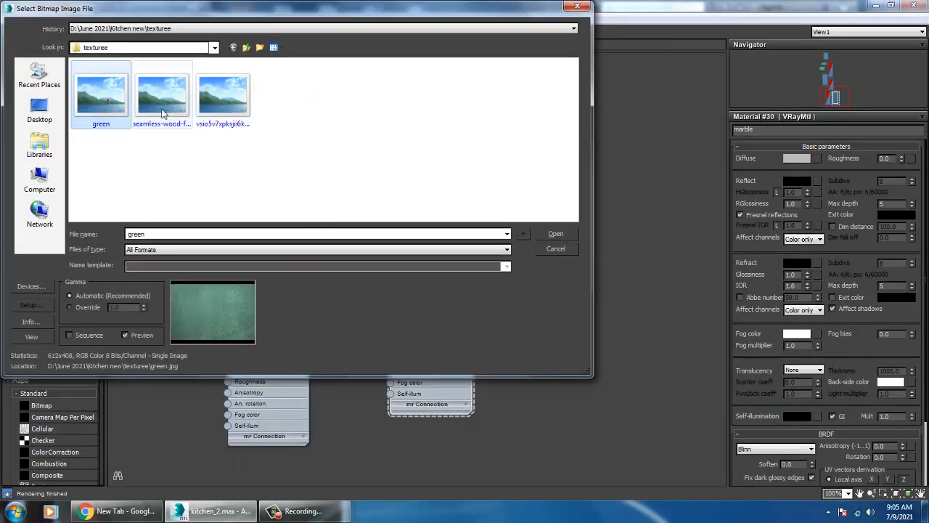
double_click(221, 95)
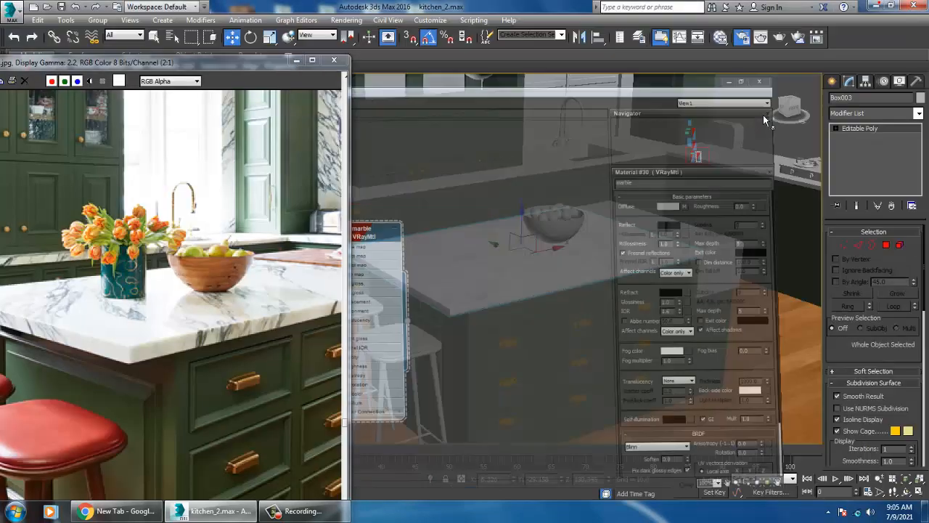
- Add a UVW Map modifier with Box mapping to the kitchen island's countertop slab
click(913, 5)
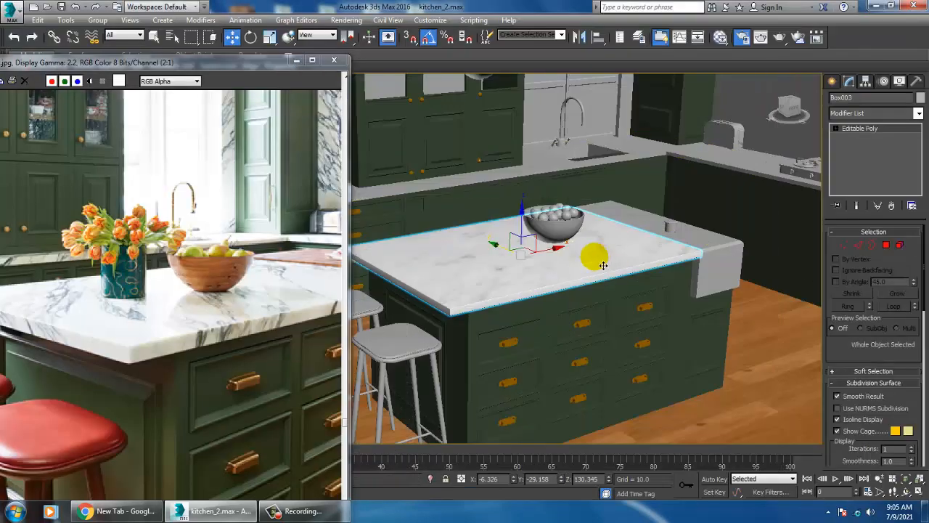
scroll(622, 262, up, 6)
middle_drag(566, 265, 678, 260)
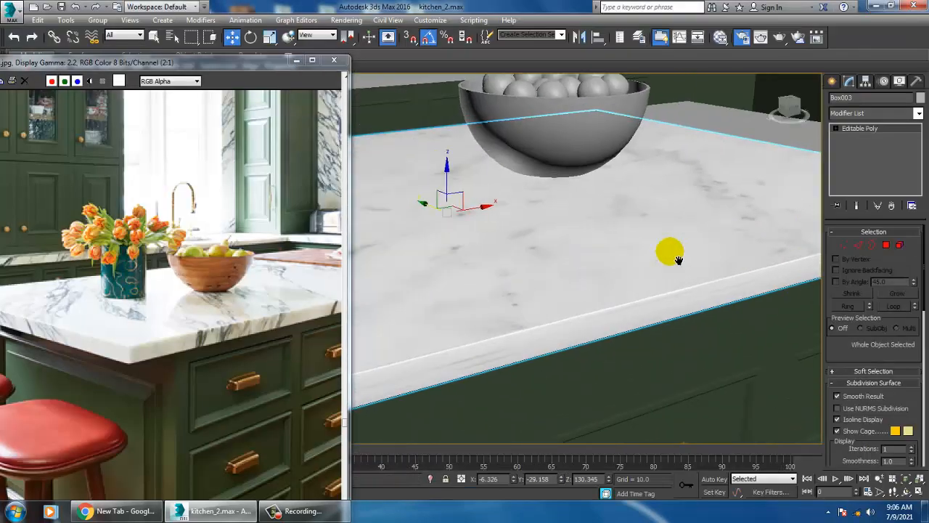
scroll(677, 260, down, 5)
scroll(659, 249, up, 3)
click(871, 113)
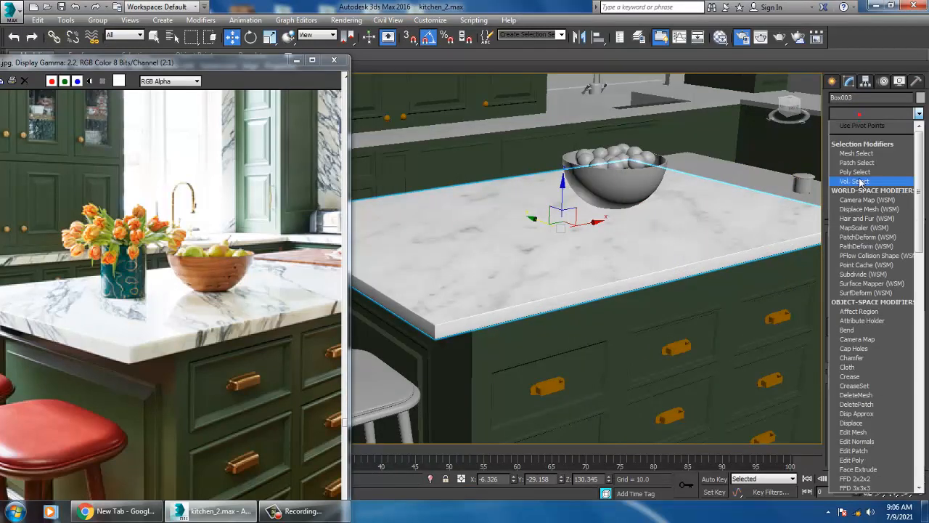
scroll(862, 291, down, 8)
click(860, 385)
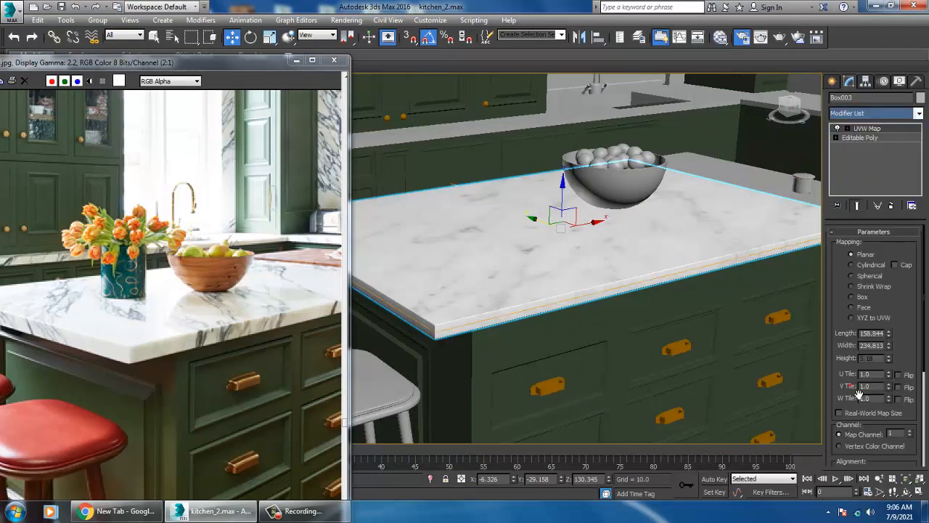
click(853, 297)
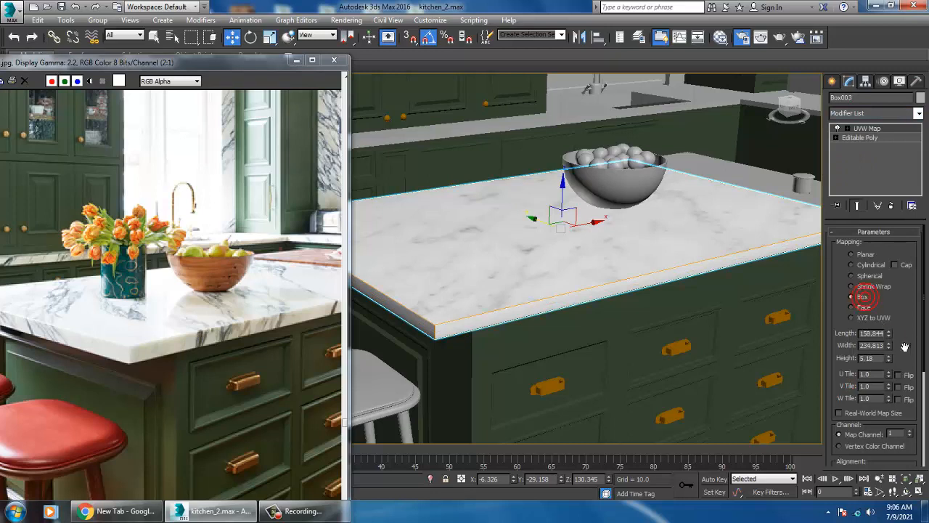
- Set the height of the island countertop's box mapping to about 41.4
drag(888, 334, 898, 305)
key(ctrl+z)
drag(888, 359, 837, 451)
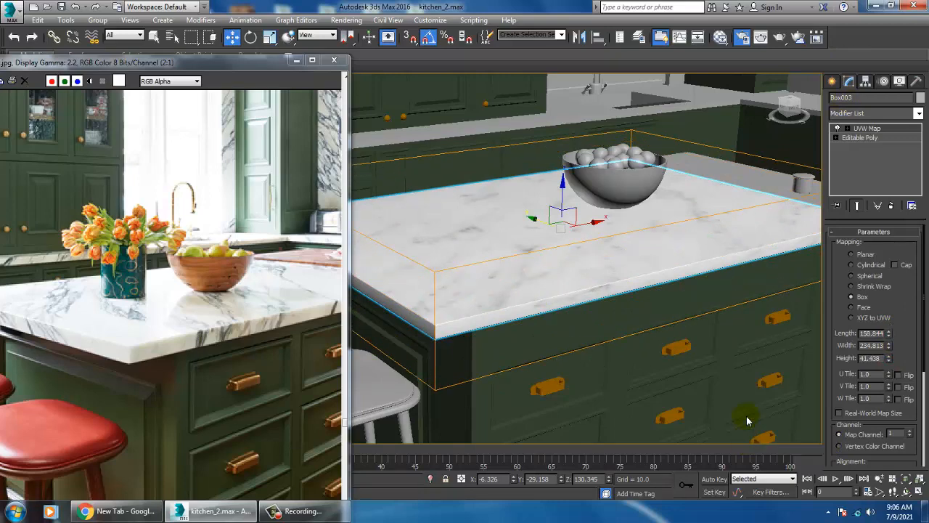
mouse_move(581, 260)
alt+middle_down()
mouse_move(562, 257)
mouse_move(573, 267)
alt+middle_up()
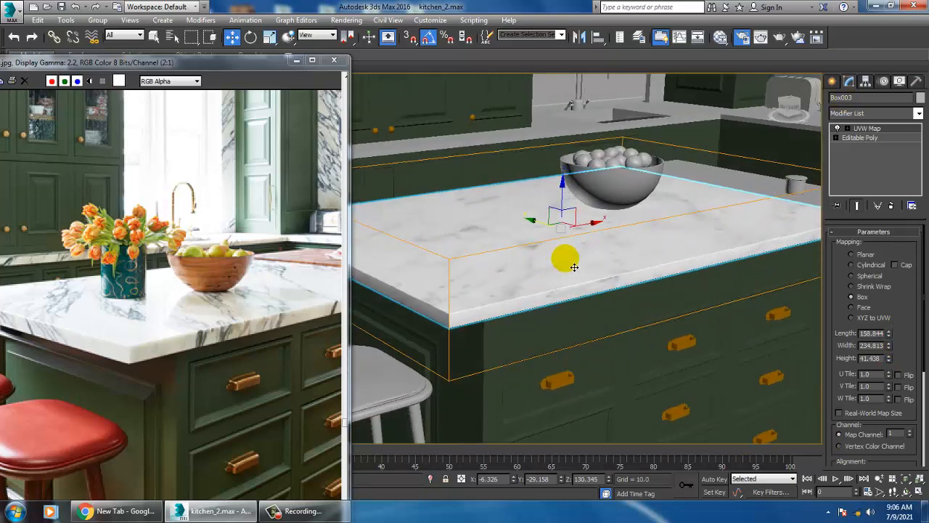
- Set the marble material's reflection colour to a light neutral grey
key(m)
click(425, 186)
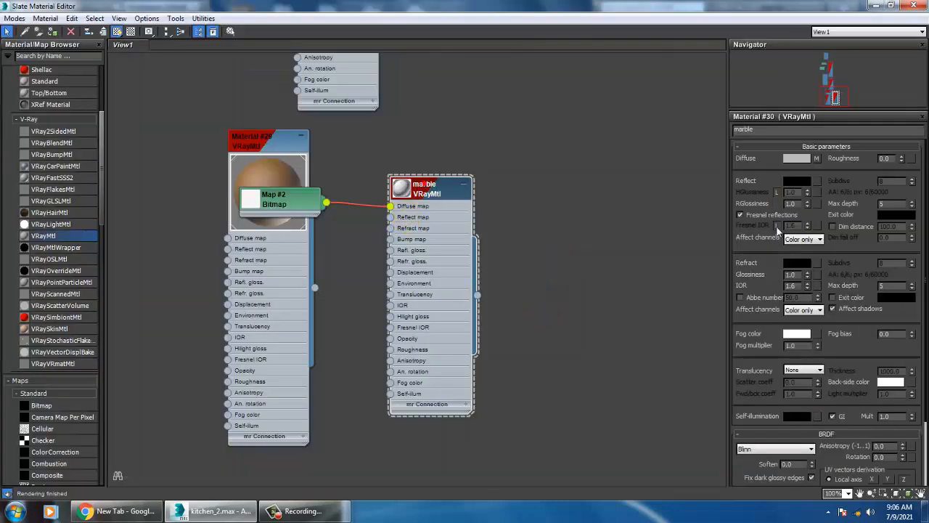
click(797, 181)
drag(335, 160, 335, 113)
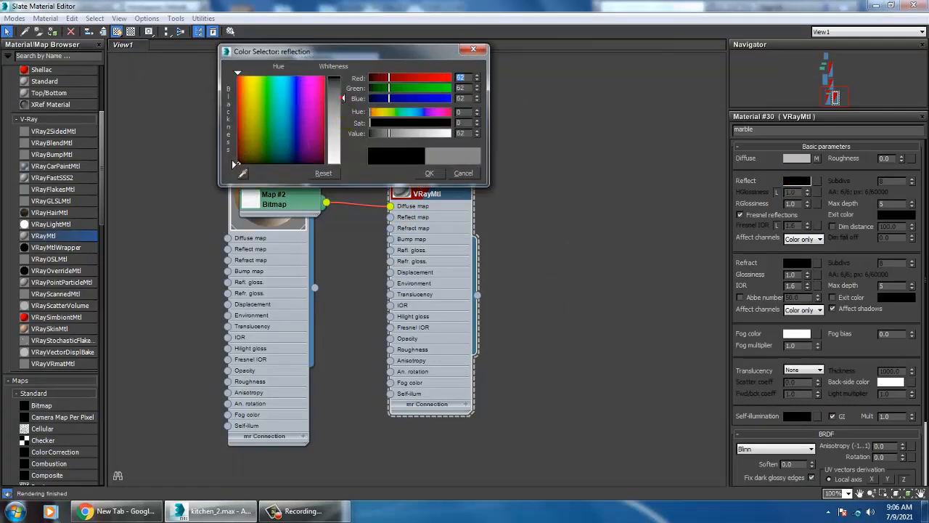
click(429, 173)
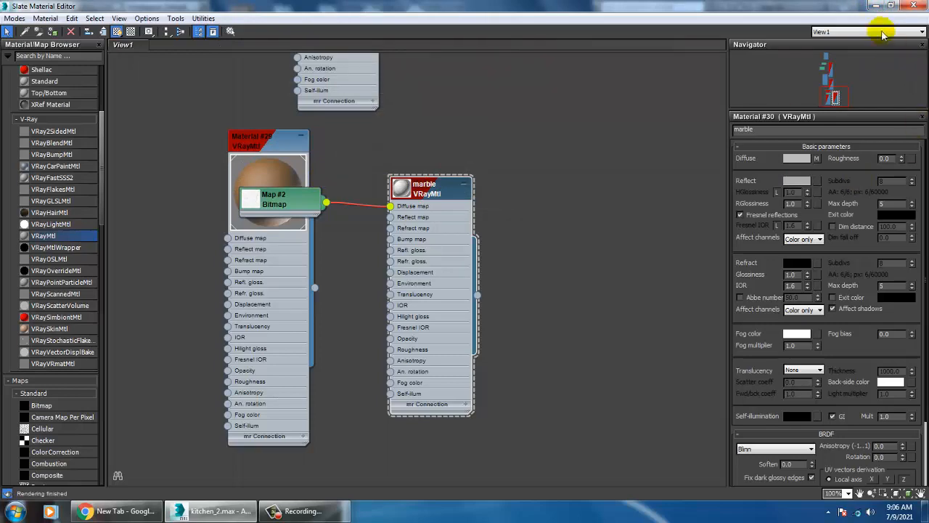
click(875, 7)
- Assign the marble material to the L-shaped countertop along the walls
alt+middle_drag(573, 239, 664, 321)
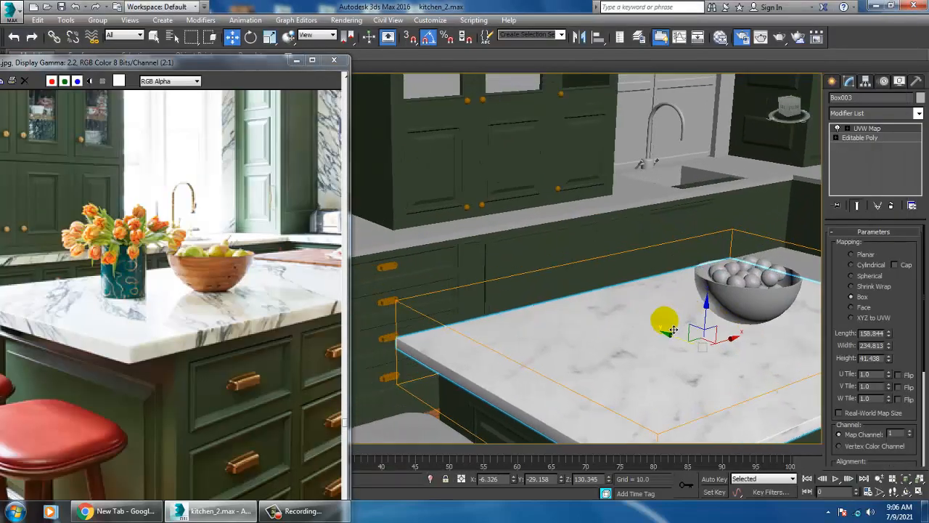
scroll(623, 311, down, 5)
click(469, 297)
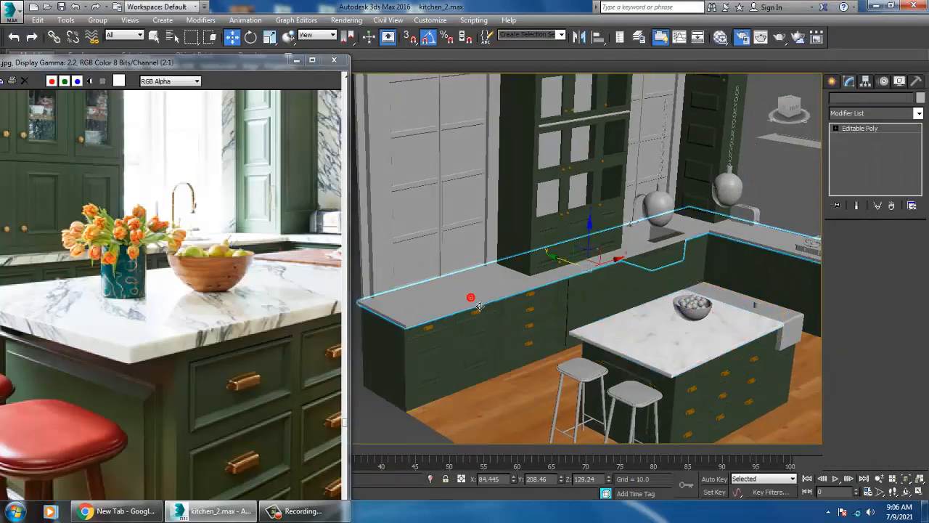
key(m)
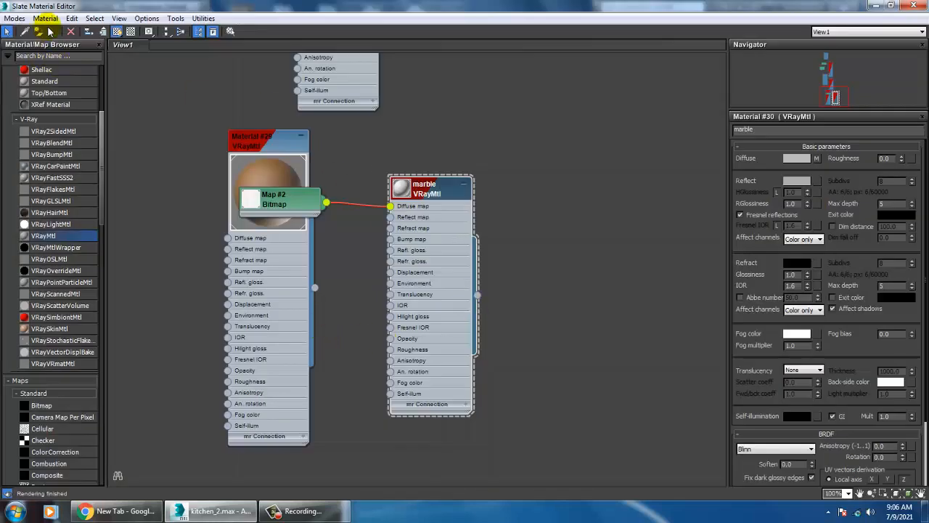
click(874, 6)
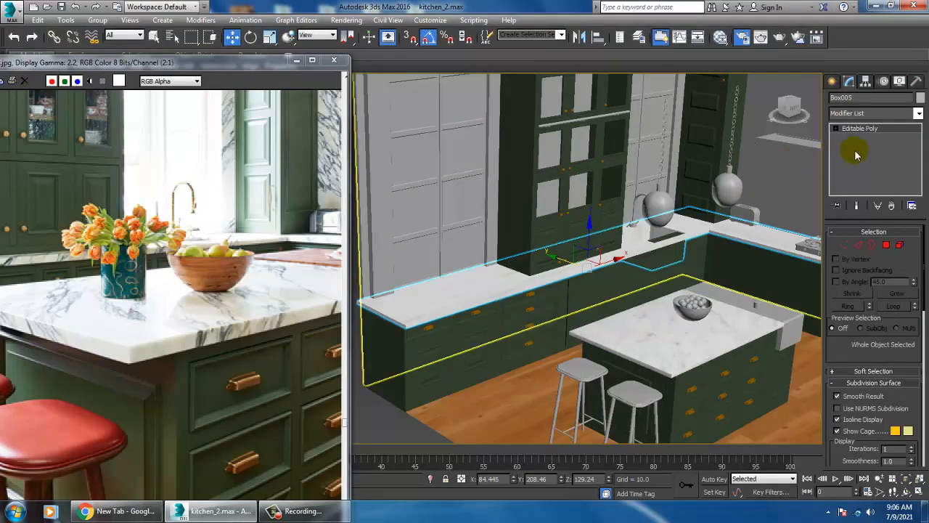
- Add a UVW Map modifier with Box mapping to the L-shaped wall countertop
click(857, 113)
scroll(856, 290, down, 10)
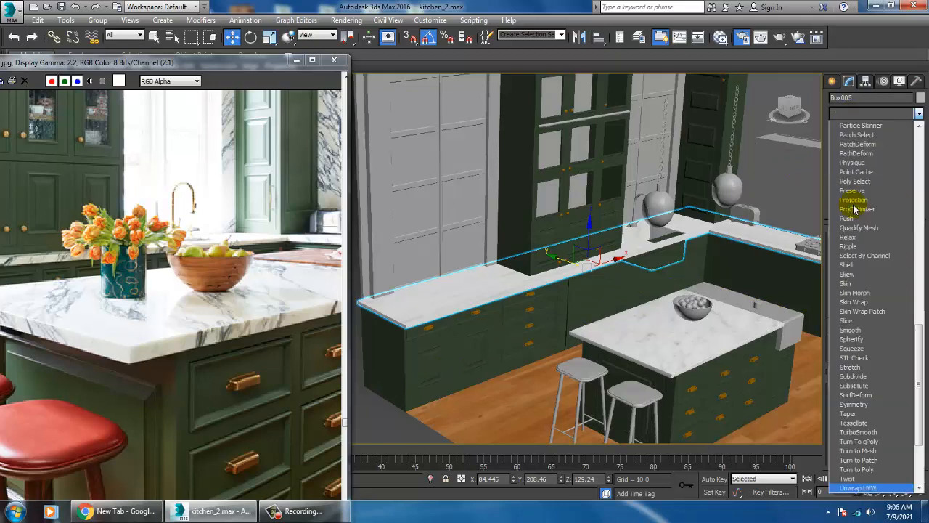
click(862, 383)
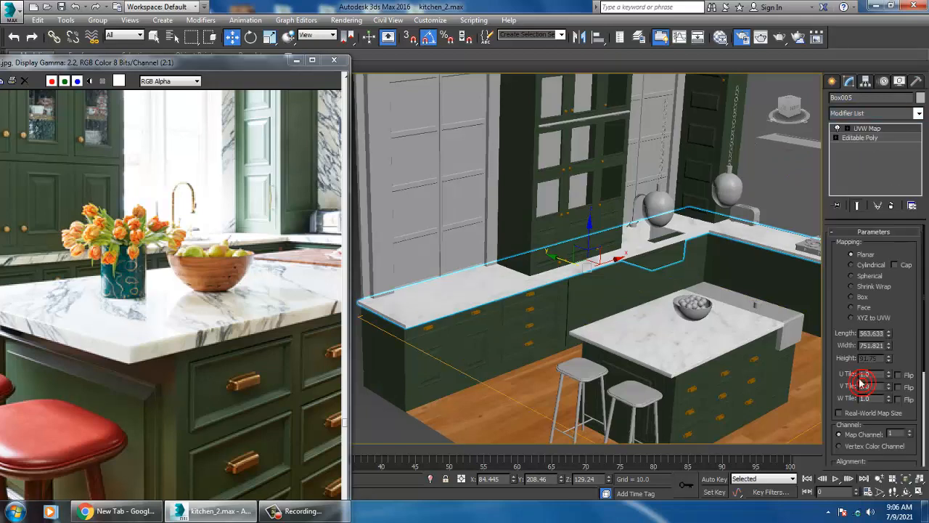
click(852, 297)
- Set the wall countertop's box mapping height to about 267 and try a larger mapping length
scroll(545, 311, up, 8)
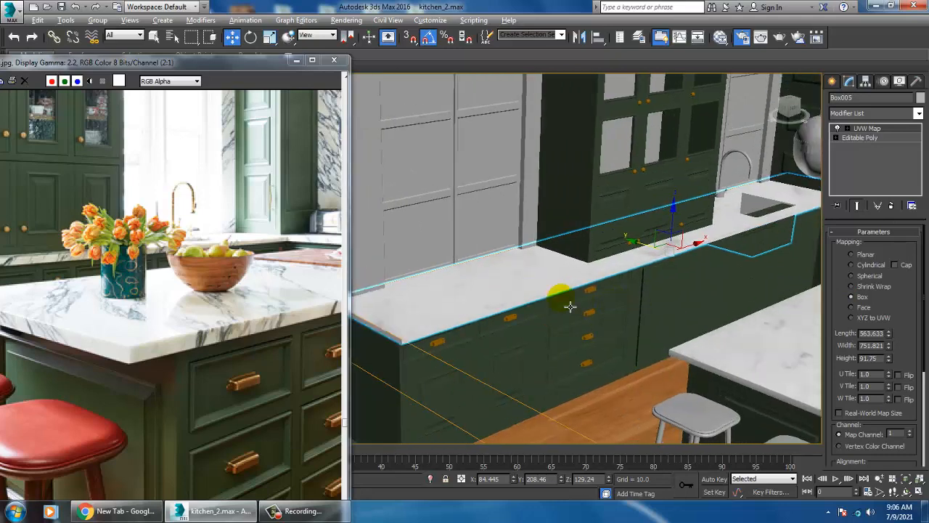
scroll(599, 335, down, 10)
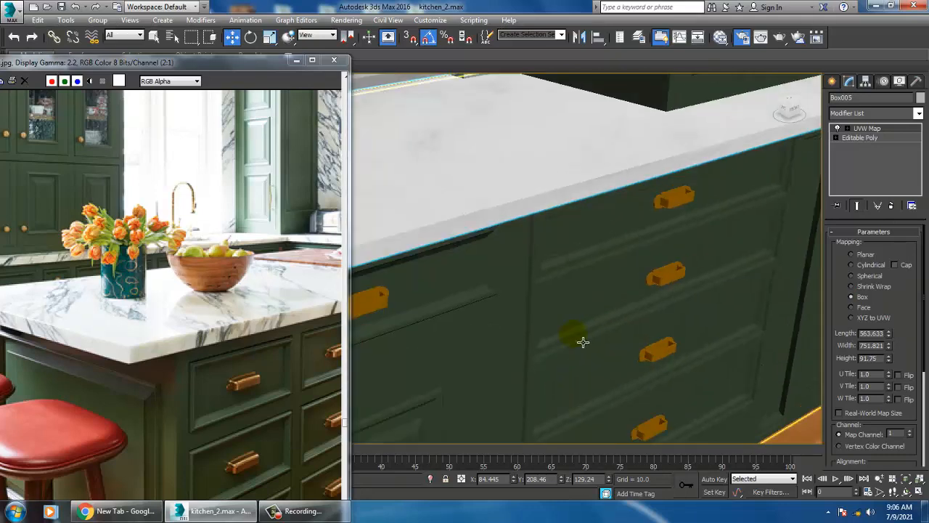
drag(888, 358, 887, 232)
alt+middle_drag(717, 283, 707, 283)
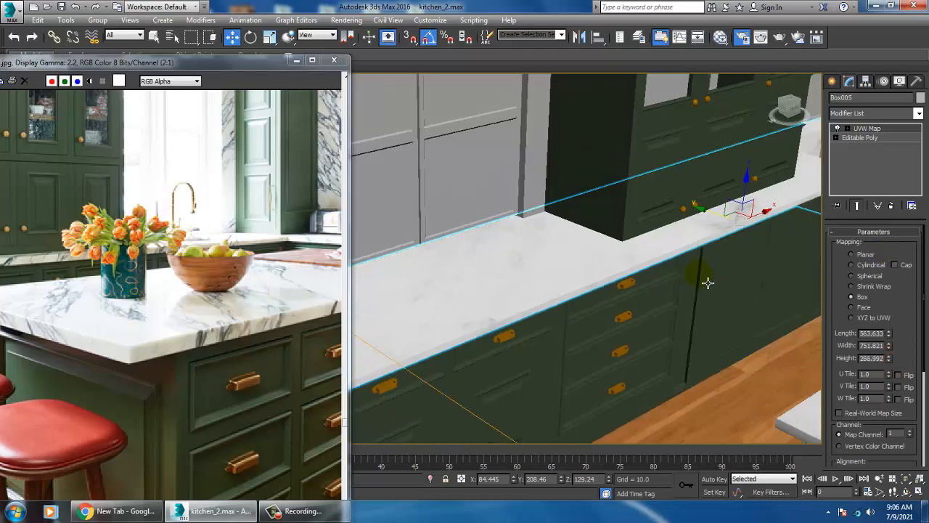
alt+middle_drag(657, 301, 645, 283)
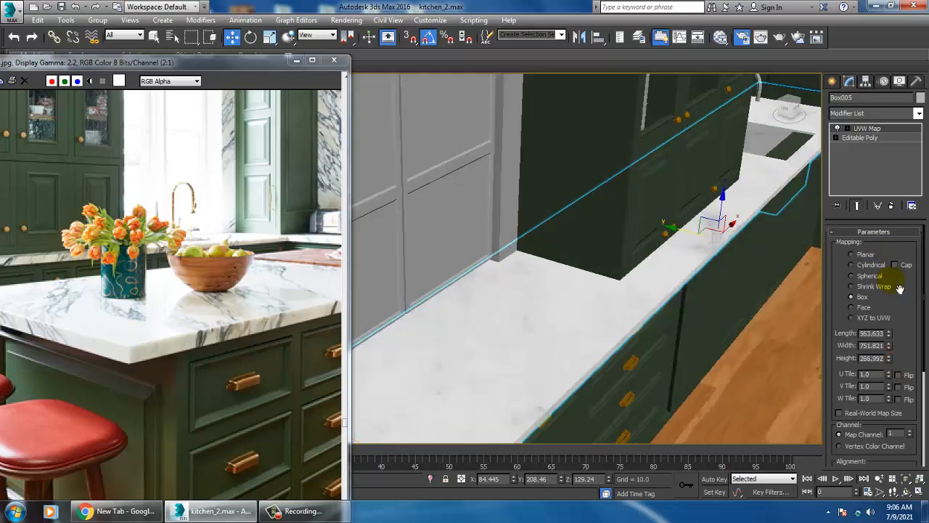
drag(889, 345, 888, 332)
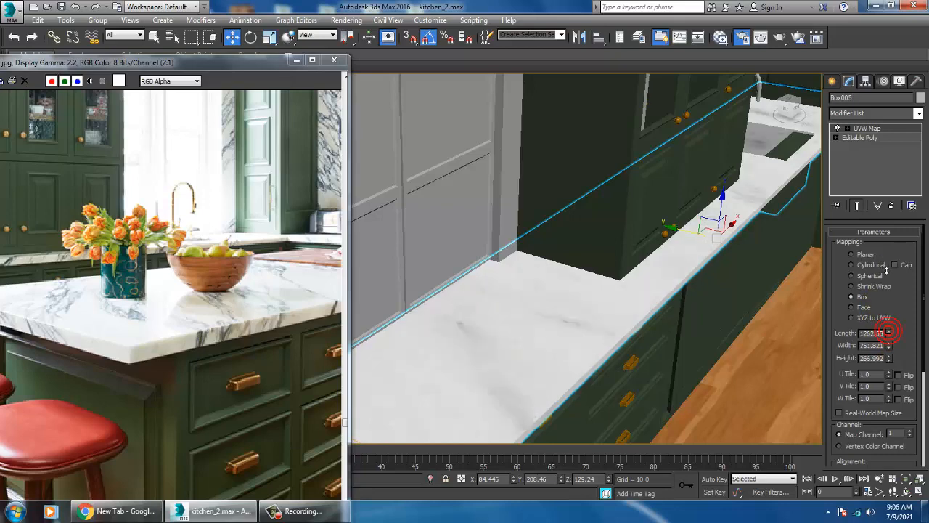
- Examine the marble on the wall and island countertops from several angles and compare it with the reference photo
scroll(697, 310, down, 5)
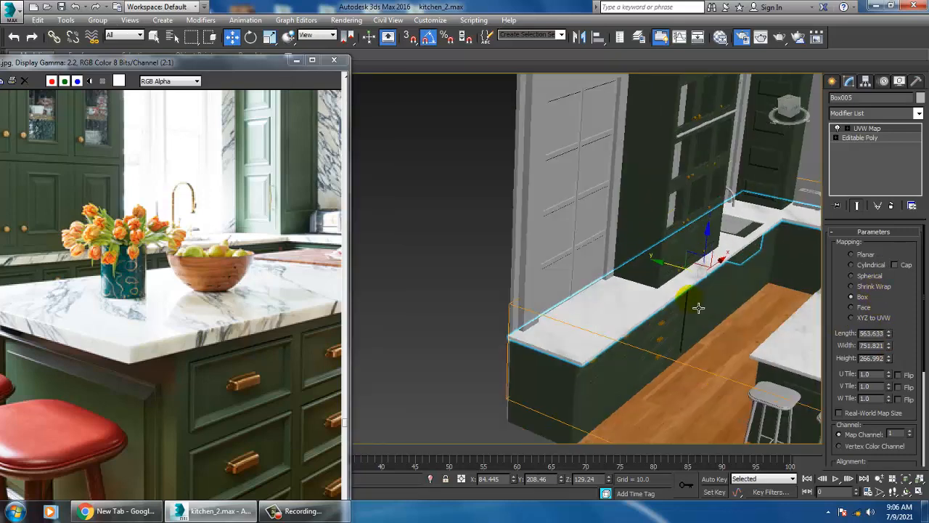
alt+middle_drag(699, 308, 520, 384)
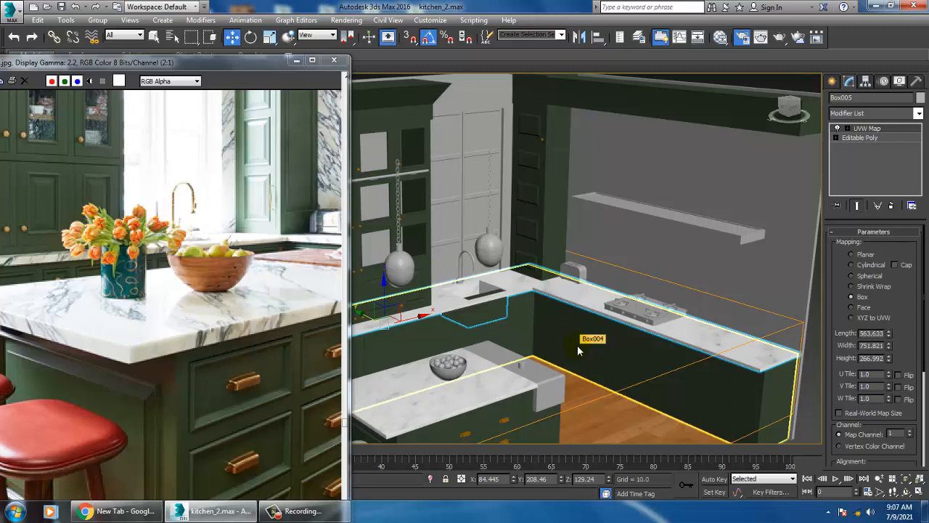
middle_drag(556, 336, 674, 292)
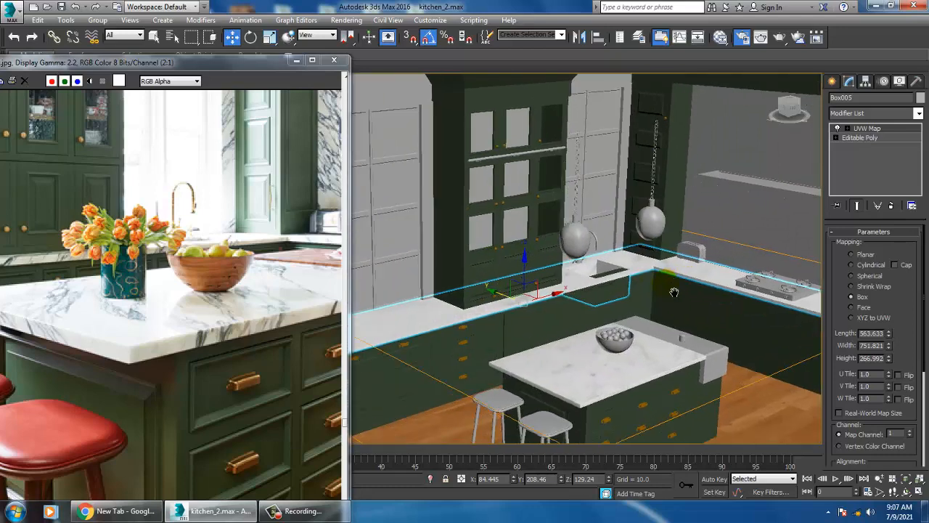
scroll(674, 292, down, 5)
scroll(528, 306, up, 2)
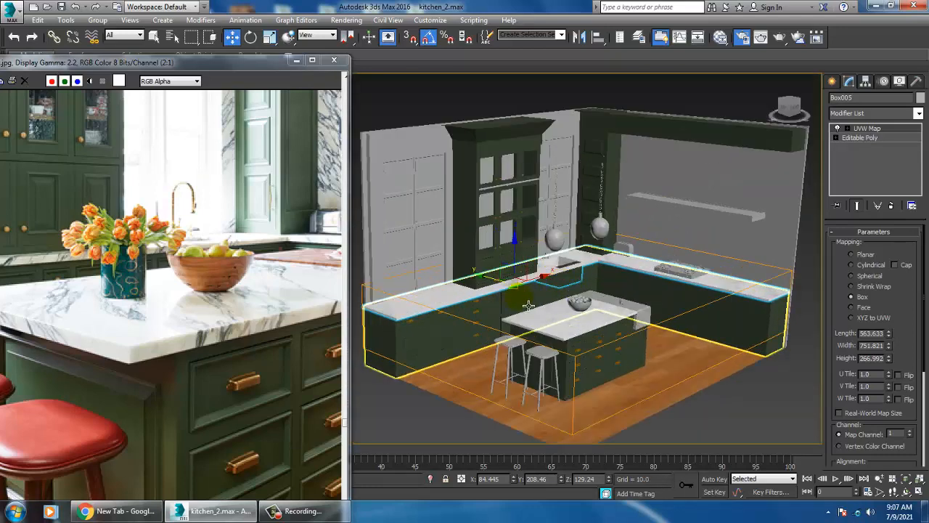
alt+middle_drag(529, 305, 563, 315)
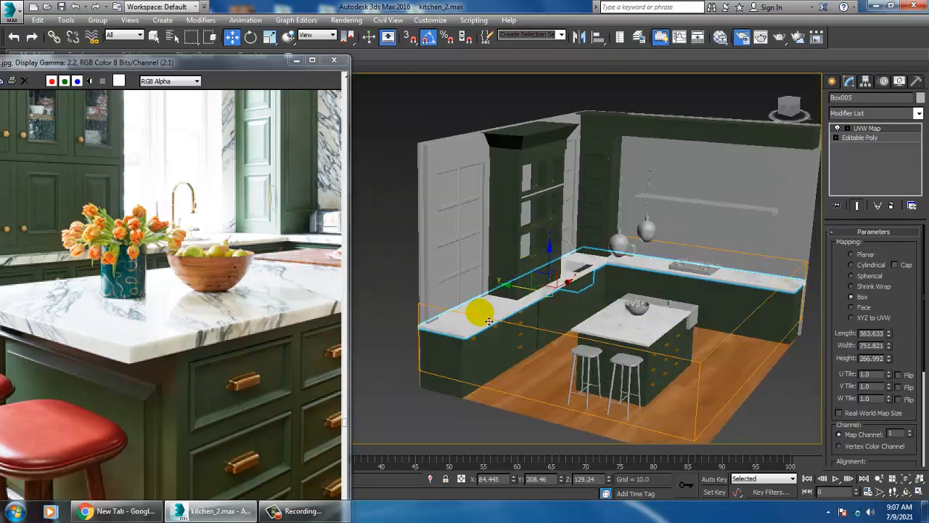
scroll(489, 321, up, 8)
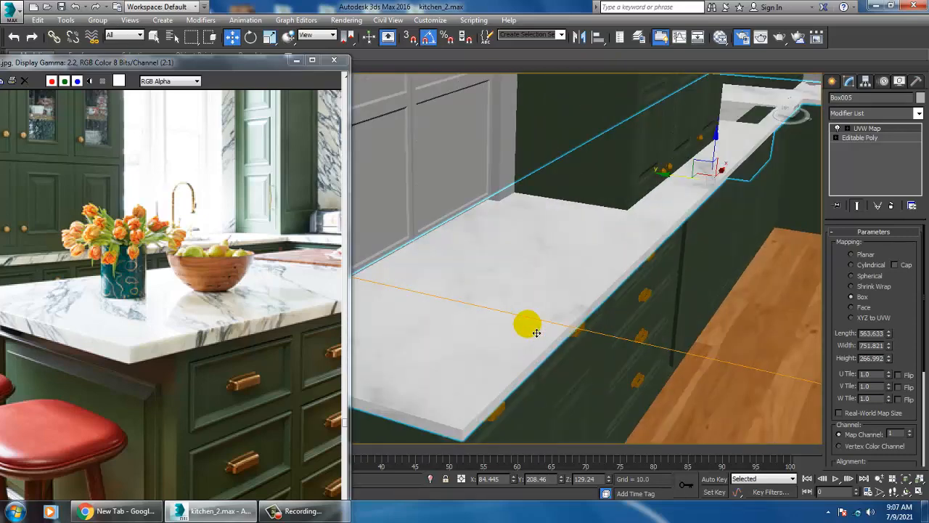
scroll(536, 332, down, 10)
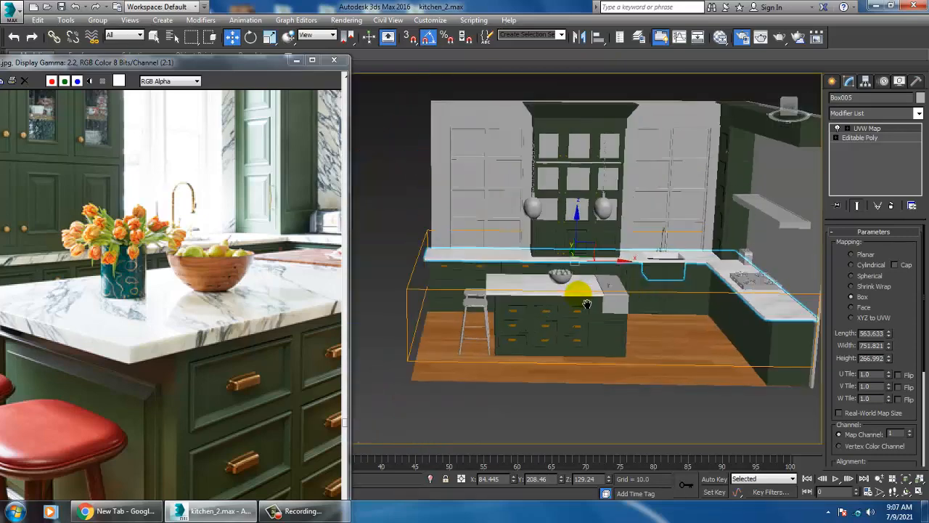
alt+middle_drag(587, 303, 611, 309)
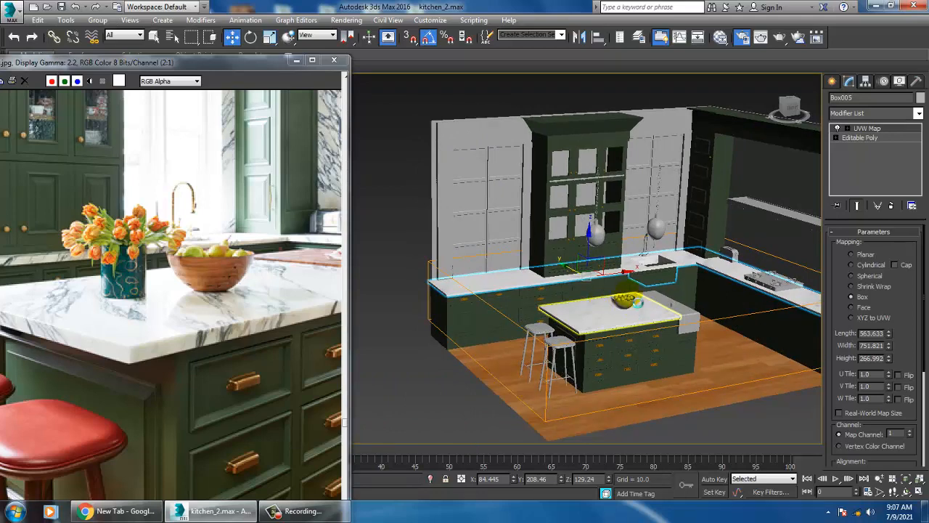
scroll(208, 211, down, 1)
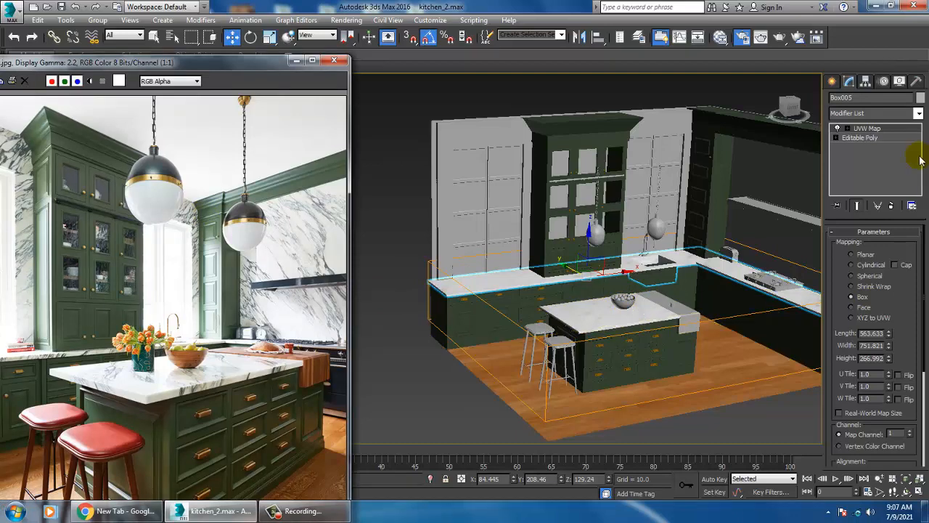
- Assign the marble material to both wall panels surrounding the windows
click(832, 81)
click(496, 138)
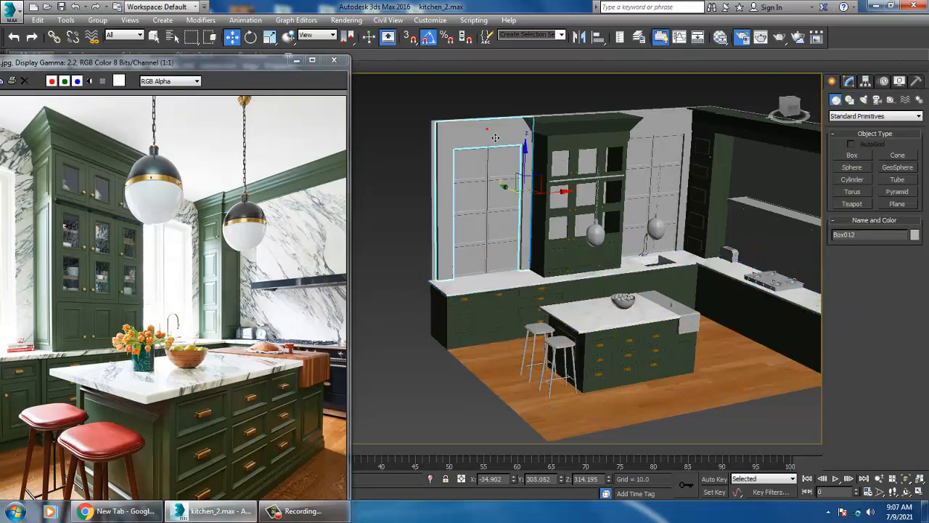
alt+middle_drag(622, 193, 637, 203)
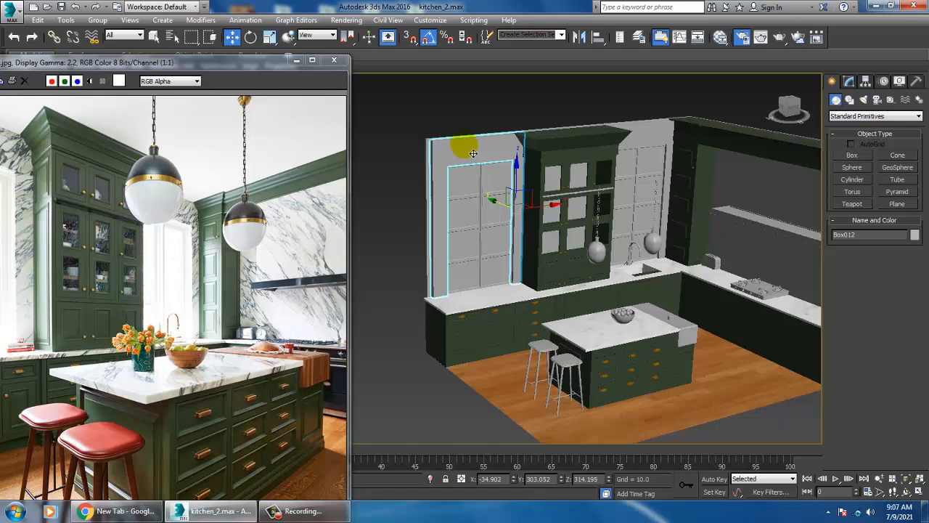
drag(503, 208, 480, 198)
key(ctrl+z)
ctrl+click(657, 135)
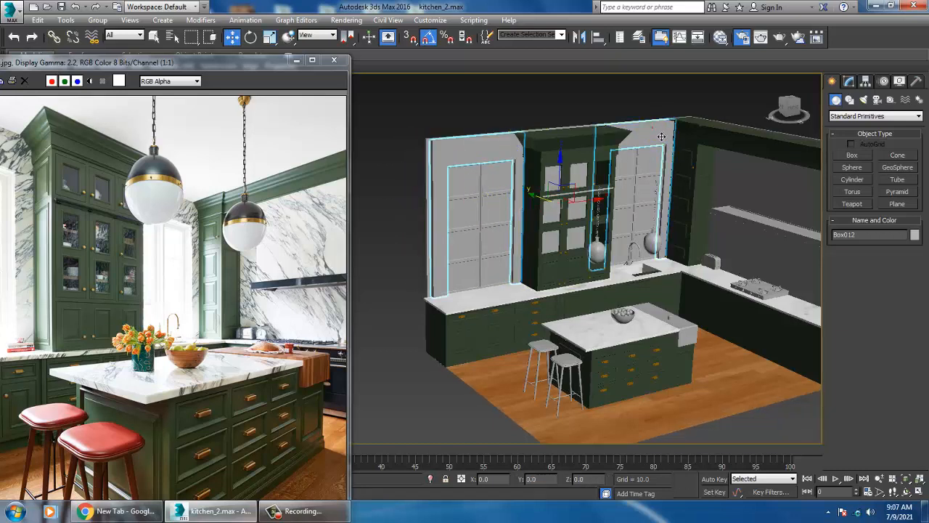
key(m)
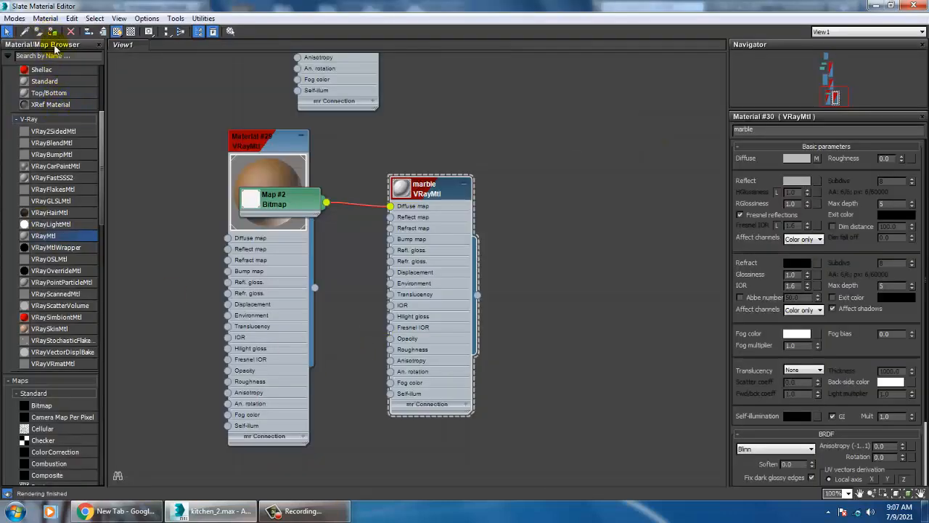
click(876, 5)
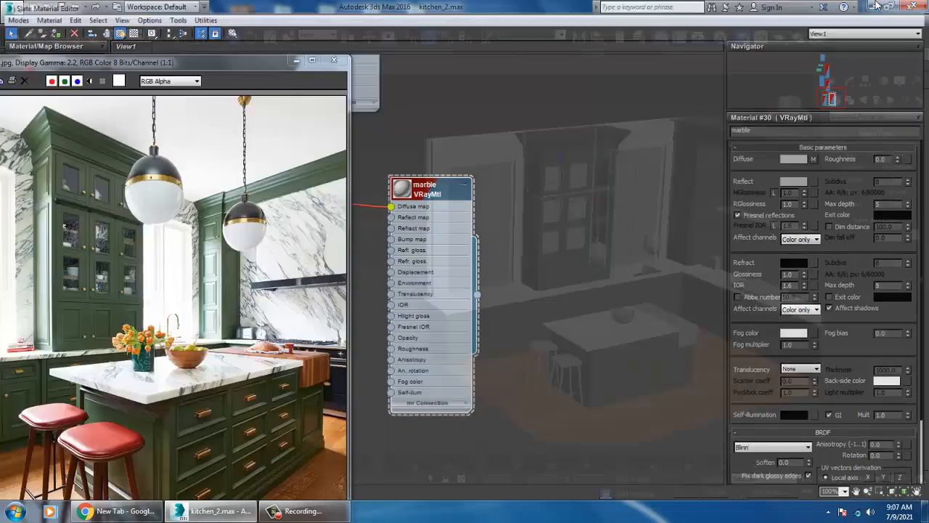
- Add a UVW Map modifier with Box mapping to the marble panel around the outer window and try a mapping width of about 257
alt+middle_drag(514, 228, 554, 234)
scroll(541, 228, up, 3)
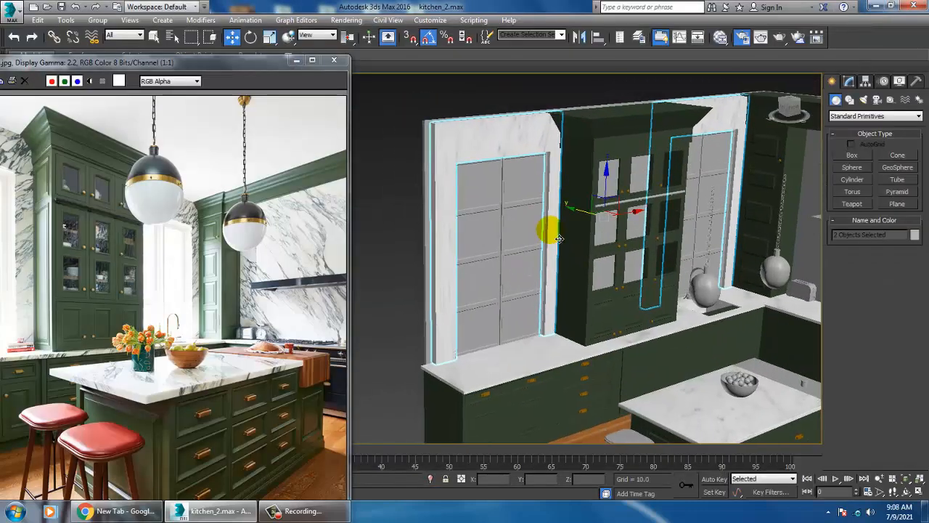
click(511, 135)
click(875, 116)
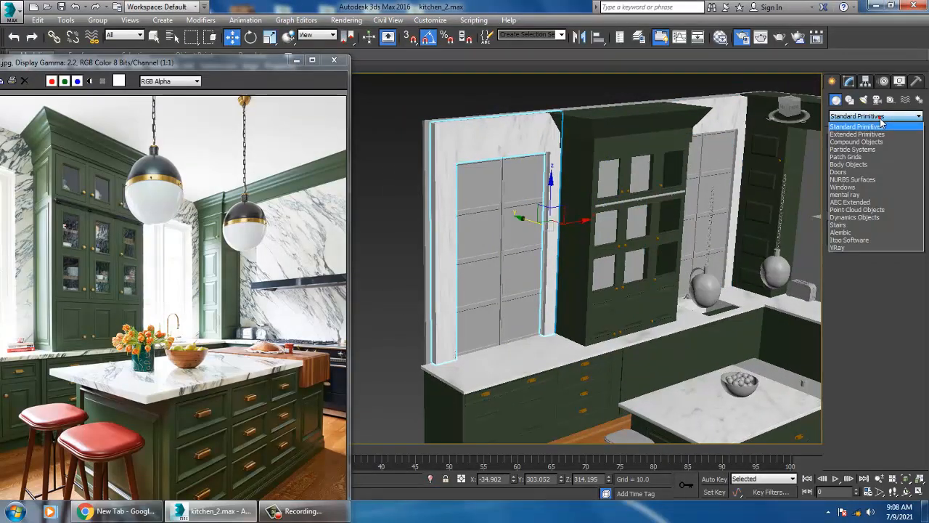
click(875, 116)
click(849, 81)
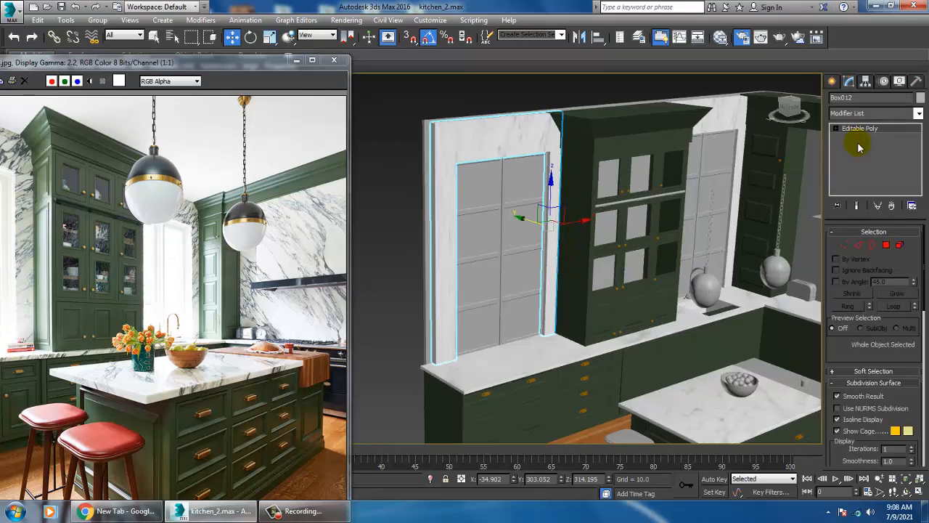
click(863, 114)
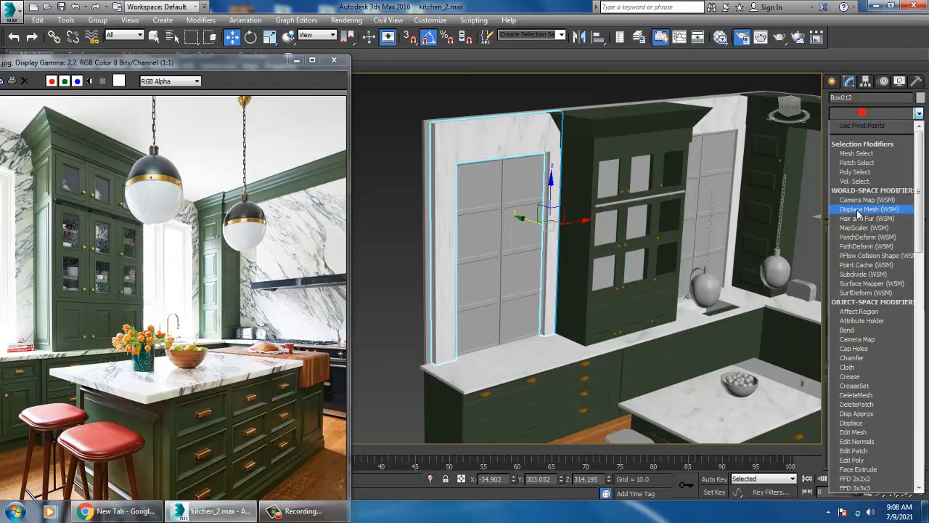
key(u)
click(855, 386)
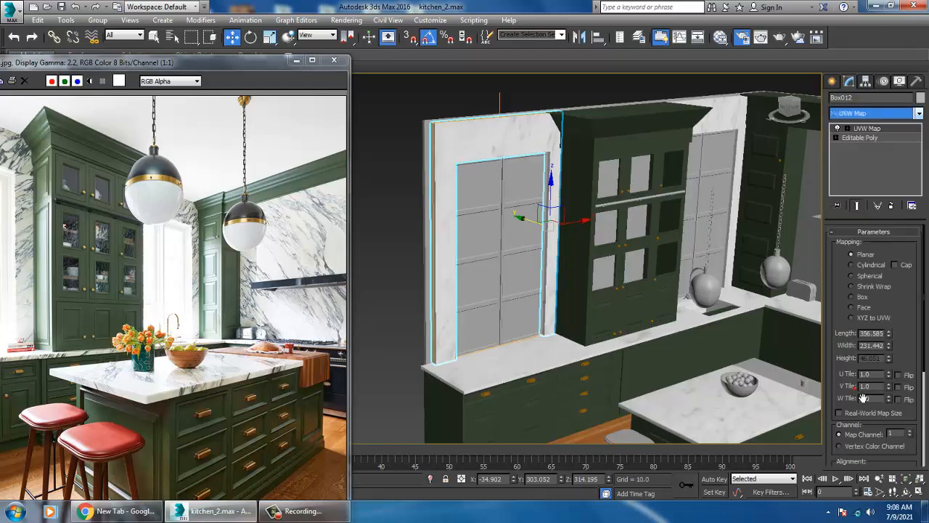
click(861, 298)
drag(889, 357, 902, 343)
key(ctrl+z)
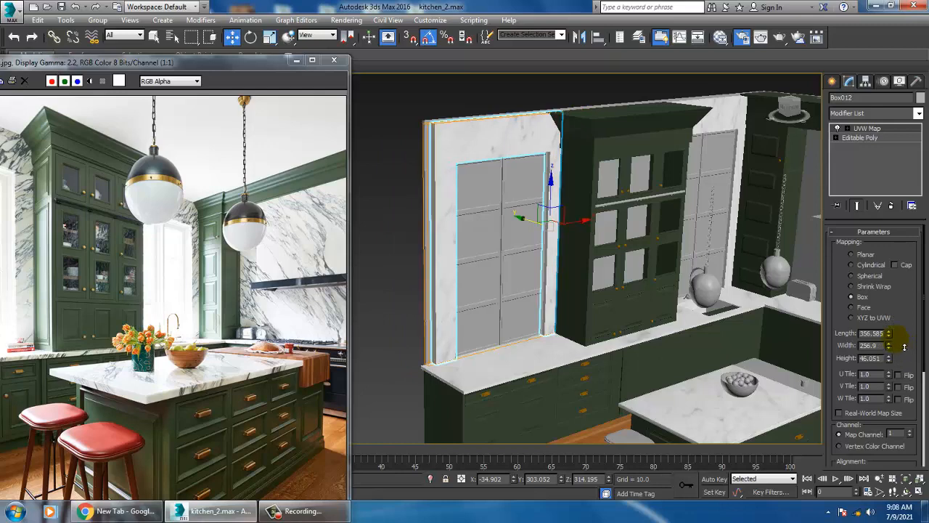
- Add a UVW Map modifier with Box mapping to the marble panel around the sink window and adjust its mapping width
click(701, 174)
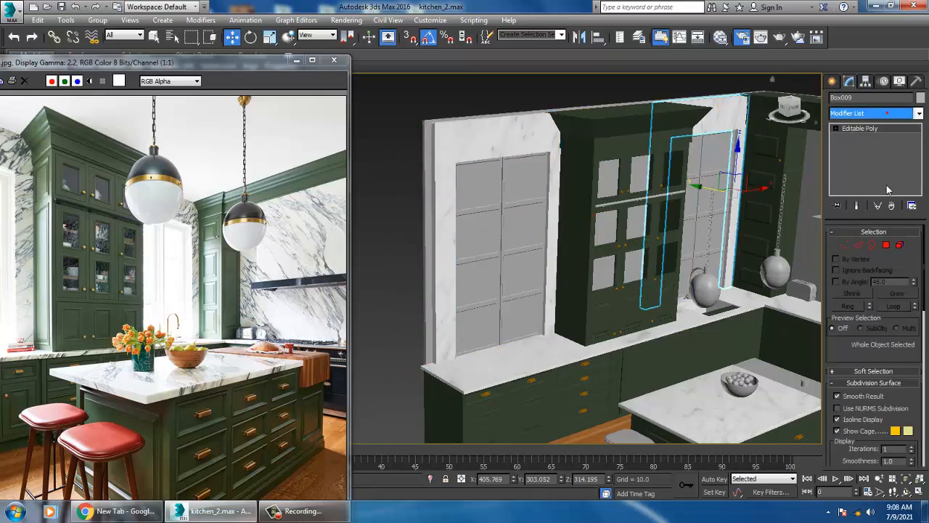
key(u)
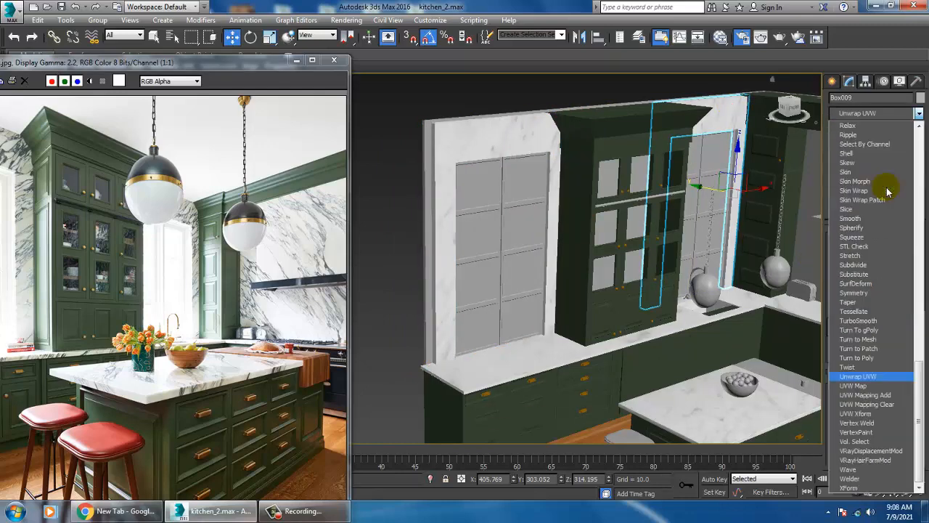
click(871, 387)
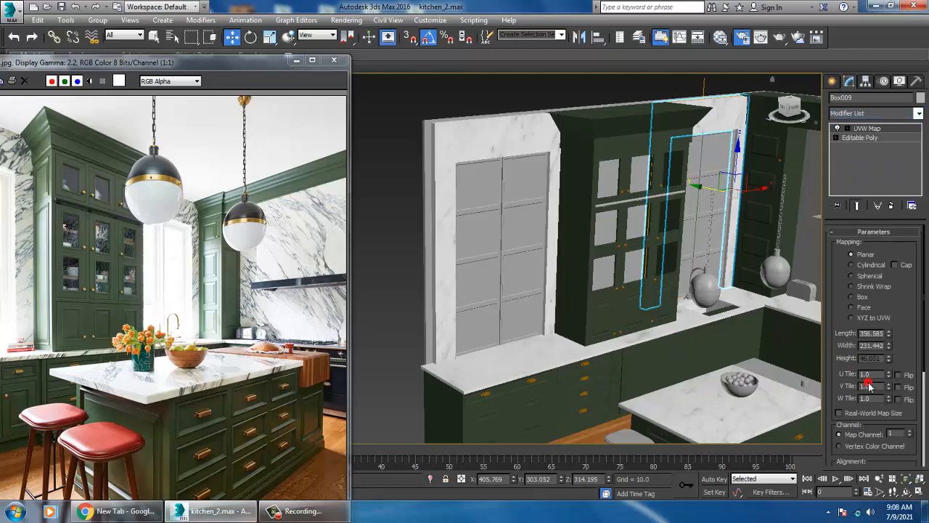
click(852, 297)
alt+middle_drag(762, 299, 684, 294)
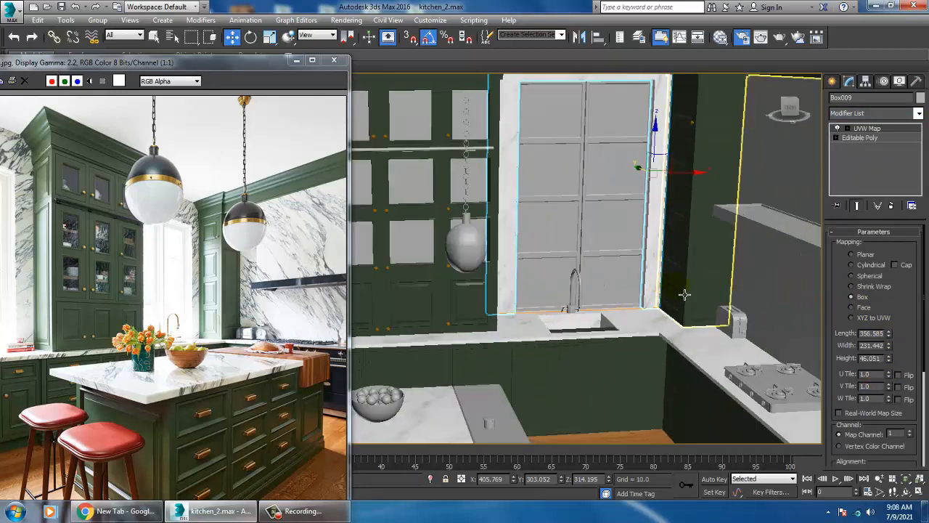
alt+middle_drag(614, 314, 792, 361)
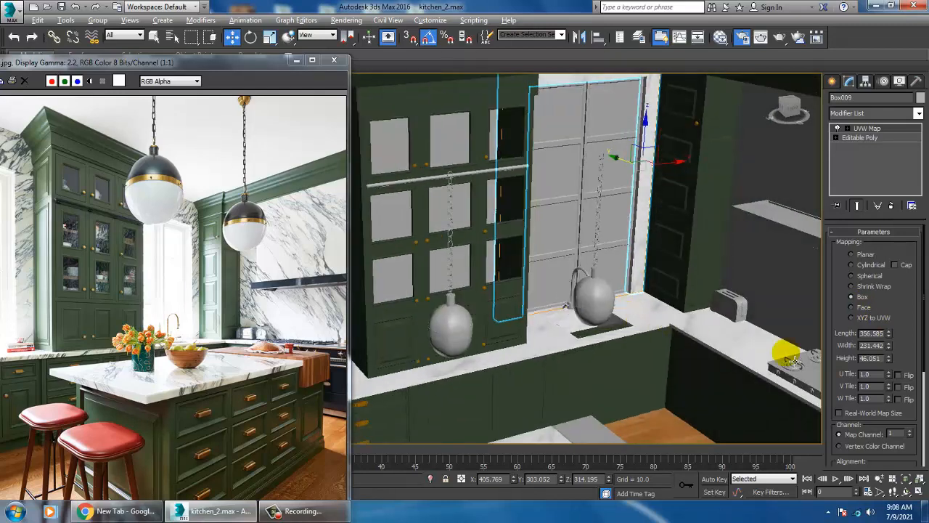
drag(892, 347, 897, 331)
- Assign the marble material to the room's wall object behind the stove and shelf
scroll(512, 269, down, 5)
middle_drag(581, 281, 514, 267)
scroll(514, 268, up, 3)
click(672, 171)
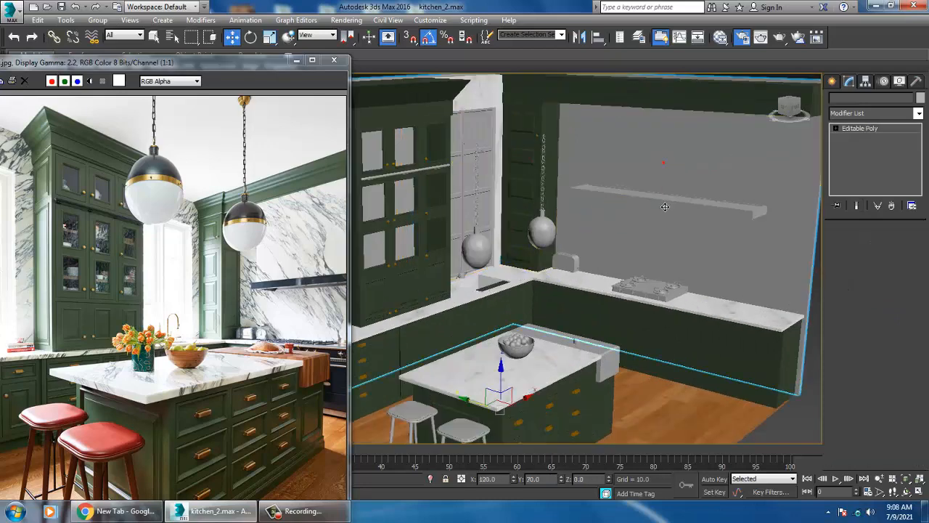
alt+middle_drag(685, 198, 662, 204)
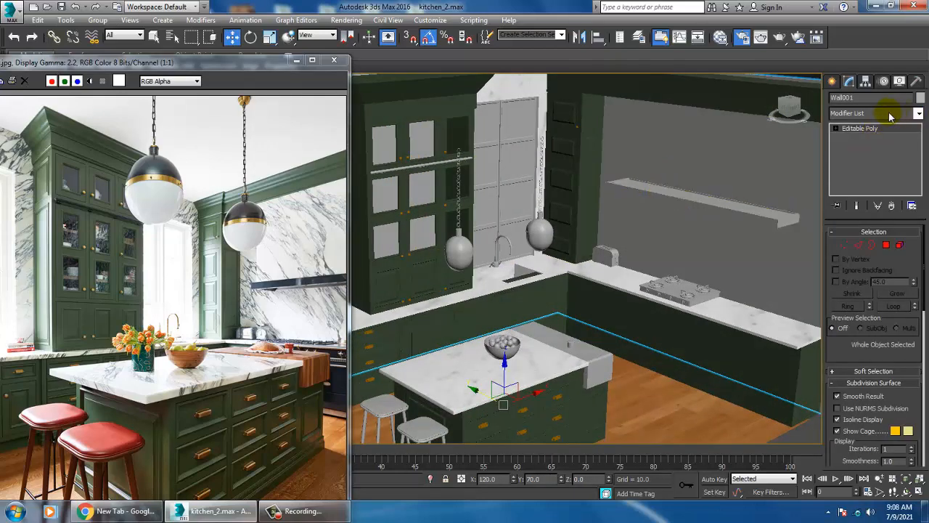
key(m)
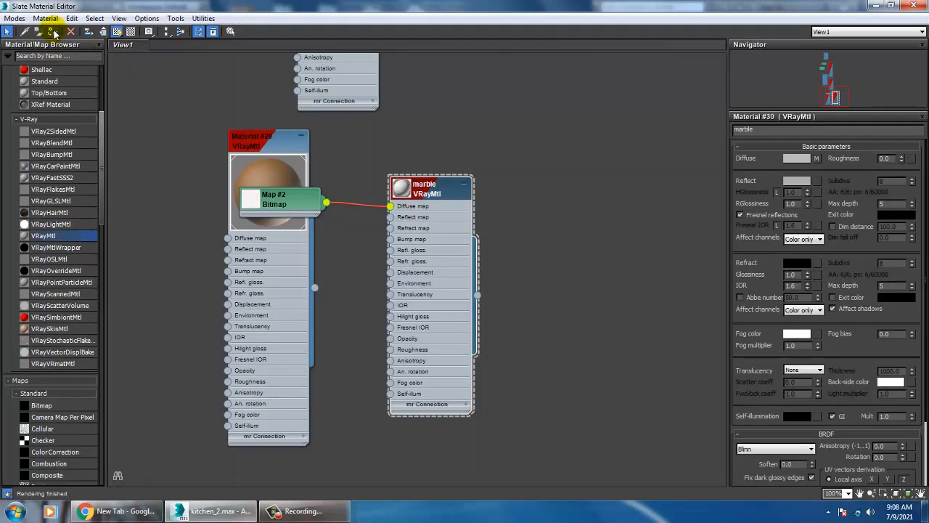
click(872, 6)
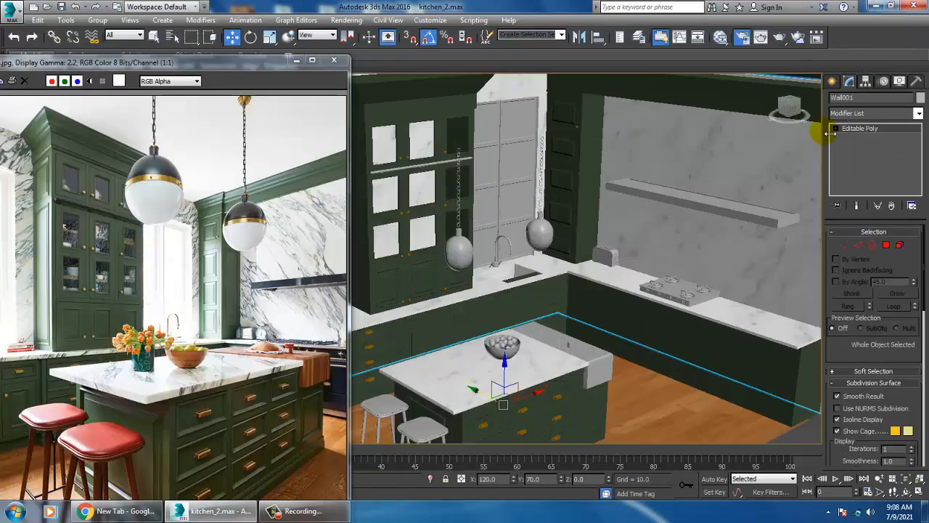
- Add a UVW Map modifier with Box mapping to the room's wall object
click(865, 114)
key(u)
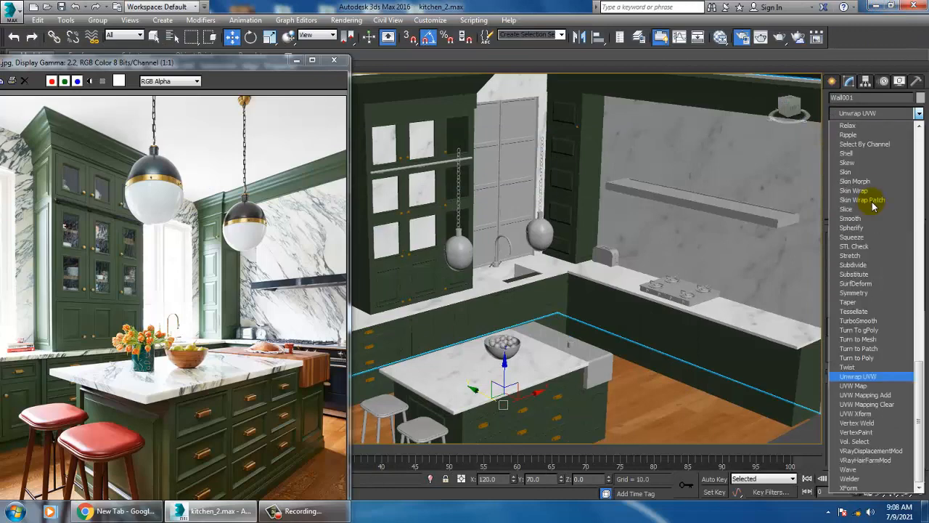
click(864, 385)
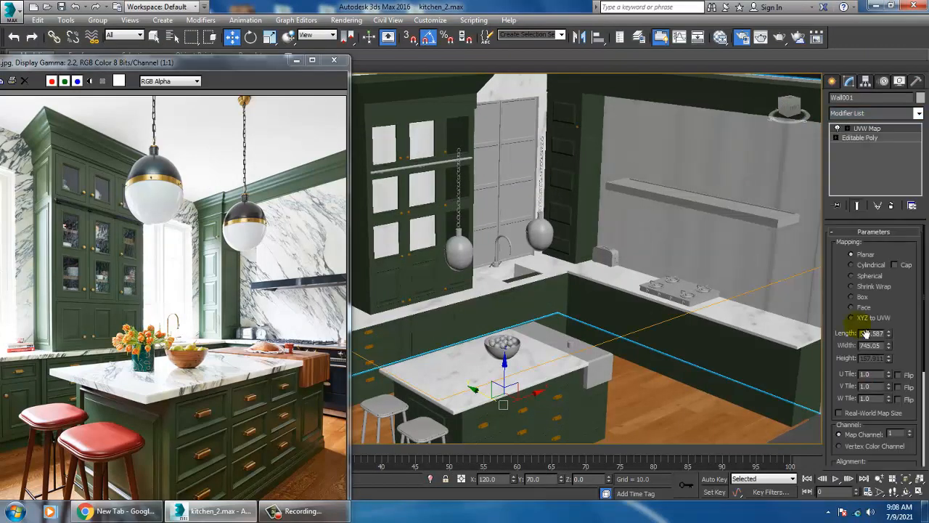
click(863, 298)
scroll(664, 265, up, 3)
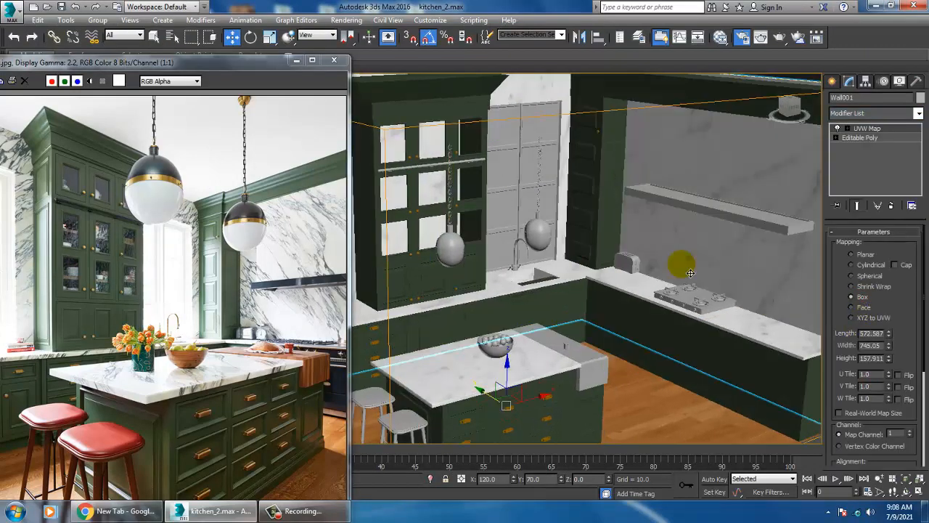
scroll(659, 264, down, 4)
mouse_move(665, 265)
alt+middle_down()
mouse_move(691, 264)
mouse_move(646, 264)
mouse_move(757, 257)
mouse_move(662, 257)
alt+middle_up()
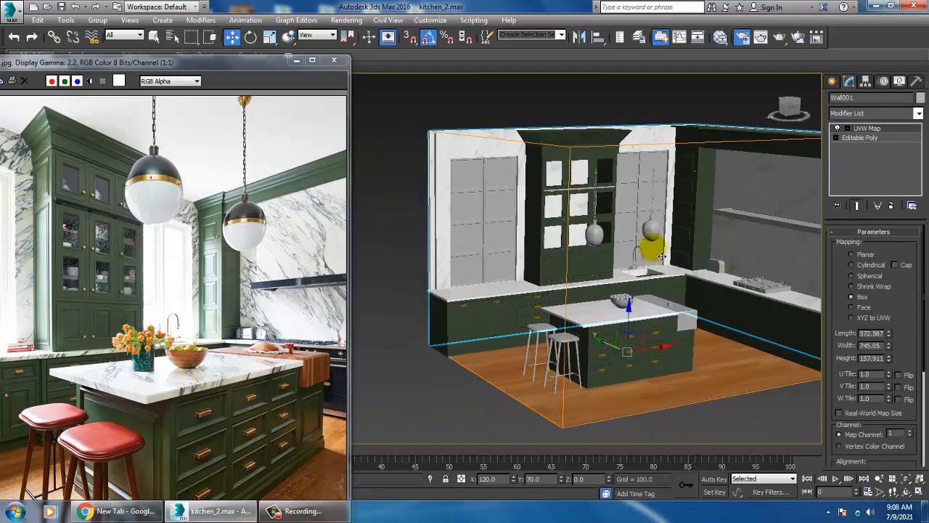
- Isolate the outer window's sash nearest the tall cabinet, examine its selected pane polygons, and end the isolation
scroll(530, 287, up, 6)
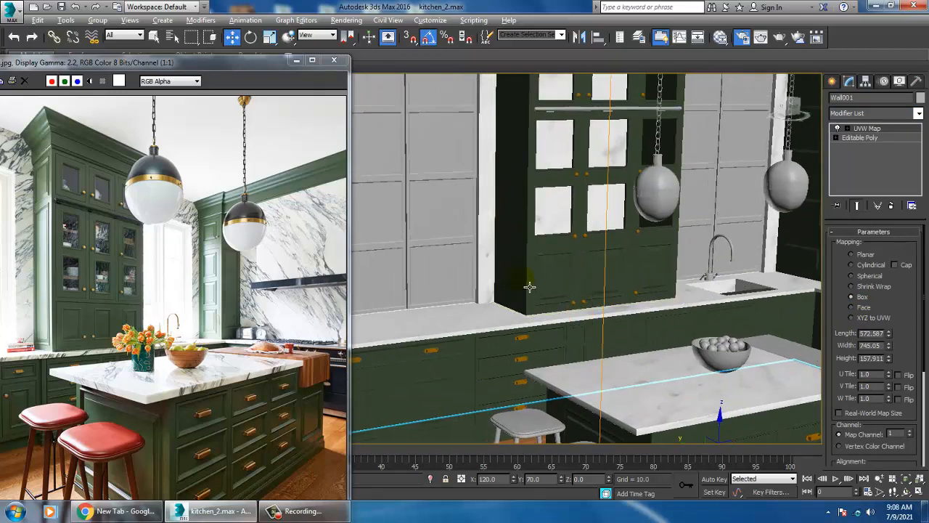
alt+middle_drag(530, 287, 630, 328)
click(470, 201)
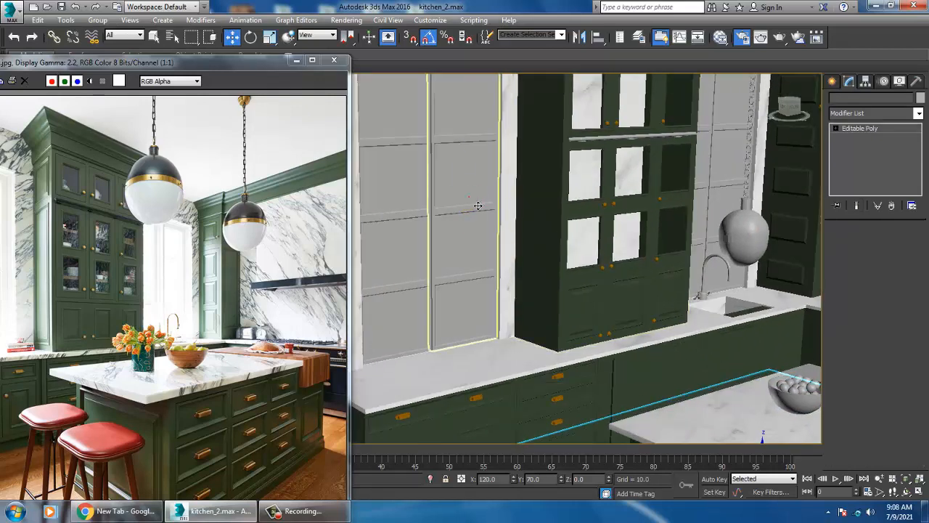
key(z)
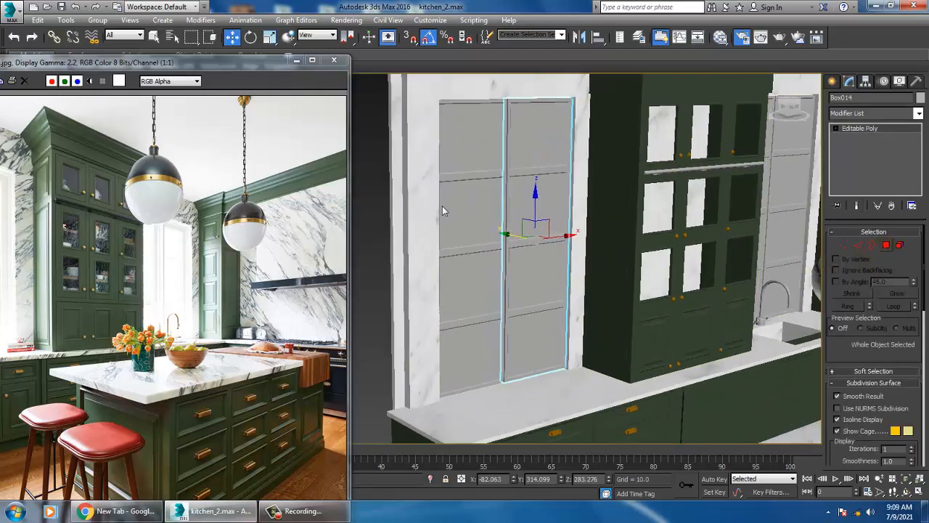
key(4)
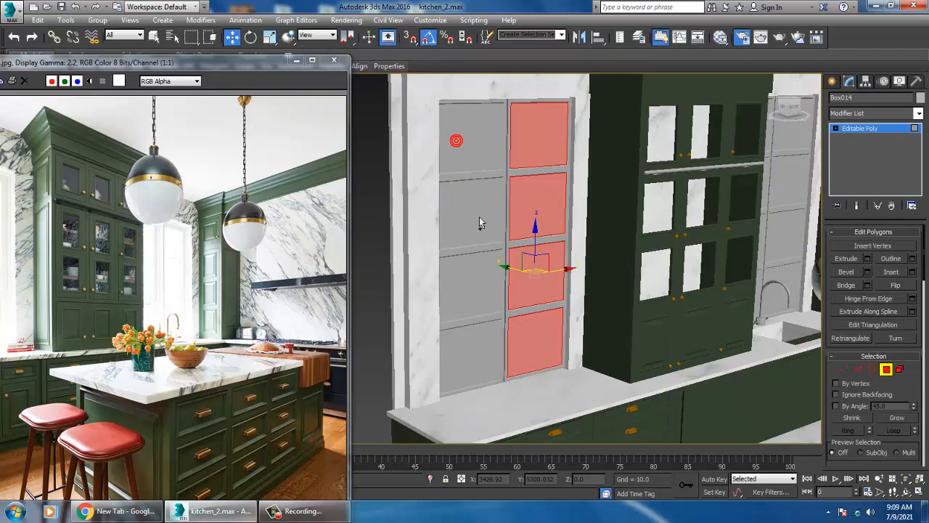
key(alt+q)
alt+middle_drag(473, 222, 501, 238)
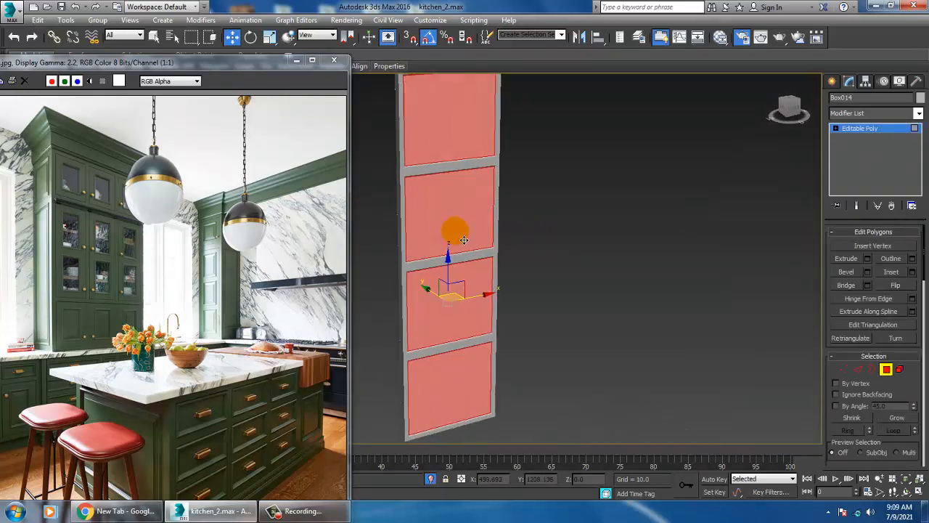
click(885, 129)
right_click(632, 177)
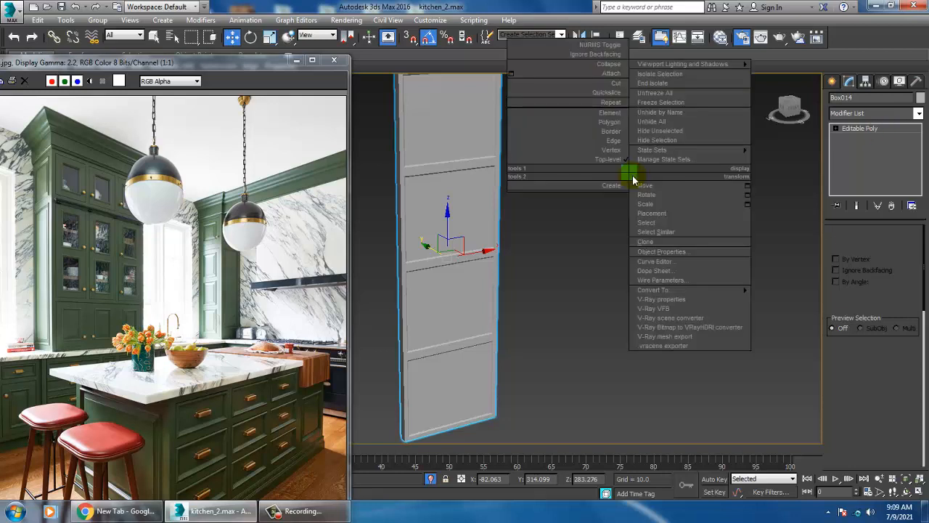
click(659, 87)
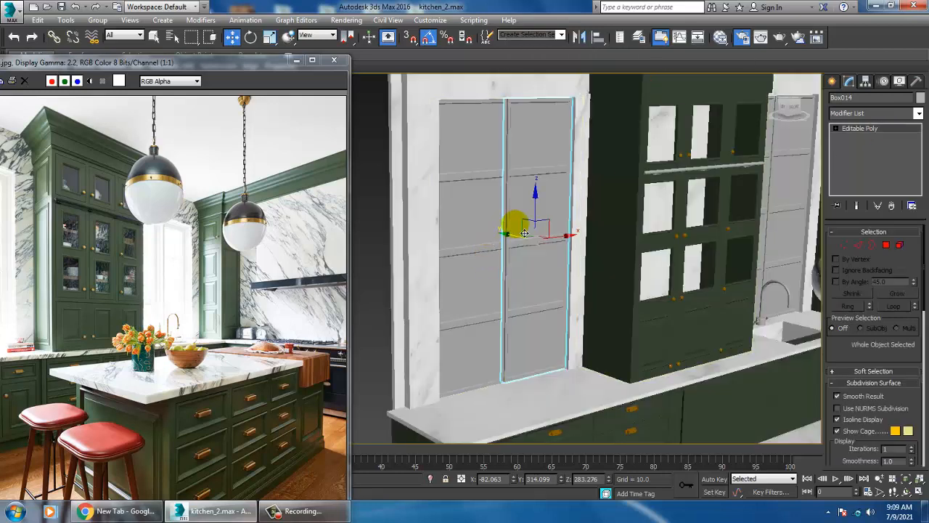
- Attach the outer window's two sashes to each other as one editable poly object
click(487, 210)
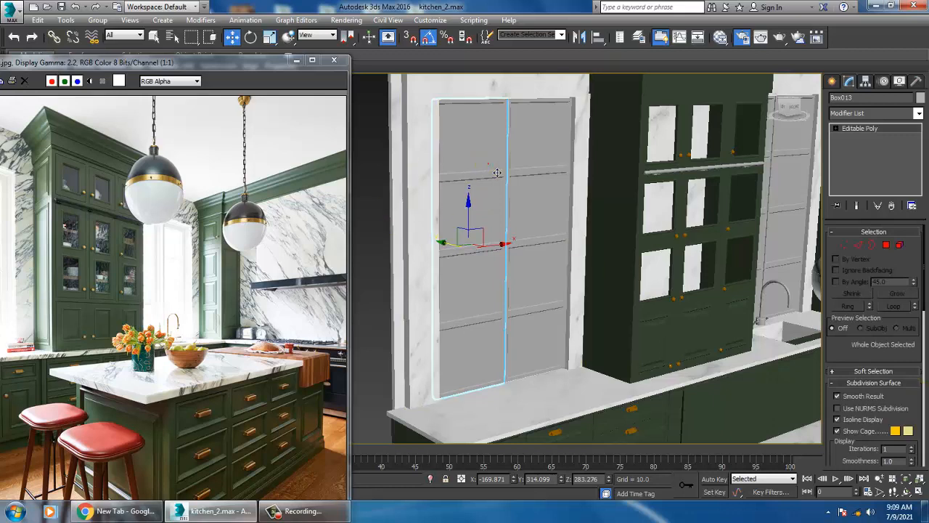
click(751, 383)
scroll(892, 363, down, 6)
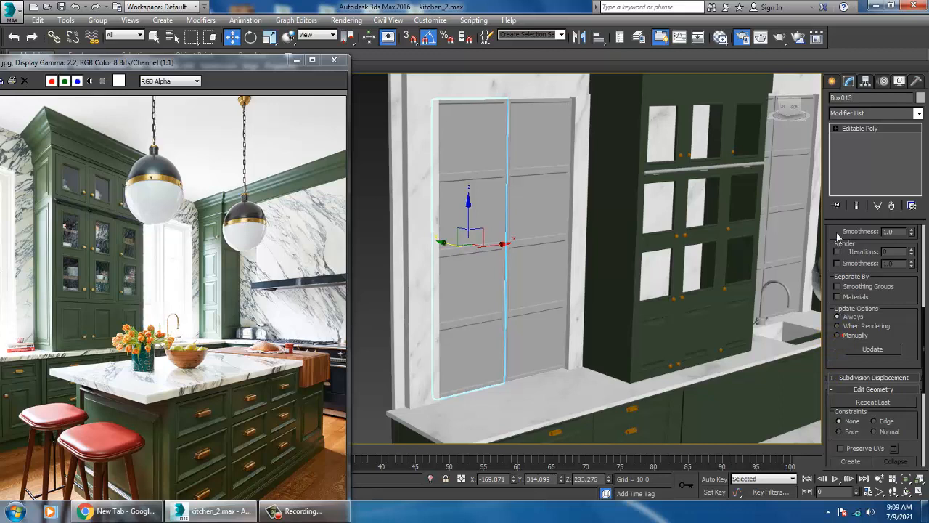
scroll(847, 352, down, 3)
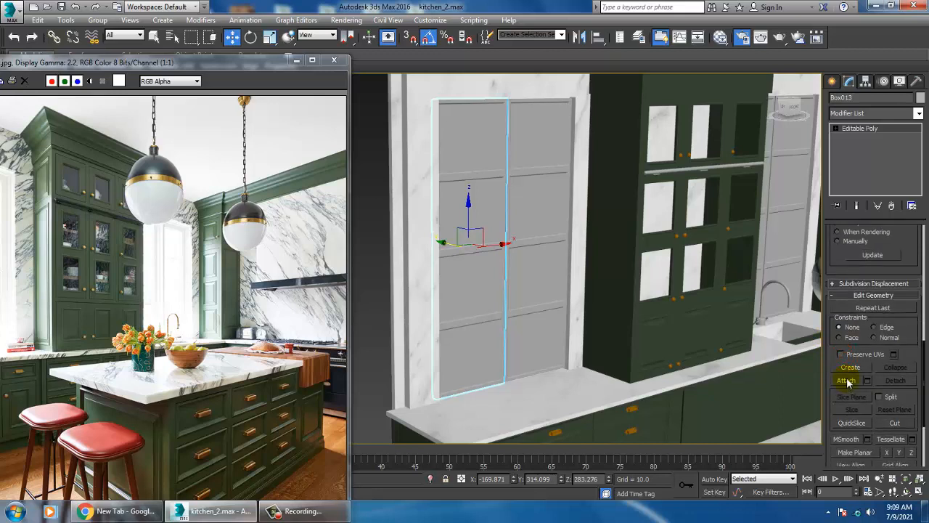
click(847, 383)
click(558, 207)
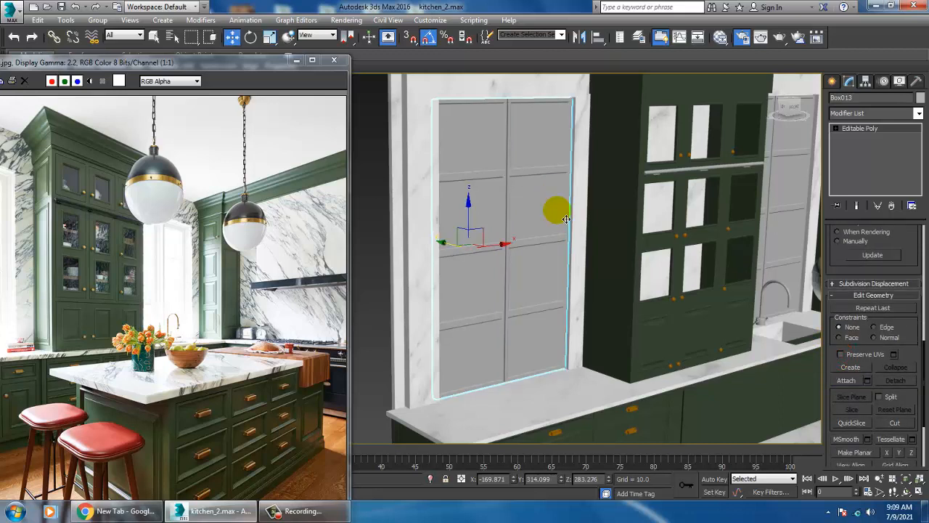
- Check the pane polygon selection of the attached window sashes and isolate the window object
key(4)
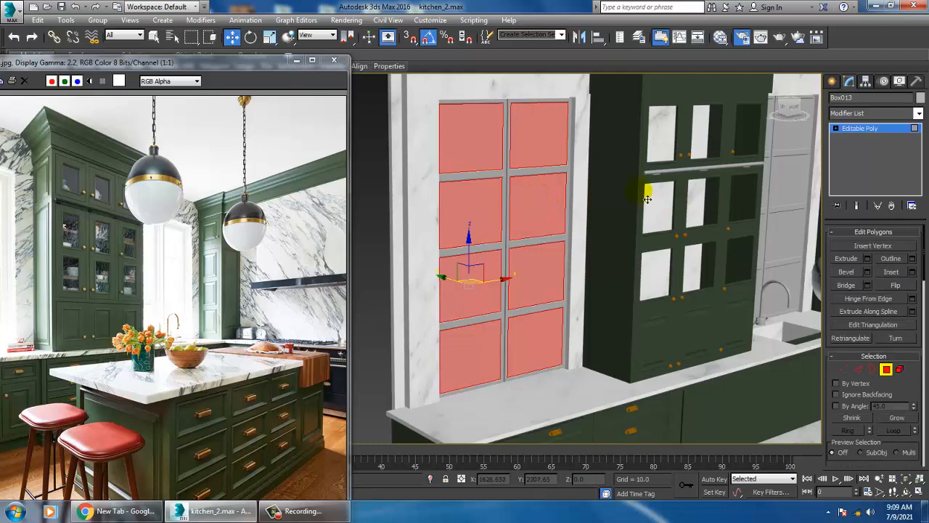
alt+middle_drag(647, 199, 626, 166)
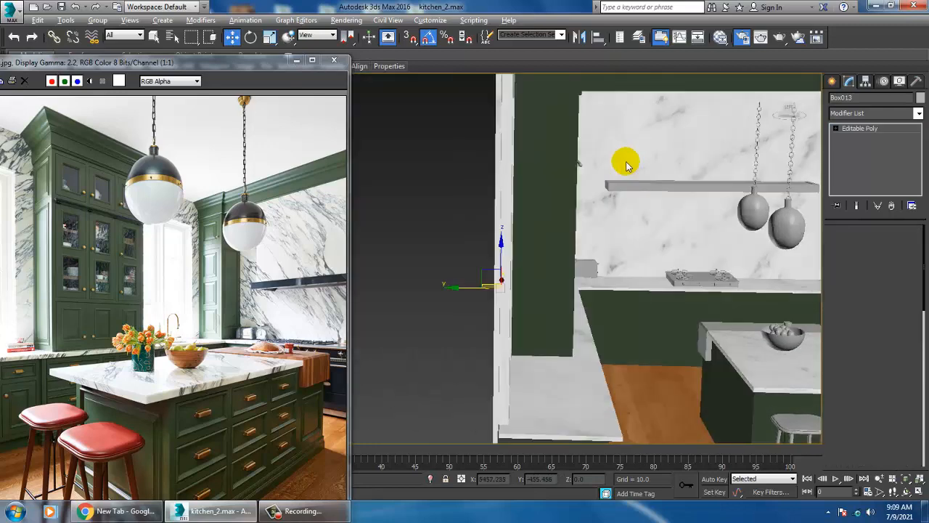
key(alt+q)
alt+middle_drag(498, 170, 433, 185)
- Create a new VRayMtl material node in the empty area below the existing marble material
key(m)
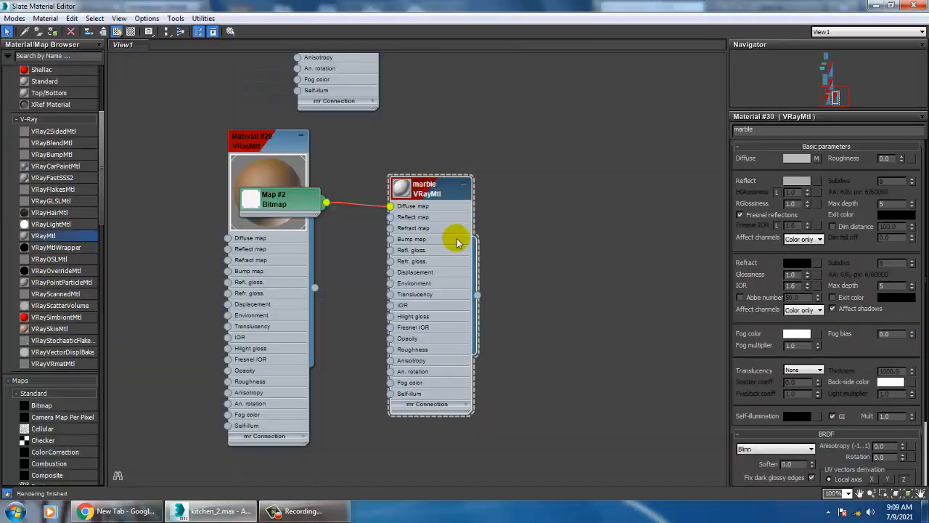
middle_drag(521, 103, 561, 219)
middle_drag(397, 315, 467, 183)
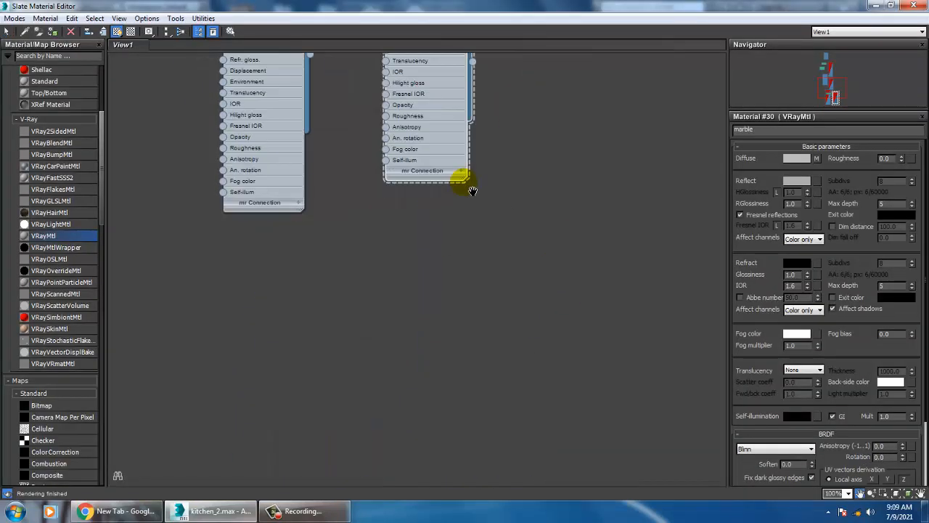
click(34, 243)
drag(191, 250, 192, 250)
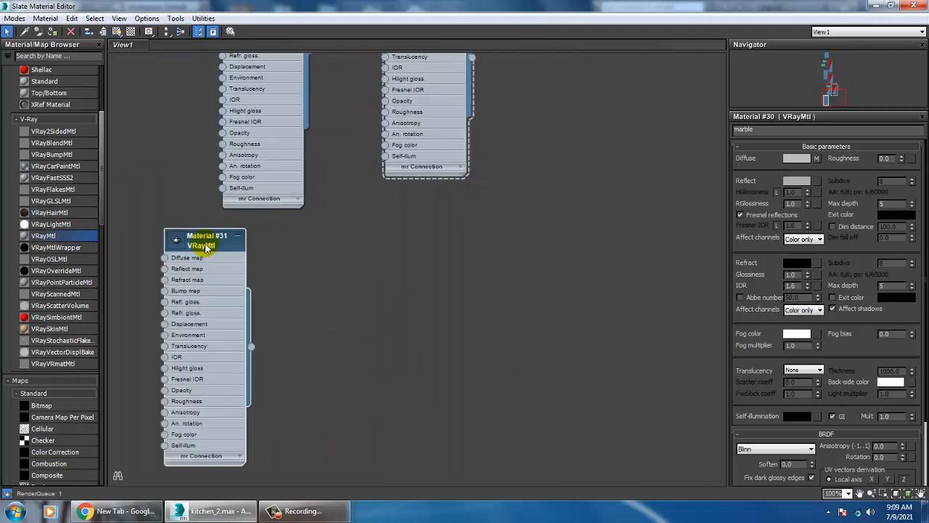
- Set the new VRayMtl's refraction colour to light grey 211 and apply it to the selected window panes with shaded viewport display
click(793, 264)
drag(341, 91, 343, 149)
click(429, 173)
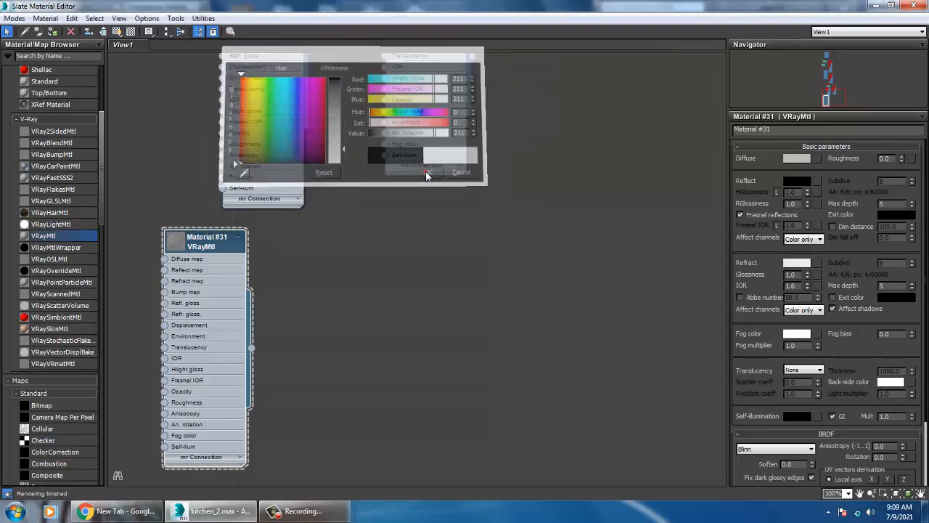
click(116, 31)
click(913, 5)
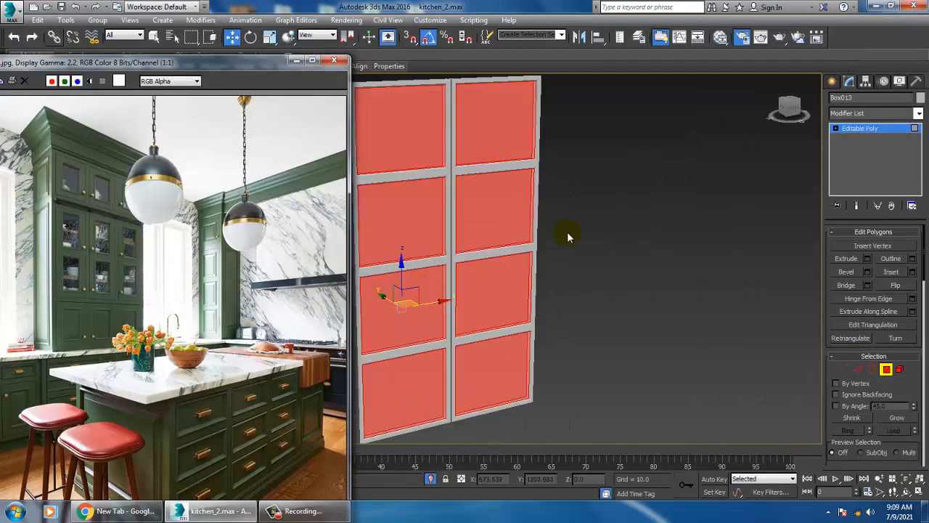
- Invert the polygon selection to the window's frame and create another VRayMtl node beside the glass material
middle_drag(567, 232, 511, 235)
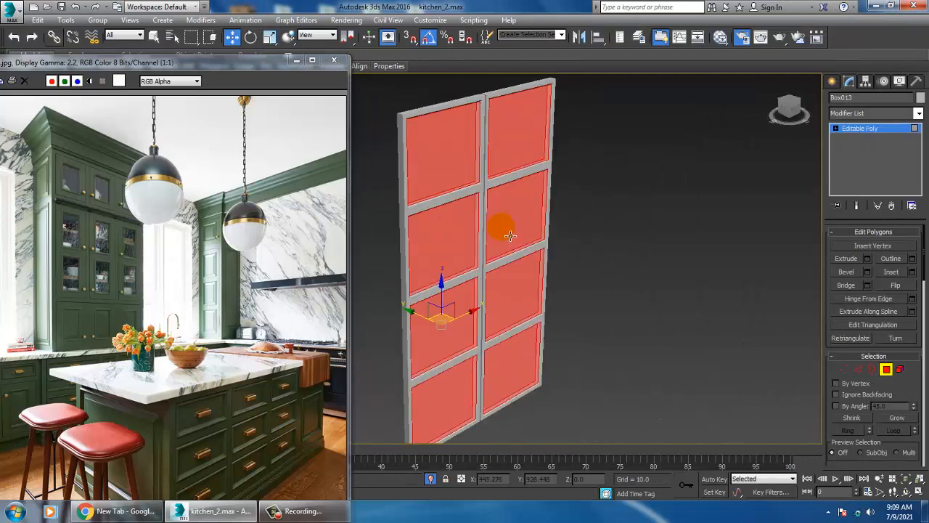
key(ctrl+i)
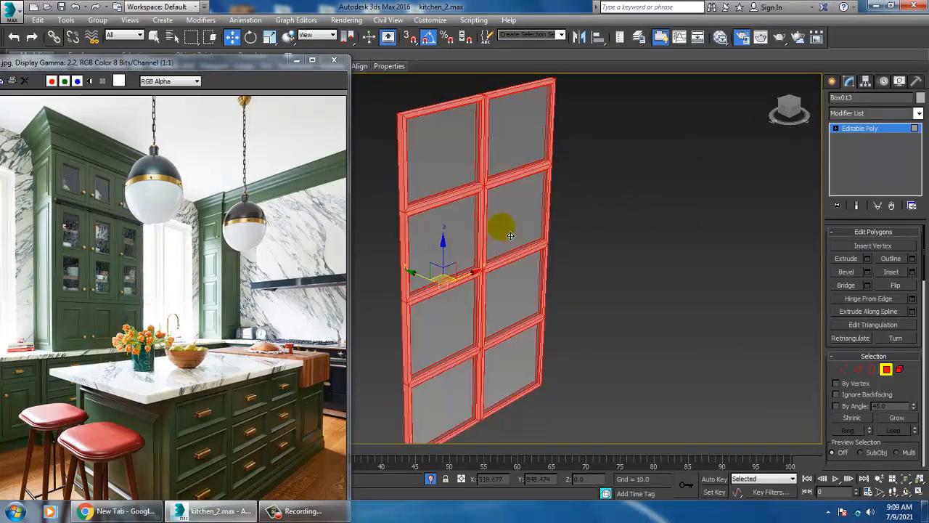
key(m)
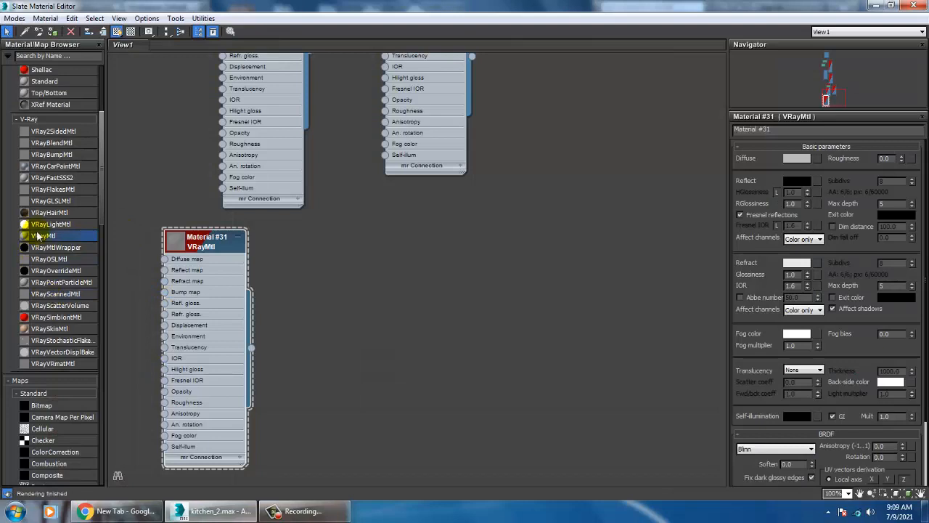
shift+drag(211, 249, 384, 261)
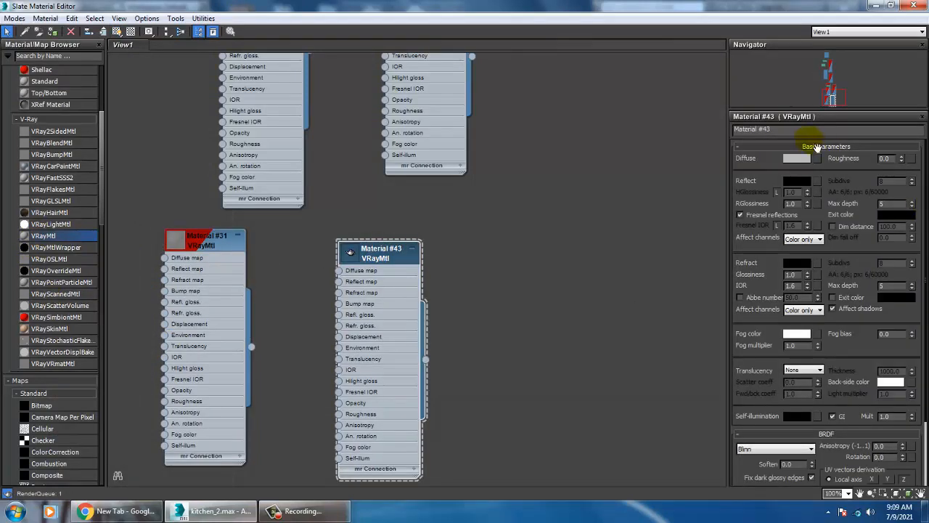
- Give the frame material a white diffuse and a grey reflection of about 37, and apply it to the selected frame polygons
click(804, 159)
drag(334, 123, 389, 174)
click(428, 173)
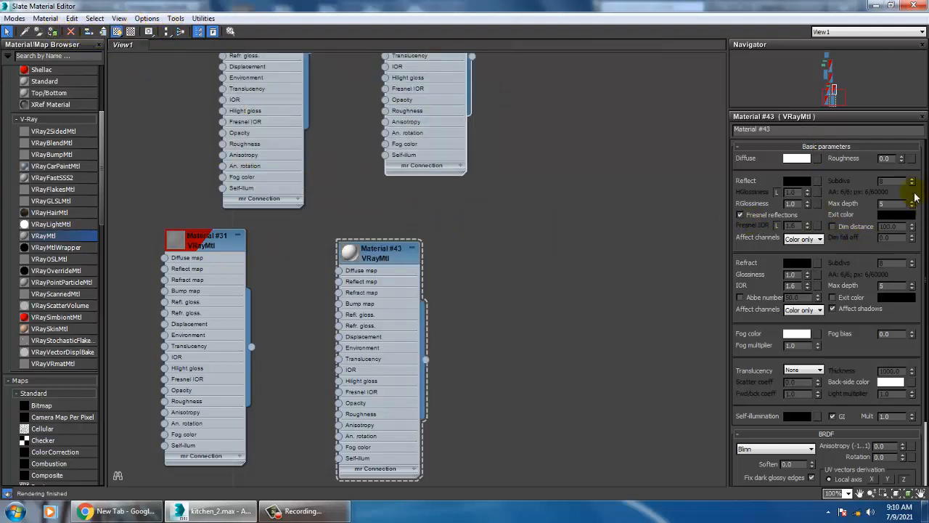
click(791, 182)
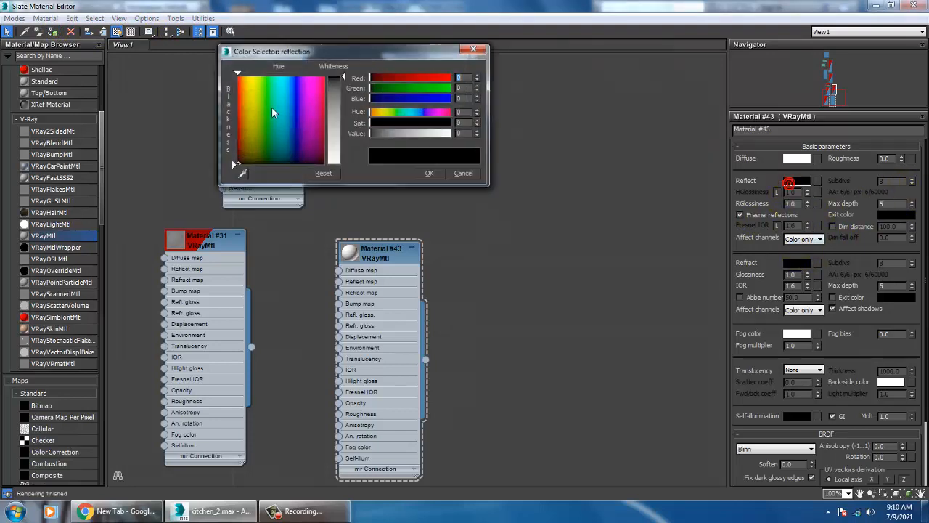
drag(335, 77, 334, 91)
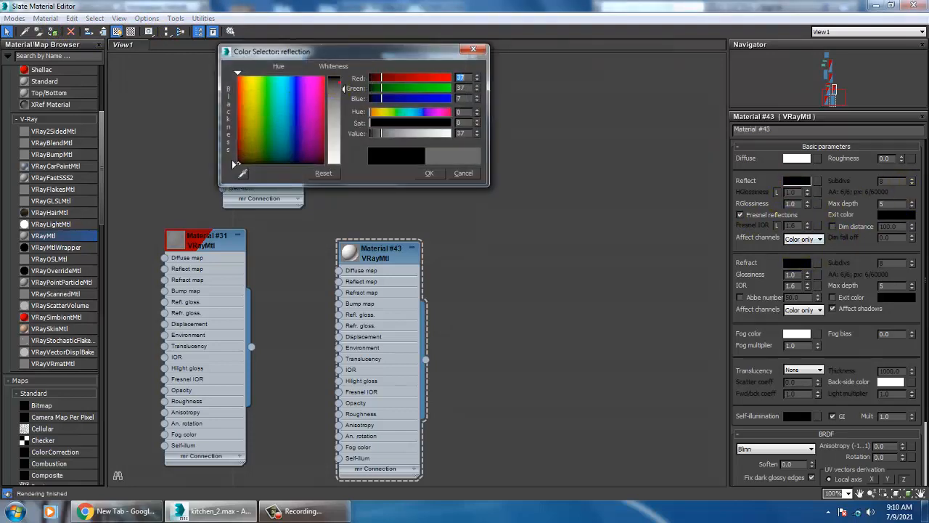
click(429, 174)
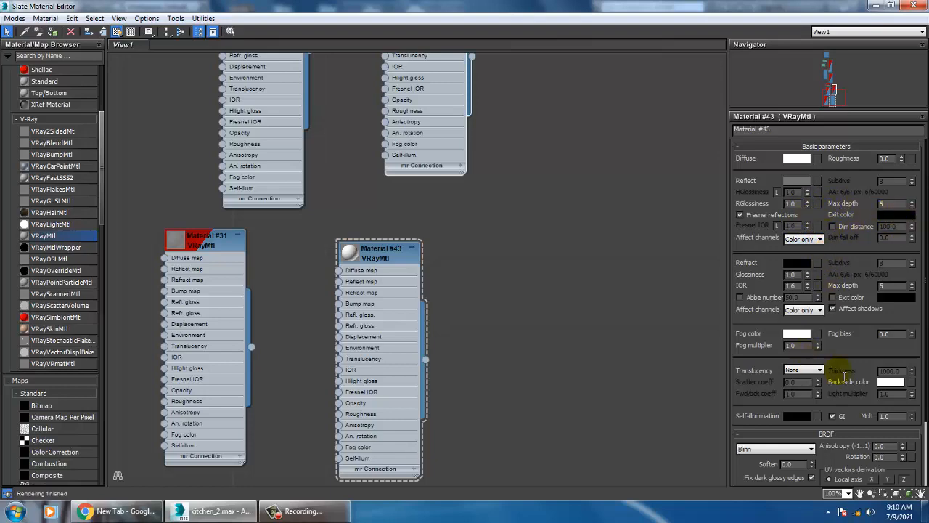
click(875, 5)
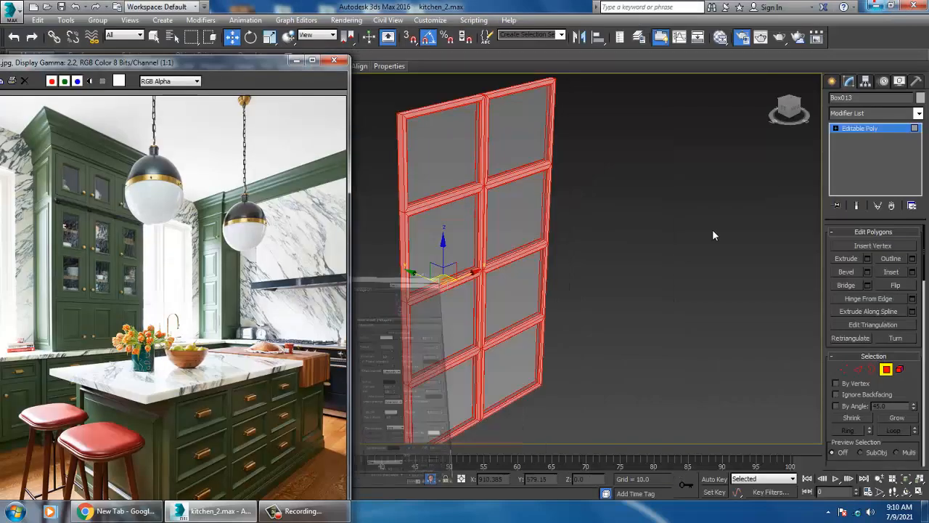
- End the window's isolation, check it against the surrounding wall, and leave polygon editing
right_click(663, 193)
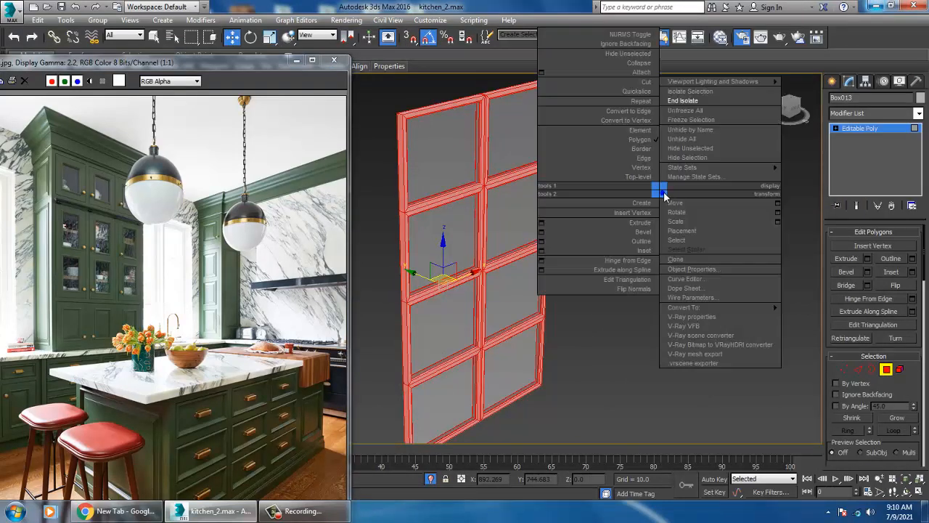
click(695, 101)
alt+middle_drag(649, 254, 595, 255)
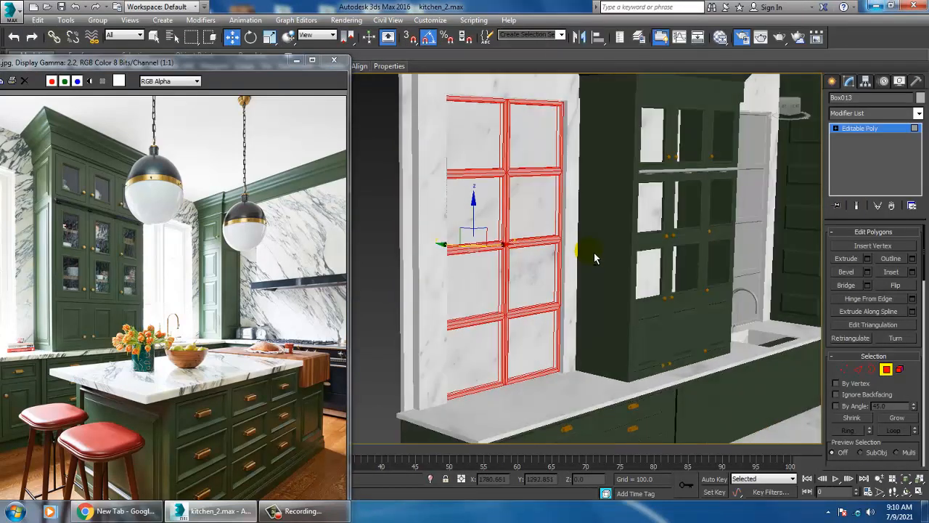
click(437, 240)
click(372, 215)
alt+middle_drag(418, 235, 616, 266)
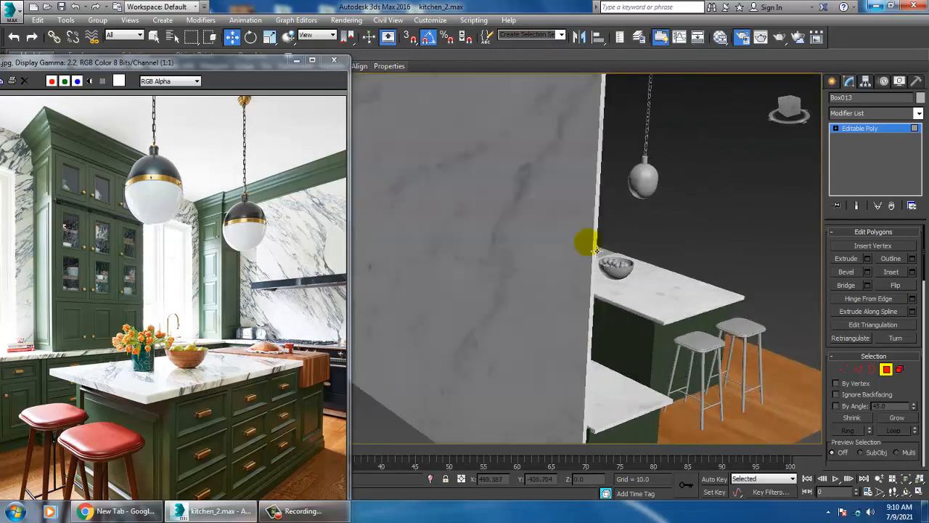
click(533, 220)
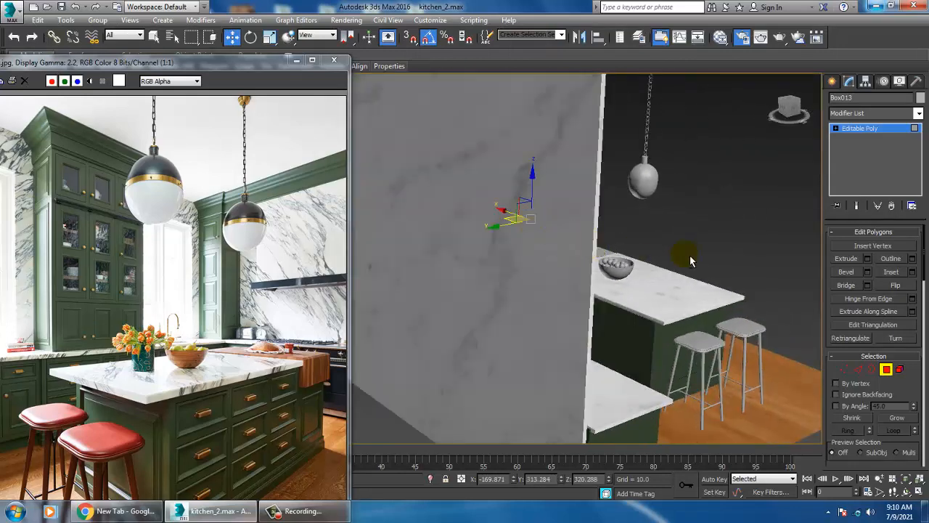
alt+middle_drag(690, 258, 561, 253)
click(873, 131)
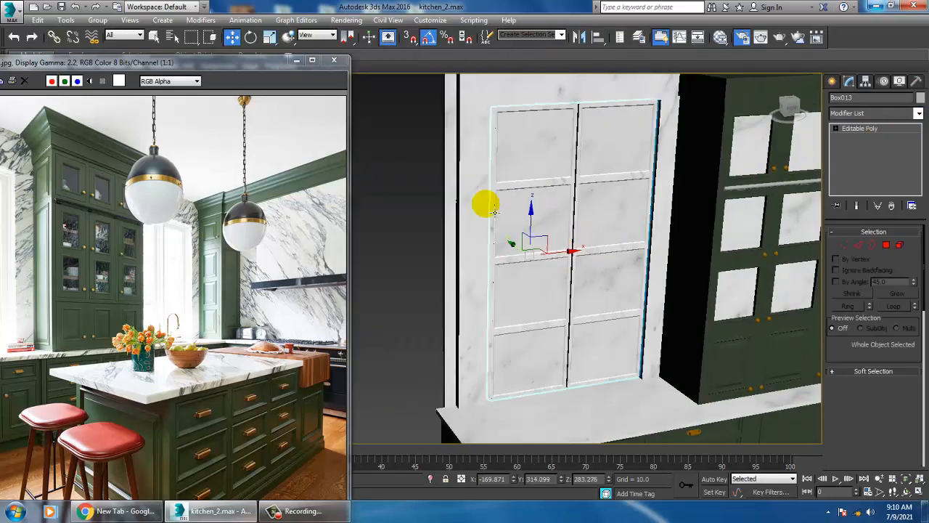
- Select the marble wall overlapping the outer window and convert it to an editable poly, collapsing its UVW Map
click(448, 199)
alt+middle_drag(606, 234, 554, 220)
scroll(588, 220, down, 5)
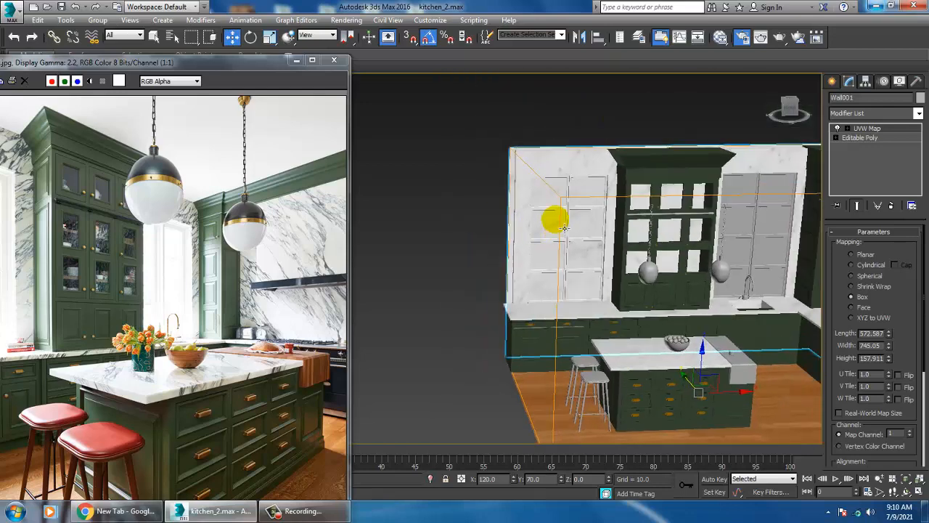
key(1)
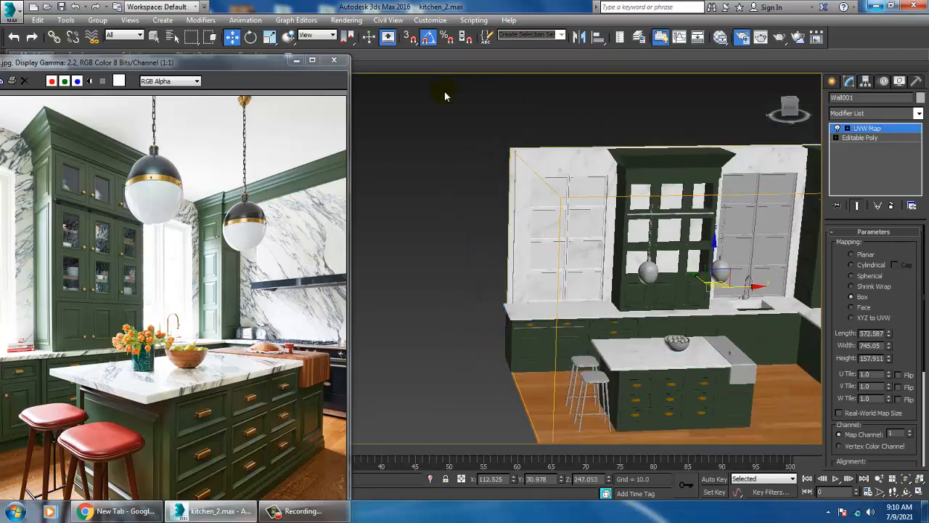
right_click(508, 169)
mouse_move(609, 286)
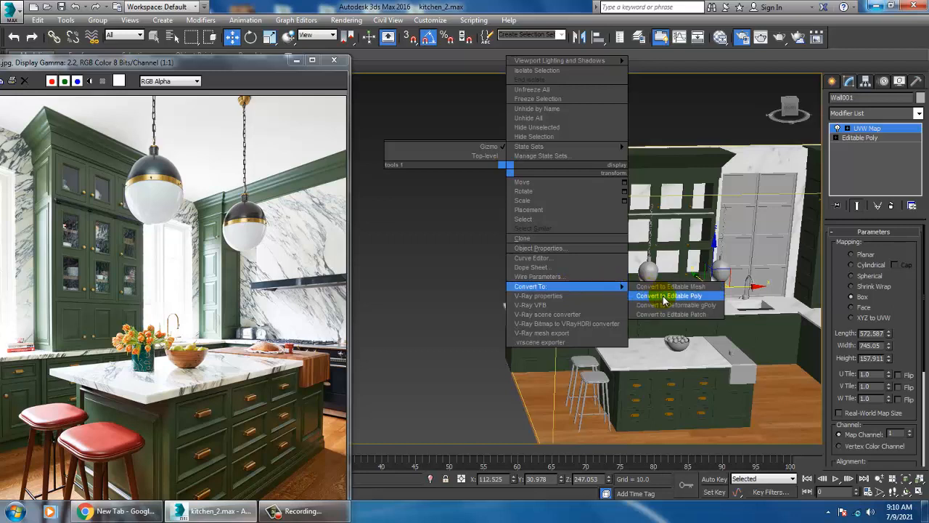
click(668, 295)
- Move the wall's end vertices about 234 units along X to behind the tall cabinet, clearing the outer window
key(1)
drag(463, 114, 549, 480)
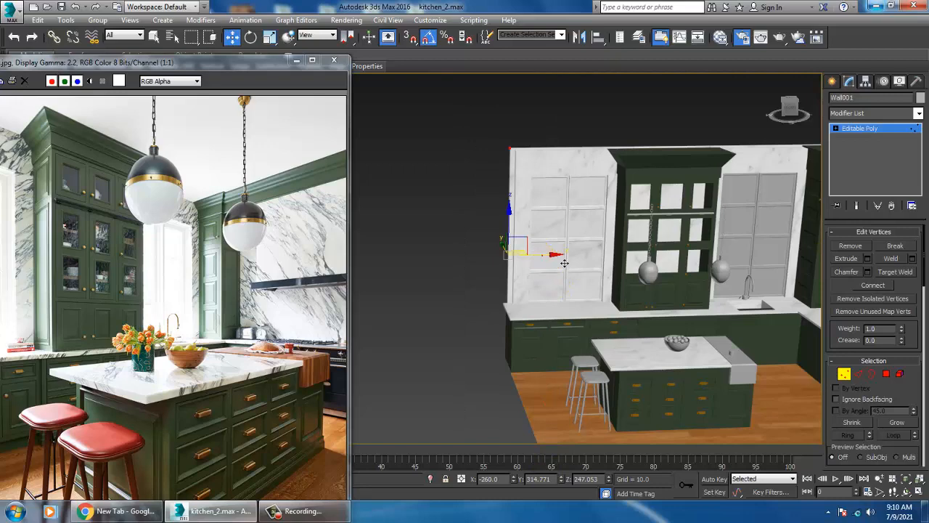
drag(615, 257, 646, 258)
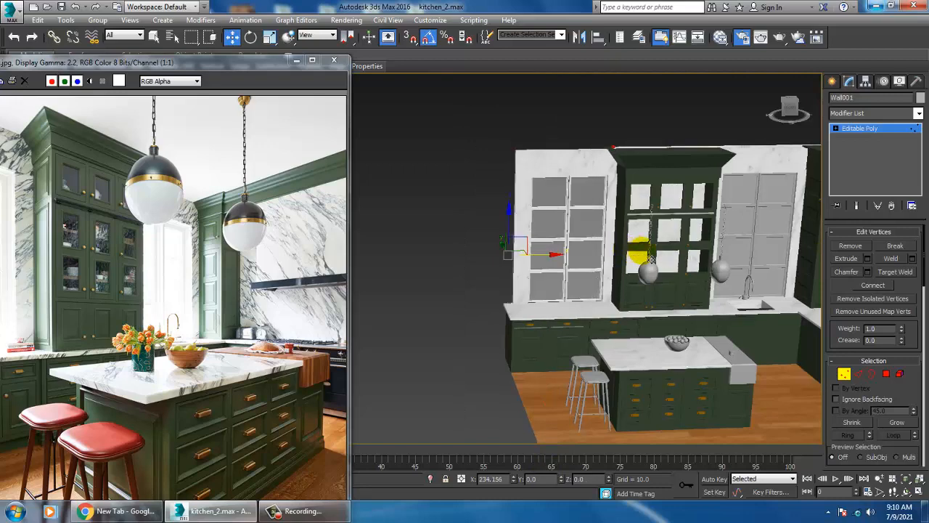
click(602, 239)
alt+middle_drag(605, 215, 602, 243)
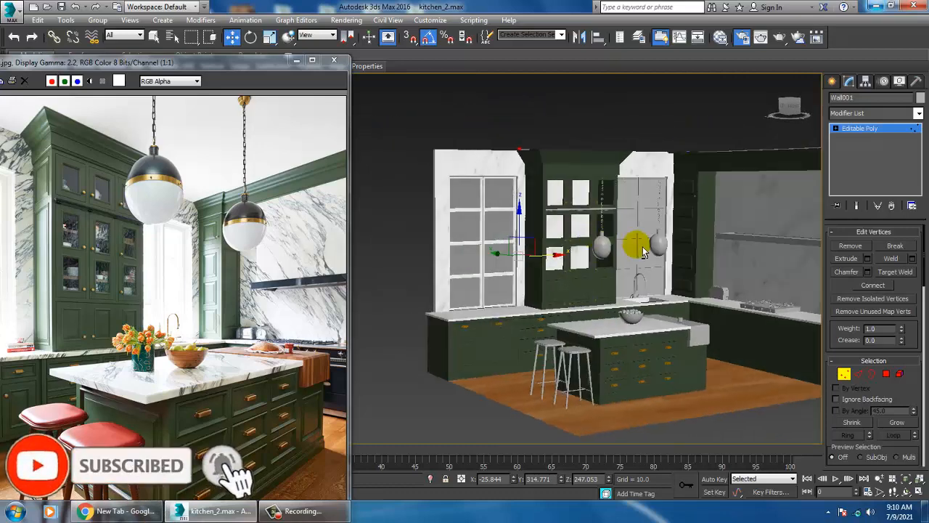
scroll(643, 250, up, 5)
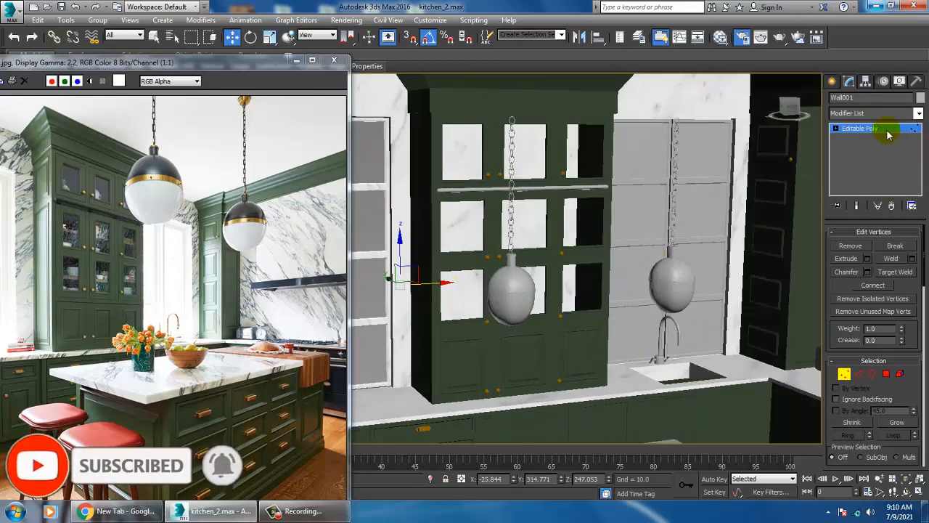
click(887, 135)
- Minimize the reference image window and examine the textured kitchen, including the island, cabinets, windows and cooktop wall
scroll(622, 218, down, 8)
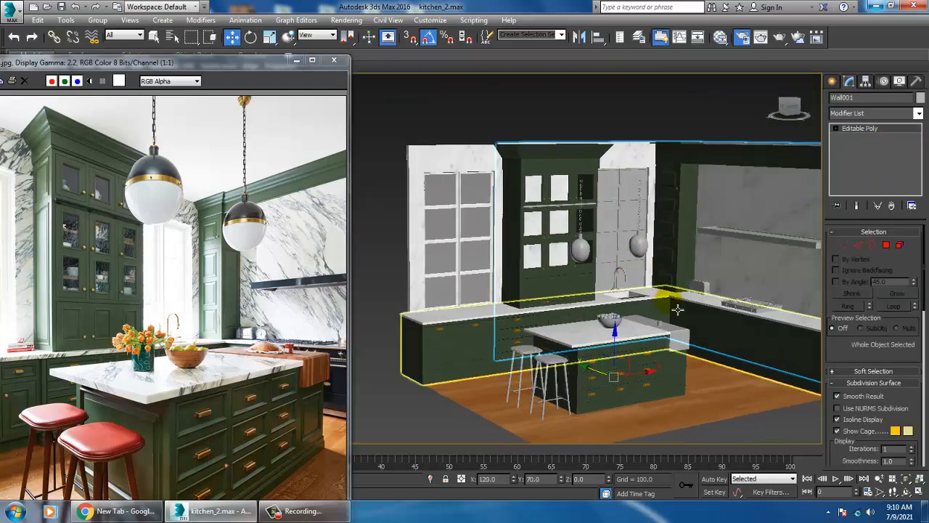
middle_drag(678, 310, 603, 264)
scroll(603, 264, up, 4)
middle_drag(670, 291, 680, 309)
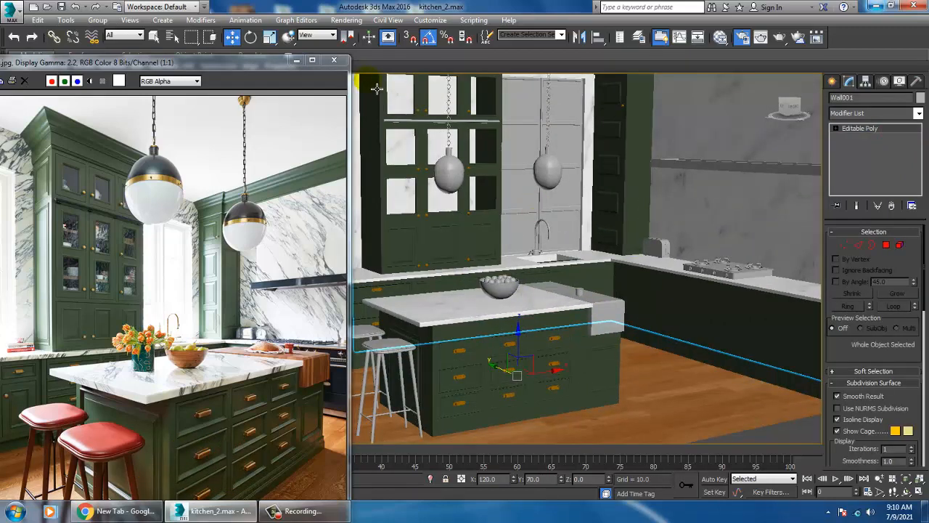
click(297, 63)
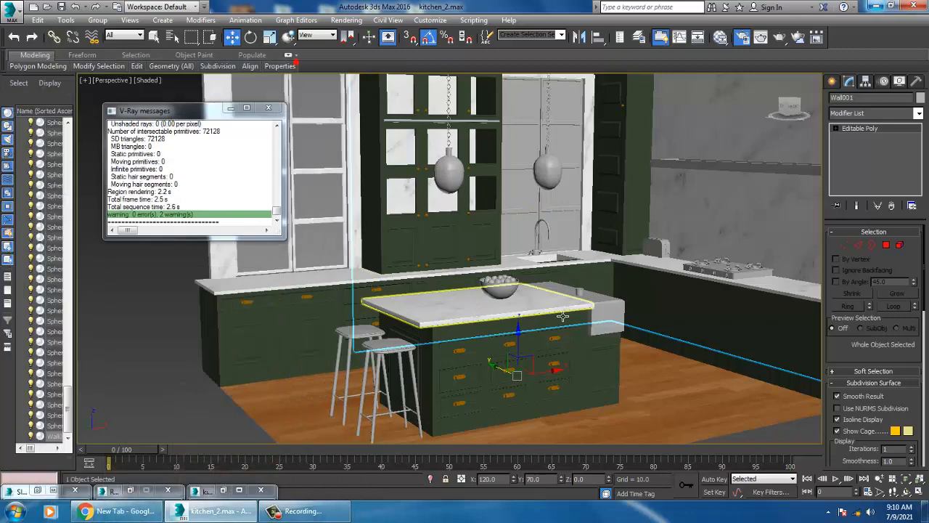
middle_drag(649, 247, 655, 313)
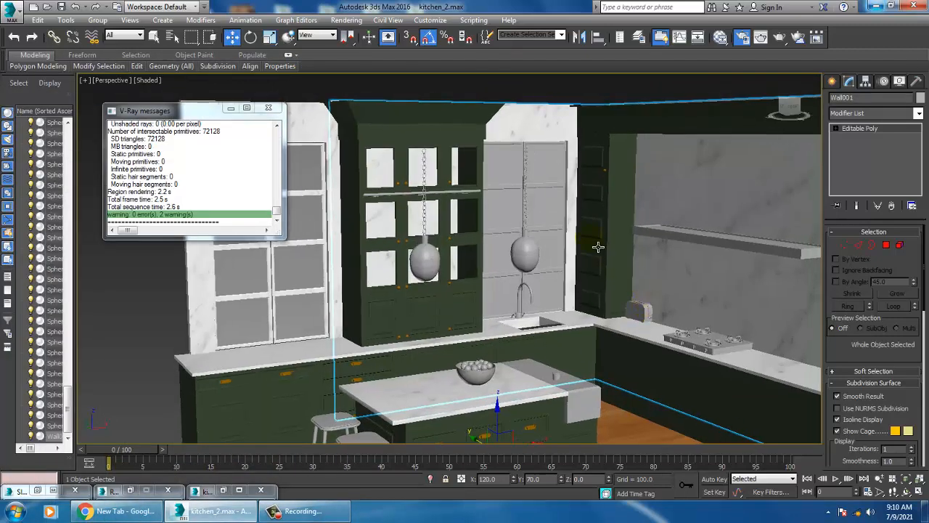
alt+middle_drag(597, 247, 573, 288)
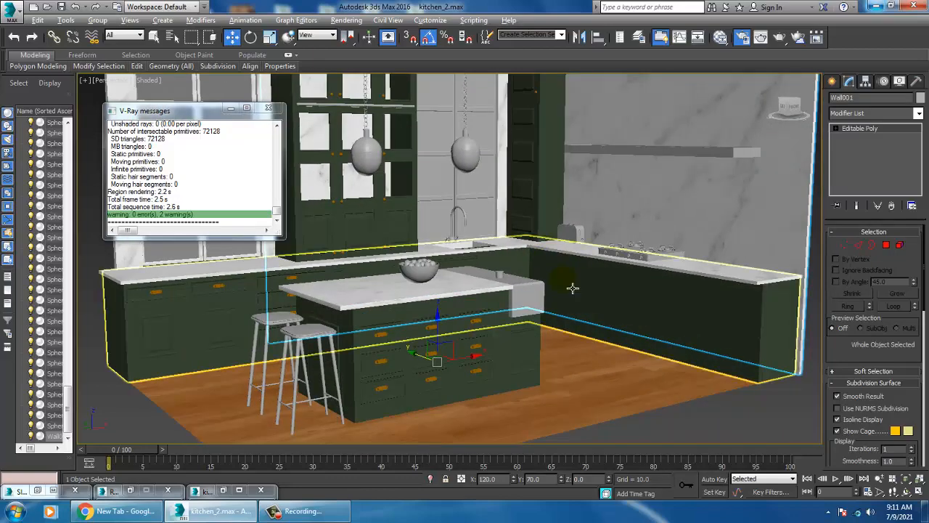
scroll(572, 289, up, 4)
scroll(602, 324, down, 3)
middle_drag(604, 322, 555, 302)
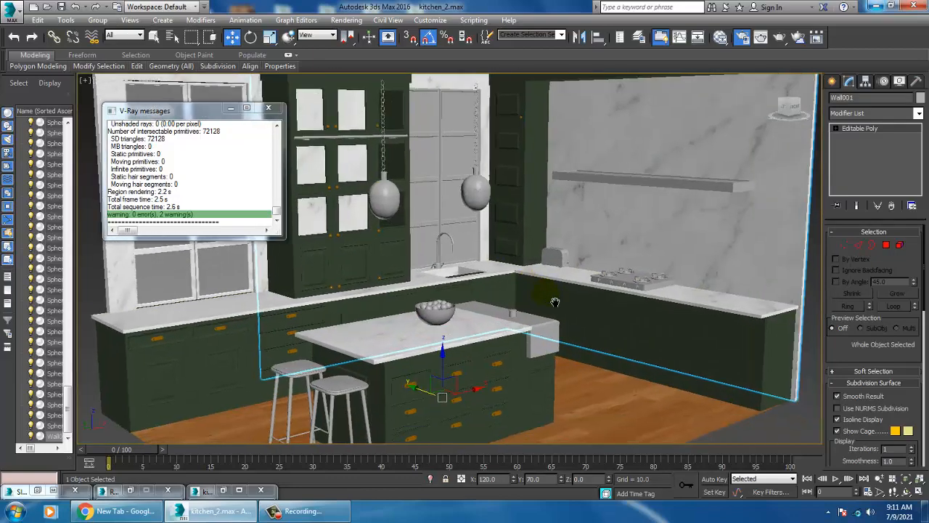
scroll(554, 302, up, 5)
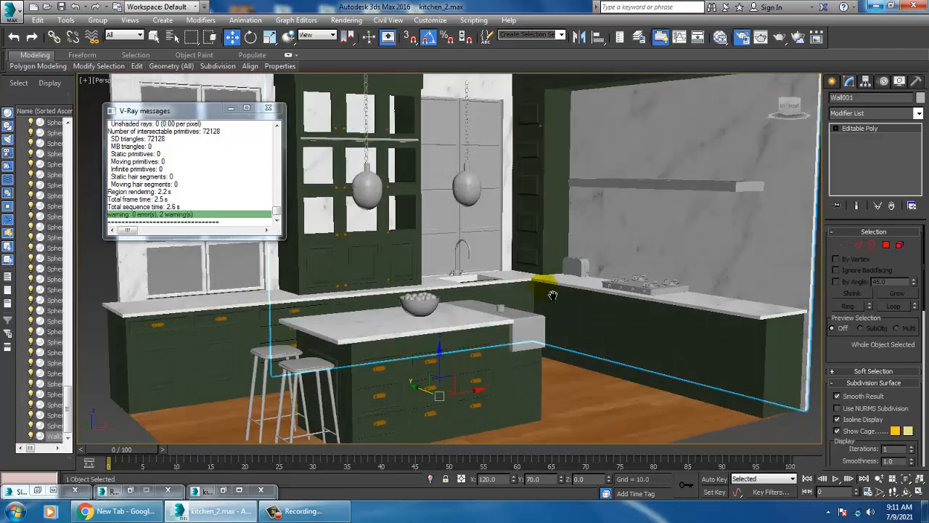
scroll(573, 331, down, 4)
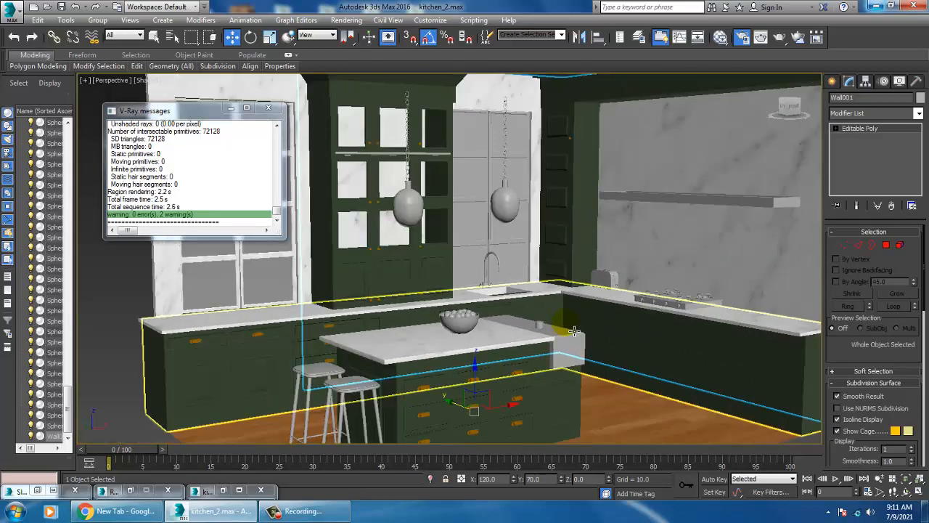
scroll(572, 315, up, 2)
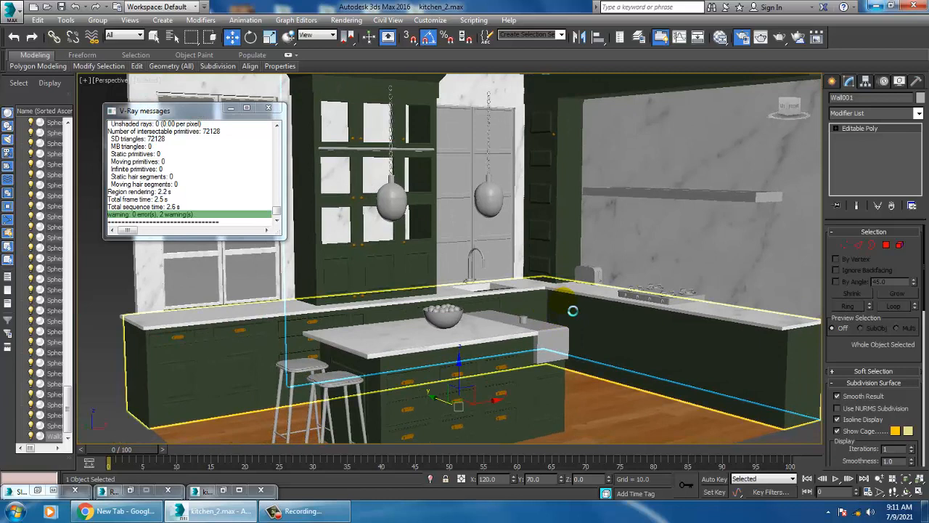